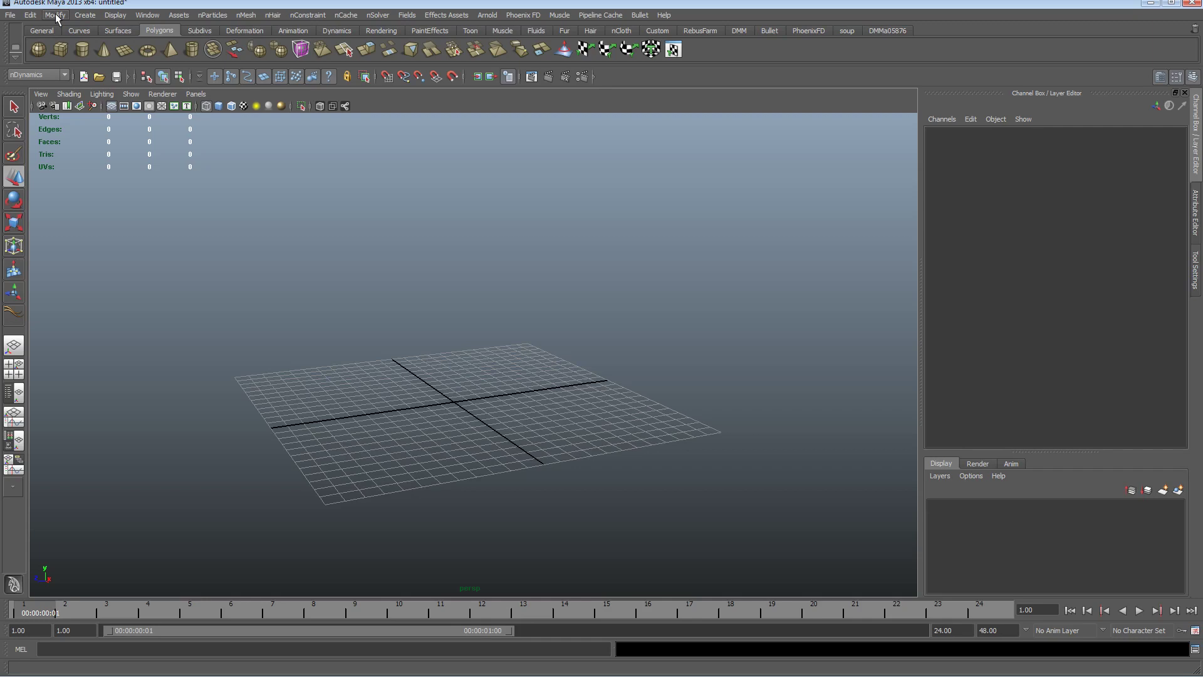
Open the Visor and show its Mocap Examples, widening the window to fit the thumbnails
left_click(144, 17)
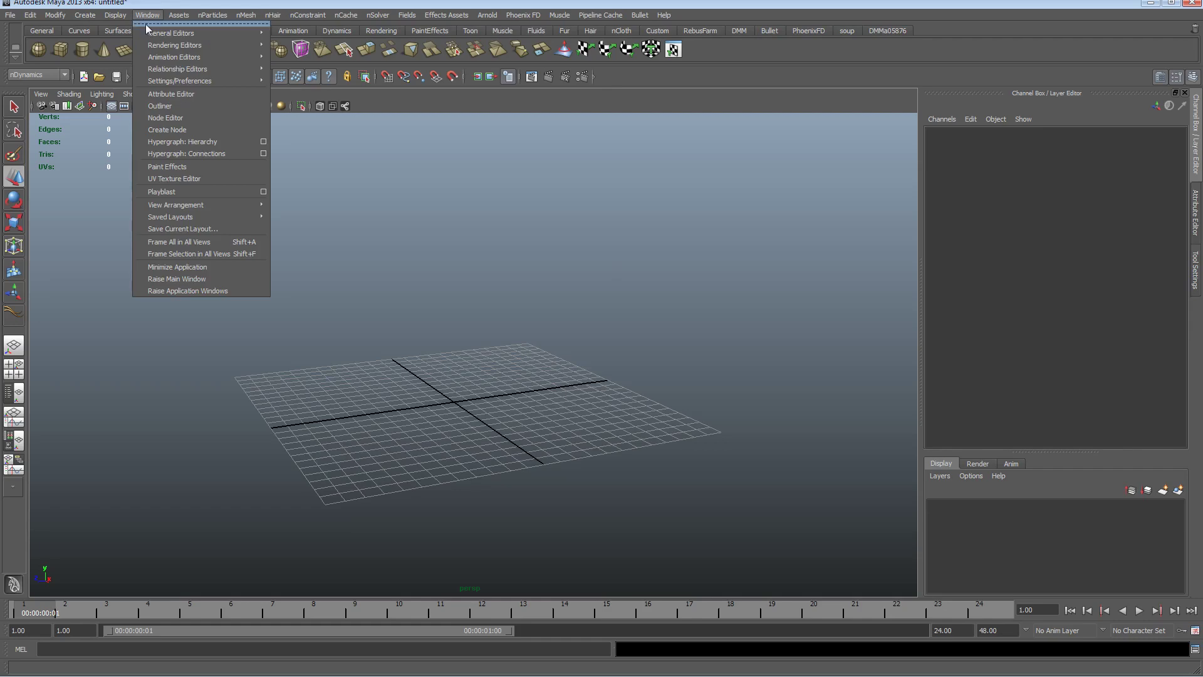
mouse_move(159, 37)
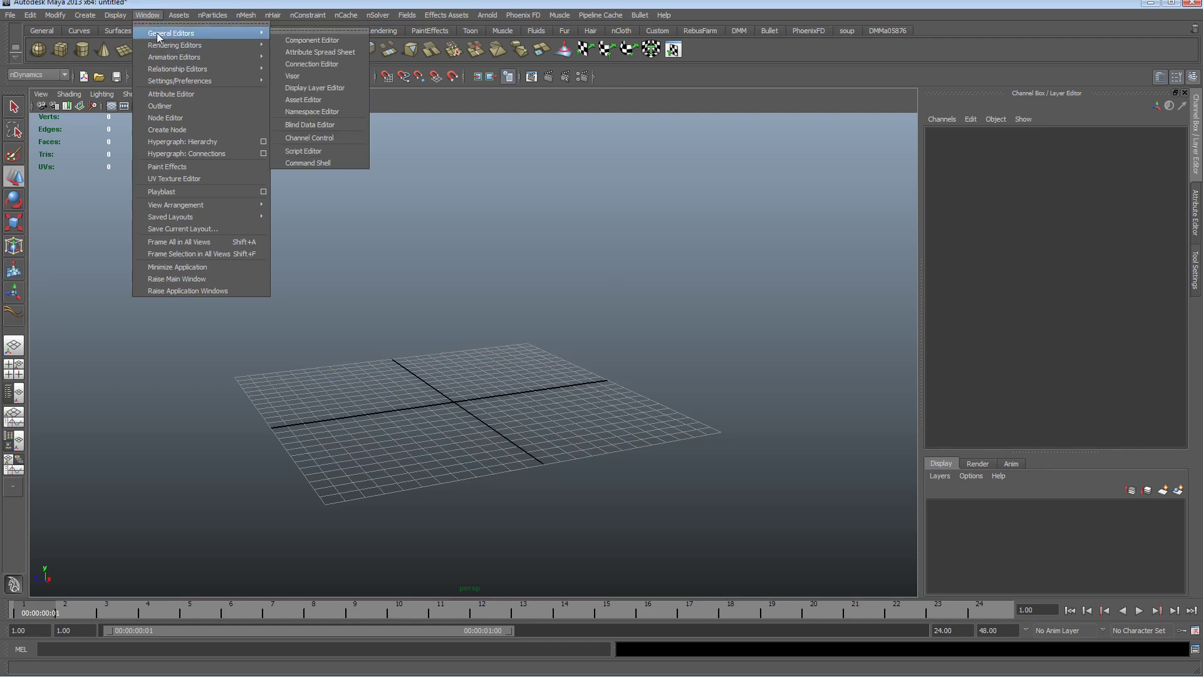
left_click(293, 76)
left_click_drag(212, 183, 245, 171)
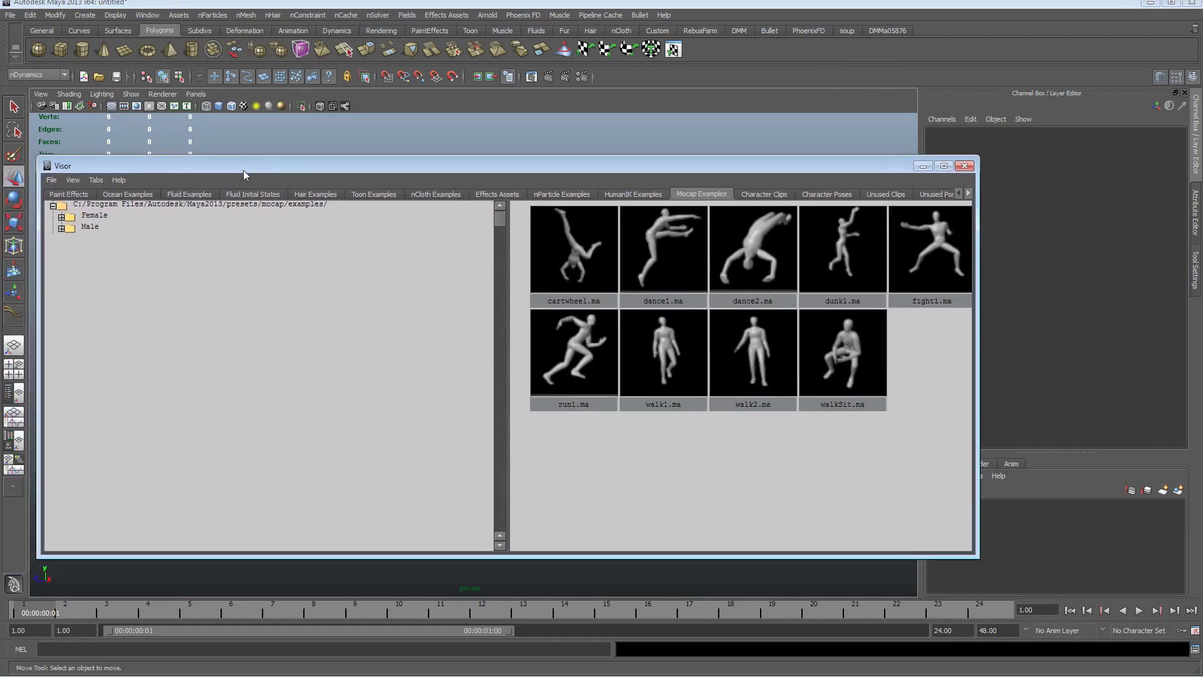
left_click(63, 194)
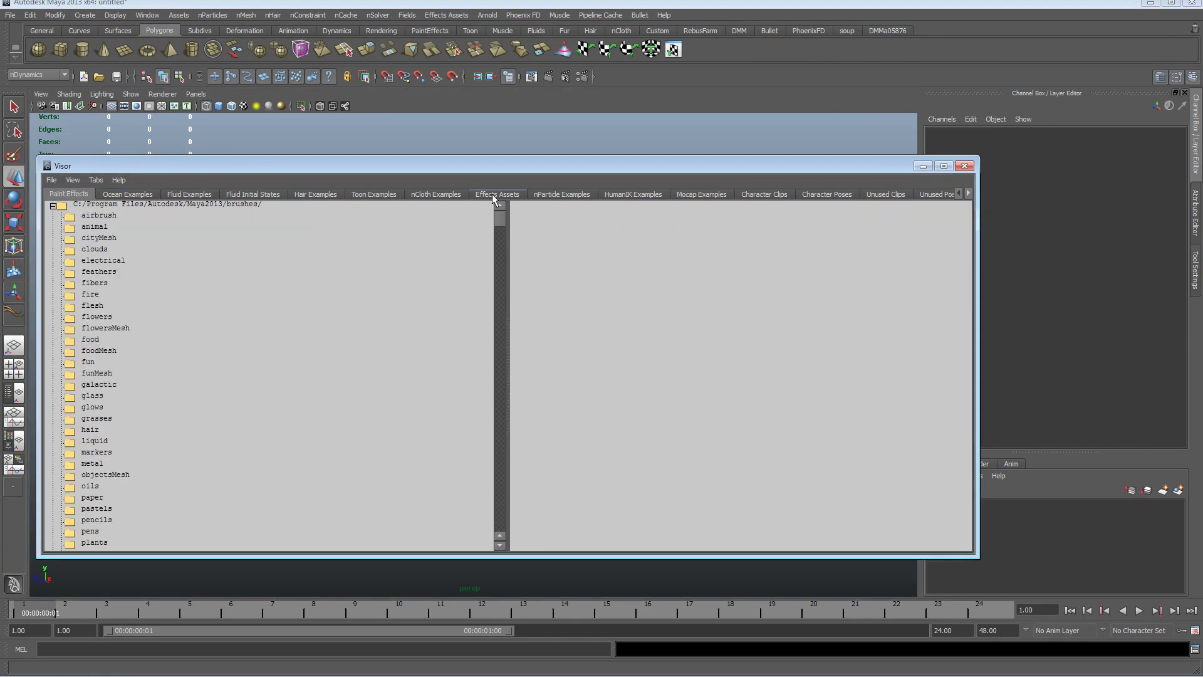
left_click(704, 194)
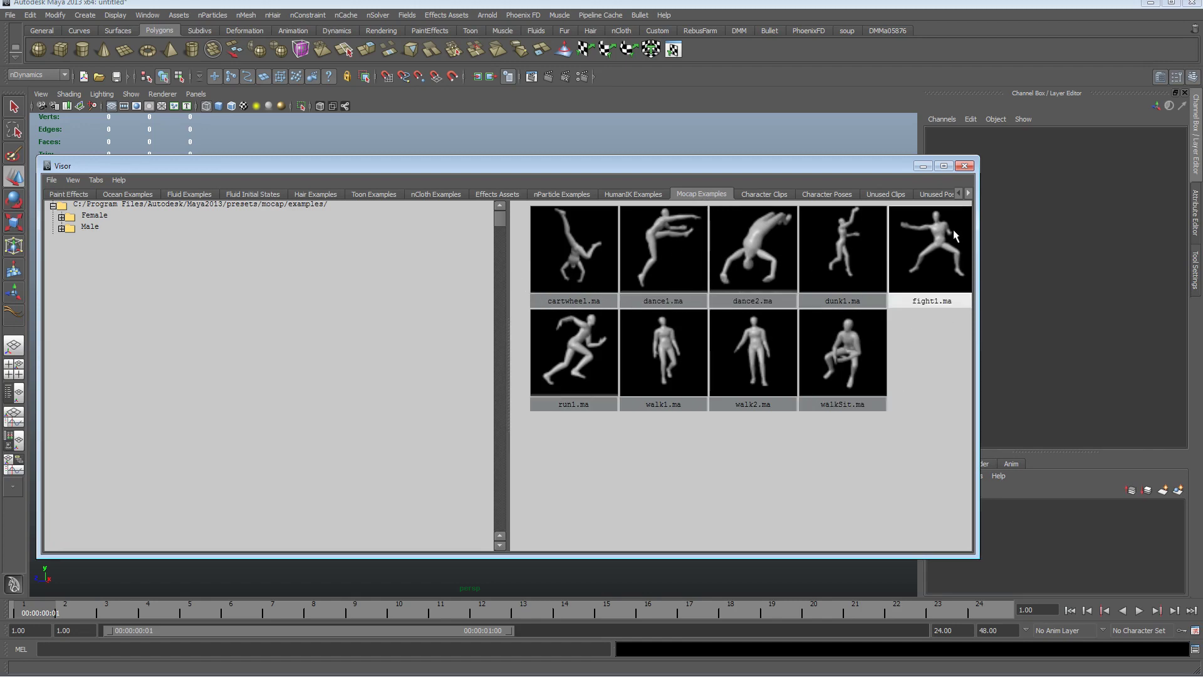
left_click_drag(980, 260, 1023, 271)
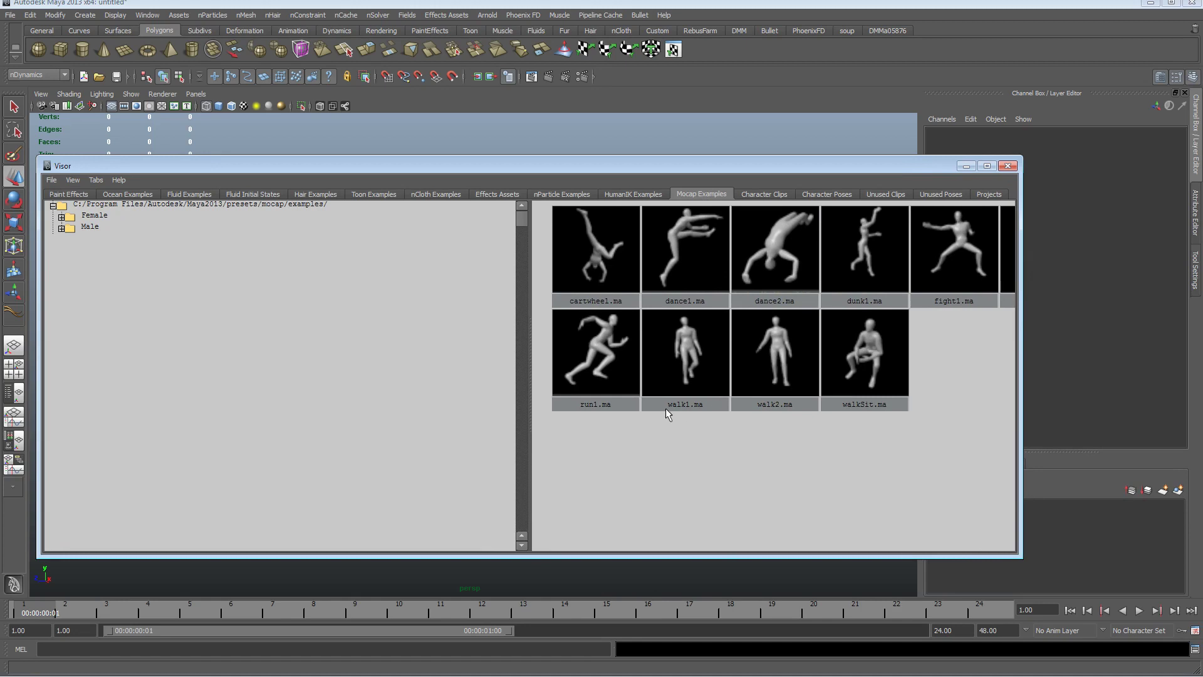
Import the run1.ma mocap example into the scene and minimize the Visor
left_click(594, 362)
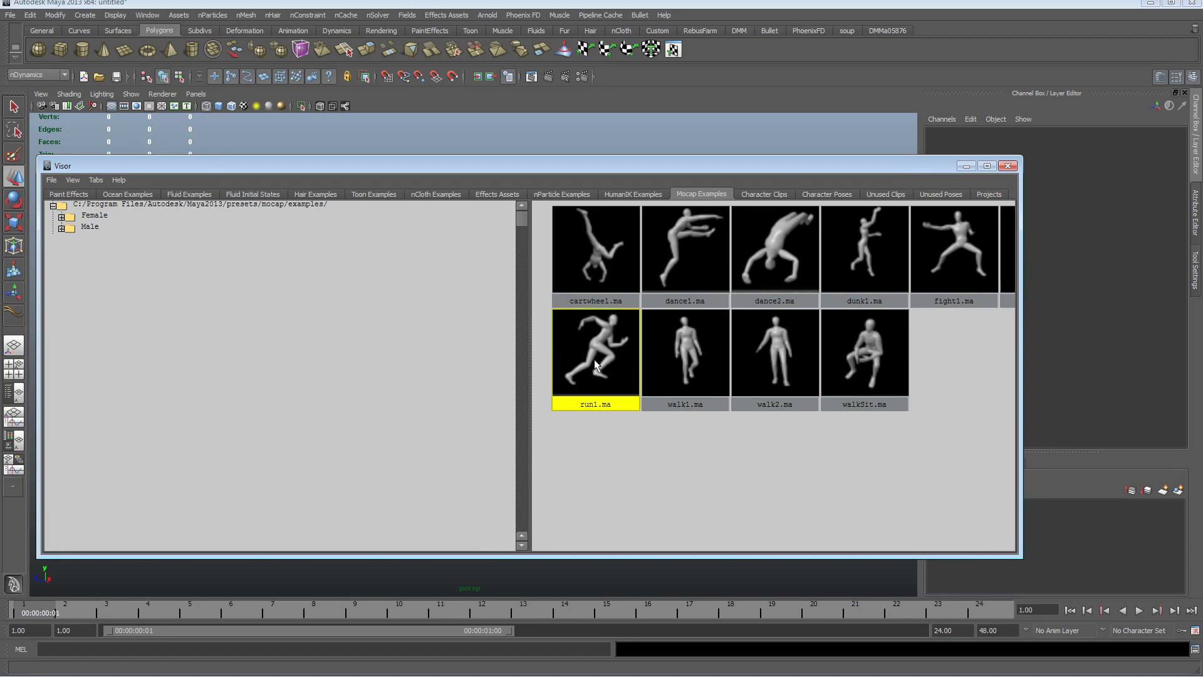
middle_click_drag(594, 361, 549, 144)
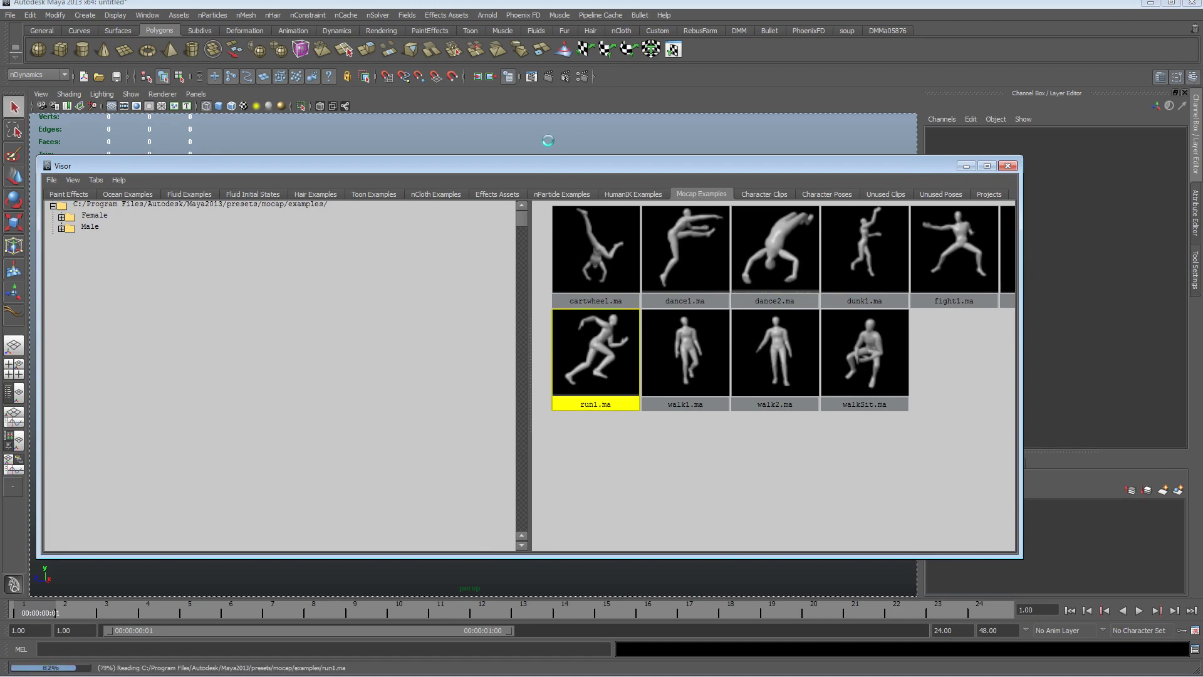
left_click(966, 169)
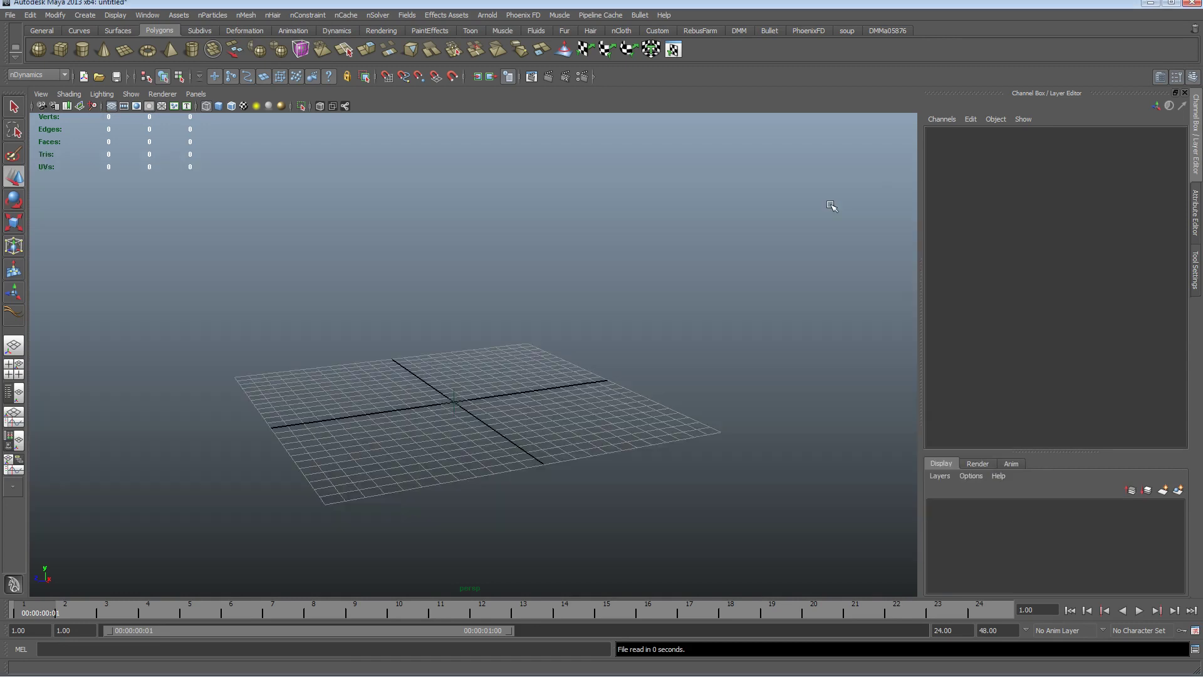
Select the reference node in the Outliner and set its Scale X, Y and Z to 0.1
left_click_drag(367, 437, 434, 416, "alt")
left_click(148, 14)
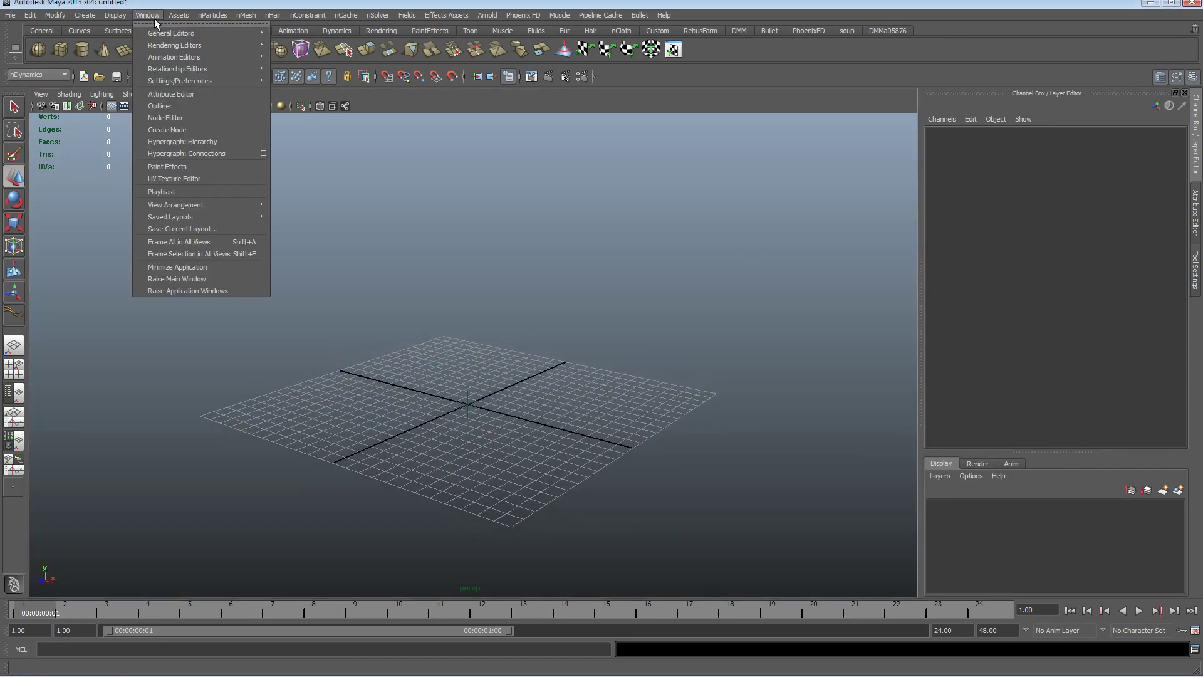
left_click(147, 120)
left_click_drag(386, 166, 201, 162)
left_click_drag(446, 368, 635, 432)
middle_click_drag(655, 375, 656, 433, "alt")
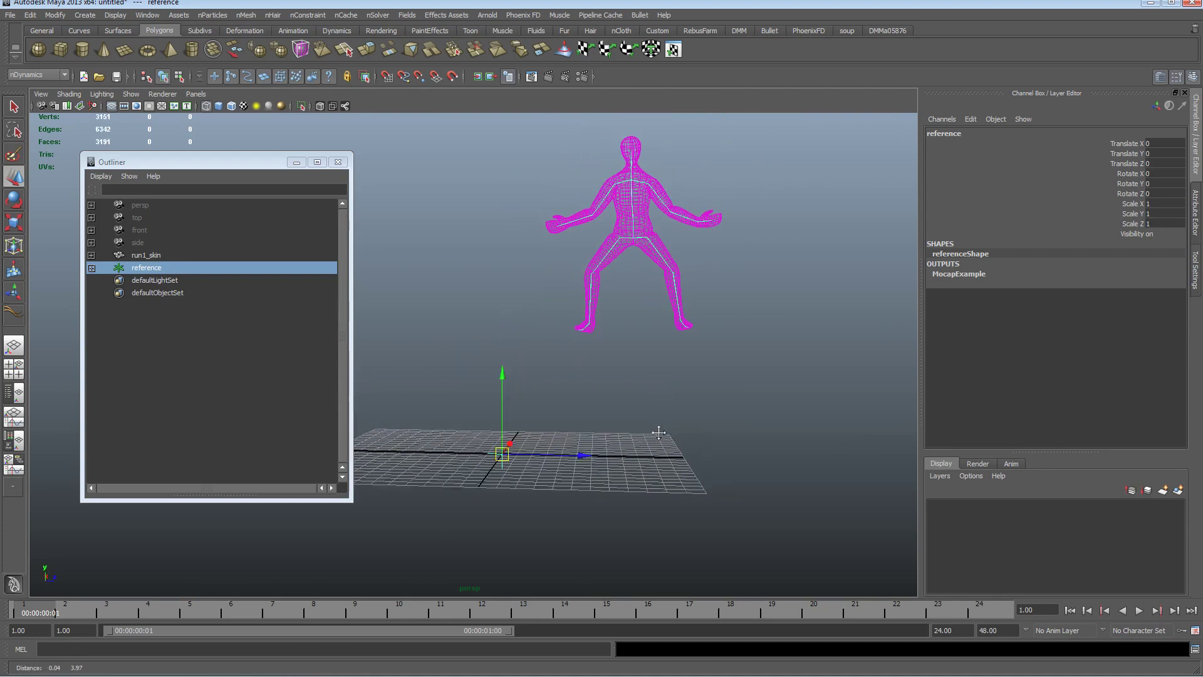
left_click_drag(656, 432, 555, 451, "alt")
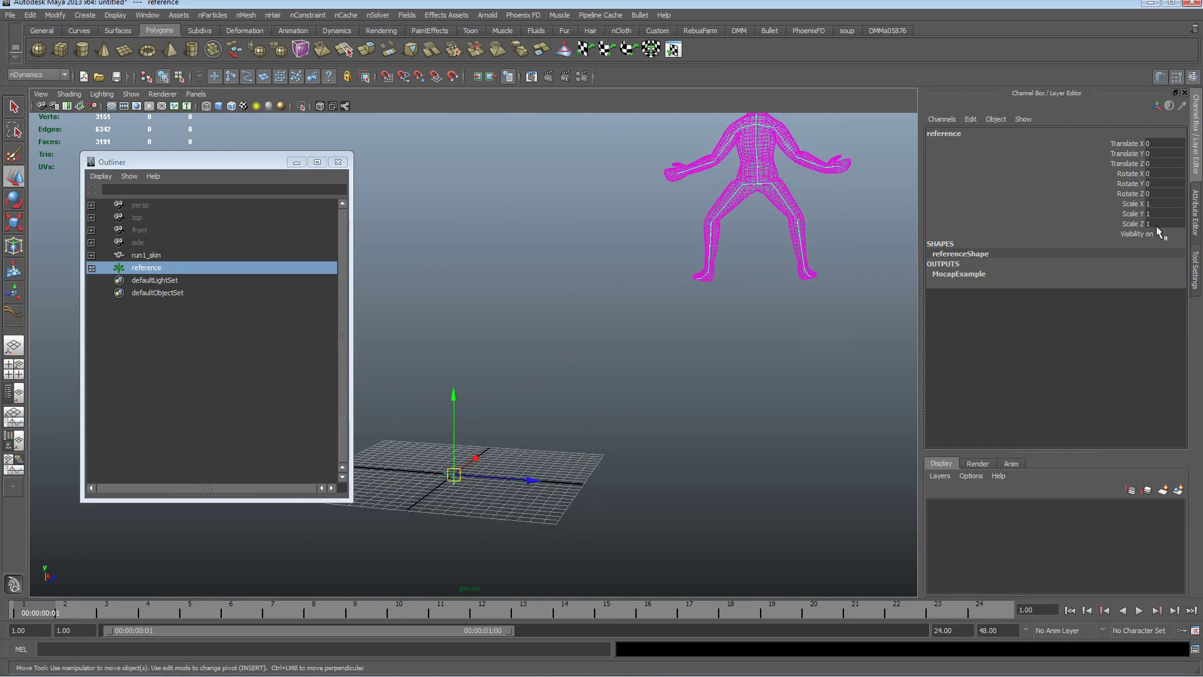
left_click_drag(1157, 226, 1156, 203)
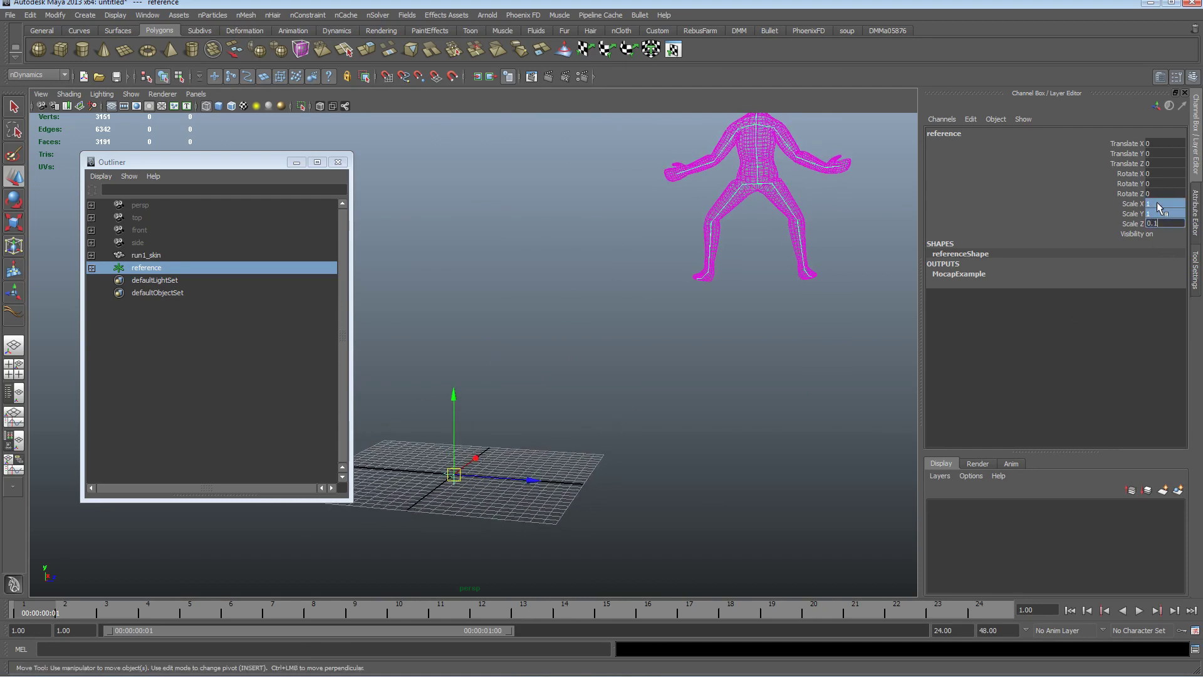
type("0.1")
key("Return")
Extend the animation's playback range to end at frame 500
left_click_drag(525, 397, 569, 358, "alt")
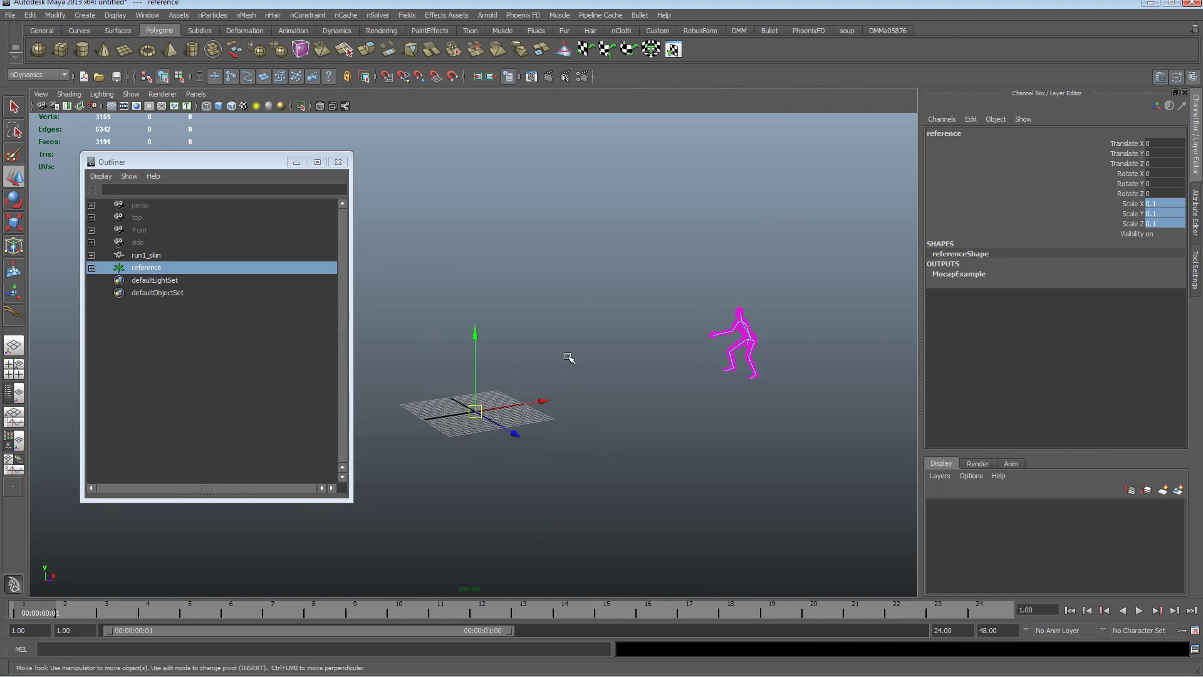
left_click(965, 632)
type("500")
key("Return")
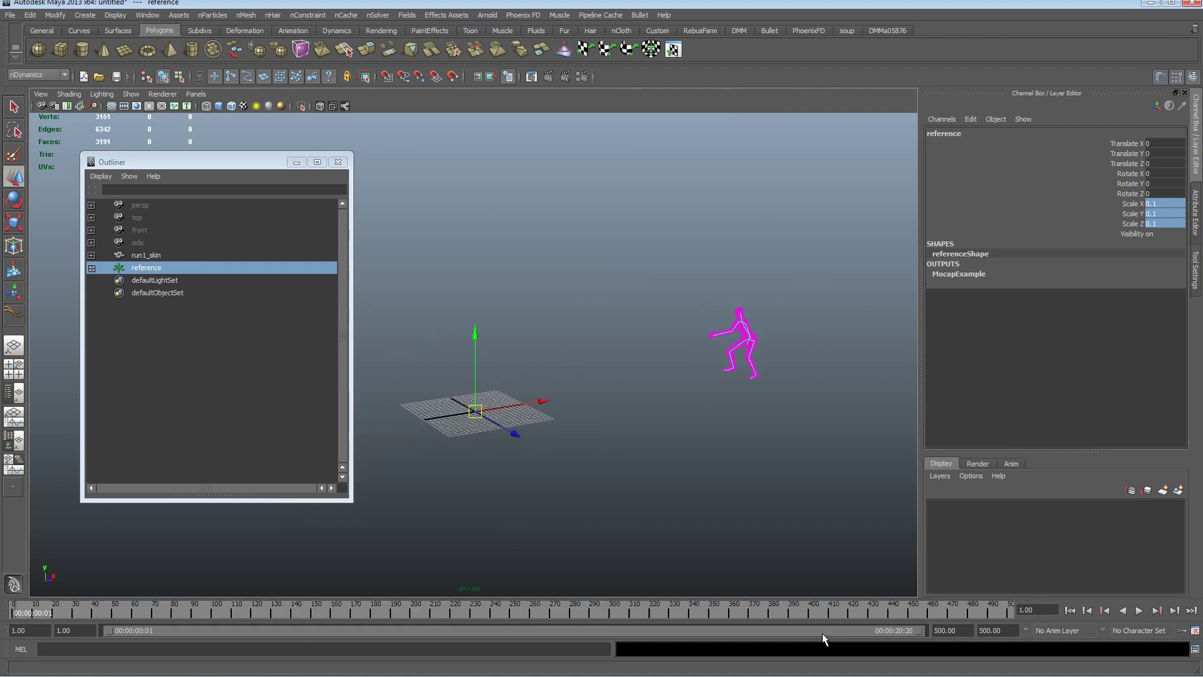
Minimize the Outliner and play the run animation, stopping with the character over the grid for a closer view
left_click(297, 162)
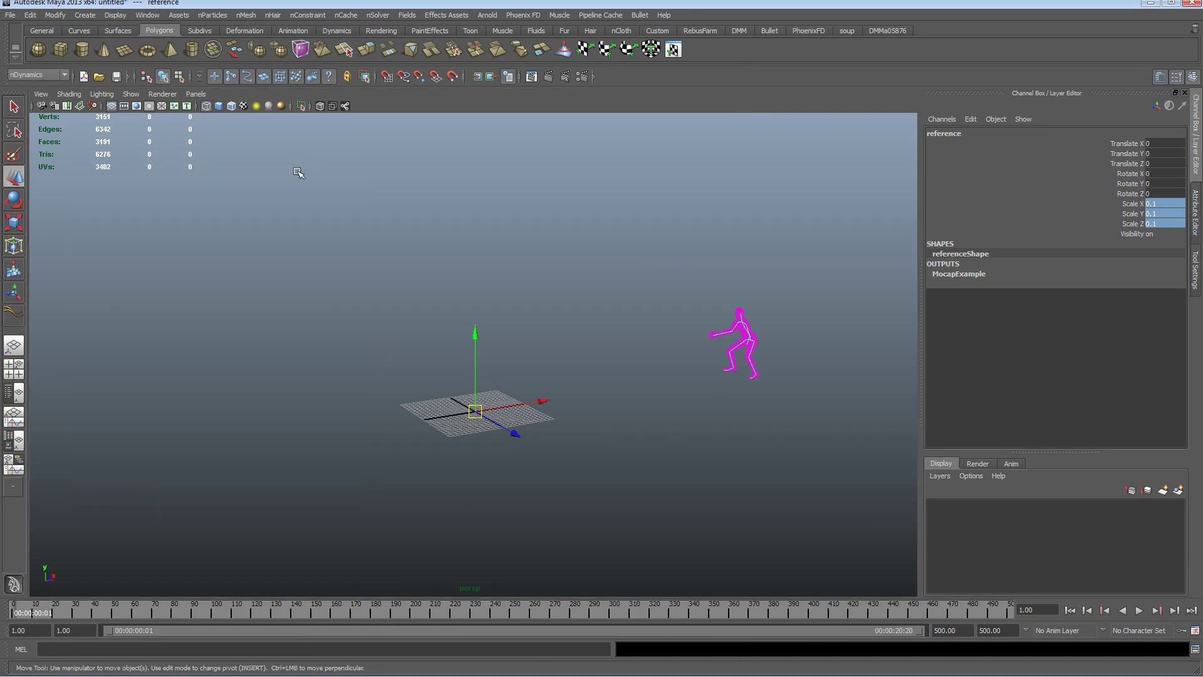
right_click_drag(706, 423, 784, 433, "alt")
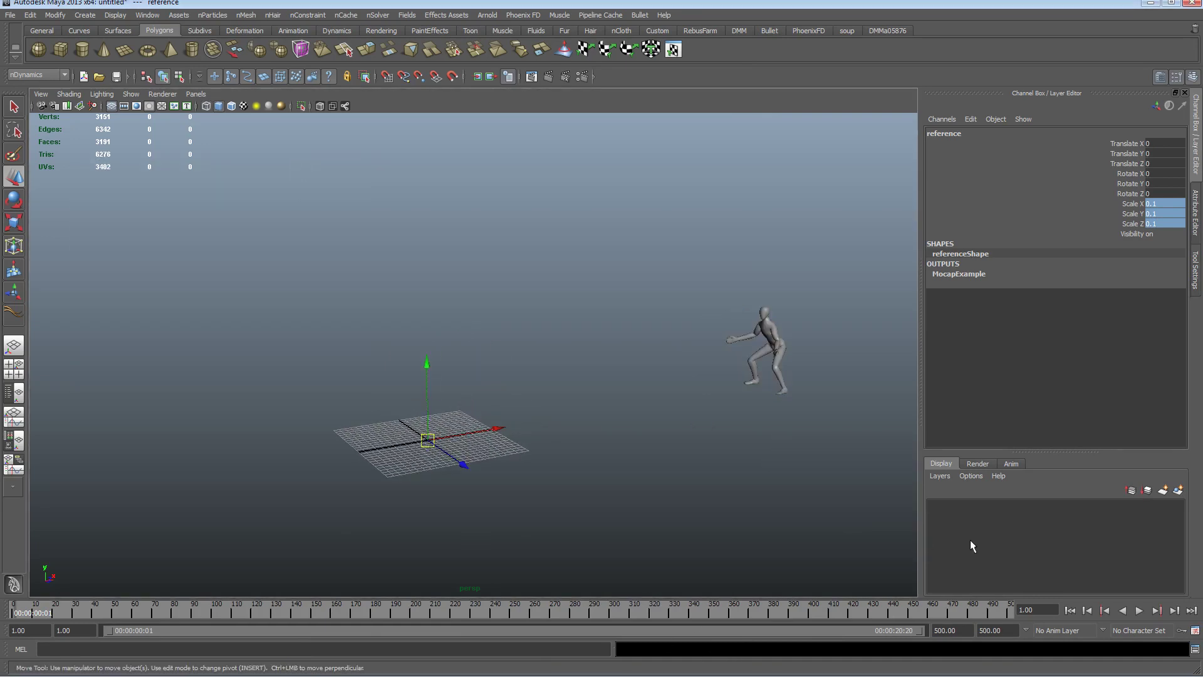
left_click(1139, 610)
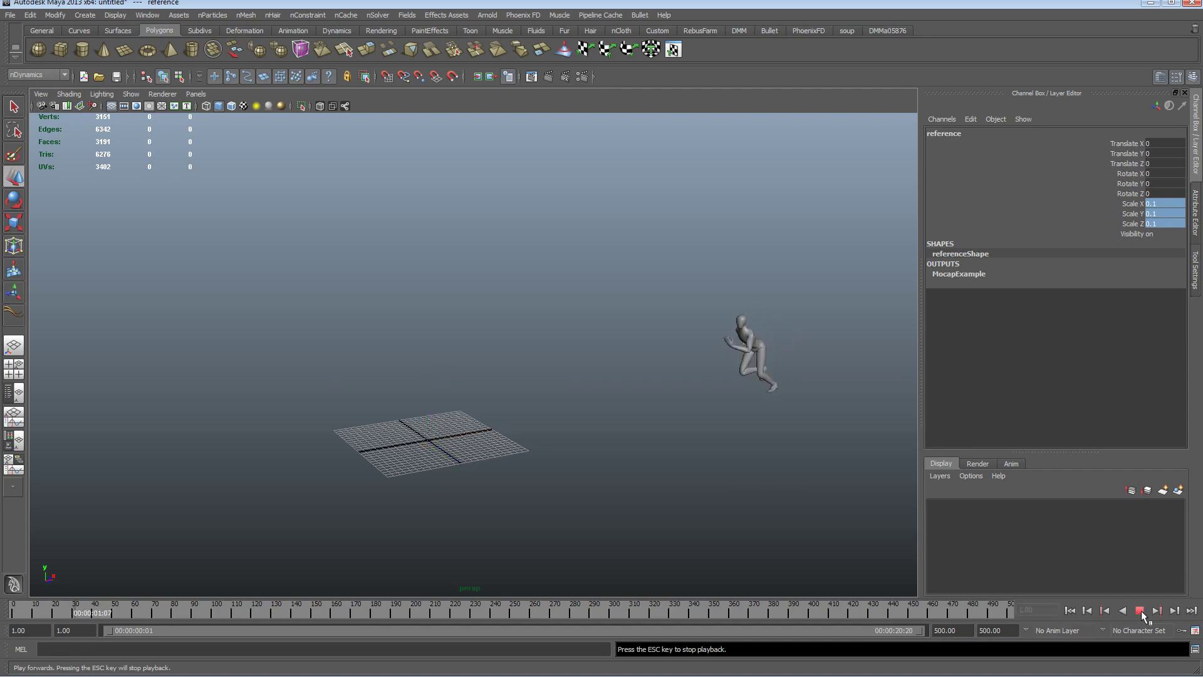
left_click(1140, 610)
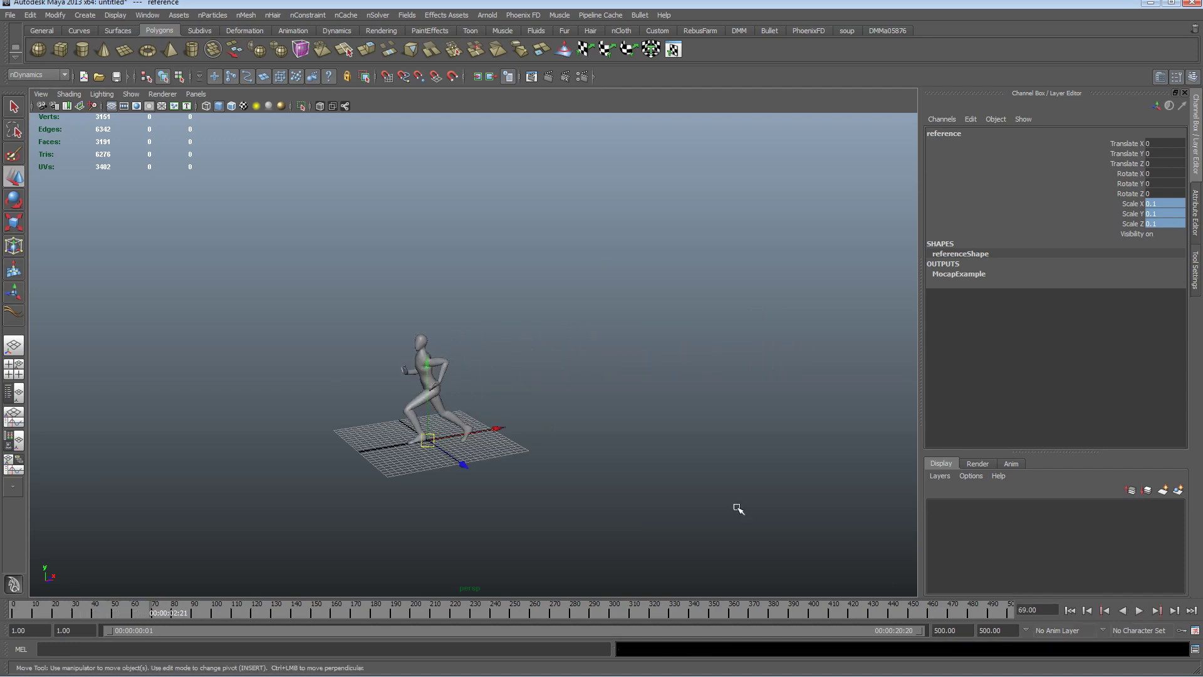
scroll(759, 381, "up", 5)
left_click_drag(557, 431, 550, 424, "alt")
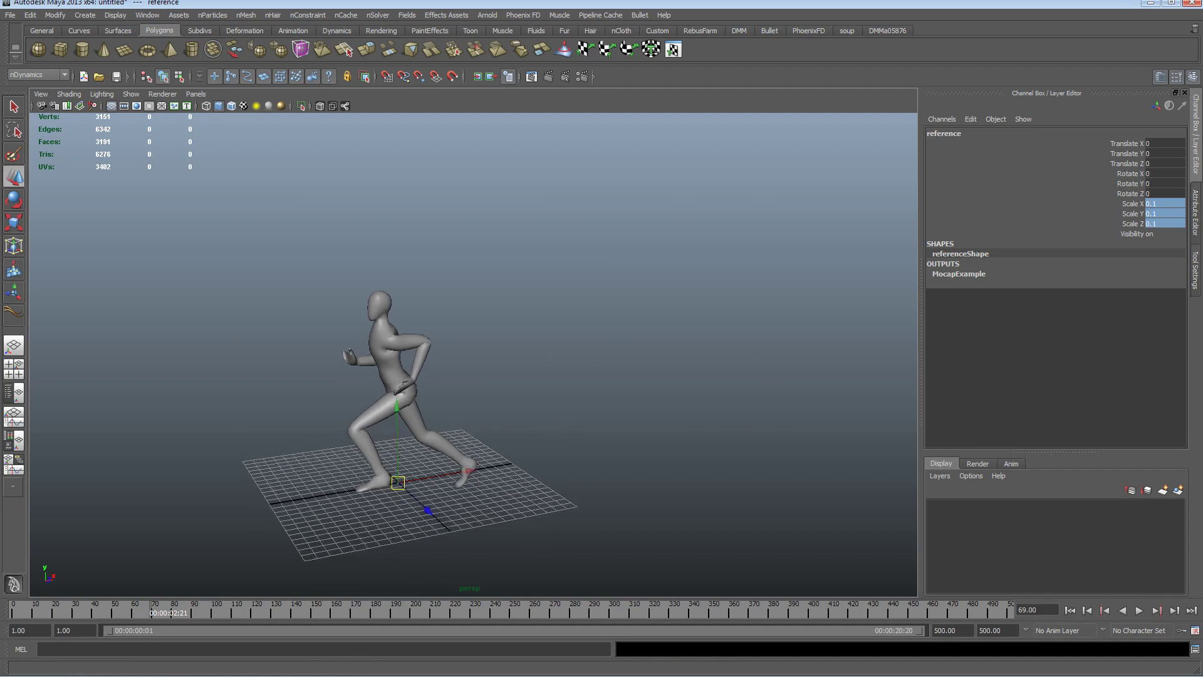
Switch to the browser, watch the Maya Nparticles video on YouTube, and return to Maya
left_click_drag(0, 75, 719, 37)
left_click(218, 321)
left_click(228, 333)
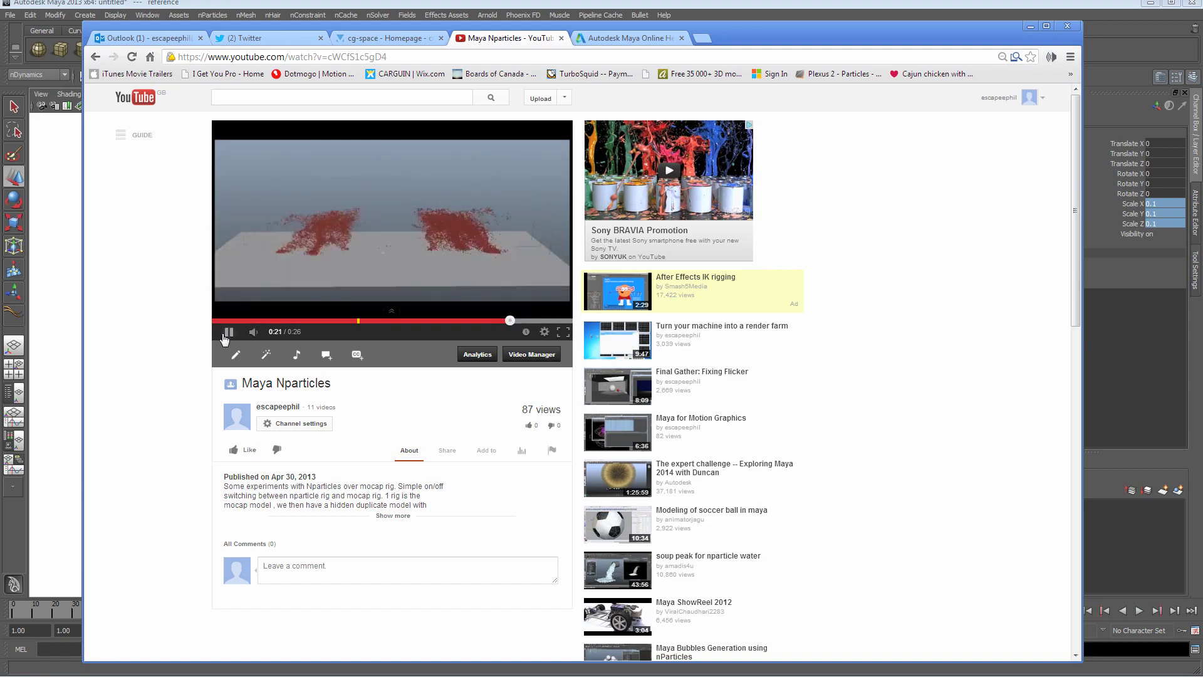
left_click(1030, 27)
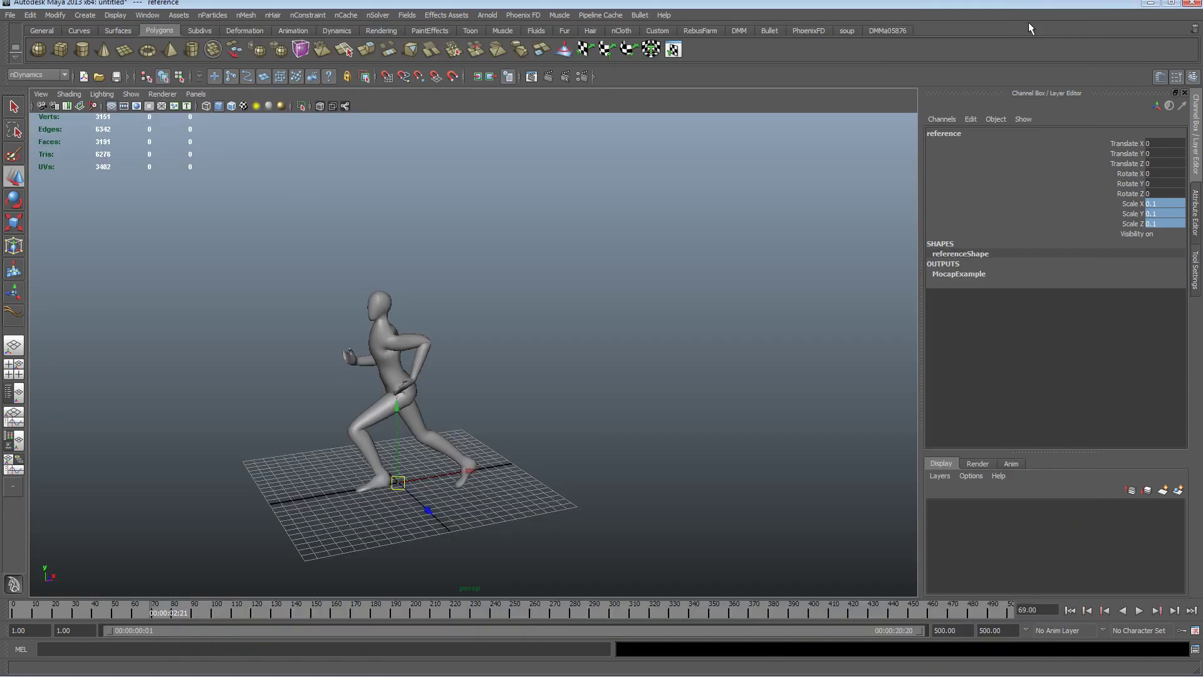
Rewind the animation to frame 1 and bring the crouching character into view
key("alt+v")
left_click_drag(375, 330, 321, 323, "alt")
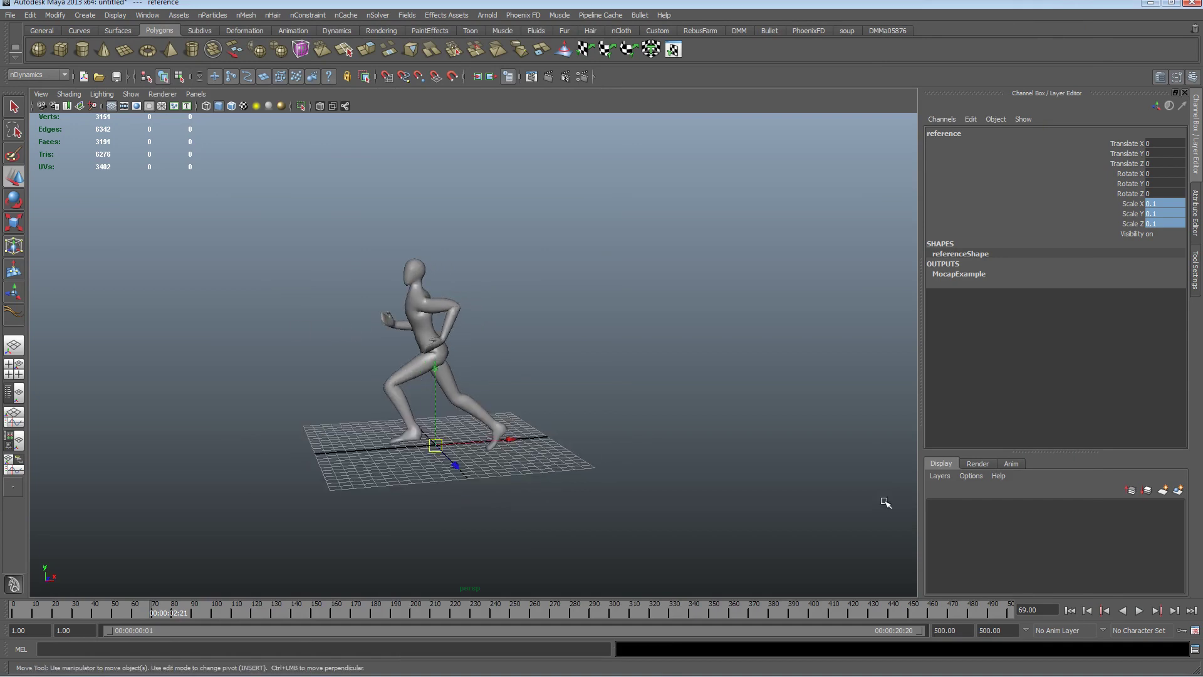
left_click(1069, 610)
middle_click_drag(532, 370, 344, 333, "alt")
left_click_drag(344, 332, 401, 339, "alt")
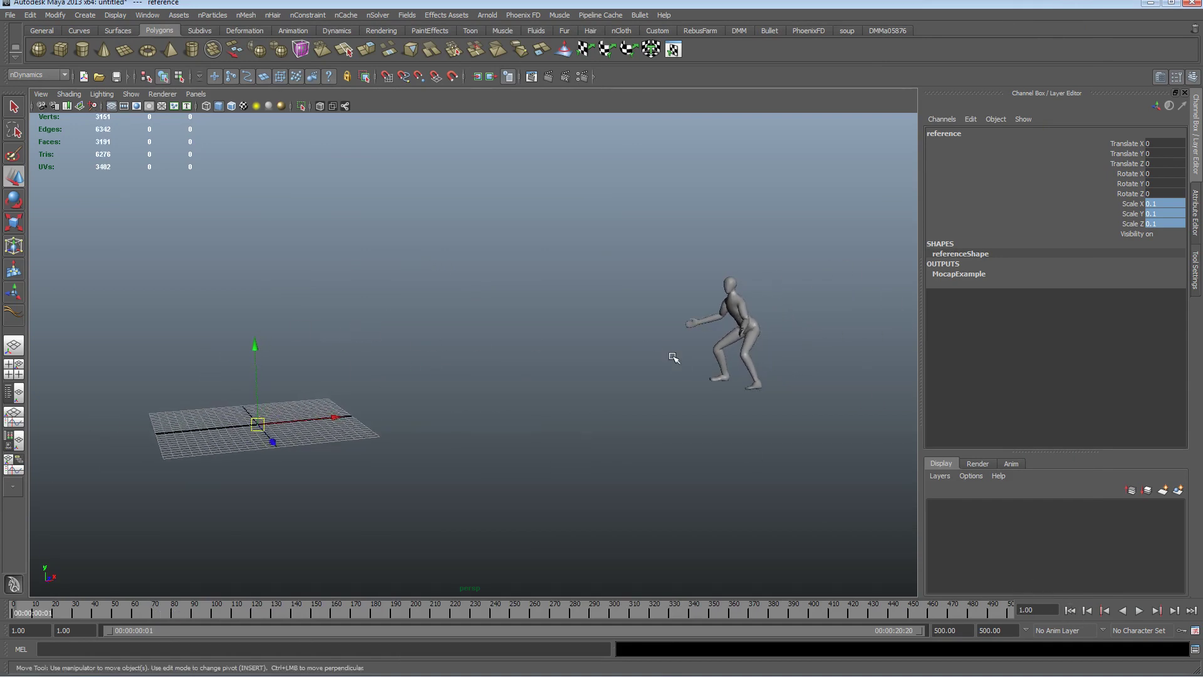
Expand run1_skin in the Outliner and select its run1_skinShape mesh
left_click(148, 14)
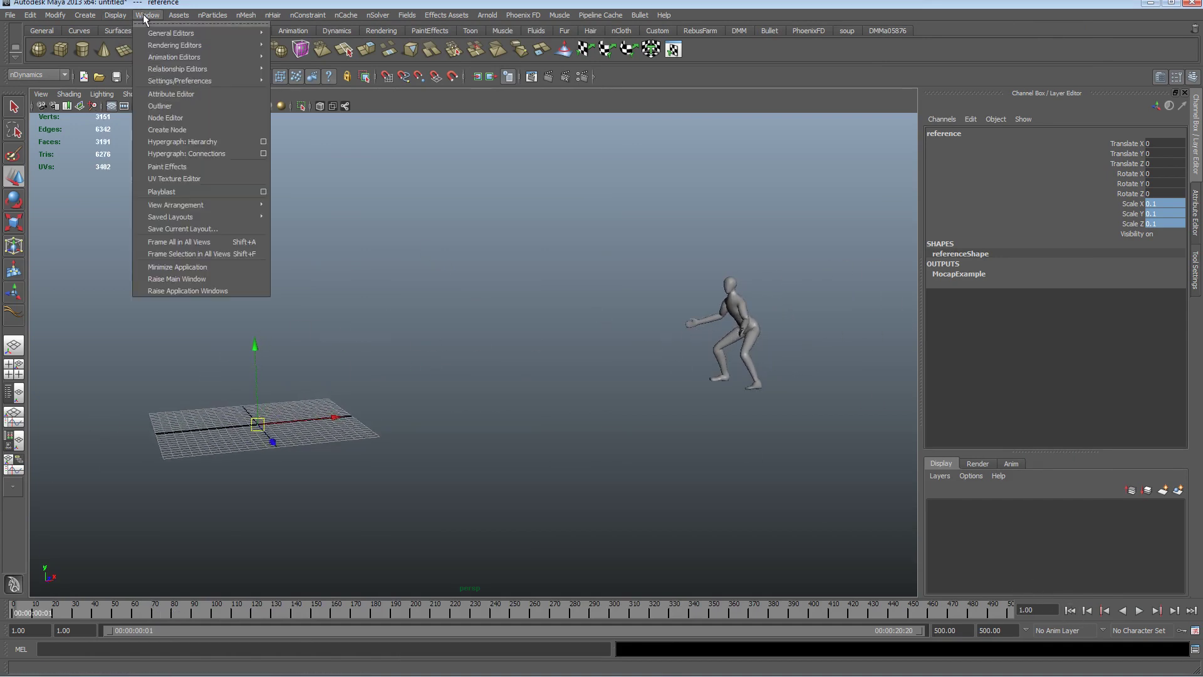
left_click(179, 113)
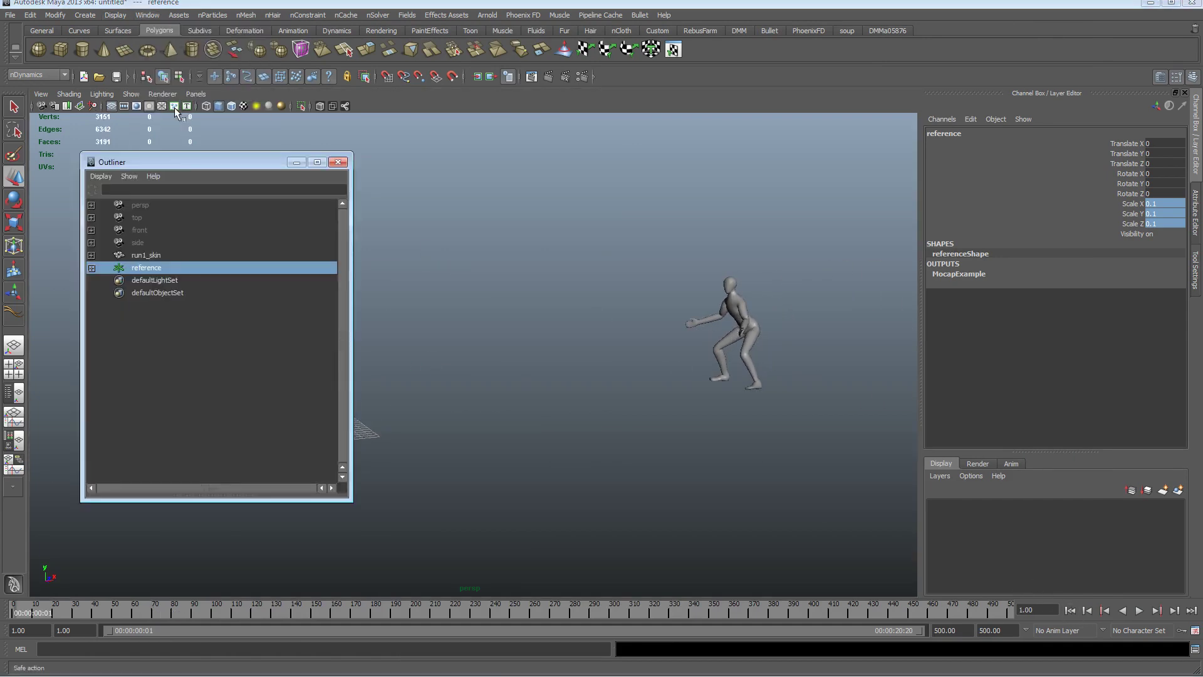
left_click(91, 255)
left_click(154, 267)
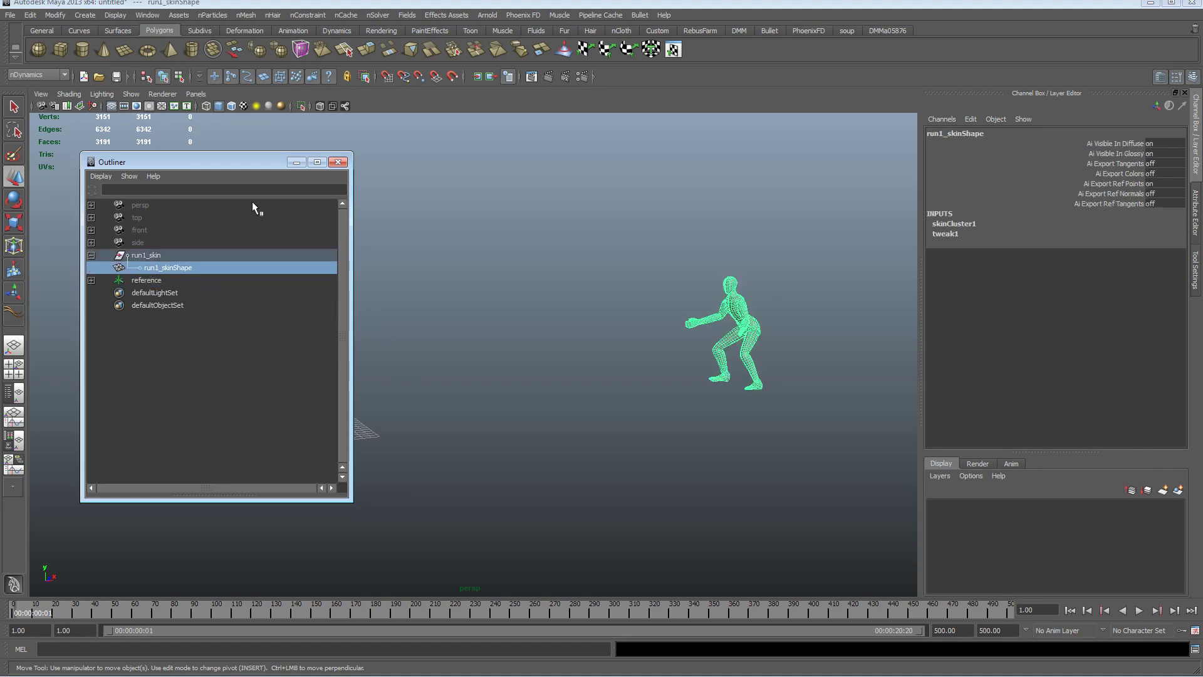
left_click_drag(250, 162, 268, 174)
left_click(314, 177)
middle_click_drag(312, 182, 207, 352, "alt")
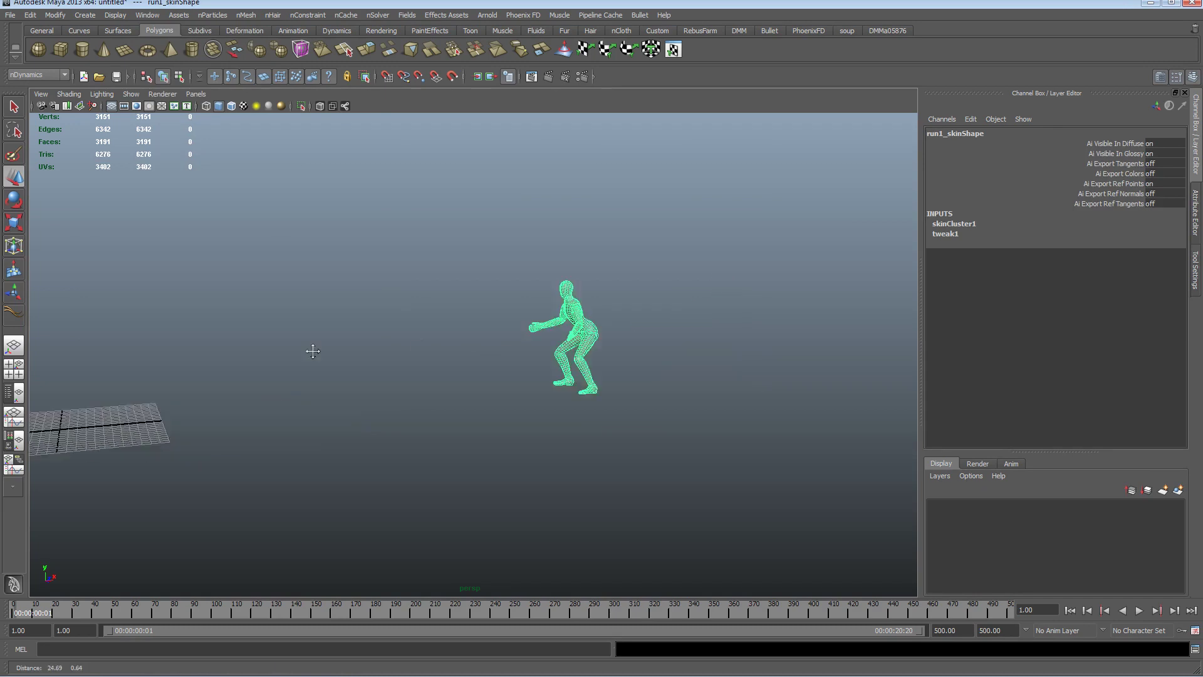
right_click_drag(207, 352, 226, 370, "alt")
middle_click_drag(226, 370, 332, 370, "alt")
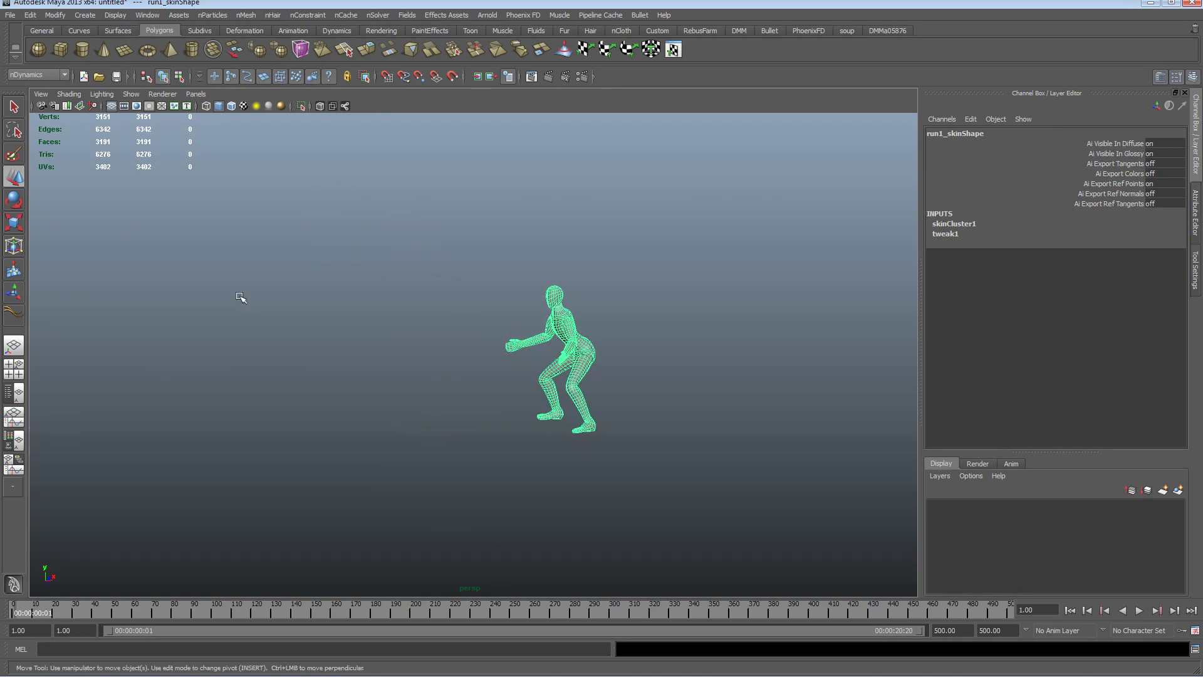
Open the nParticles Emit from Object options for the selected skin mesh, using the nDynamics menu set
left_click(53, 74)
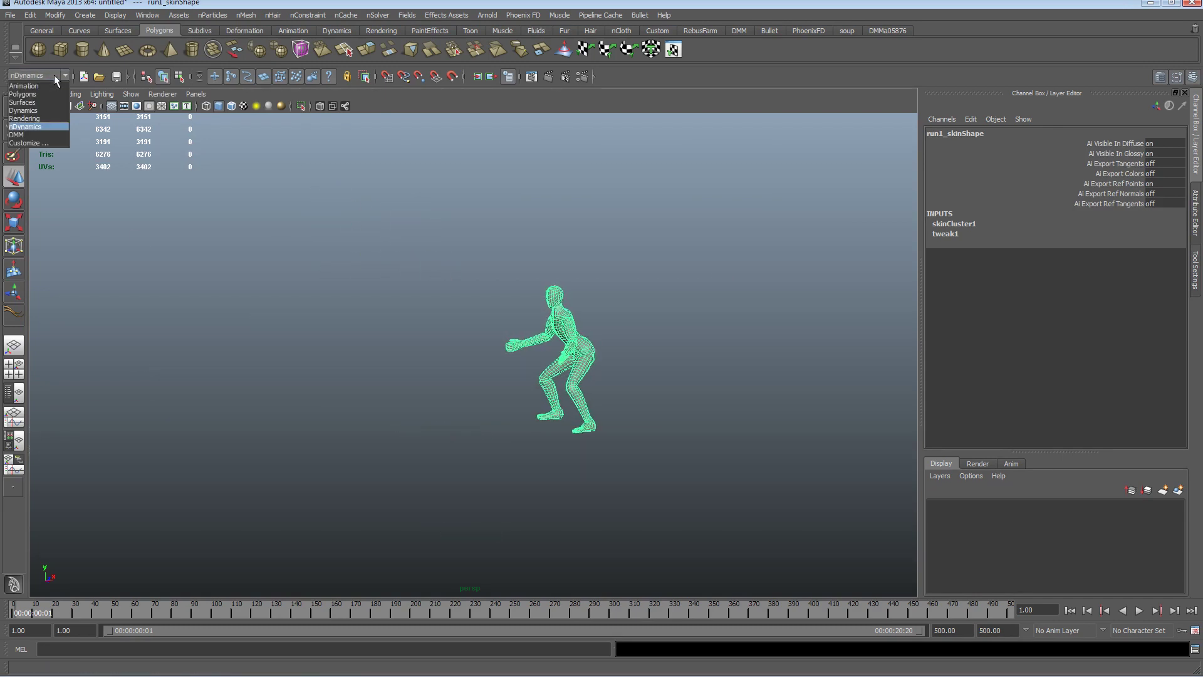
left_click(59, 120)
left_click(212, 15)
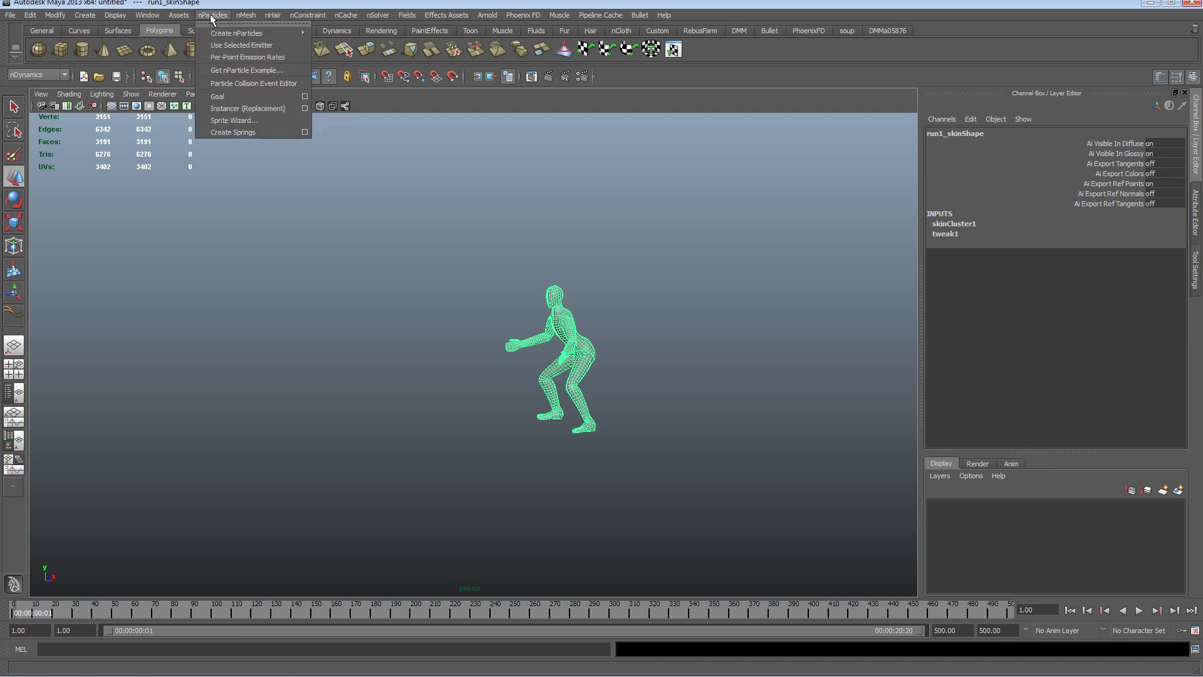
mouse_move(226, 35)
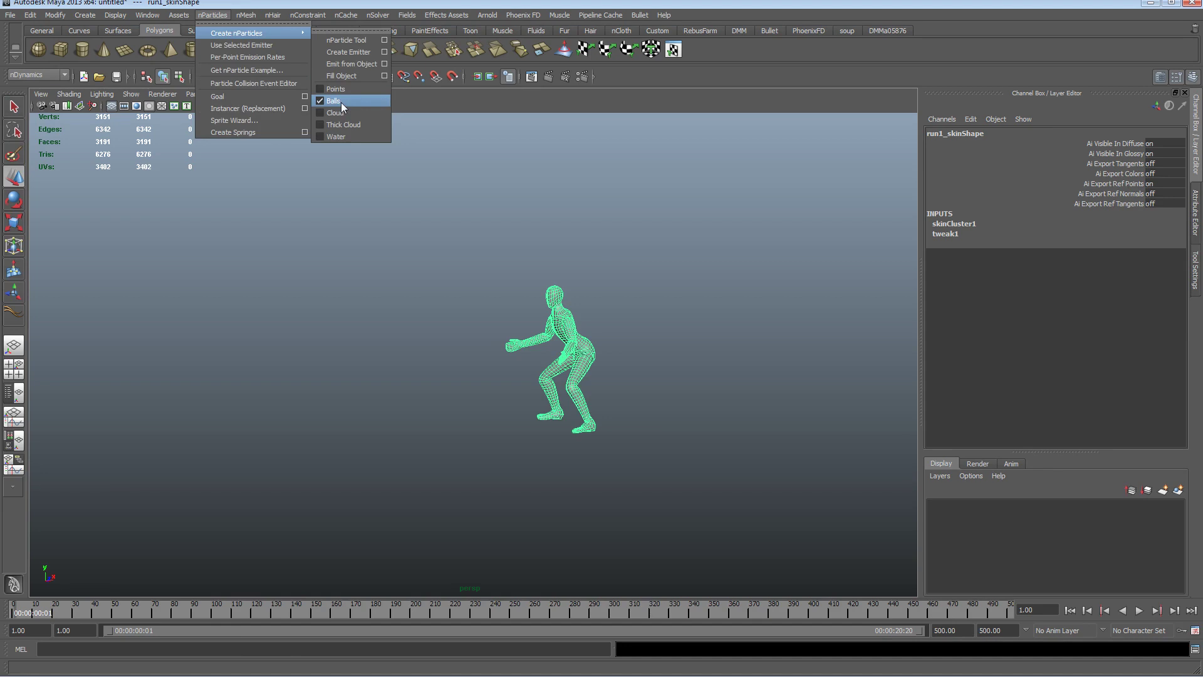
left_click(384, 64)
left_click_drag(382, 130, 301, 150)
Set the emitter type to Surface and the emission rate to 250 particles per second
left_click(383, 222)
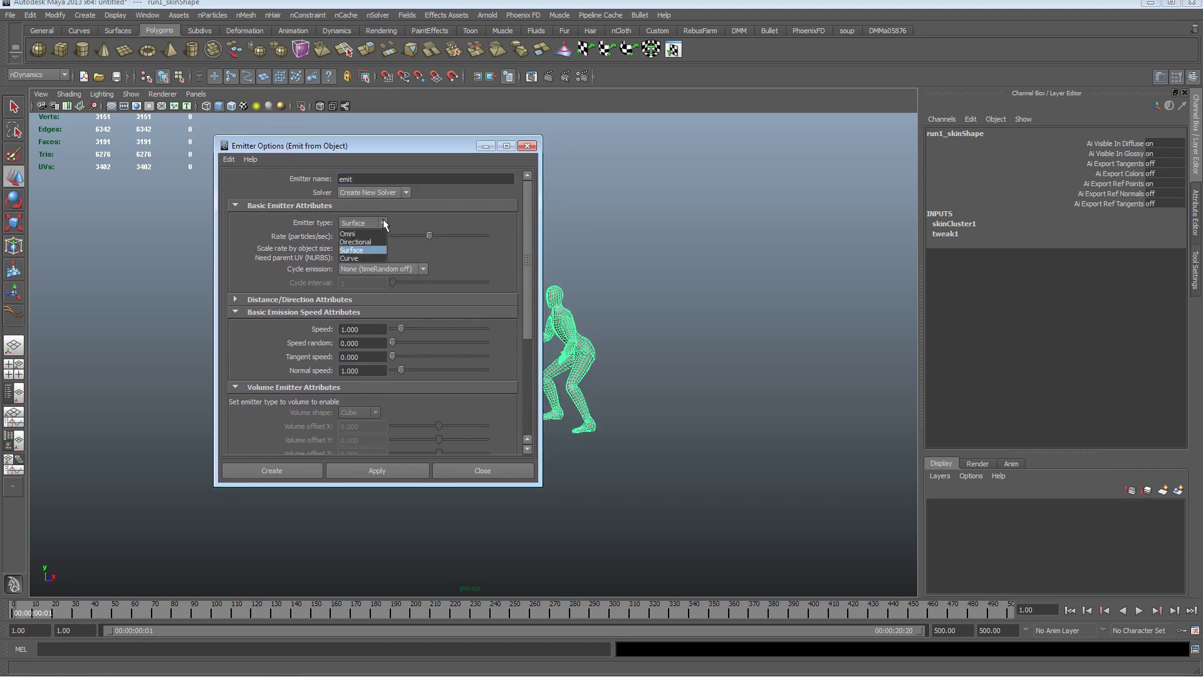
left_click(383, 253)
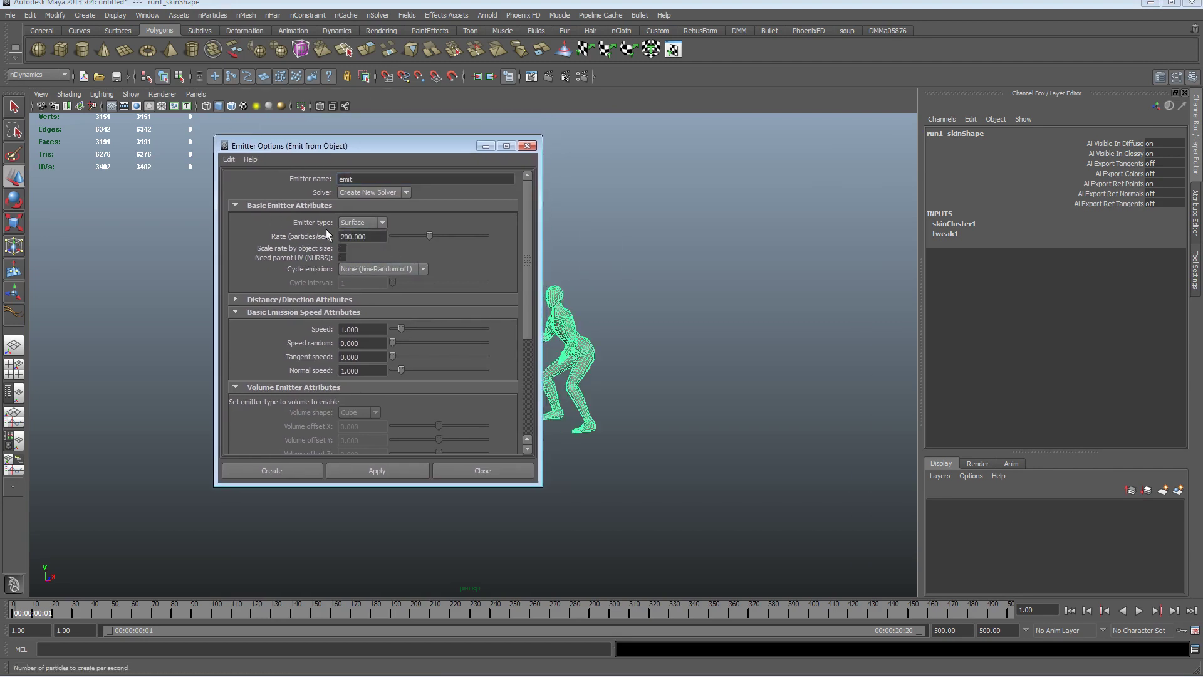
double_click(349, 237)
type("250")
key("Return")
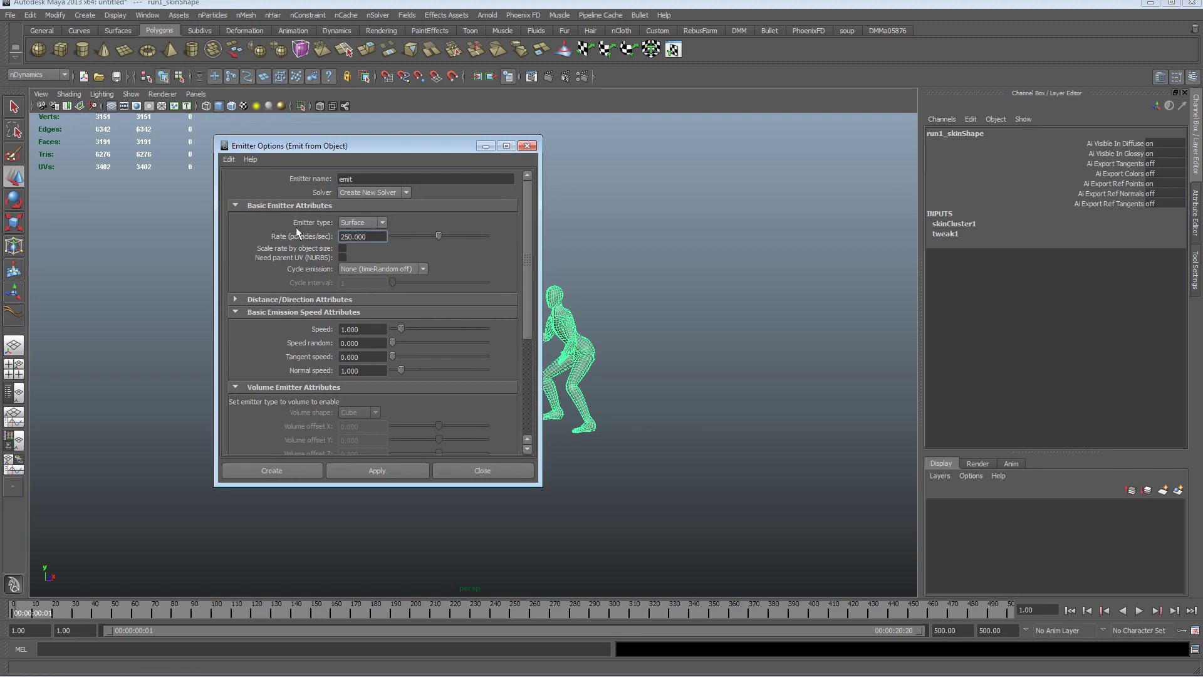
Create the surface emitter on the skin mesh and close the emitter options
left_click(399, 469)
left_click(466, 471)
left_click_drag(463, 398, 393, 355, "alt")
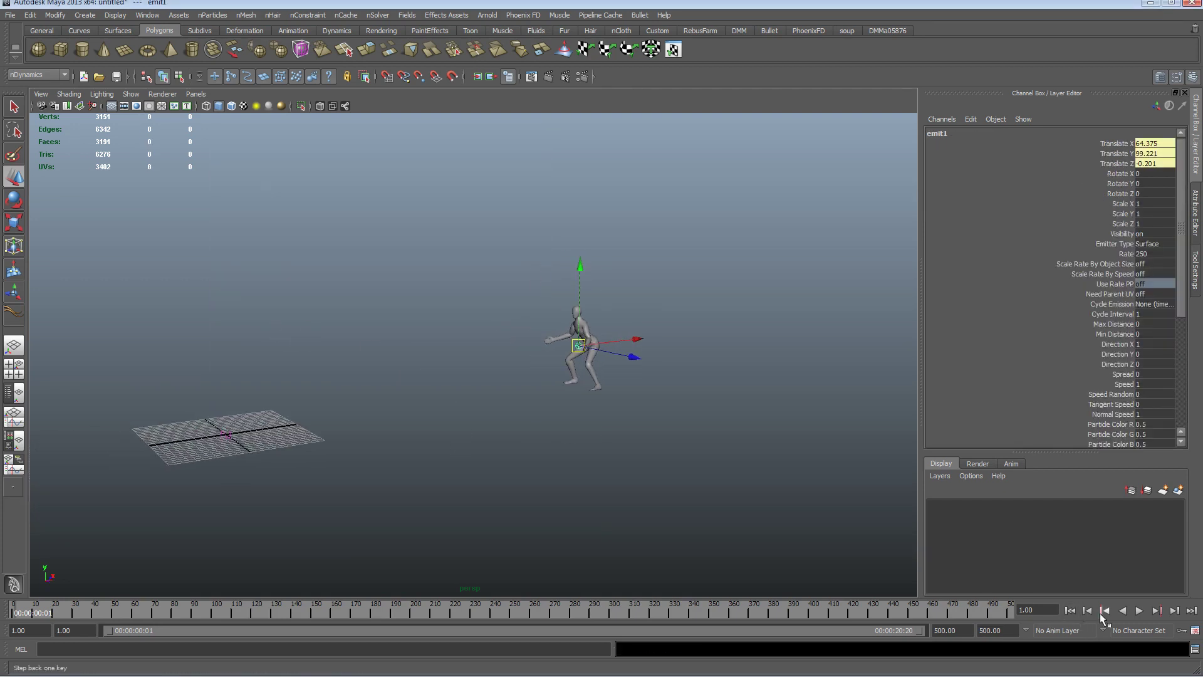
Play the animation to preview the emitted particles, and rewind to frame 1
left_click(1139, 610)
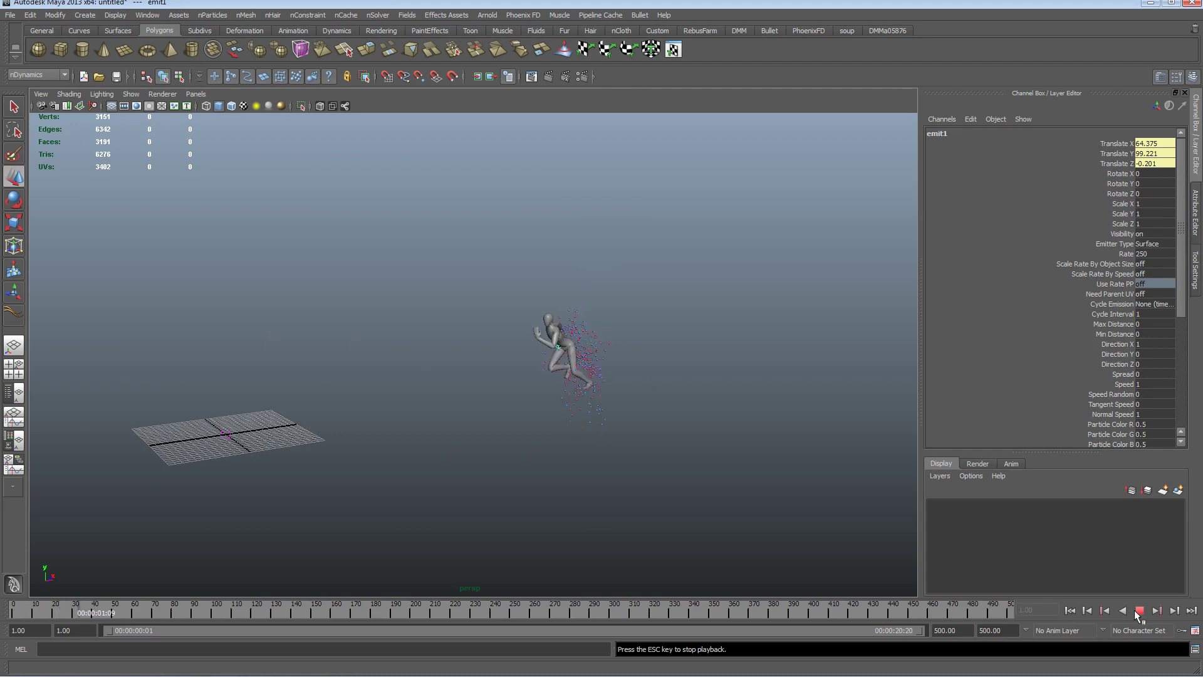
left_click(1138, 611)
left_click(1069, 610)
left_click_drag(495, 438, 638, 422, "alt")
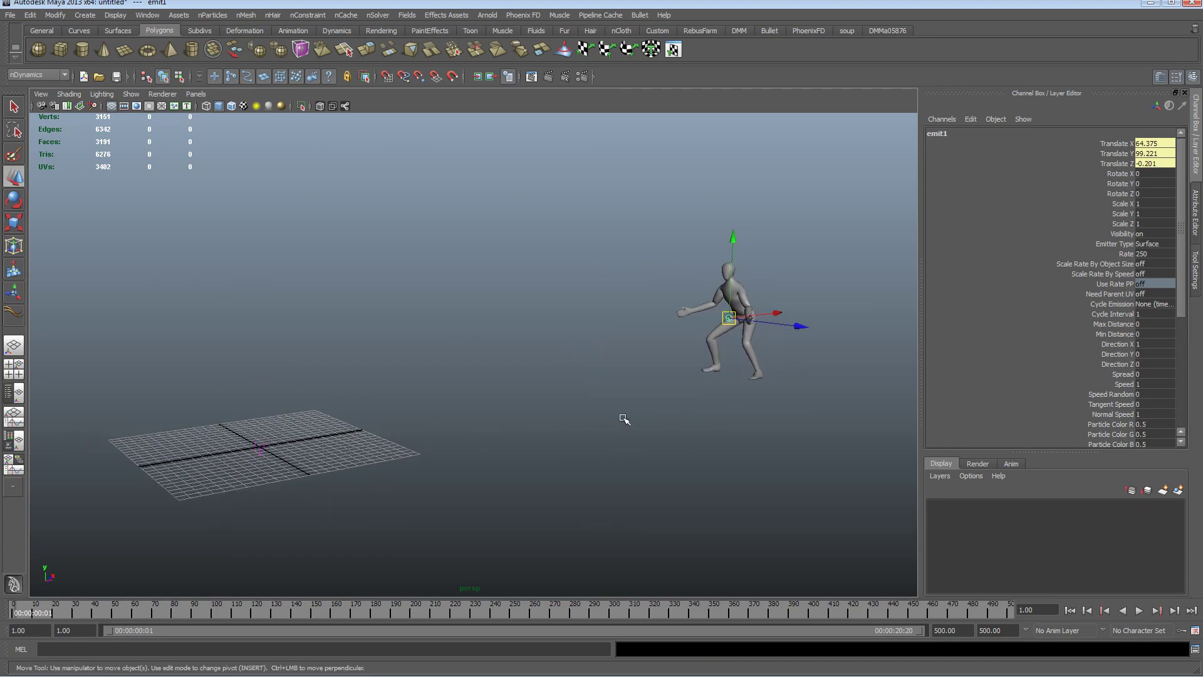
mouse_move(582, 362)
left_mouse_down("alt")
mouse_move(582, 349)
mouse_move(571, 359)
mouse_move(586, 370)
left_mouse_up("alt")
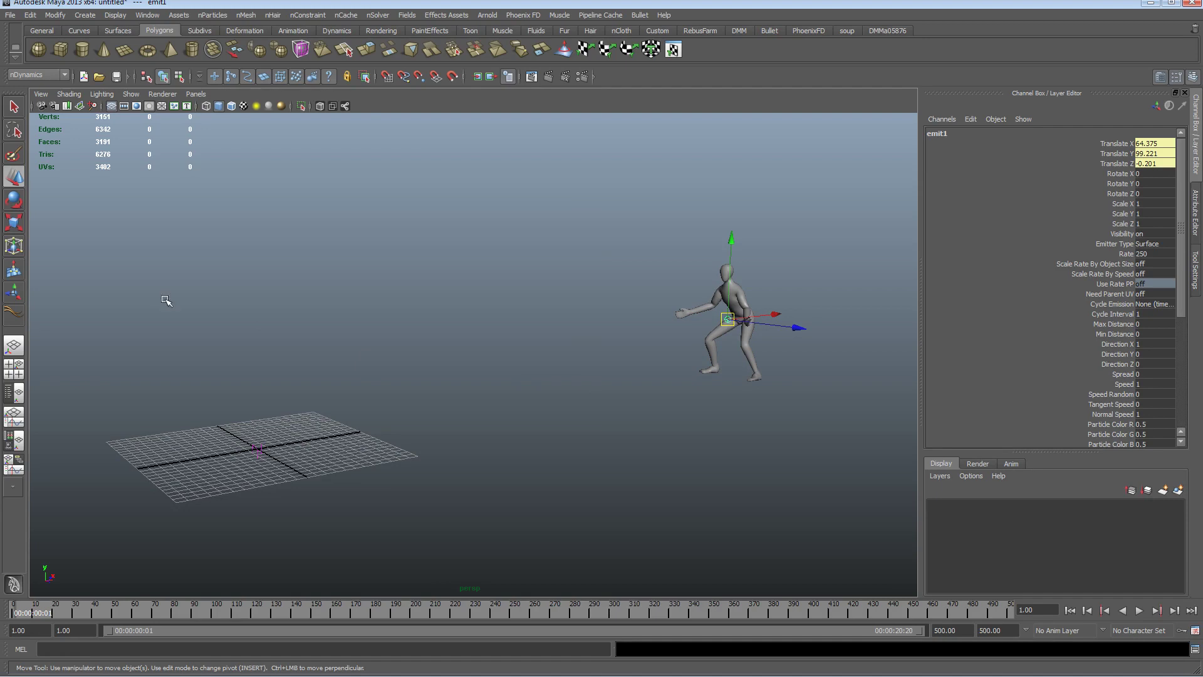
Open the Outliner, select the nucleus1 solver, and move the window clear of the ground grid
left_click(148, 13)
left_click(169, 102)
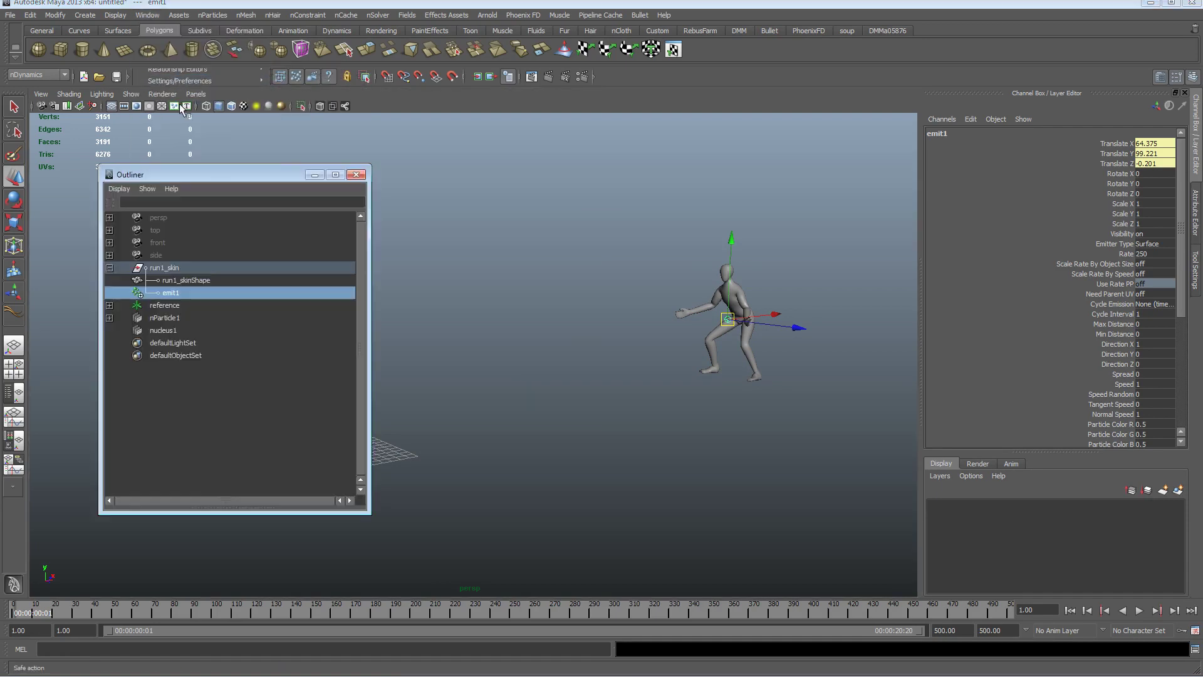
left_click_drag(212, 170, 209, 129)
left_click(166, 286)
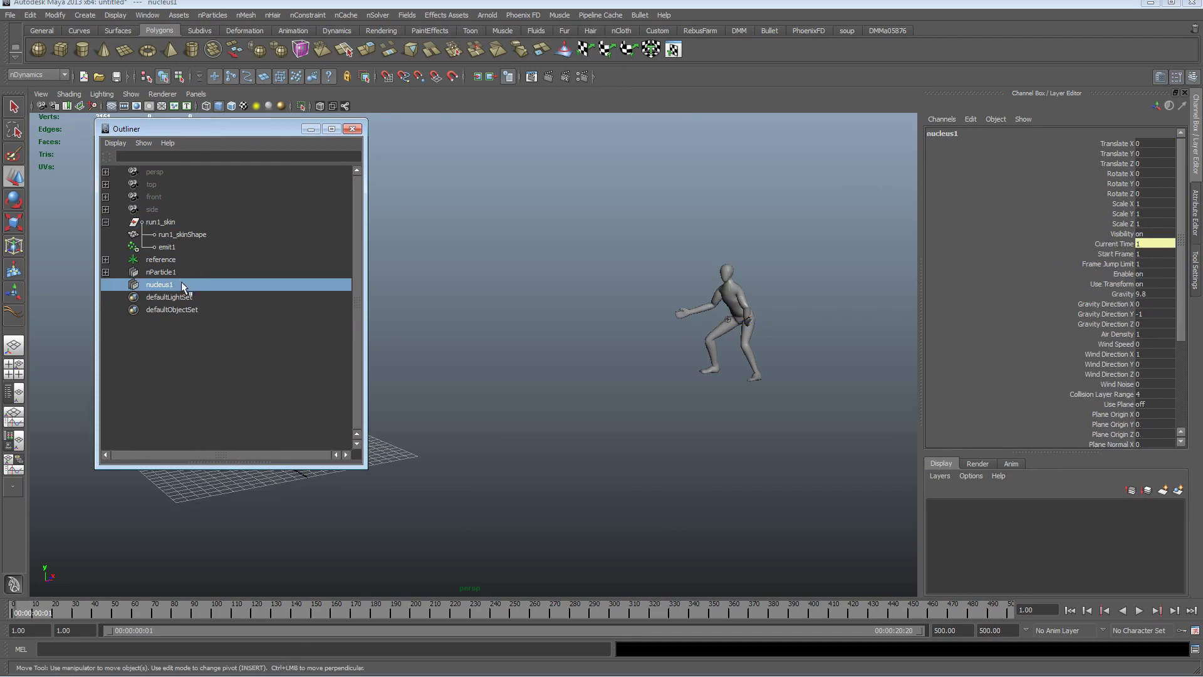
left_click_drag(225, 128, 908, 133)
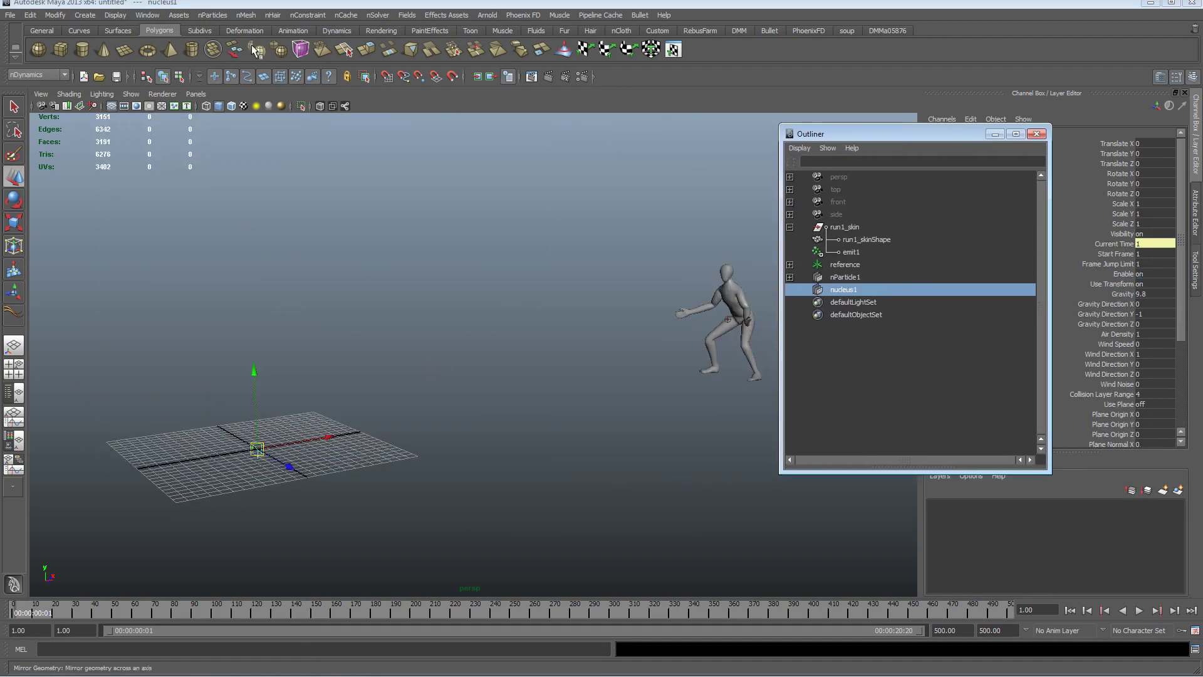
Create a polygon plane at the origin and scale it to about 97.6 overall and about 486 in X as a ground
left_click(124, 49)
left_click_drag(338, 386, 342, 396, "alt")
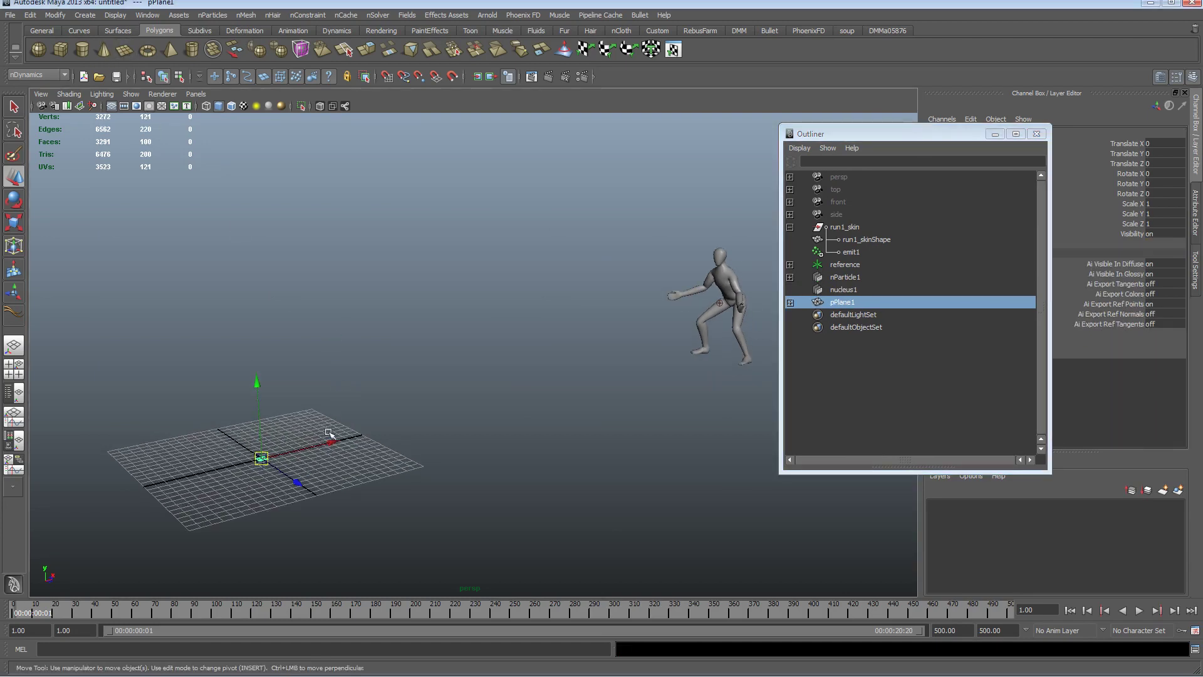
key("r")
left_click_drag(262, 458, 523, 351)
right_click_drag(524, 351, 391, 338, "alt")
left_click_drag(403, 407, 578, 384)
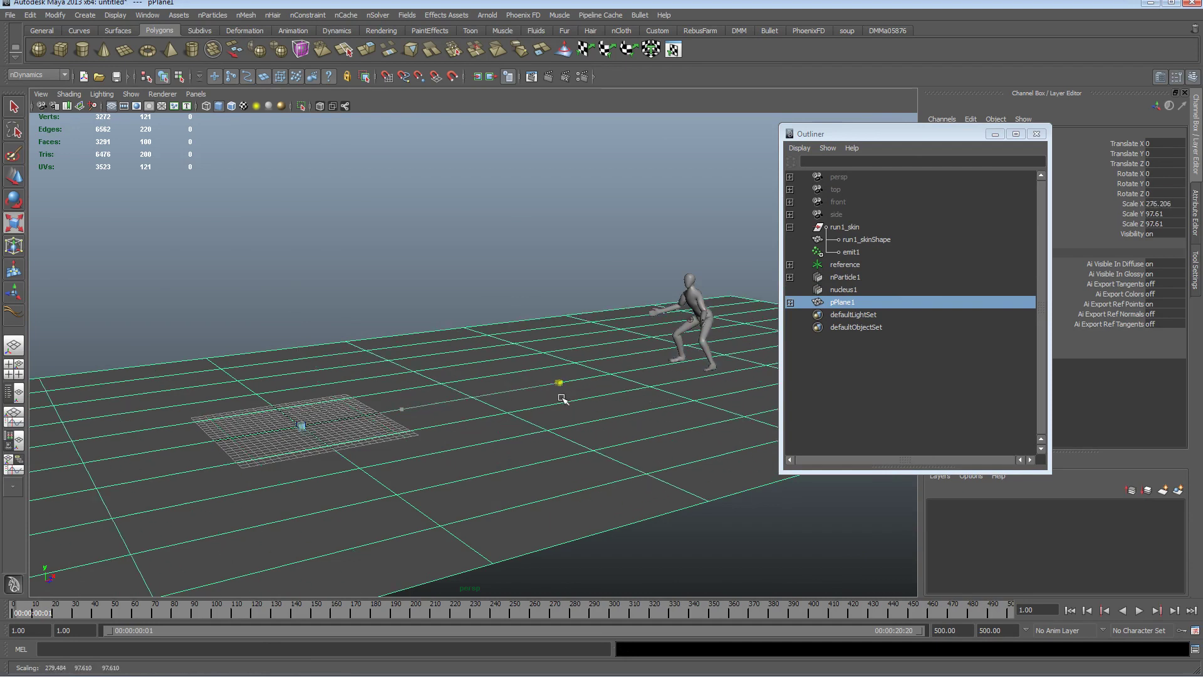
left_click_drag(511, 411, 484, 417, "alt")
Check the ground plane's height against the character's feet in the side view, and return to the perspective view
key("space")
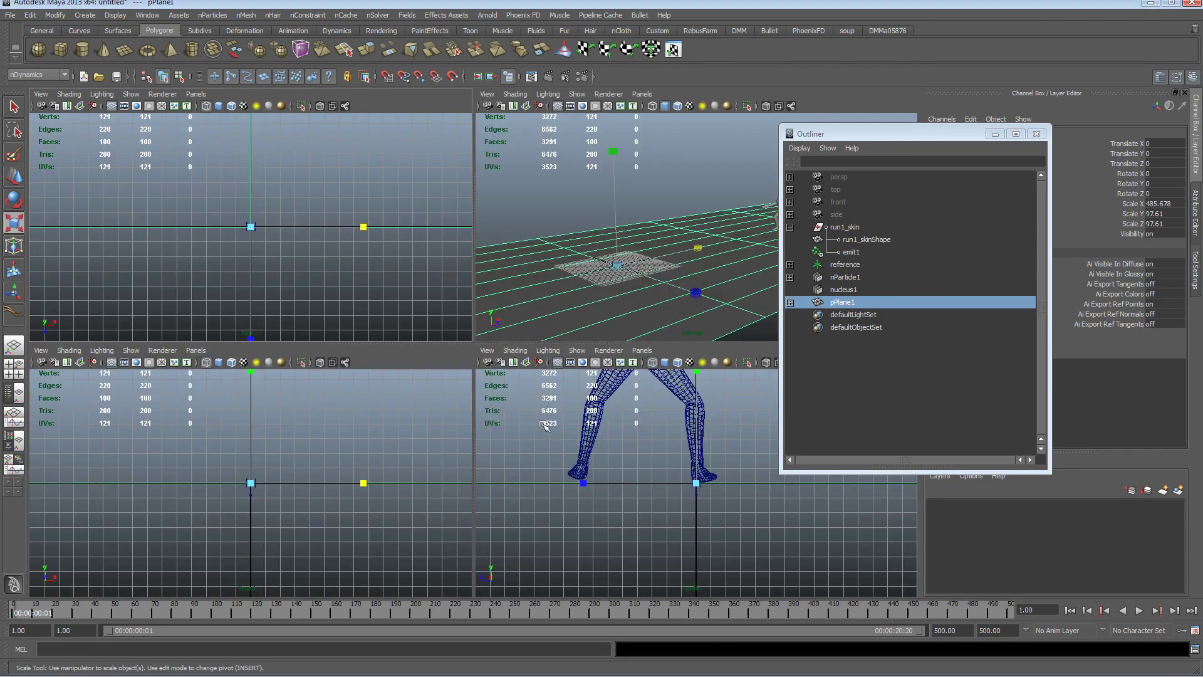
key("space")
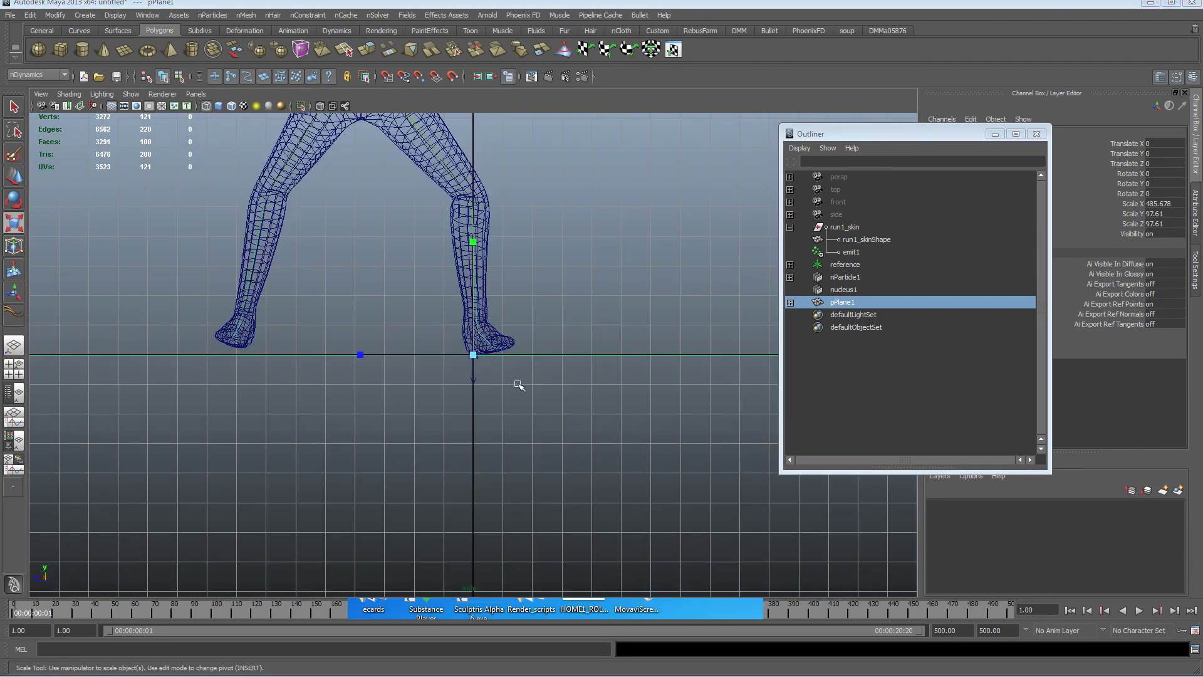
key("space")
key("space")
mouse_move(447, 358)
left_mouse_down("alt")
mouse_move(276, 357)
mouse_move(269, 367)
mouse_move(451, 373)
left_mouse_up("alt")
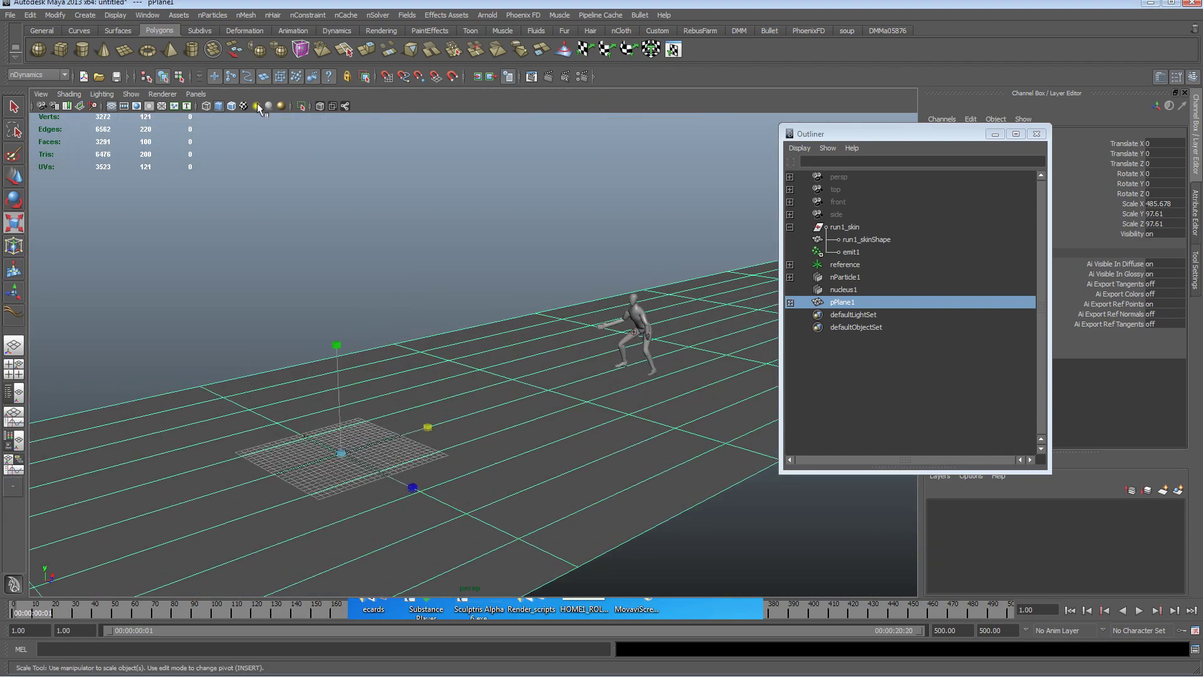
Make the ground plane a passive collider for the nParticles
left_click(247, 15)
left_click(276, 34)
left_click_drag(524, 399, 491, 435, "alt")
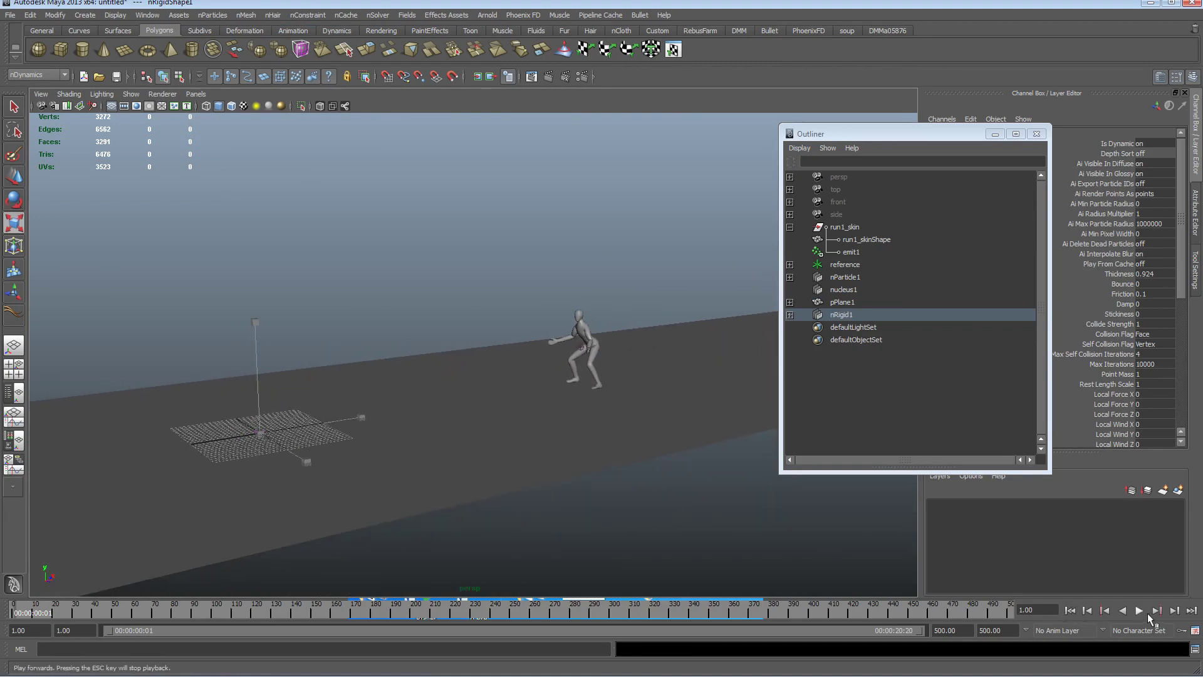
Play the simulation twice from frame 1 to check how particles collide with the ground, closing the Outliner between runs
left_click(1140, 610)
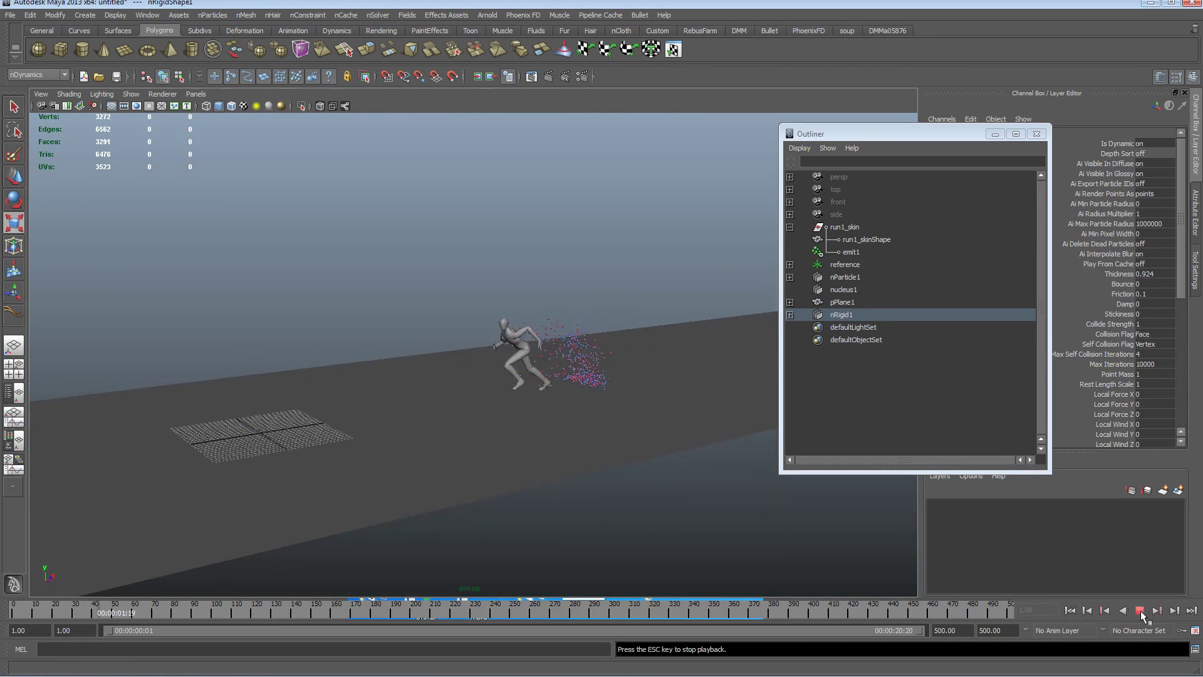
left_click(1140, 610)
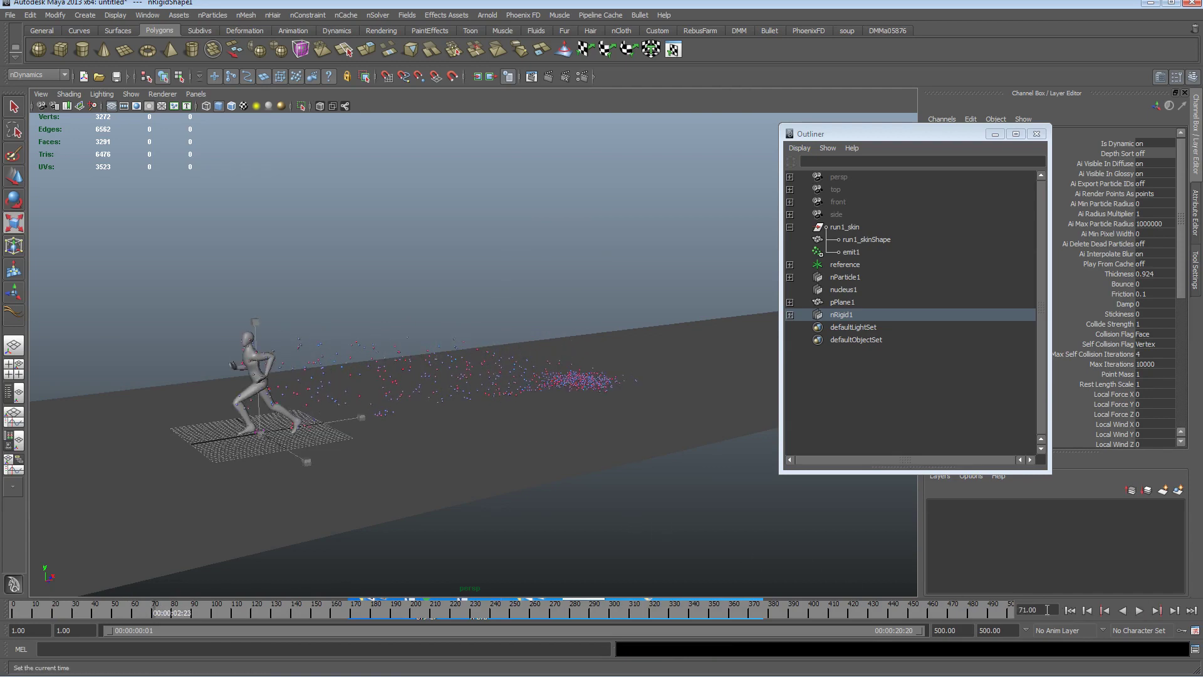
left_click(1069, 612)
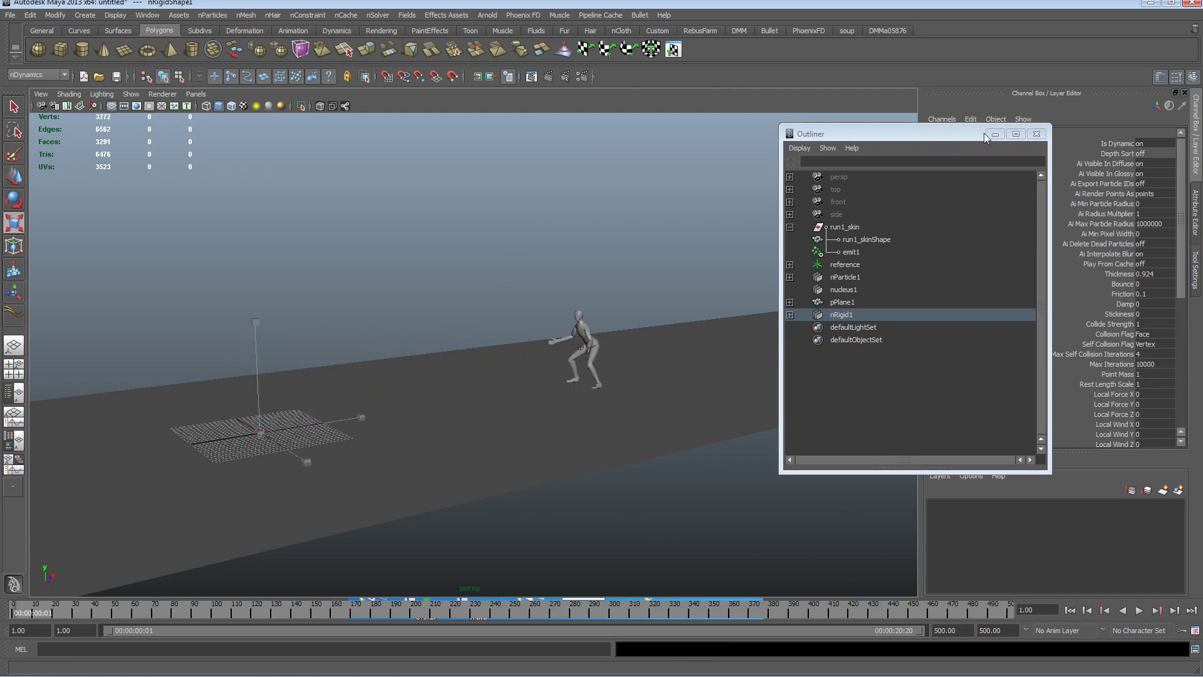
left_click(1036, 133)
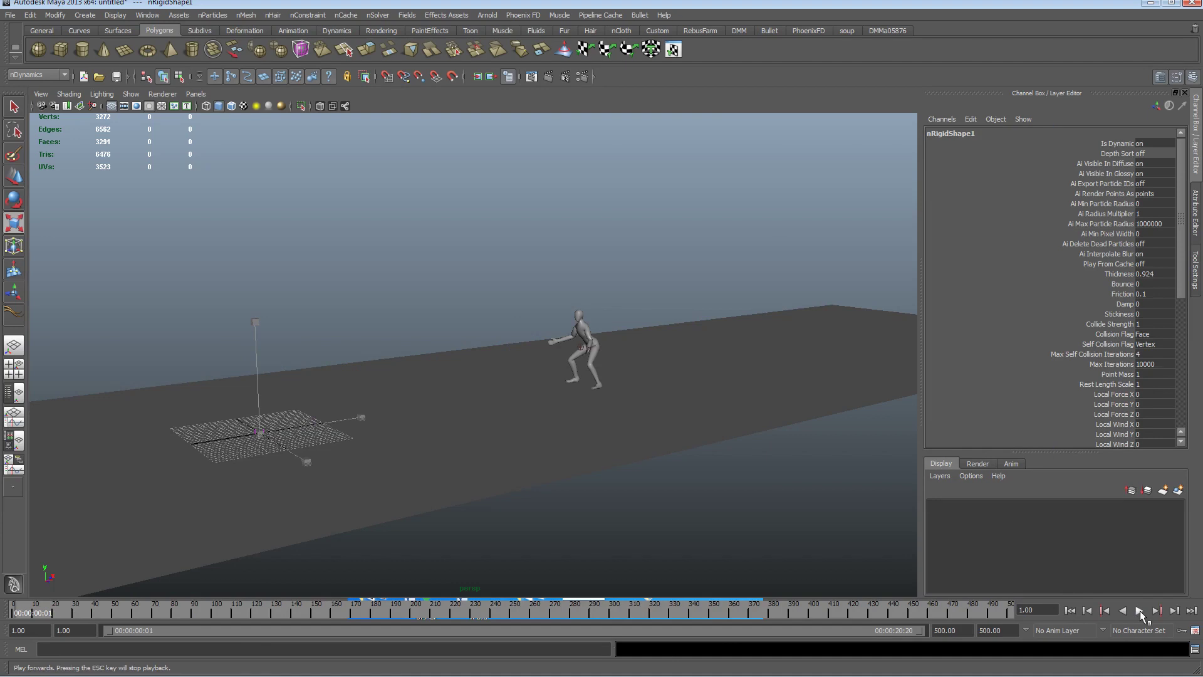
left_click(1138, 610)
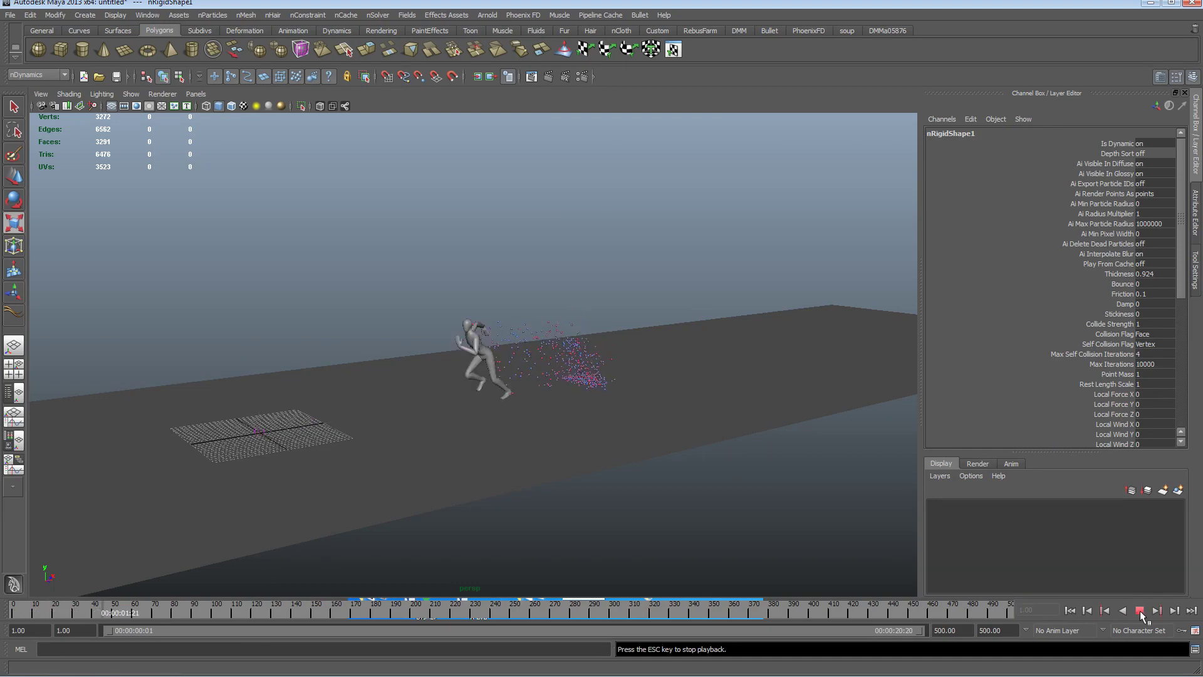
left_click(1140, 610)
Select nucleus1 in the Outliner, set its gravity to 0 in the Attribute Editor, and minimize the Outliner
key("r")
left_click(148, 15)
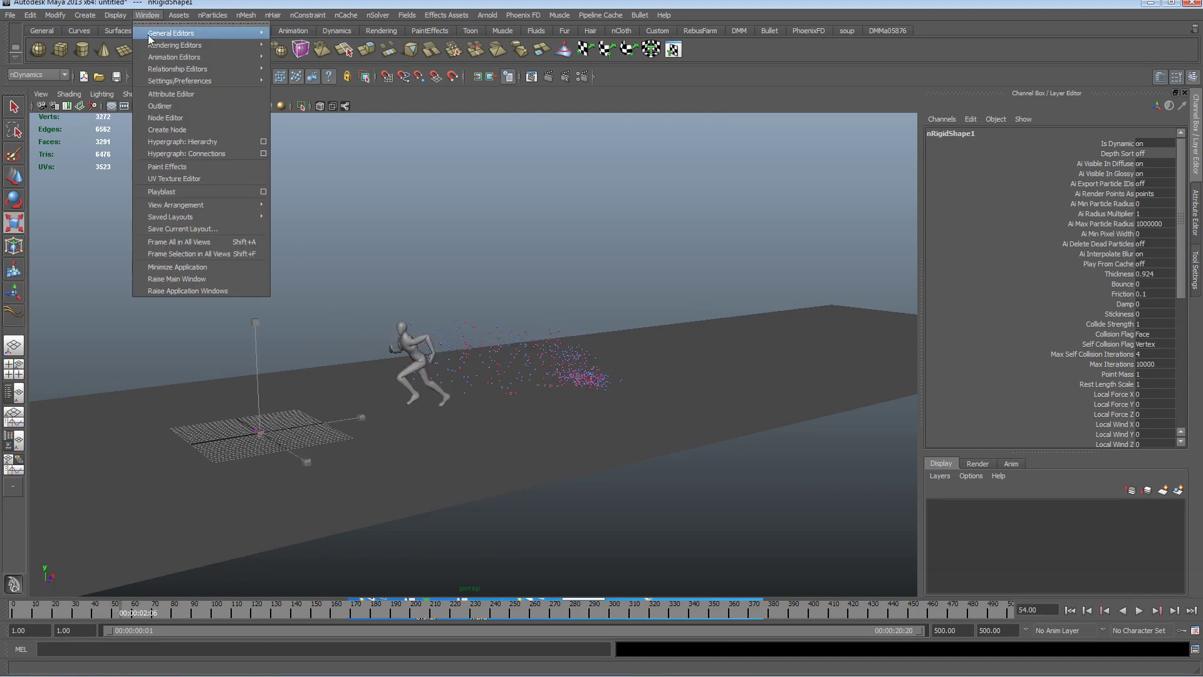
left_click(160, 105)
left_click_drag(837, 131, 142, 122)
left_click(156, 282)
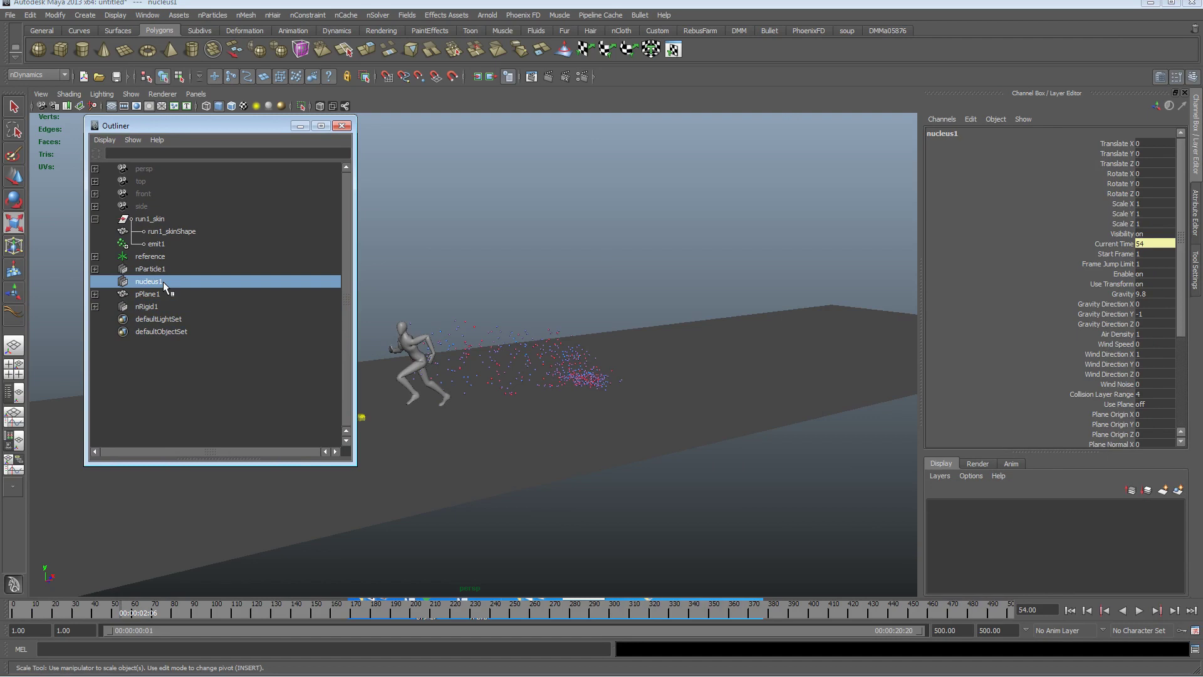
key("ctrl+a")
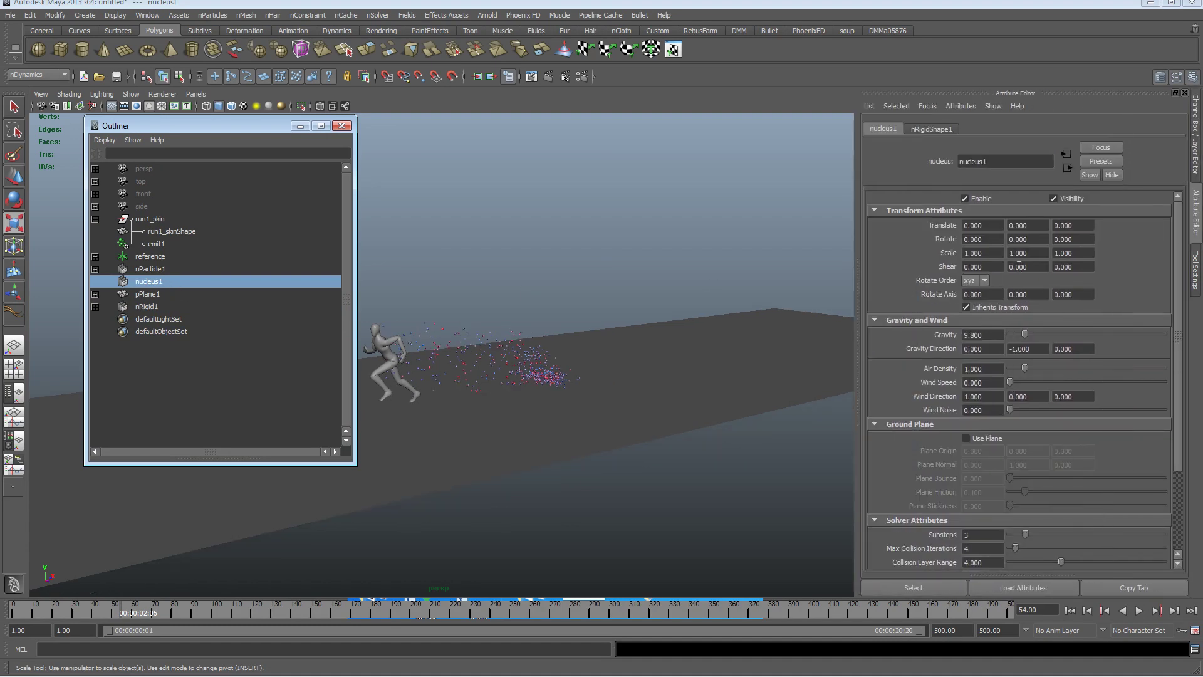
left_click_drag(1016, 341, 976, 338)
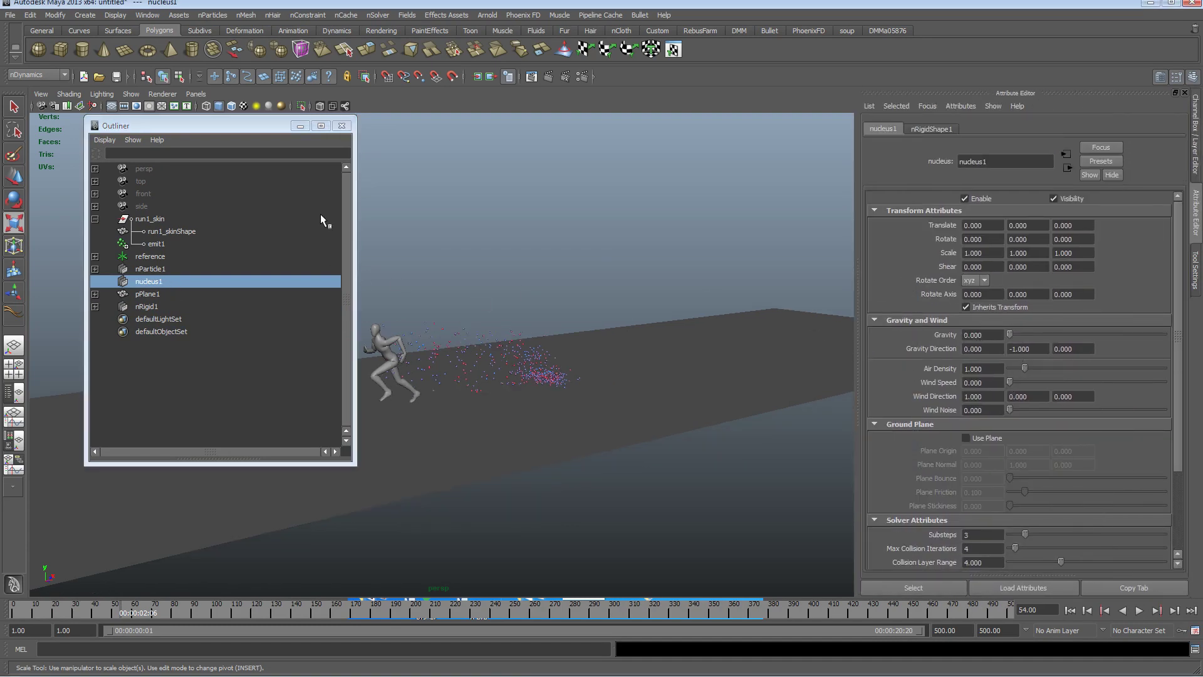
left_click(301, 126)
Replay the simulation from frame 1 to frame 64 and examine the particle trail behind the runner up close
left_click(1073, 611)
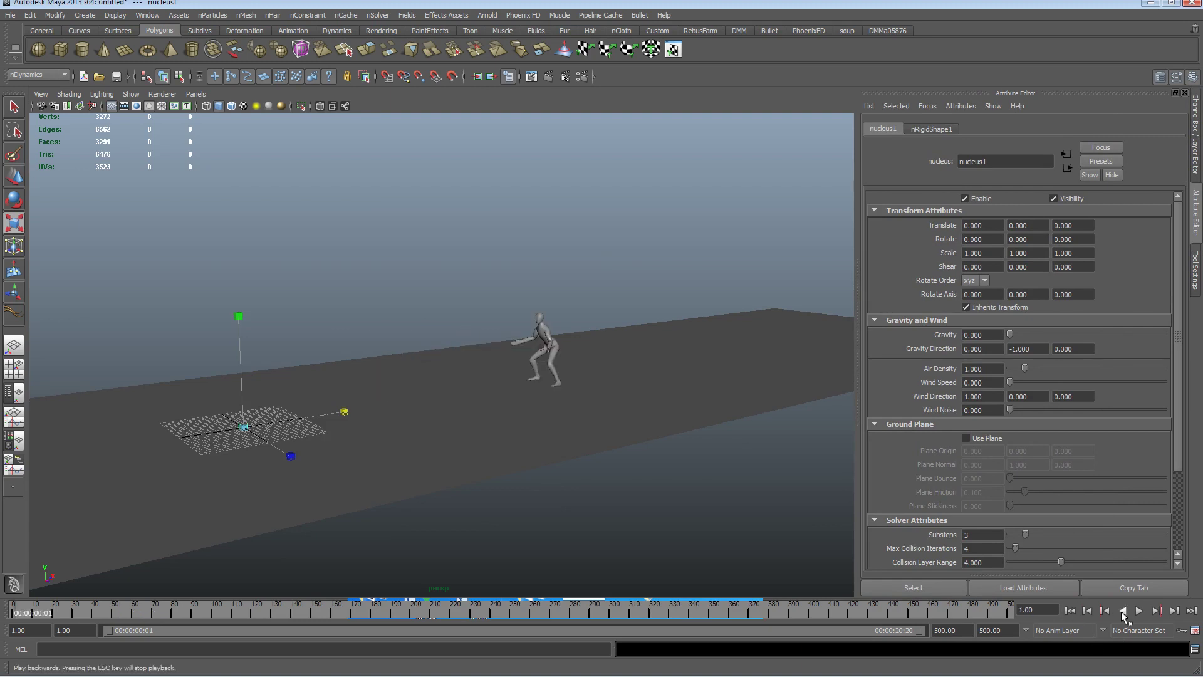
left_click(1138, 610)
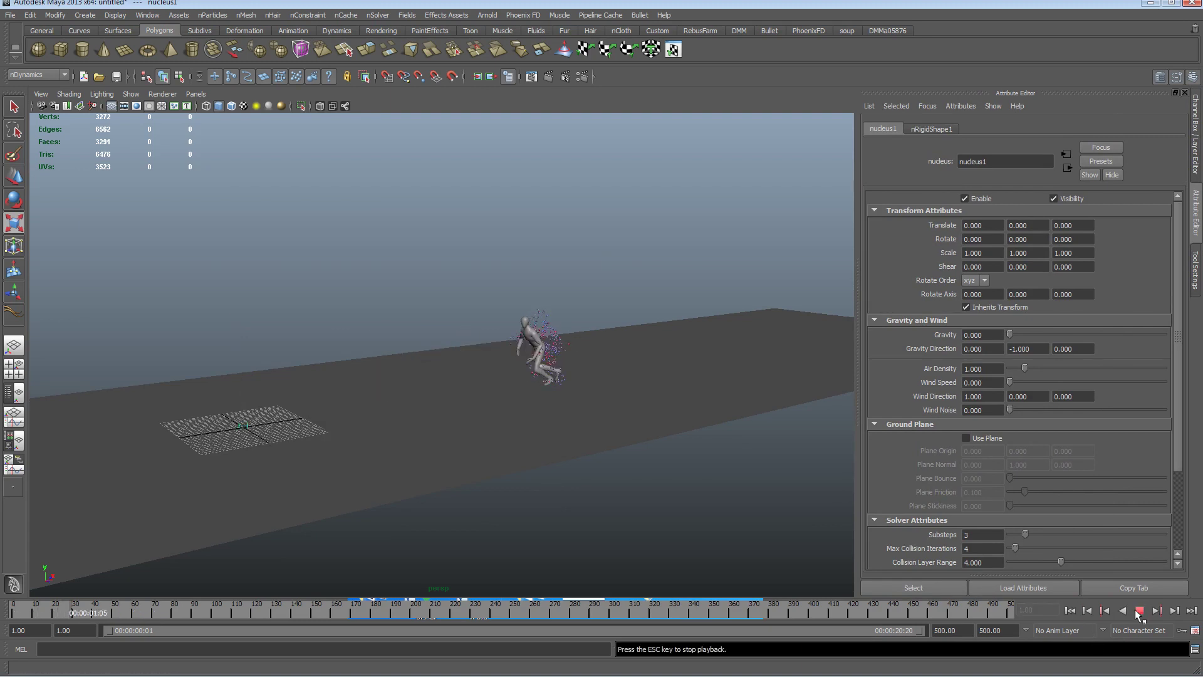
left_click(1138, 612)
left_click_drag(439, 439, 411, 392, "alt")
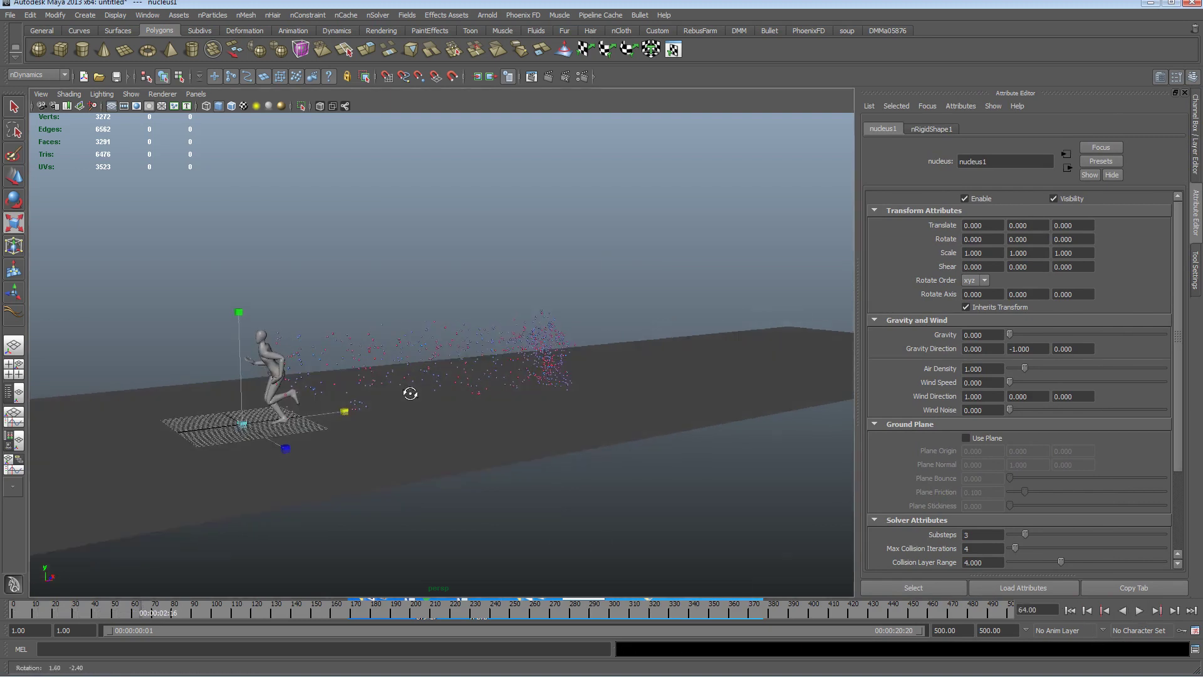
right_click_drag(411, 392, 659, 404, "alt")
middle_click_drag(485, 421, 588, 408, "alt")
left_click_drag(587, 408, 555, 424, "alt")
middle_click_drag(518, 409, 529, 402, "alt")
mouse_move(582, 396)
left_mouse_down("alt")
mouse_move(602, 392)
mouse_move(585, 403)
left_mouse_up("alt")
middle_click_drag(422, 413, 501, 395, "alt")
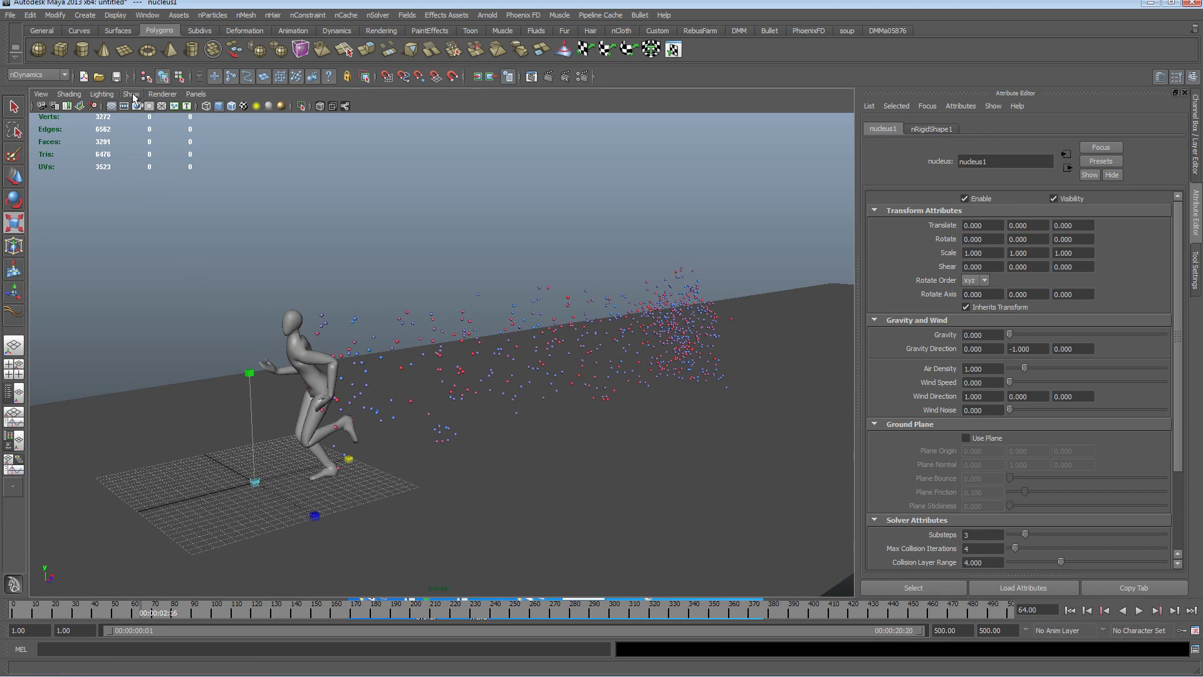
Hide polygon objects in the viewport to view the particles alone, and show them again
left_click(131, 93)
left_click(152, 175)
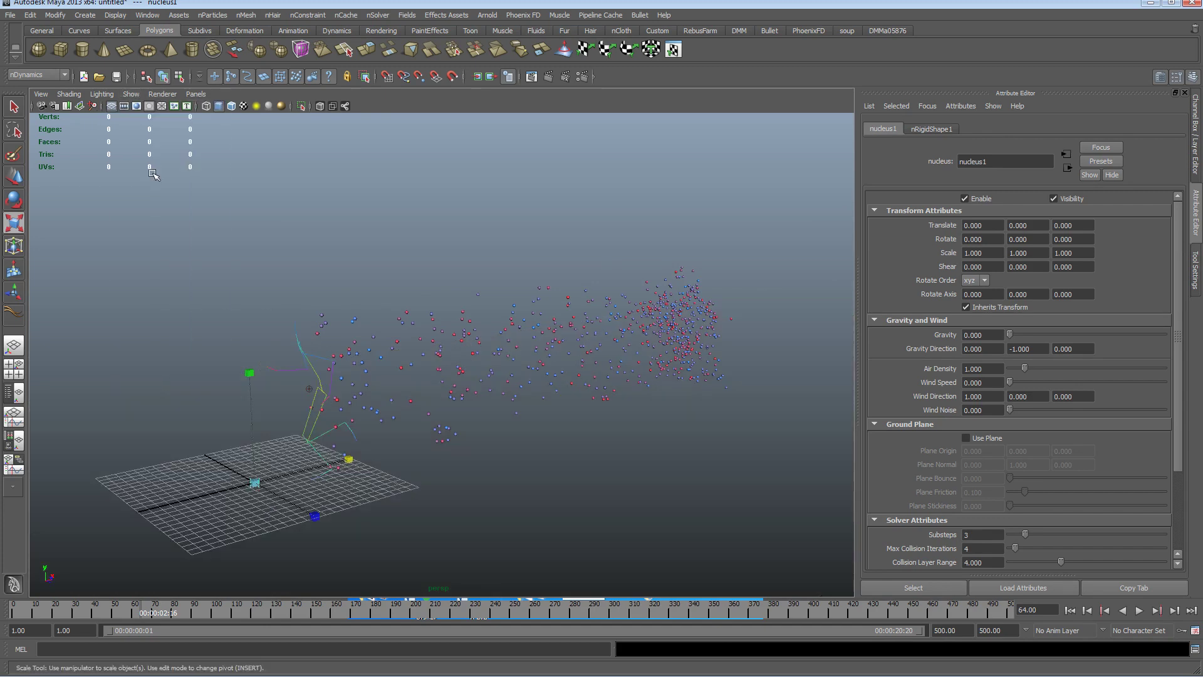
left_click(136, 96)
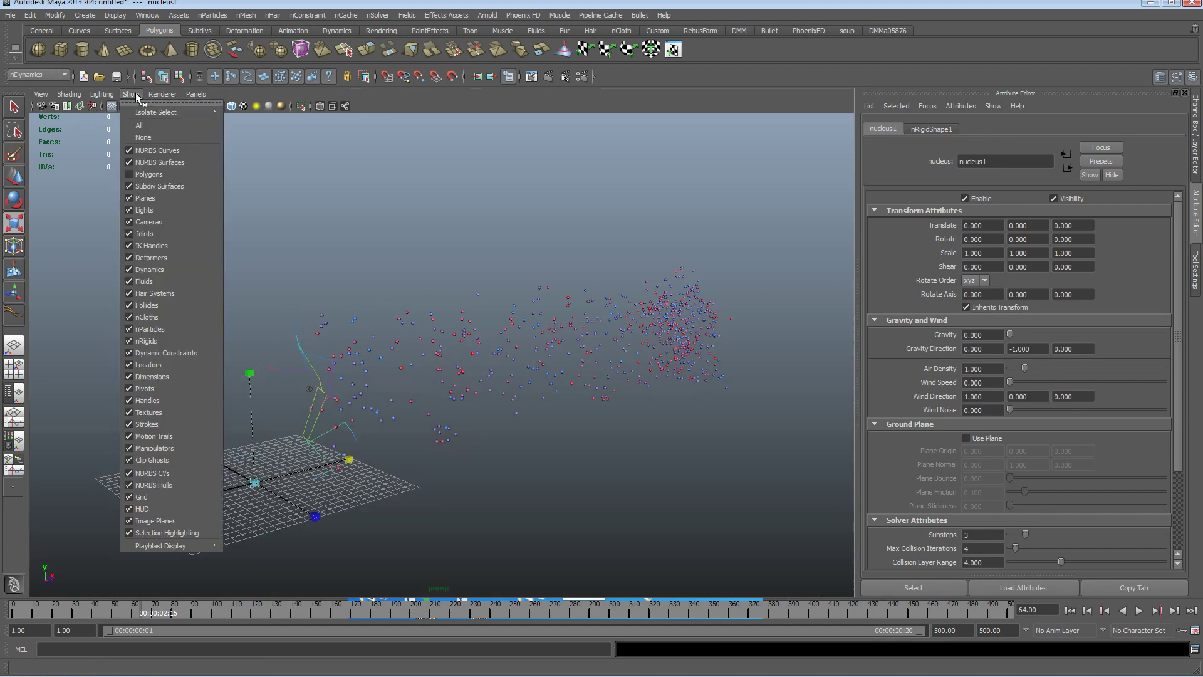
left_click(152, 174)
Select the run1_skin mesh in the Outliner and move the window off the character
left_click_drag(212, 314, 241, 308, "alt")
right_click_drag(241, 308, 310, 319, "alt")
middle_click_drag(310, 319, 357, 292, "alt")
left_click(302, 307)
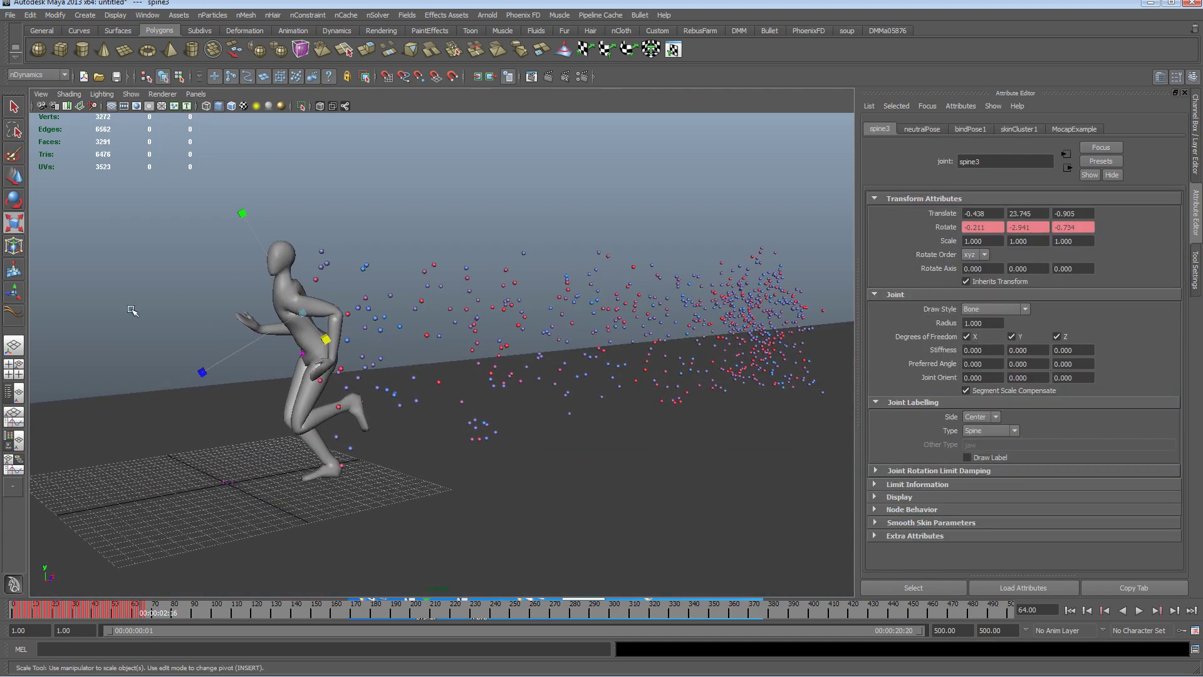
left_click(147, 14)
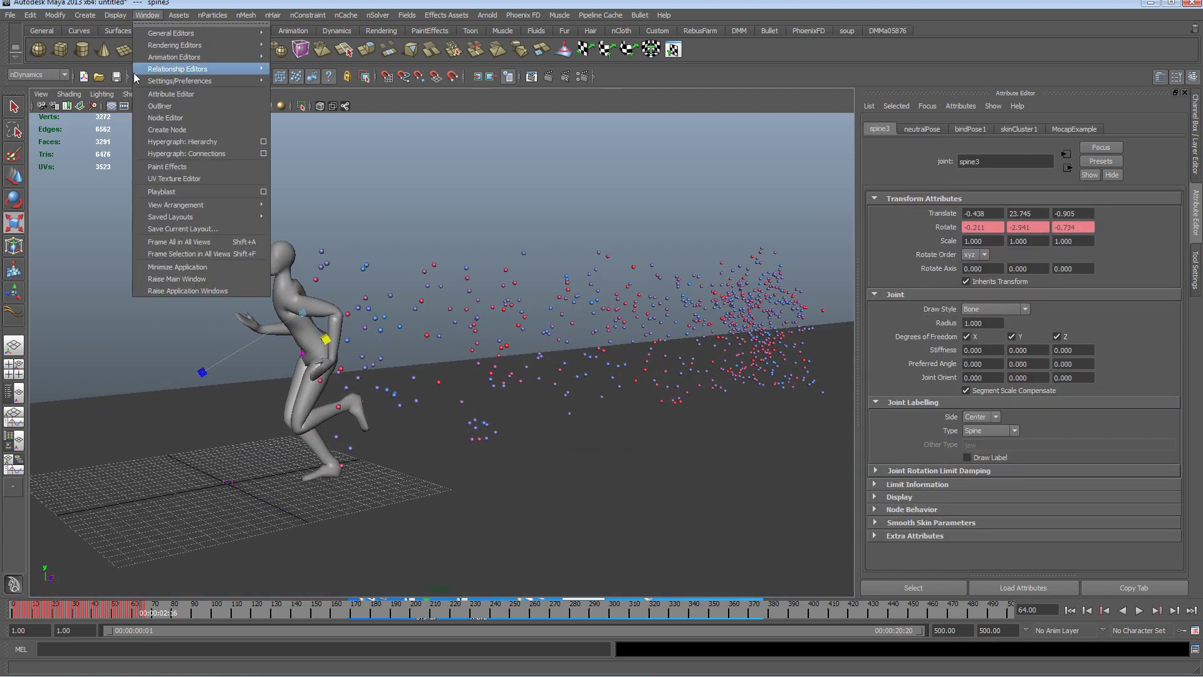
left_click(182, 107)
left_click(95, 219)
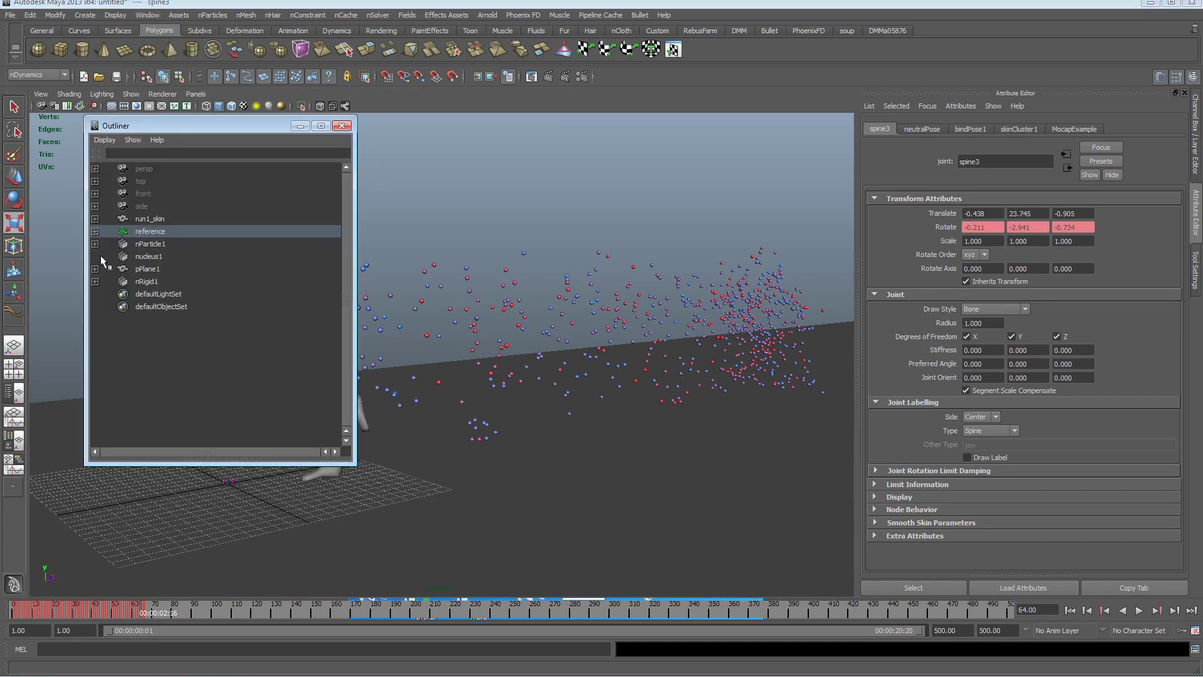
left_click(95, 231)
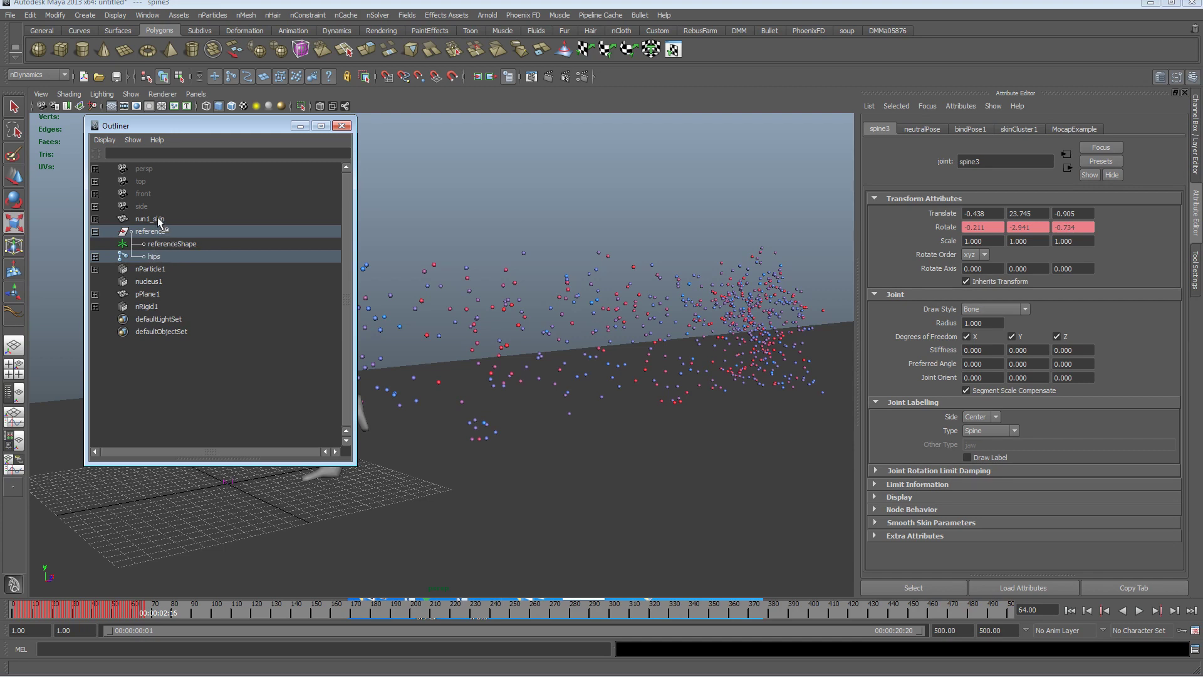
left_click(149, 219)
left_click_drag(238, 132, 613, 87)
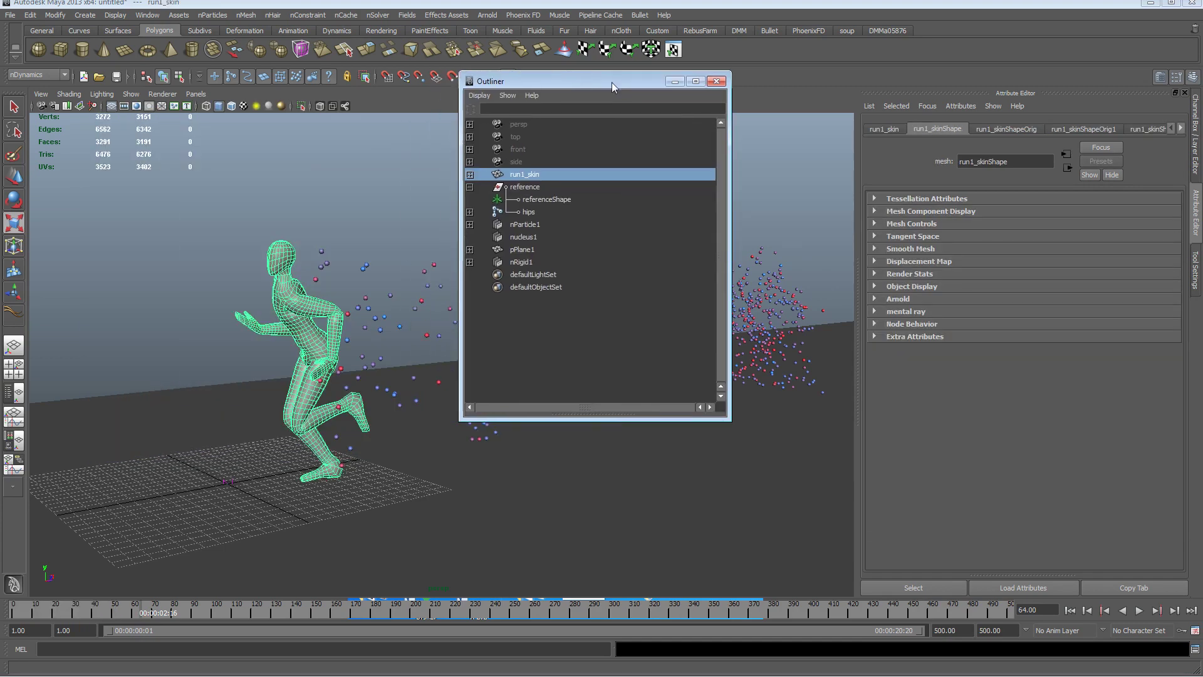
Switch to the Channel Box and Layer Editor and add the selected skin mesh to a new display layer
left_click(1196, 283)
left_click(1197, 168)
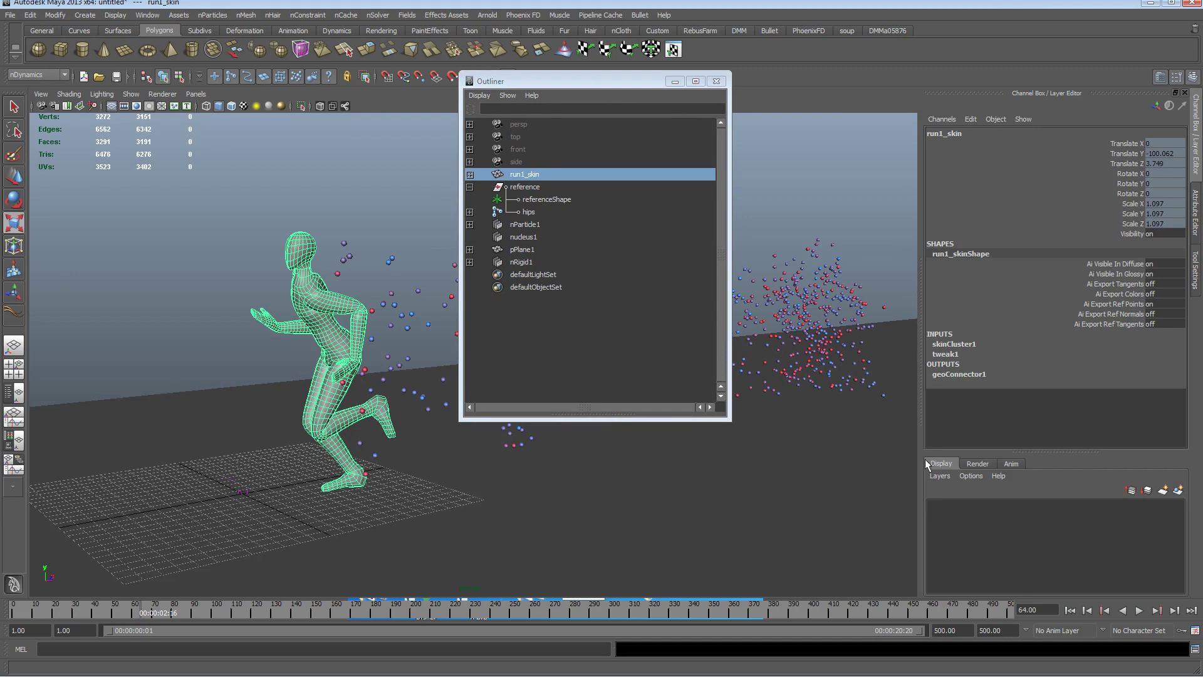
left_click(1177, 491)
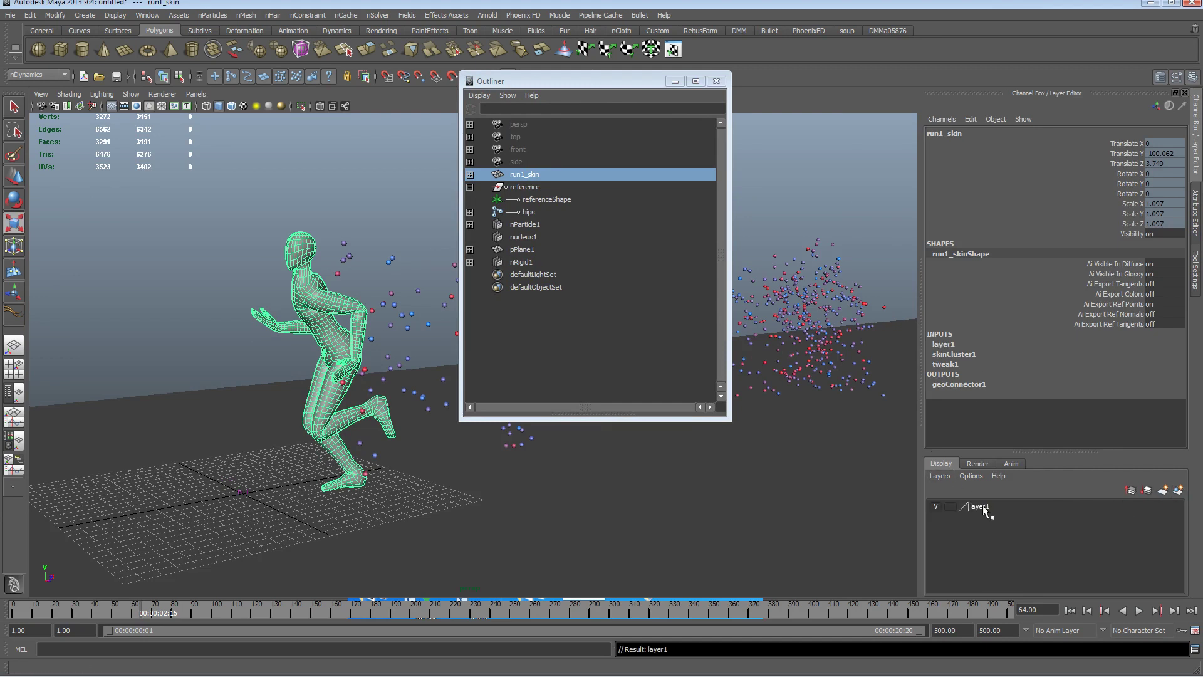
Hide the skin's display layer, then add the hips joint hierarchy to a new display layer and hide that too
left_click(935, 507)
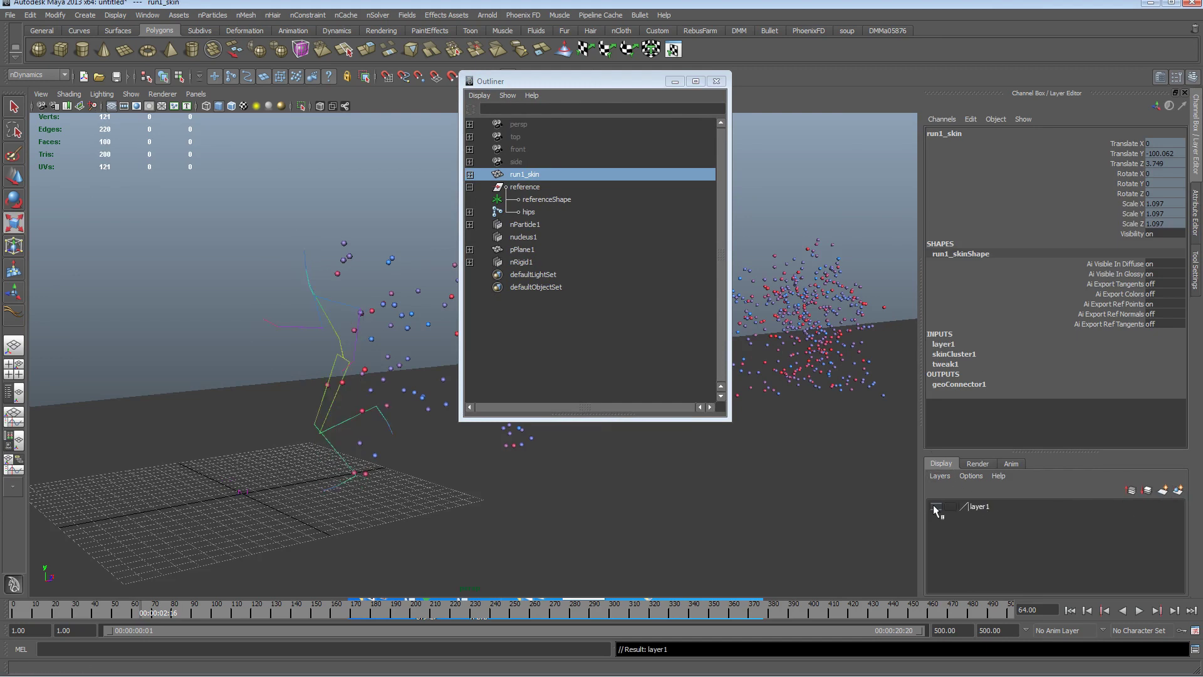
left_click(529, 213)
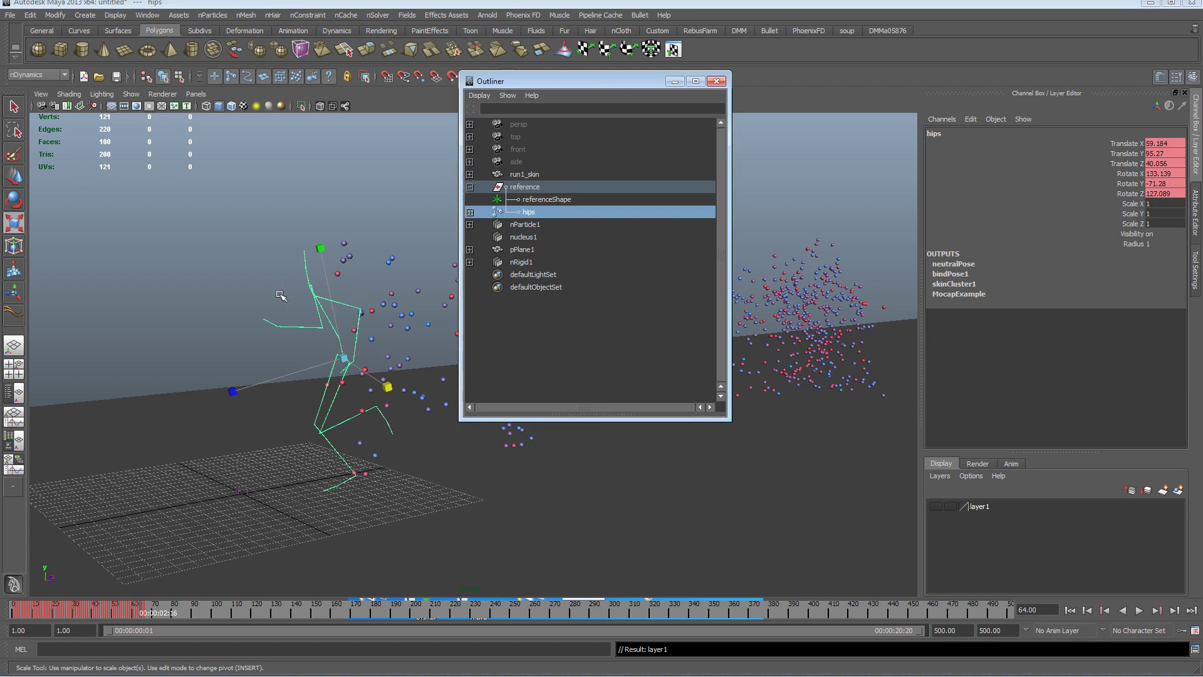
left_click(1178, 490)
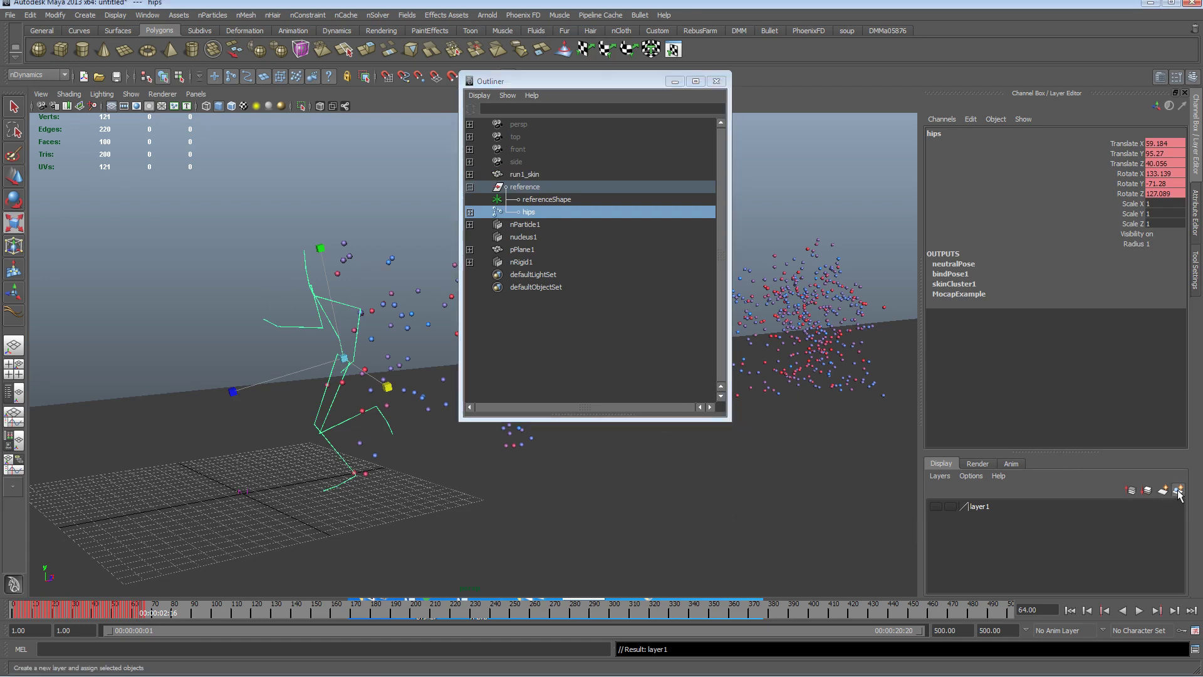
left_click(935, 506)
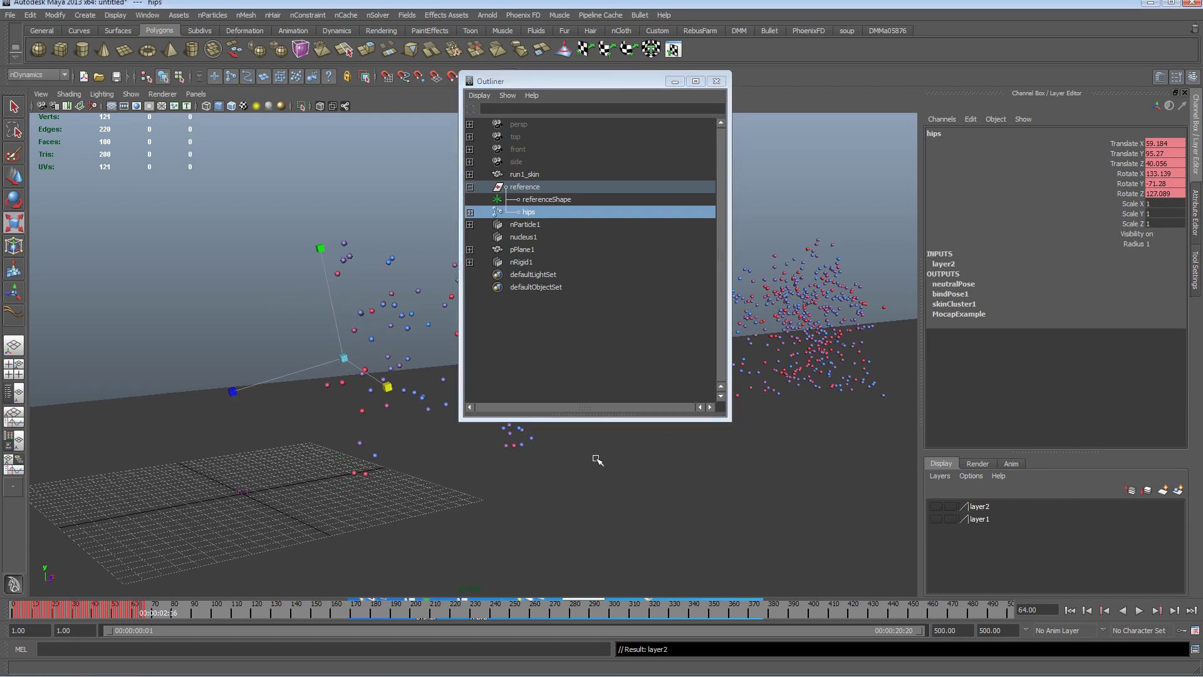
Minimize the Outliner, replay the simulation from frame 1 to frame 76 and examine the particles without the character
left_click(668, 80)
right_click_drag(653, 231, 480, 290, "alt")
left_click_drag(480, 290, 477, 287, "alt")
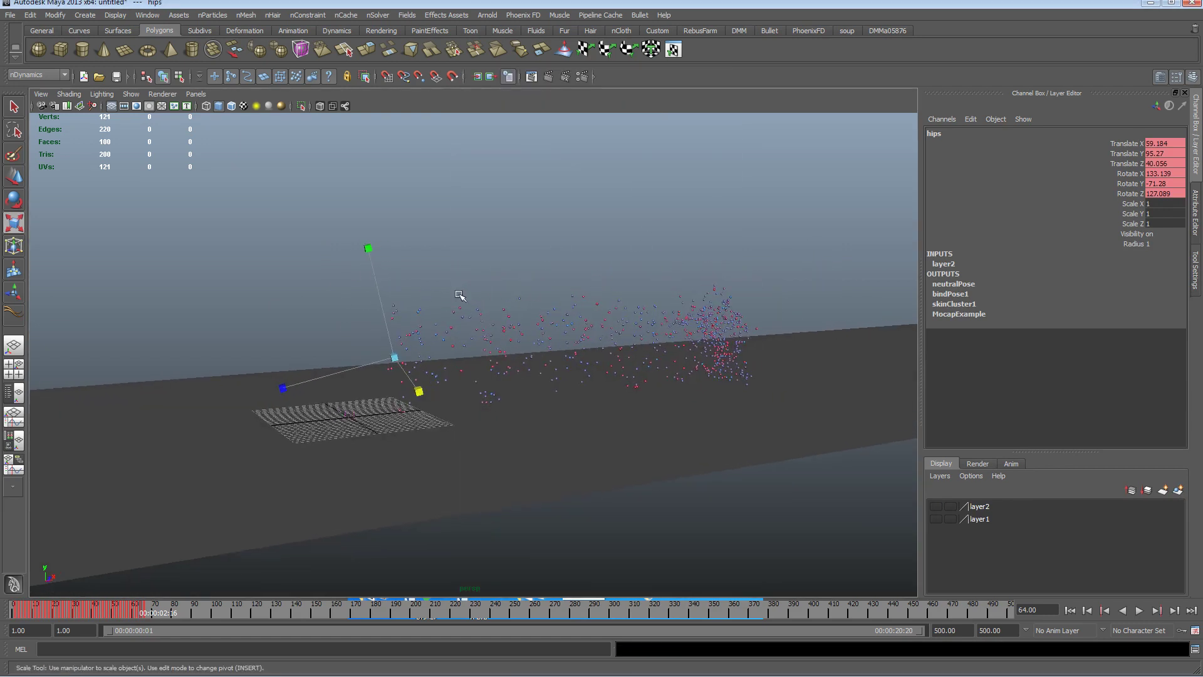
left_click(537, 241)
left_click_drag(544, 388, 573, 398, "alt")
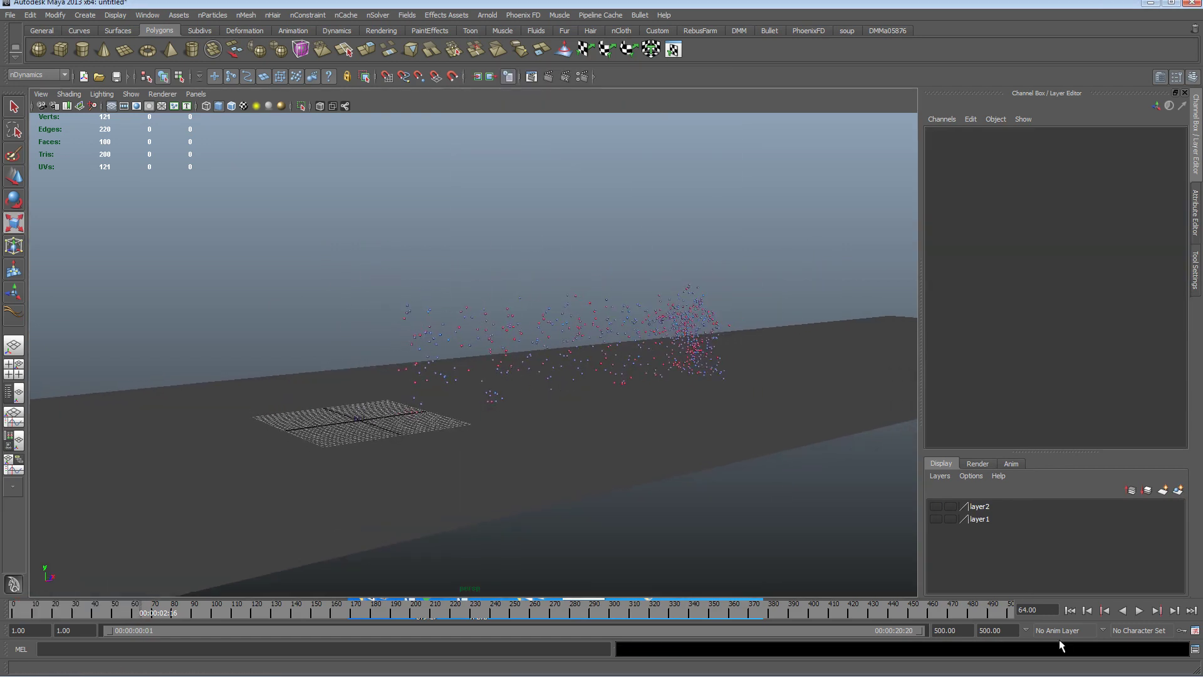
left_click(1070, 610)
left_click(1139, 610)
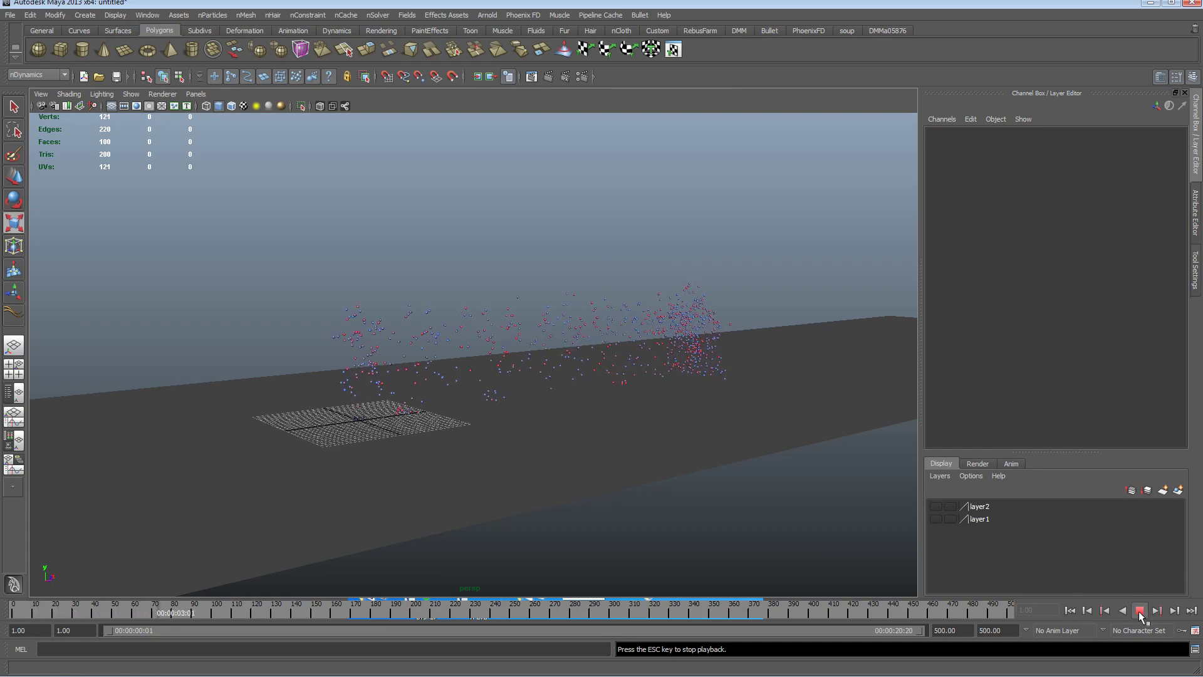
left_click(1139, 610)
left_click_drag(483, 367, 556, 350, "alt")
Select the nParticles and set the rate of the emit1 emitter to 500 particles per second
left_click_drag(520, 242, 622, 288)
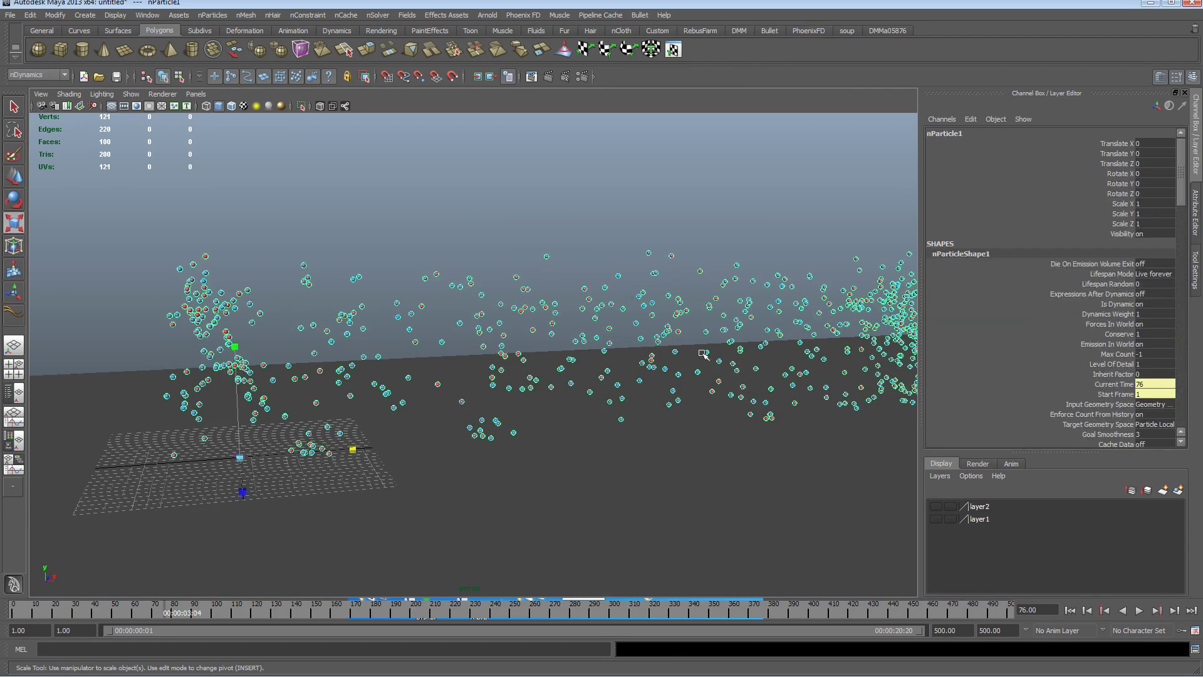
key("ctrl+a")
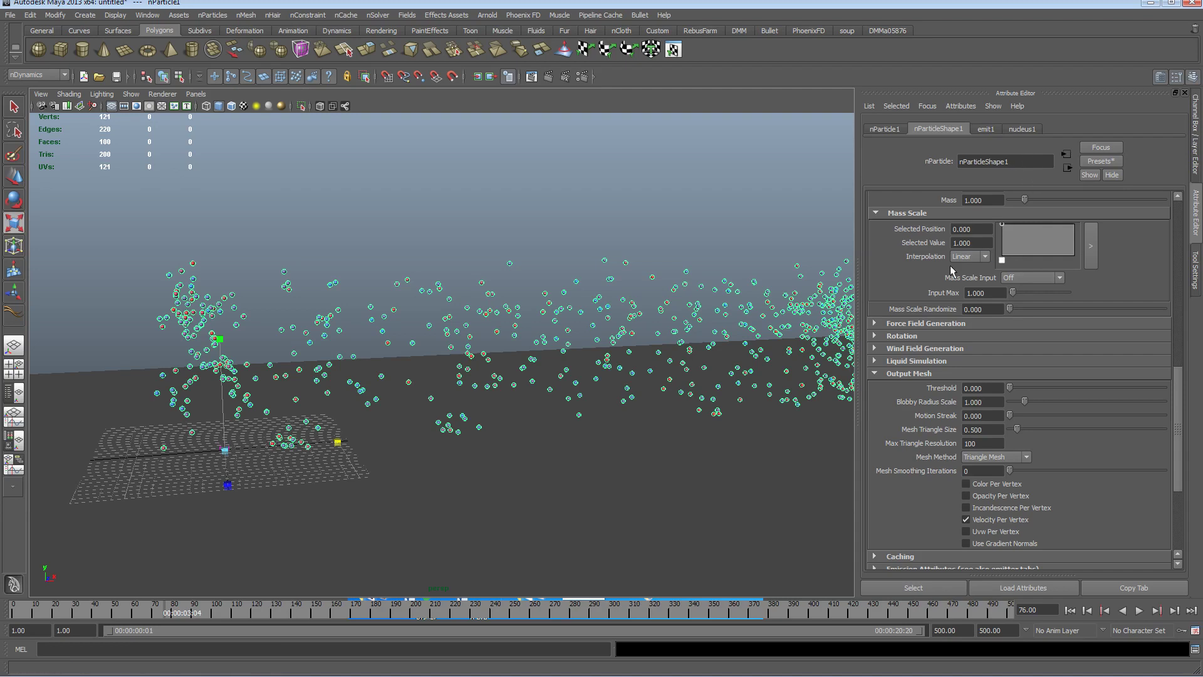
scroll(947, 279, "up", 10)
left_click(988, 129)
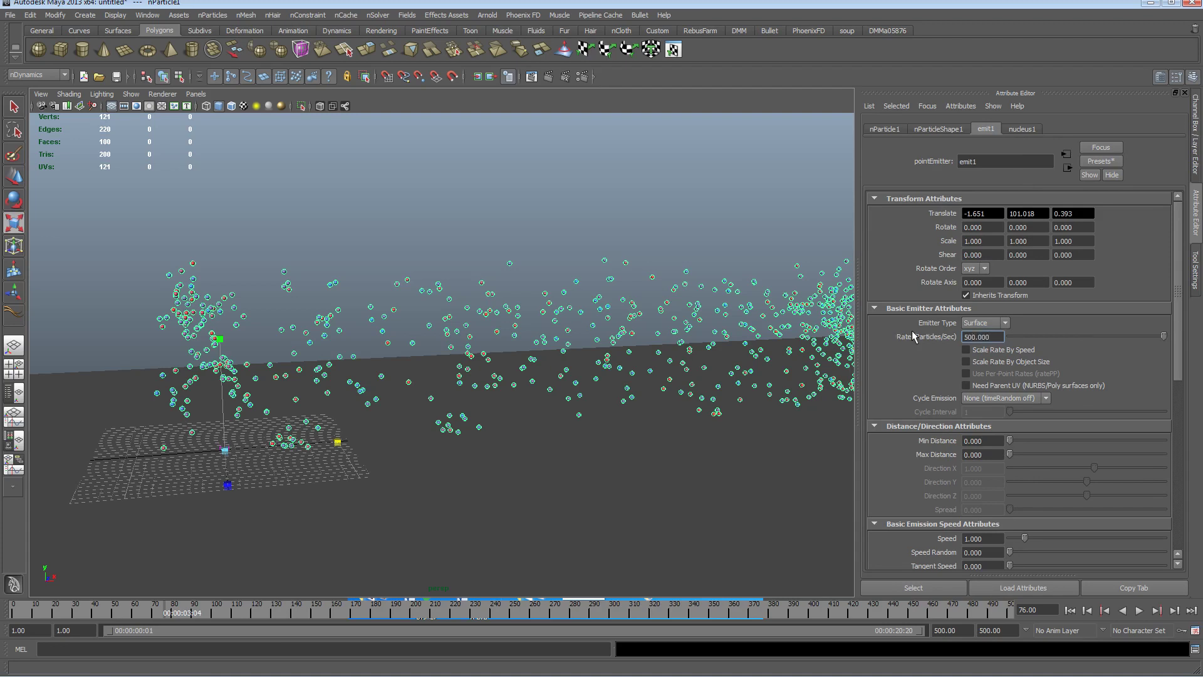
scroll(938, 347, "down", 6)
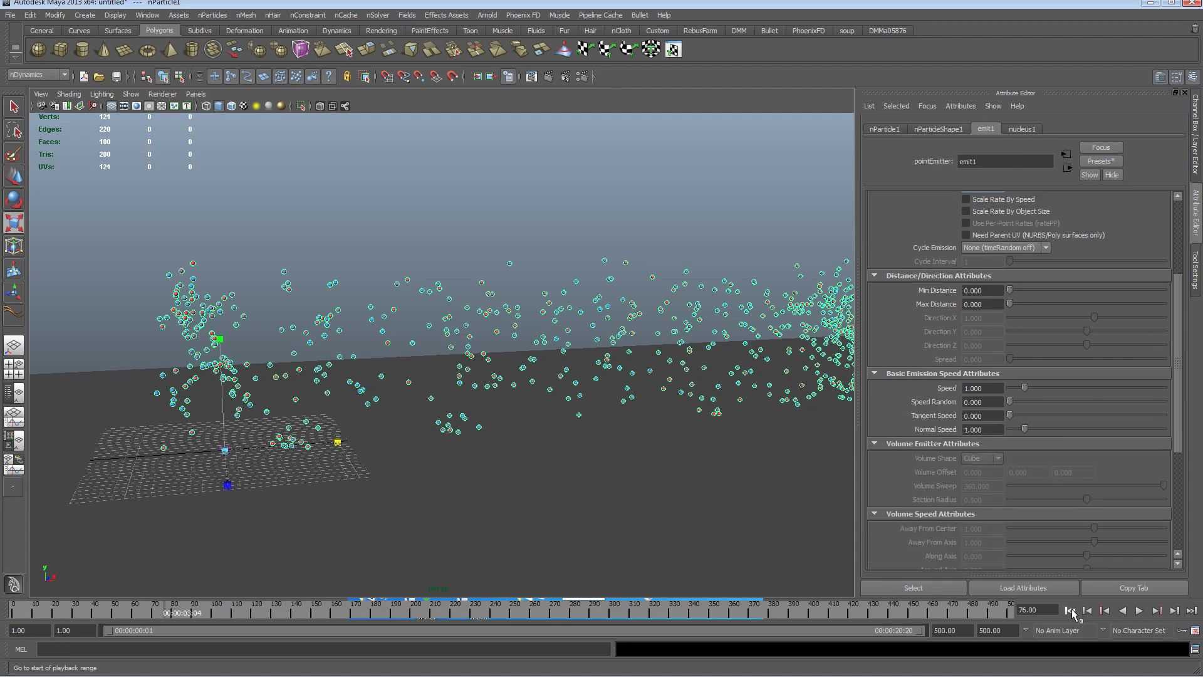
Replay the simulation from frame 1 to frame 67 and examine the particle trail at the new emission rate
left_click(1070, 610)
left_click(1140, 610)
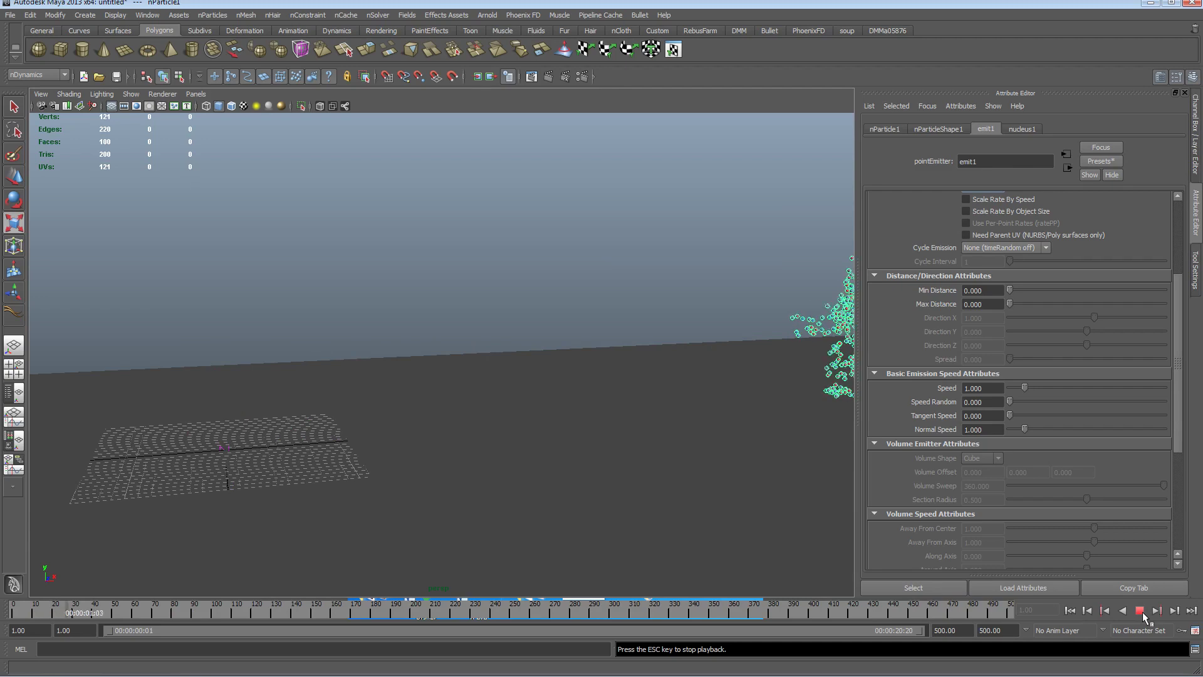
left_click(1141, 611)
left_click_drag(457, 410, 476, 398, "alt")
right_click_drag(475, 399, 384, 395, "alt")
left_click_drag(383, 396, 370, 394, "alt")
mouse_move(478, 411)
left_mouse_down("alt")
mouse_move(470, 416)
mouse_move(486, 421)
left_mouse_up("alt")
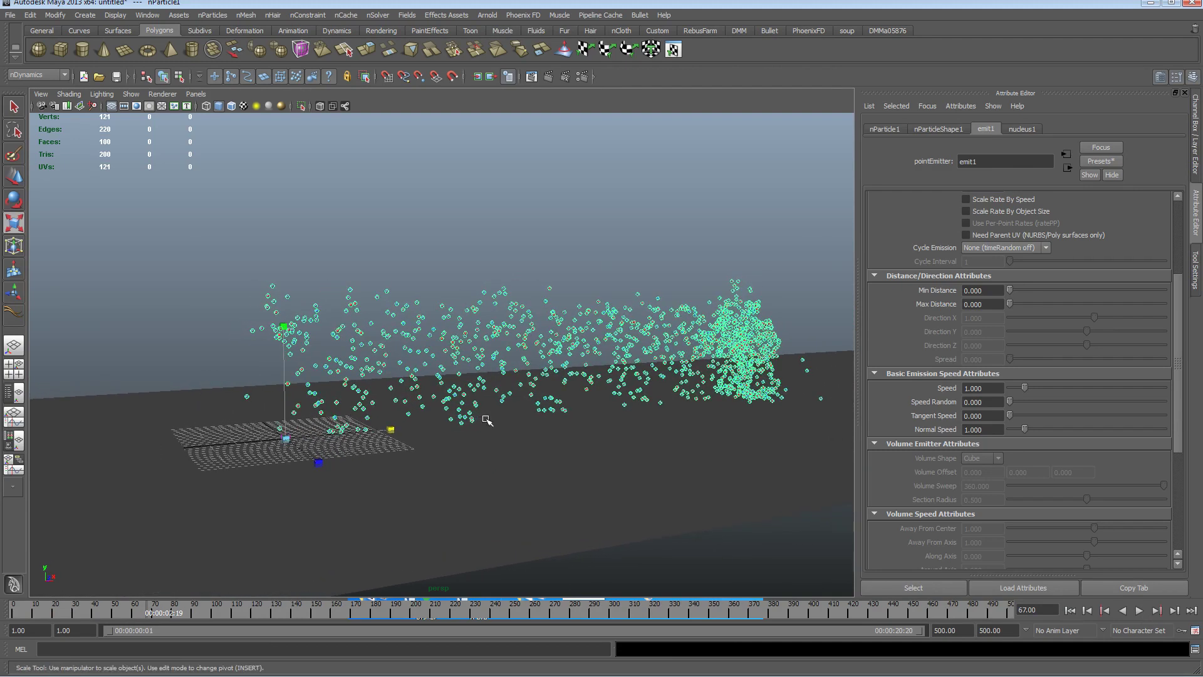
Convert nParticle1 to polygons using the Outliner, and move the Outliner window off the particle trail
left_click(145, 15)
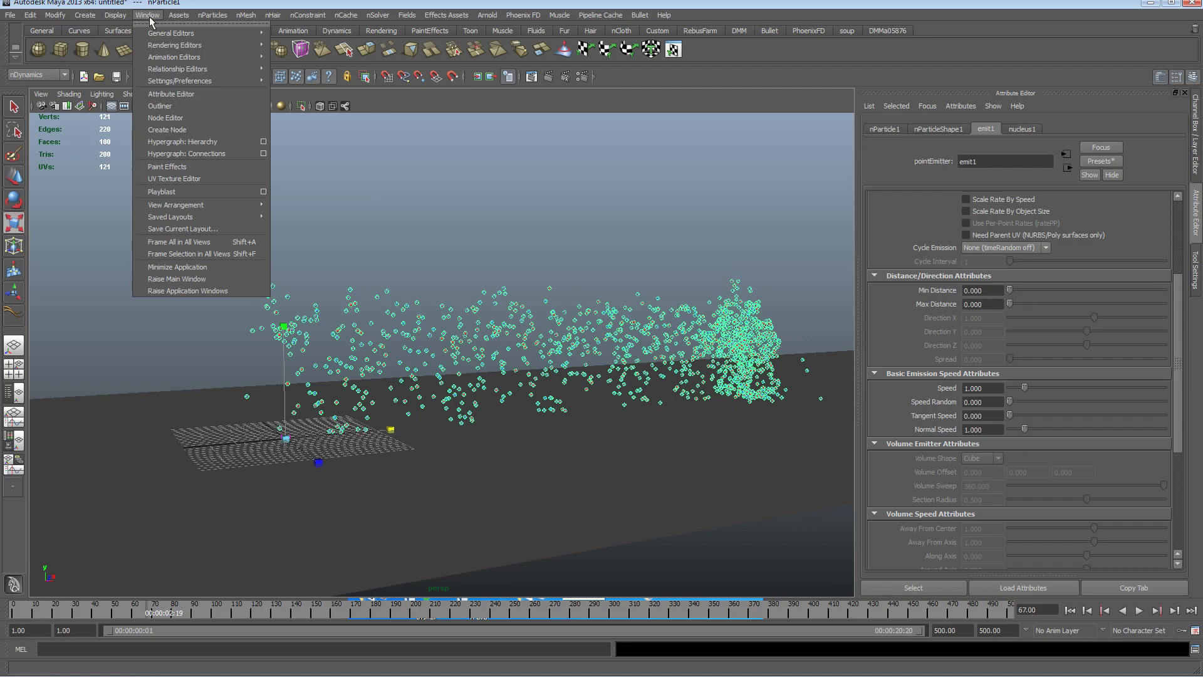
left_click(181, 111)
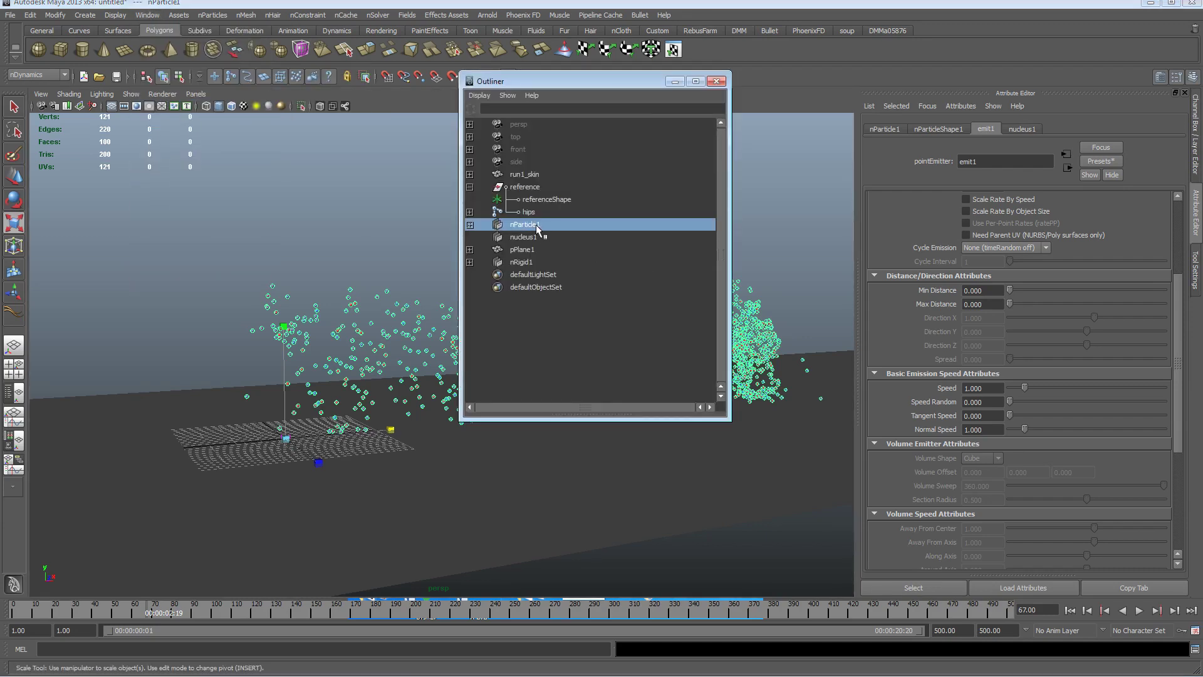
left_click_drag(630, 82, 870, 149)
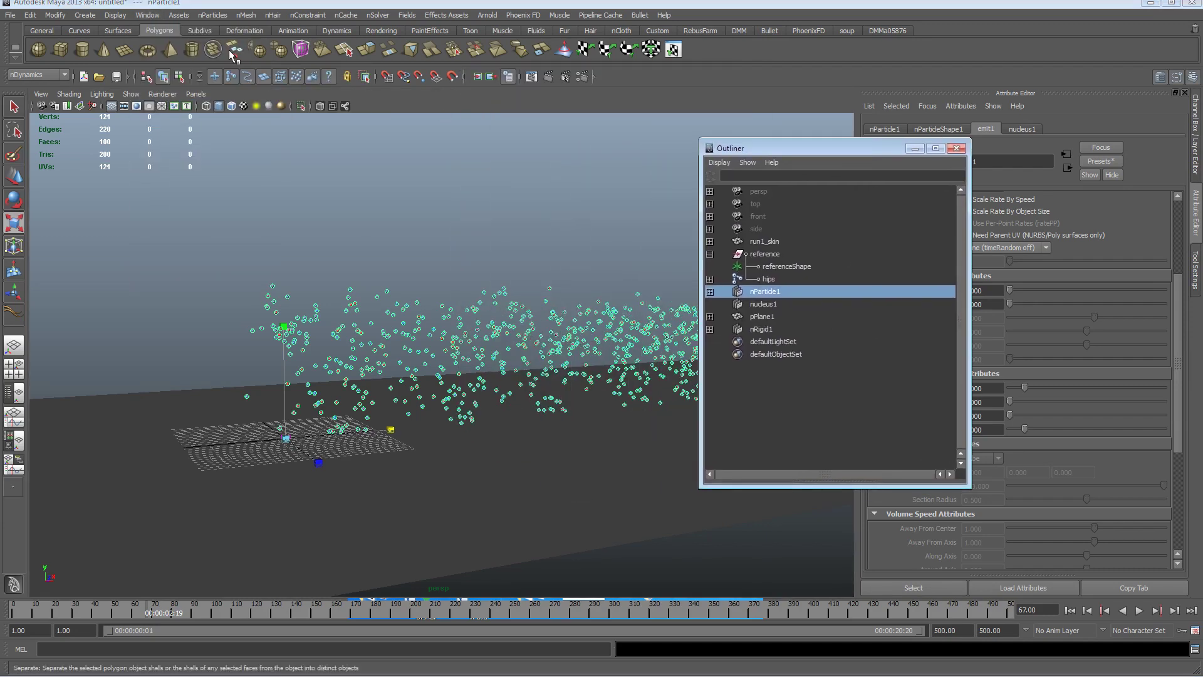
left_click(63, 17)
mouse_move(126, 204)
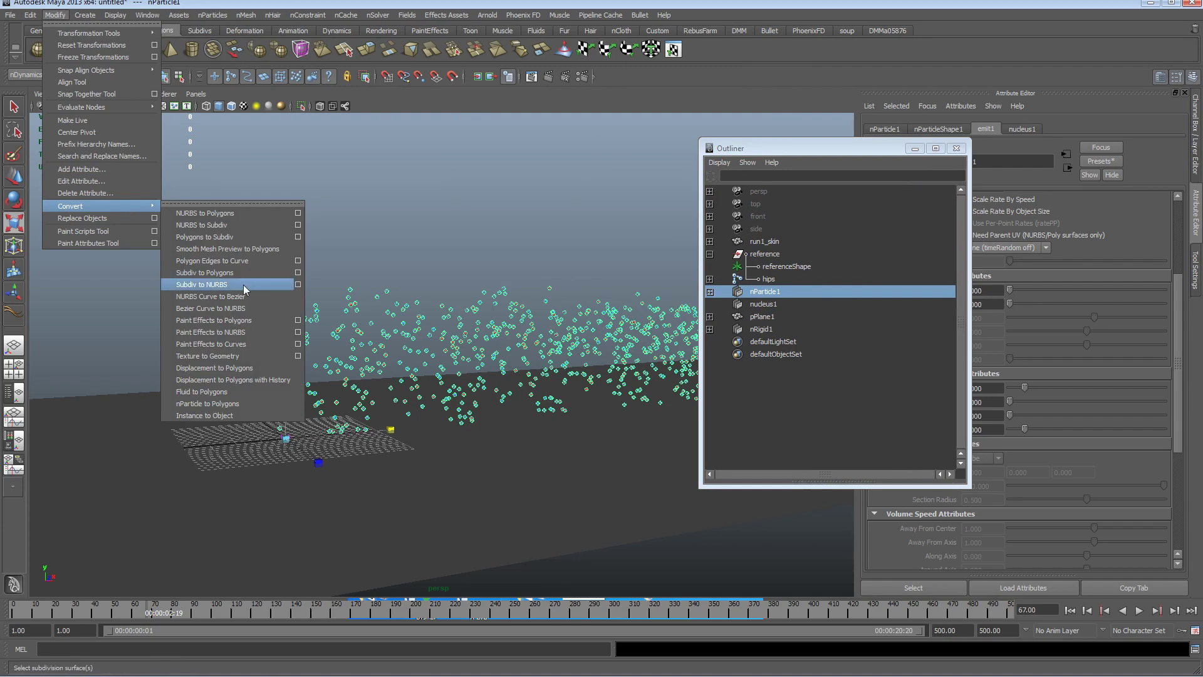
left_click(242, 405)
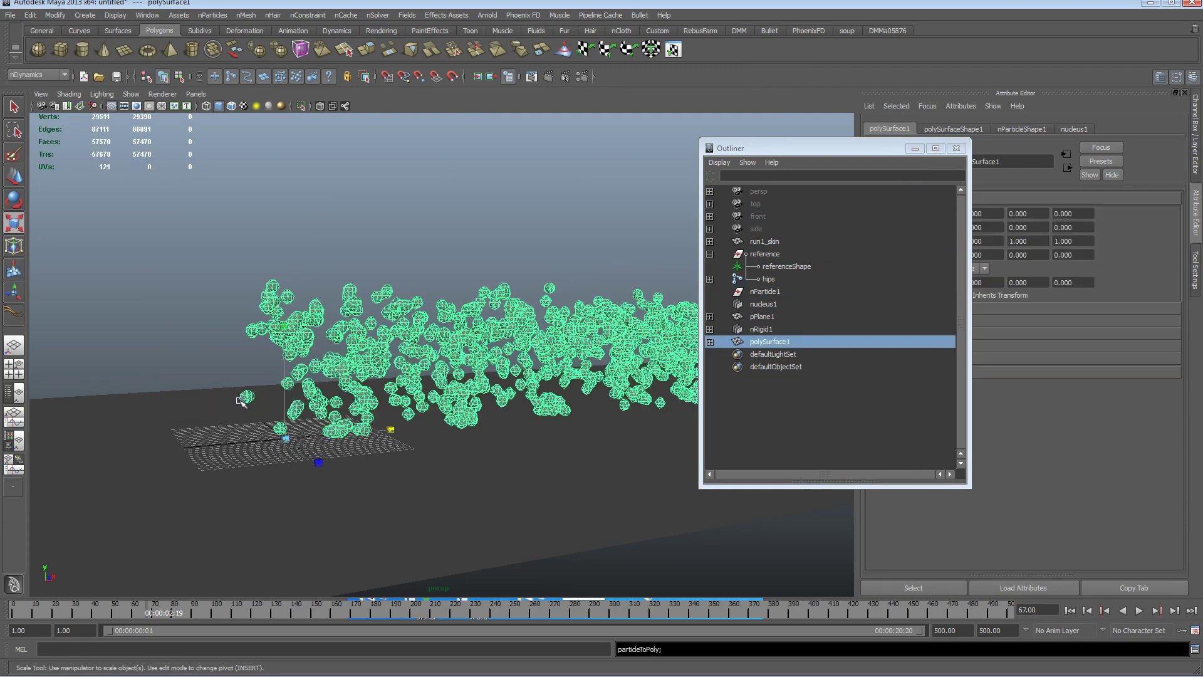
left_click_drag(787, 150, 64, 272)
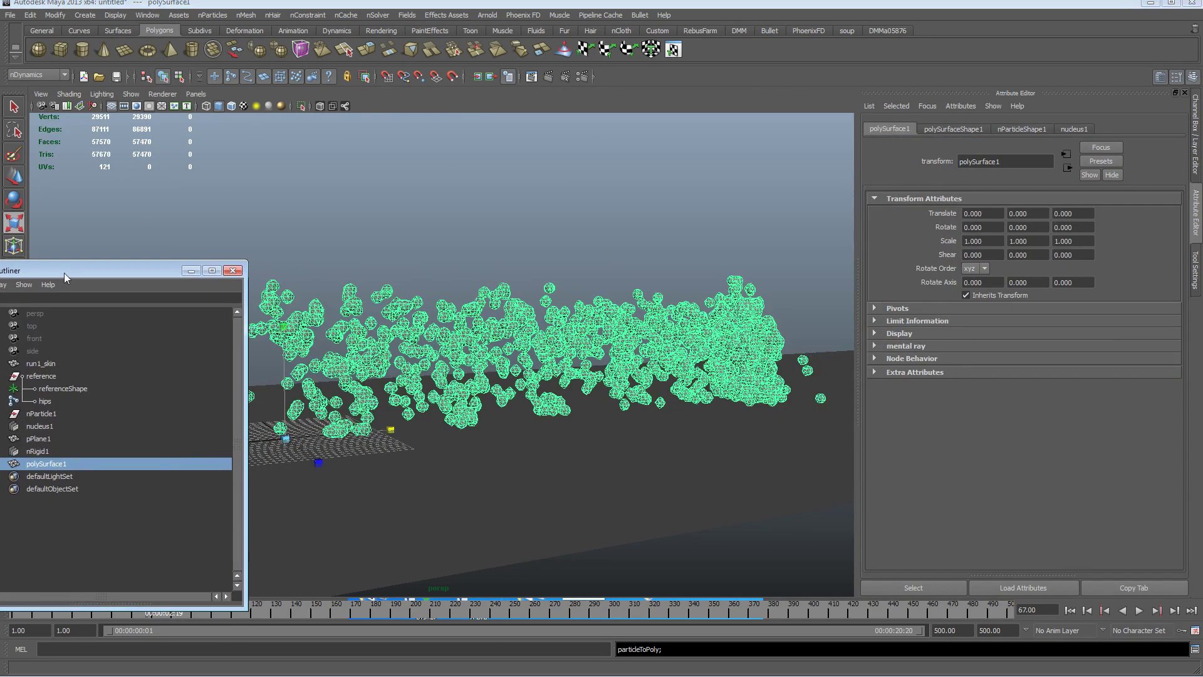
Replay the simulation from frame 1 to frame 71 and inspect the converted particle mesh up close and deselected
left_click(1070, 610)
left_click(1142, 613)
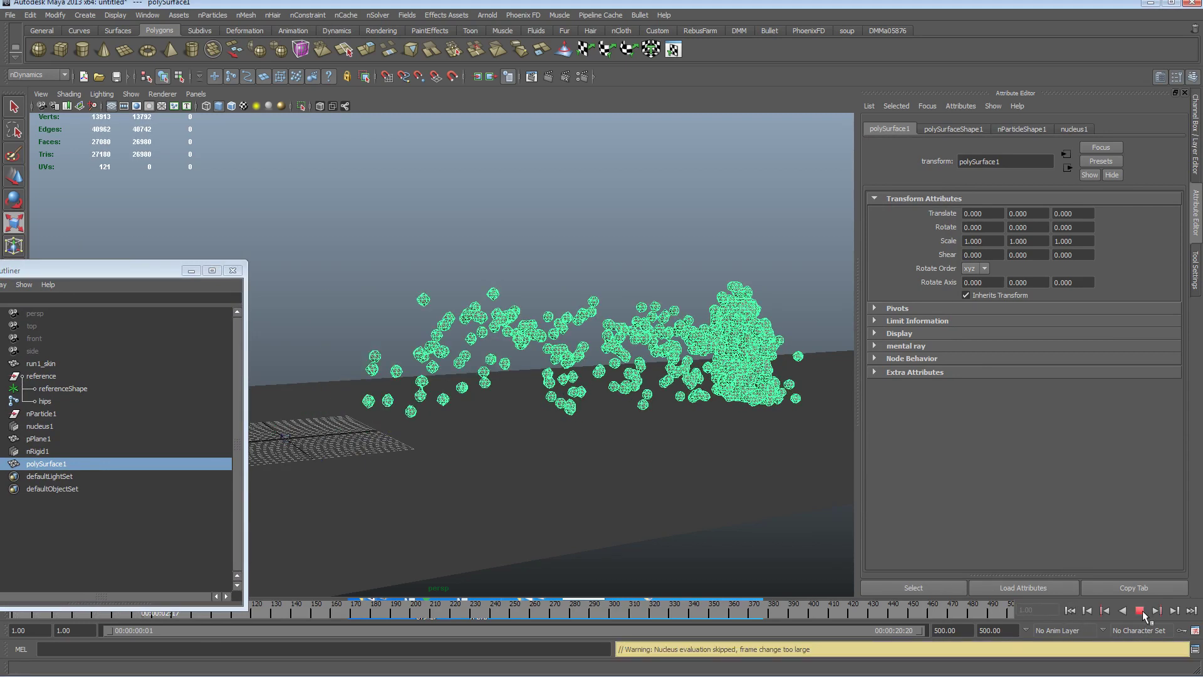
left_click(1139, 610)
key("r")
middle_click_drag(579, 421, 351, 428, "alt")
right_click_drag(351, 428, 764, 442, "alt")
middle_click_drag(439, 442, 397, 448, "alt")
middle_click_drag(536, 415, 555, 435, "alt")
mouse_move(555, 434)
left_mouse_down("alt")
mouse_move(585, 442)
mouse_move(542, 428)
left_mouse_up("alt")
left_click(562, 245)
middle_click_drag(554, 322, 707, 324, "alt")
right_click_drag(706, 325, 502, 303, "alt")
left_click_drag(502, 303, 470, 325, "alt")
middle_click_drag(391, 325, 474, 326, "alt")
Playblast frames 1 to 100, interrupt it at frame 85, and close the preview after watching it
left_click_drag(111, 272, 368, 456)
left_click(147, 14)
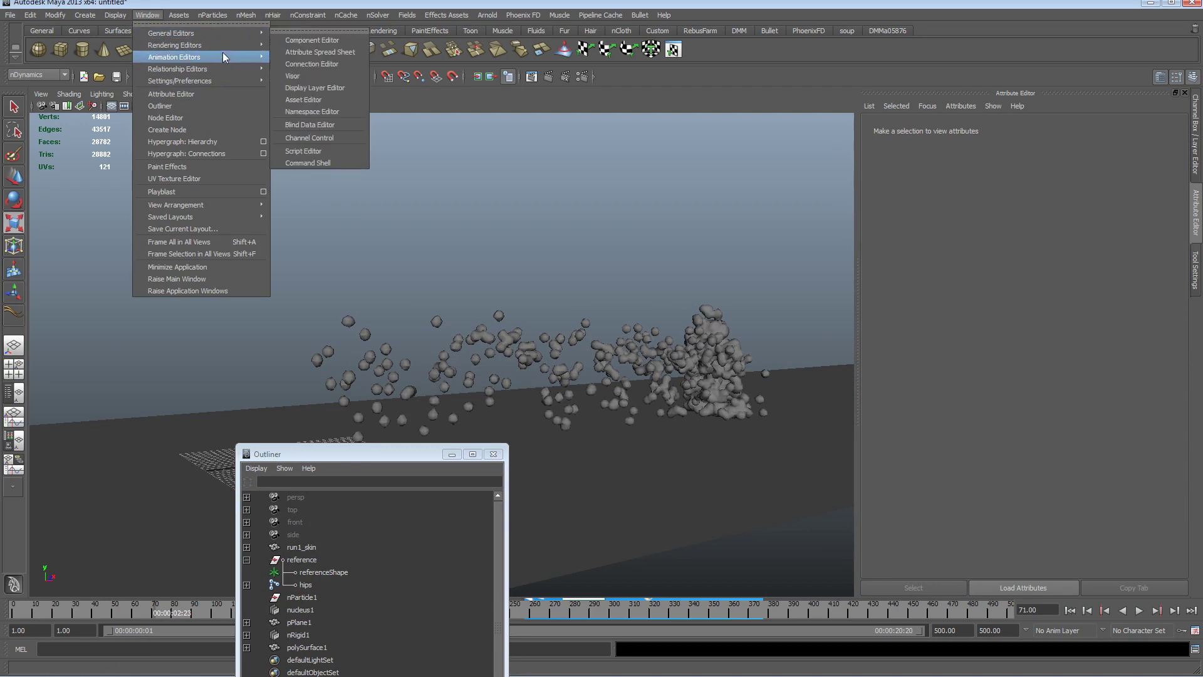
left_click(263, 194)
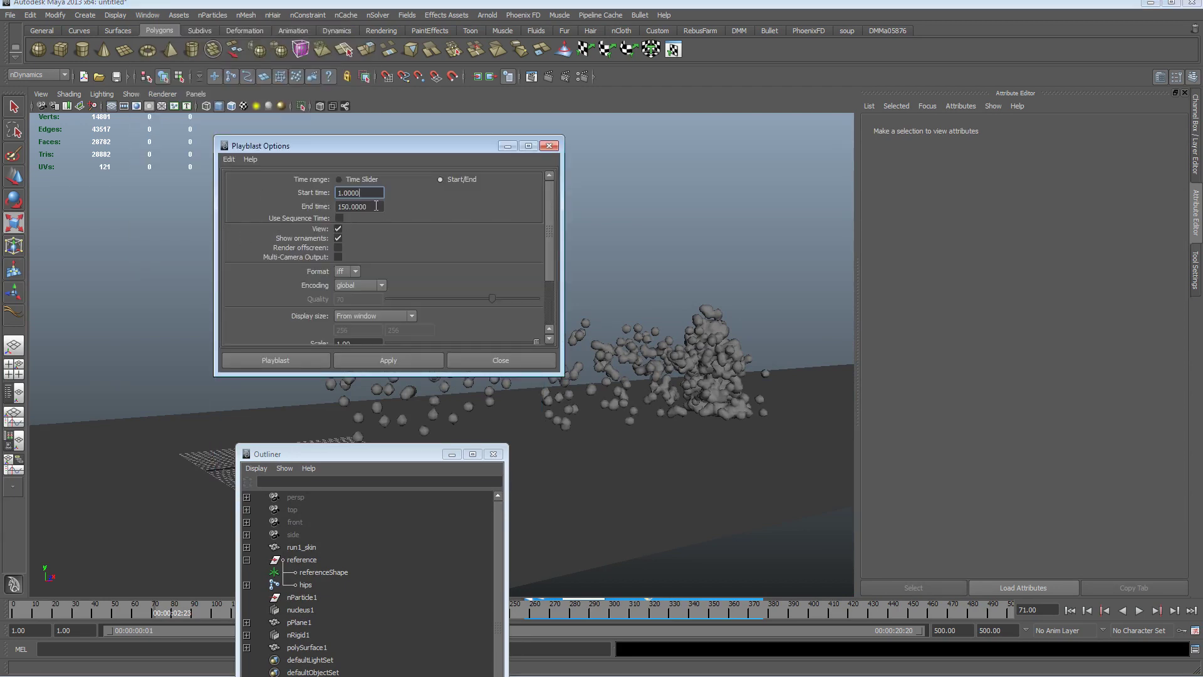
type("100")
left_click(376, 360)
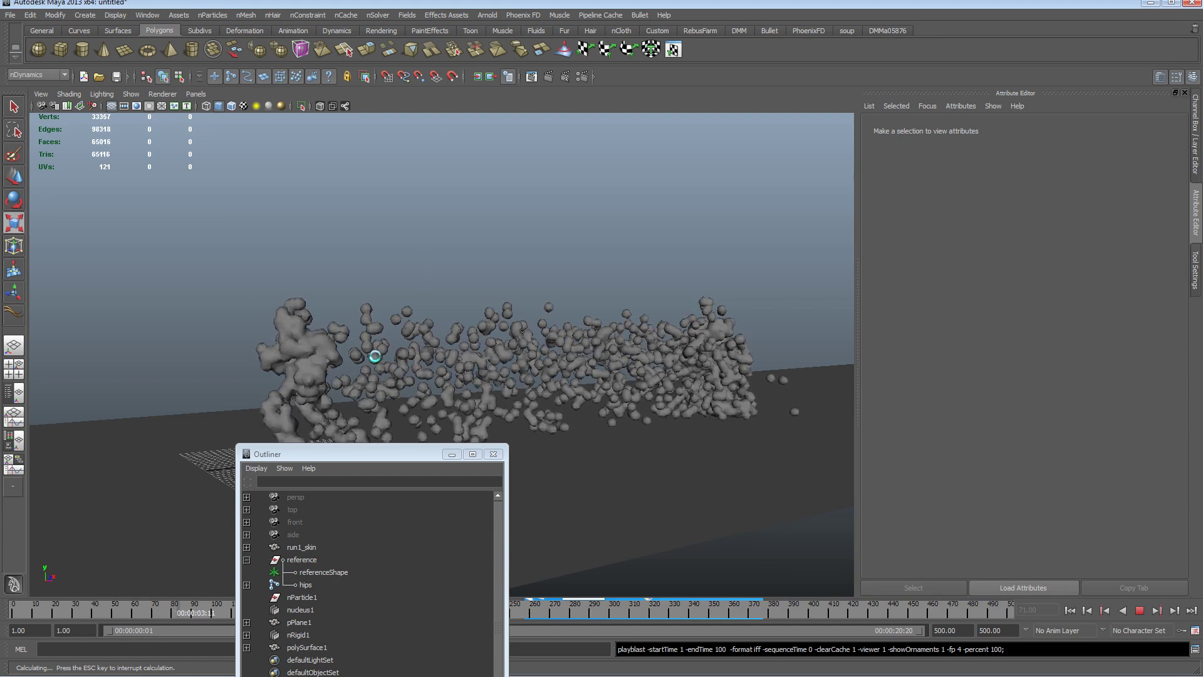
key("Escape")
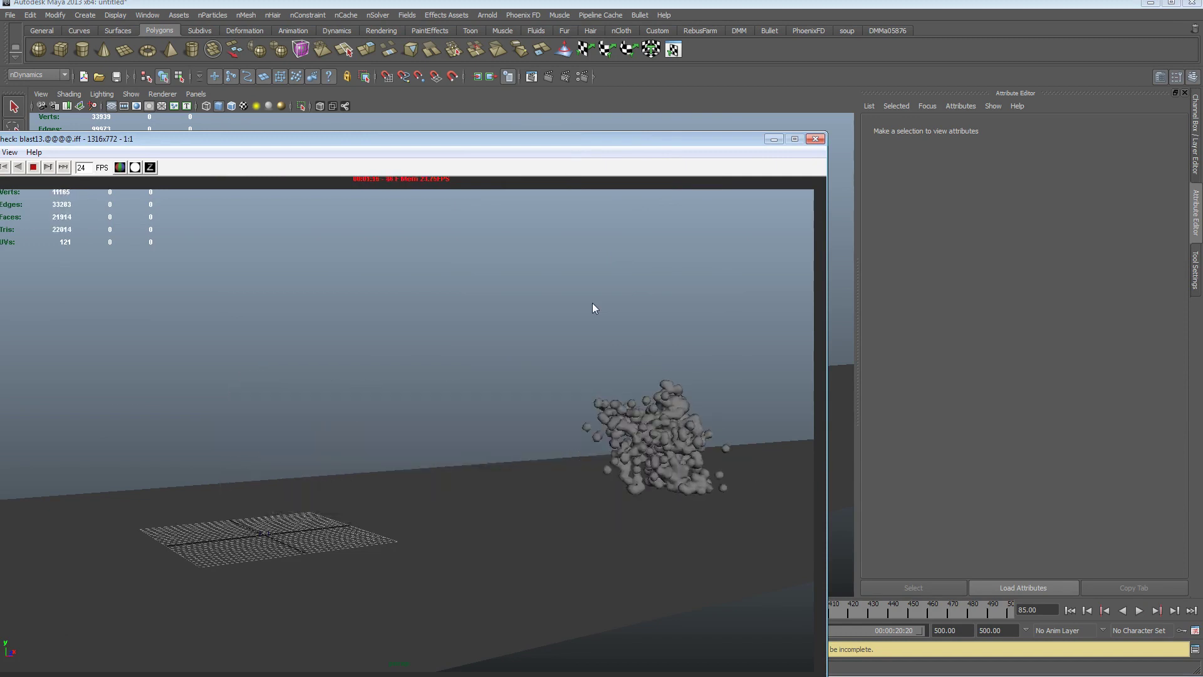
left_click(815, 139)
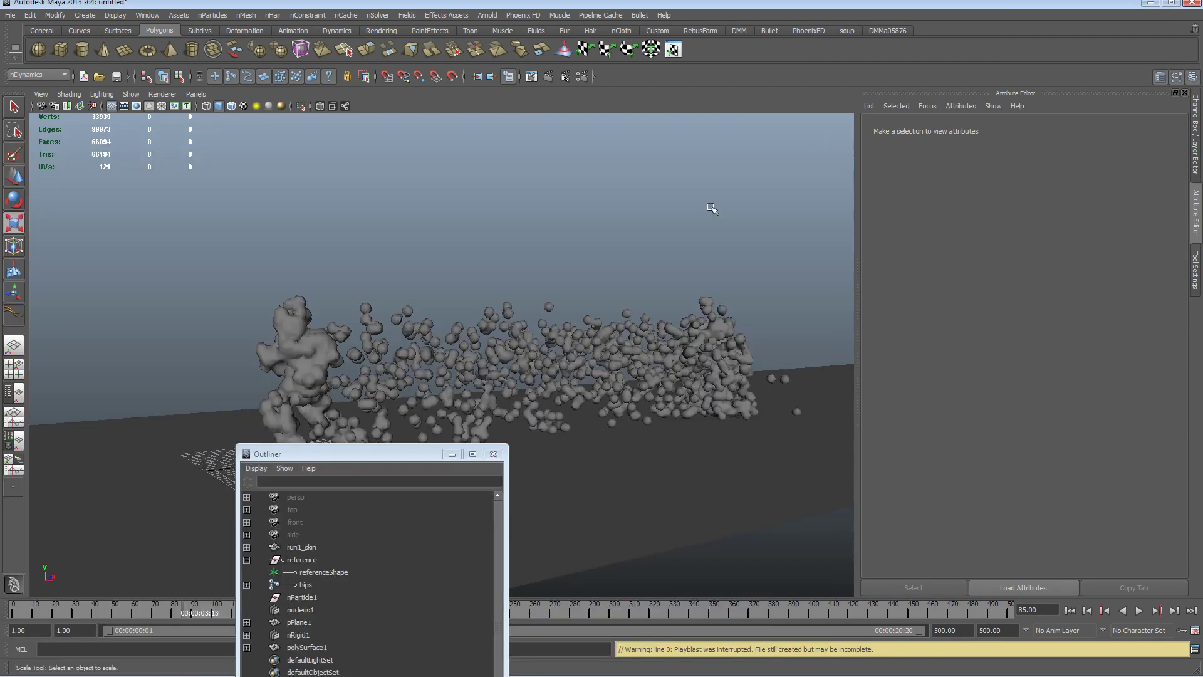
Select the polySurface1 particle mesh, bring up the Output Mesh settings of nParticleShape1 and inspect the mesh up close
left_click_drag(676, 230, 556, 285, "alt")
left_click(579, 286)
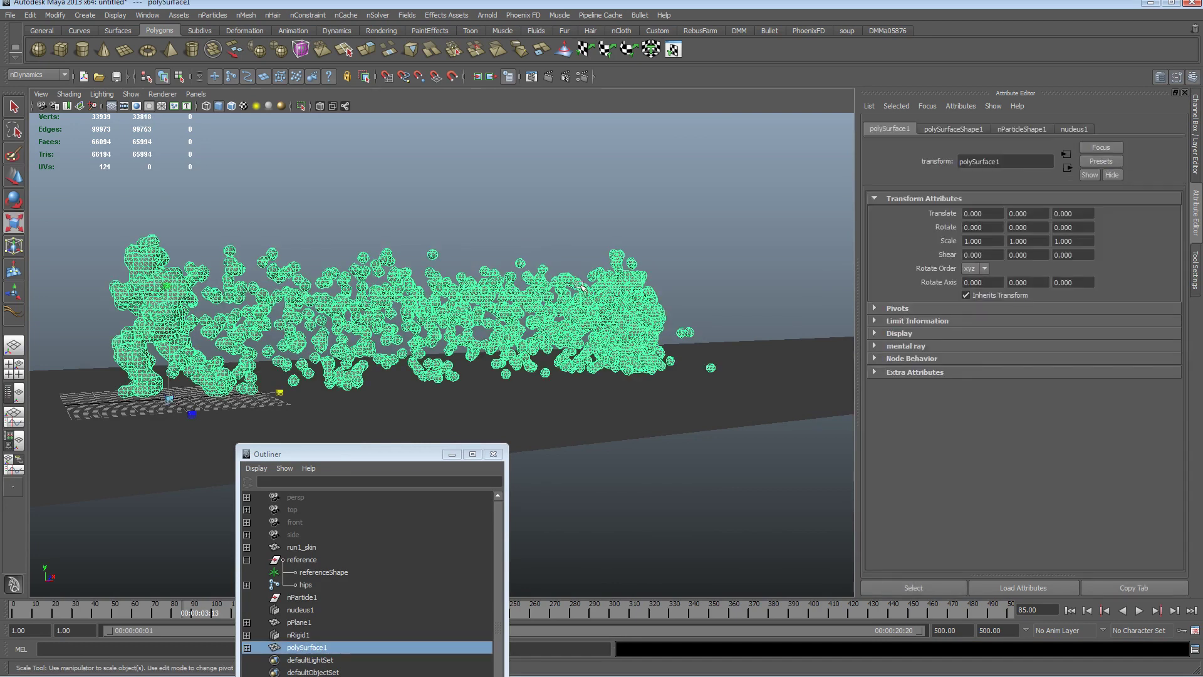
middle_click_drag(579, 286, 520, 306, "alt")
right_click_drag(520, 305, 582, 300, "alt")
left_click(1023, 131)
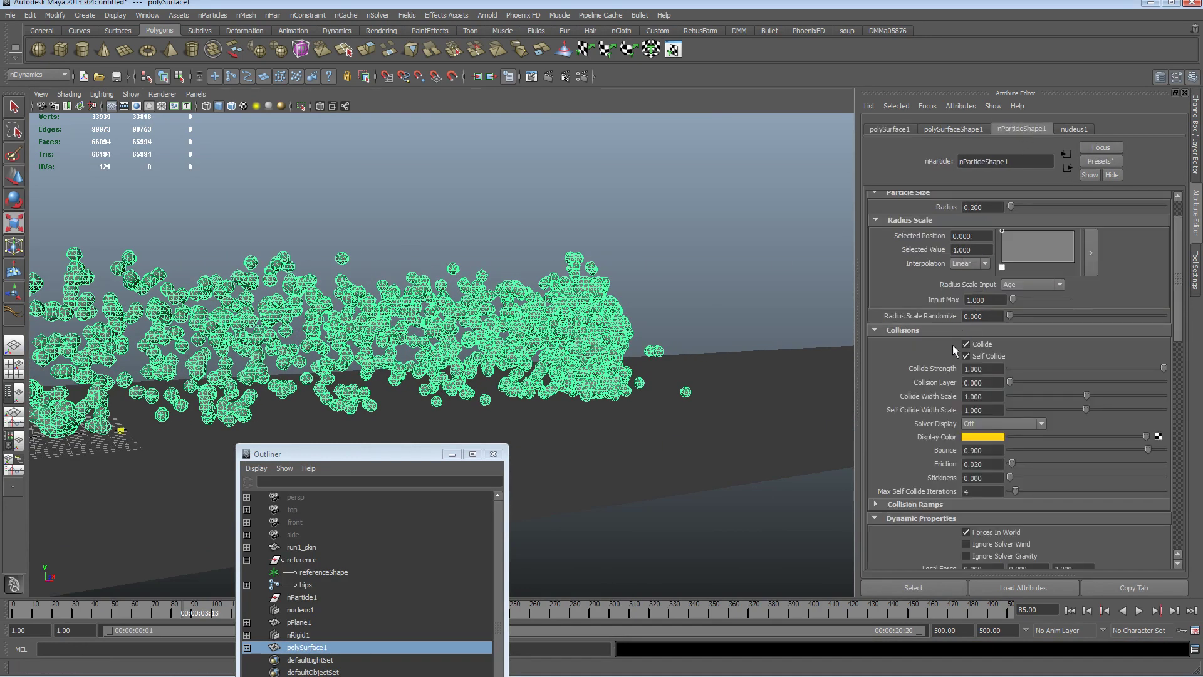
scroll(948, 357, "down", 10)
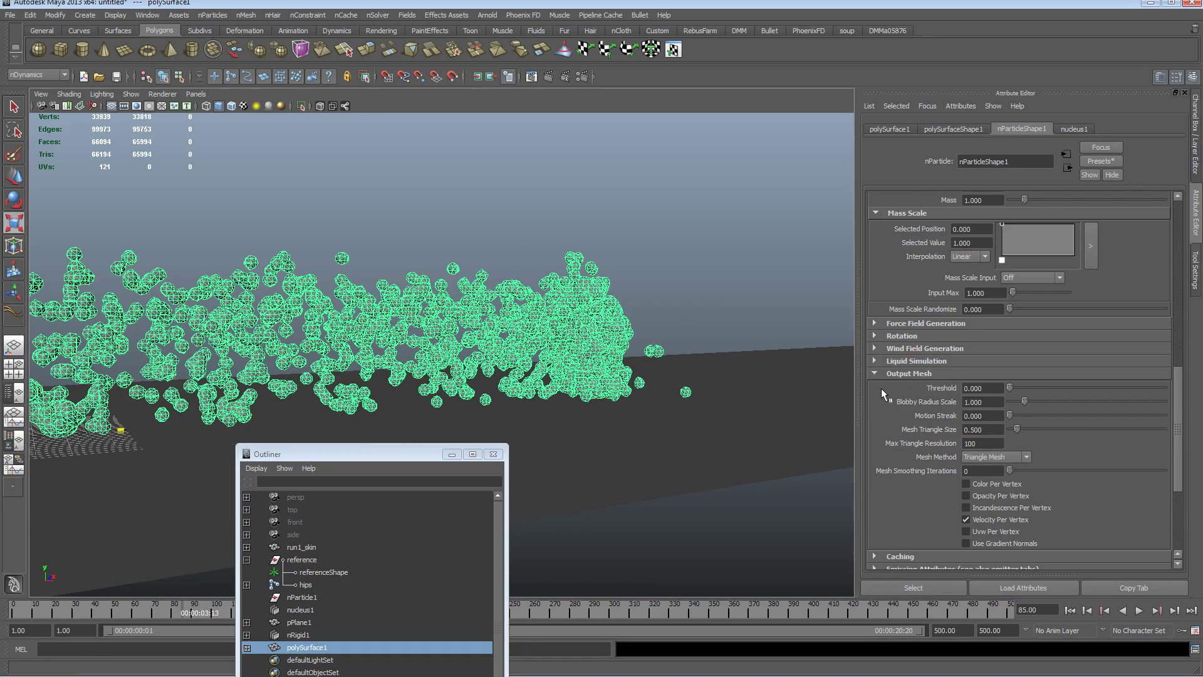
right_click_drag(473, 306, 721, 343, "alt")
left_click_drag(711, 424, 734, 403, "alt")
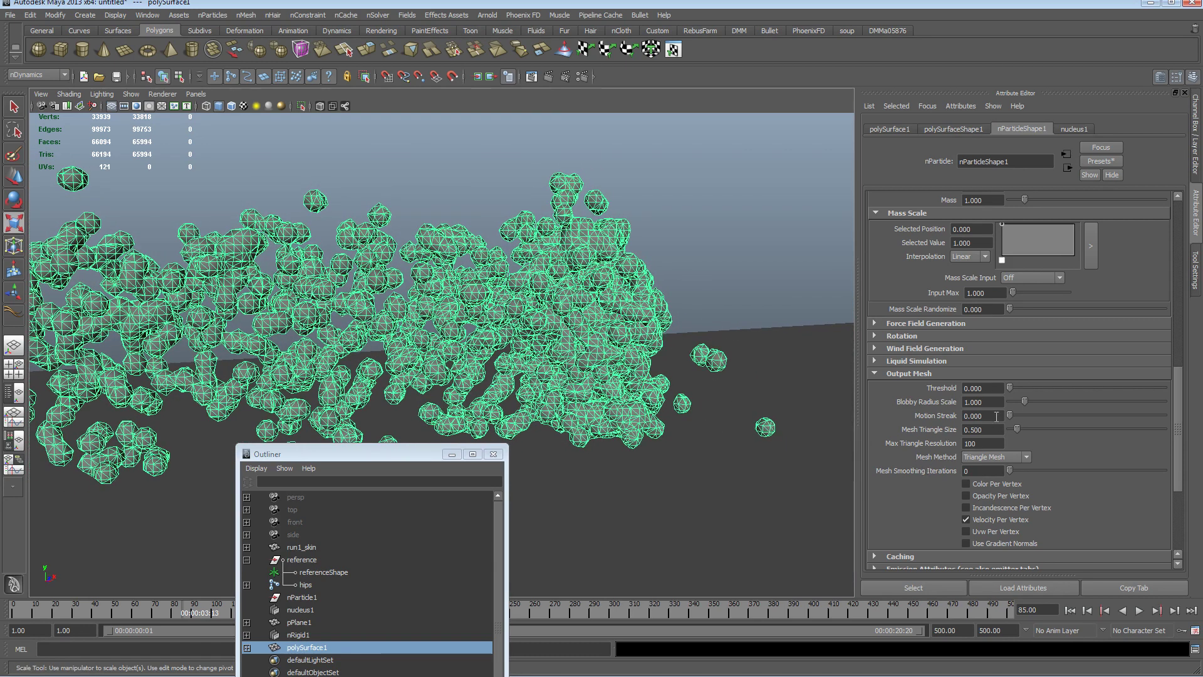
Rewind the simulation to frame 1 and play it to frame 14 to get a compact particle figure for mesh tuning
left_click_drag(1011, 388, 1008, 389)
left_click(1068, 609)
left_click(1142, 611)
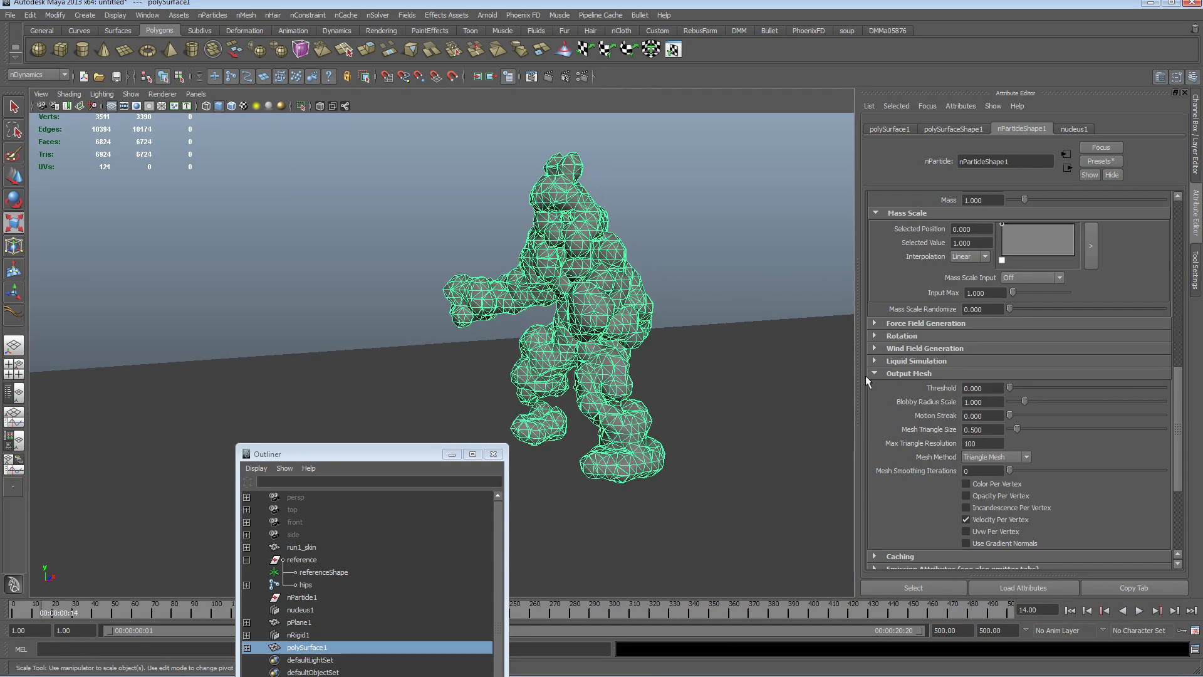
Try adjusting the output mesh's Threshold while viewing the figure from several sides, and leave it at 0
left_click_drag(1010, 387, 1009, 389)
left_click_drag(683, 300, 439, 285, "alt")
middle_click_drag(438, 285, 593, 287, "alt")
left_click_drag(591, 295, 695, 371, "alt")
left_click(1010, 389)
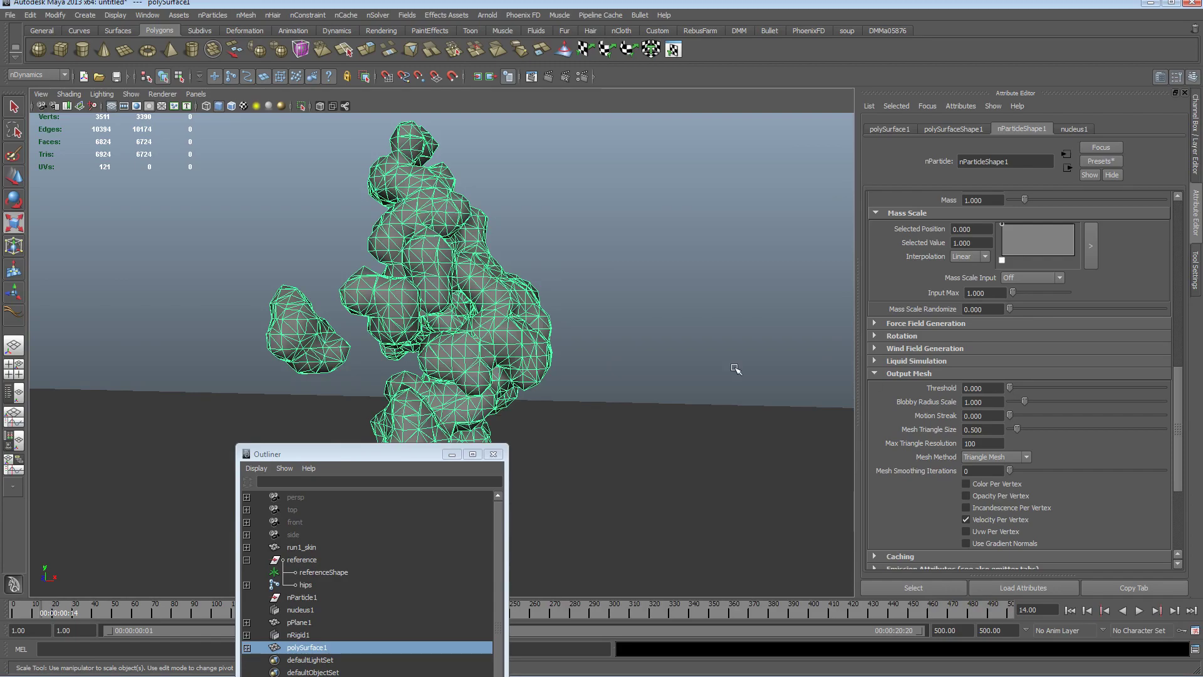
left_click_drag(562, 356, 589, 379, "alt")
left_click_drag(662, 343, 637, 360, "alt")
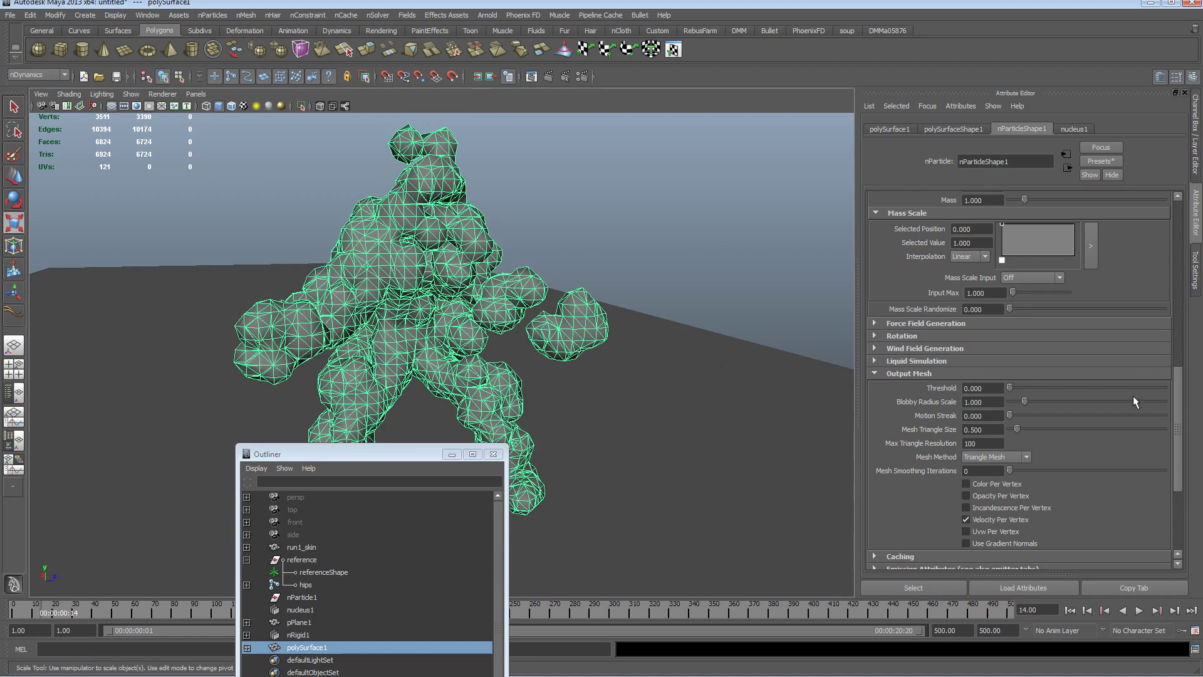
Set the output mesh's Blobby Radius Scale to 1.138, Motion Streak to 1.057 and Mesh Triangle Size to 0.732
mouse_move(1026, 401)
left_mouse_down()
mouse_move(1024, 437)
mouse_move(1027, 403)
left_mouse_up()
left_click_drag(533, 338, 283, 289, "alt")
right_click_drag(283, 289, 287, 289, "alt")
left_click_drag(287, 289, 531, 324, "alt")
right_click_drag(502, 325, 584, 339, "alt")
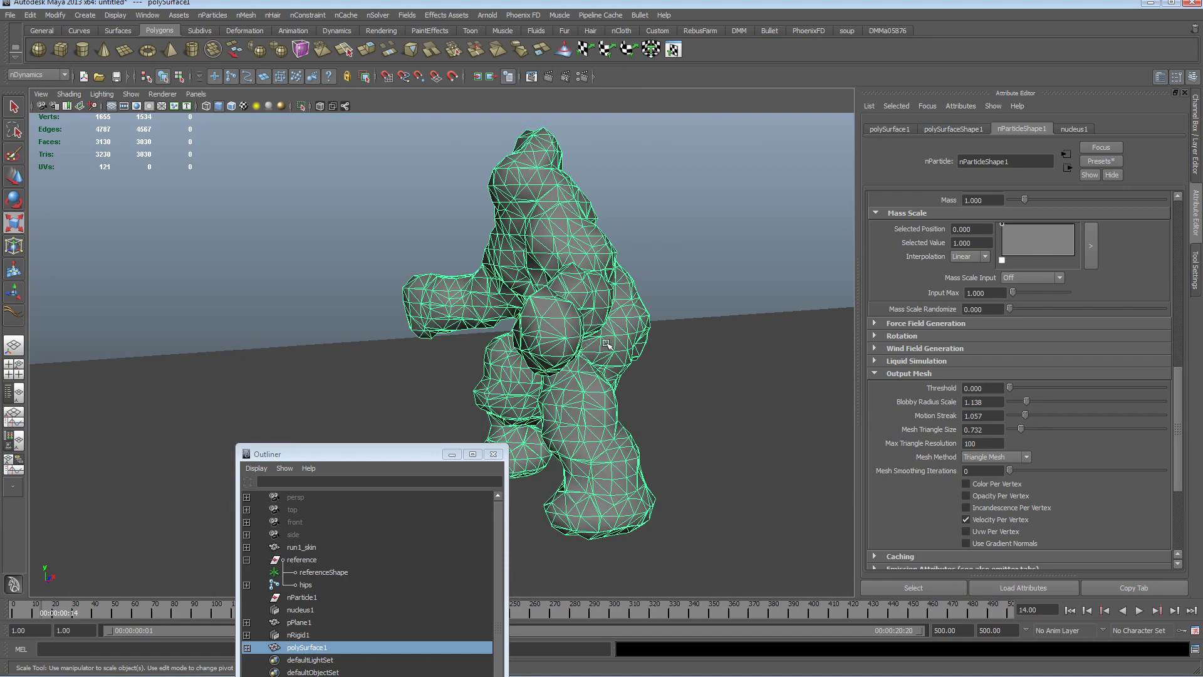
Minimize the Outliner, deselect the particle mesh and examine the adjusted figure from different angles and distances
left_click_drag(598, 327, 470, 335, "alt")
right_click_drag(469, 335, 382, 319, "alt")
left_click_drag(382, 320, 401, 314, "alt")
right_click_drag(401, 314, 392, 281, "alt")
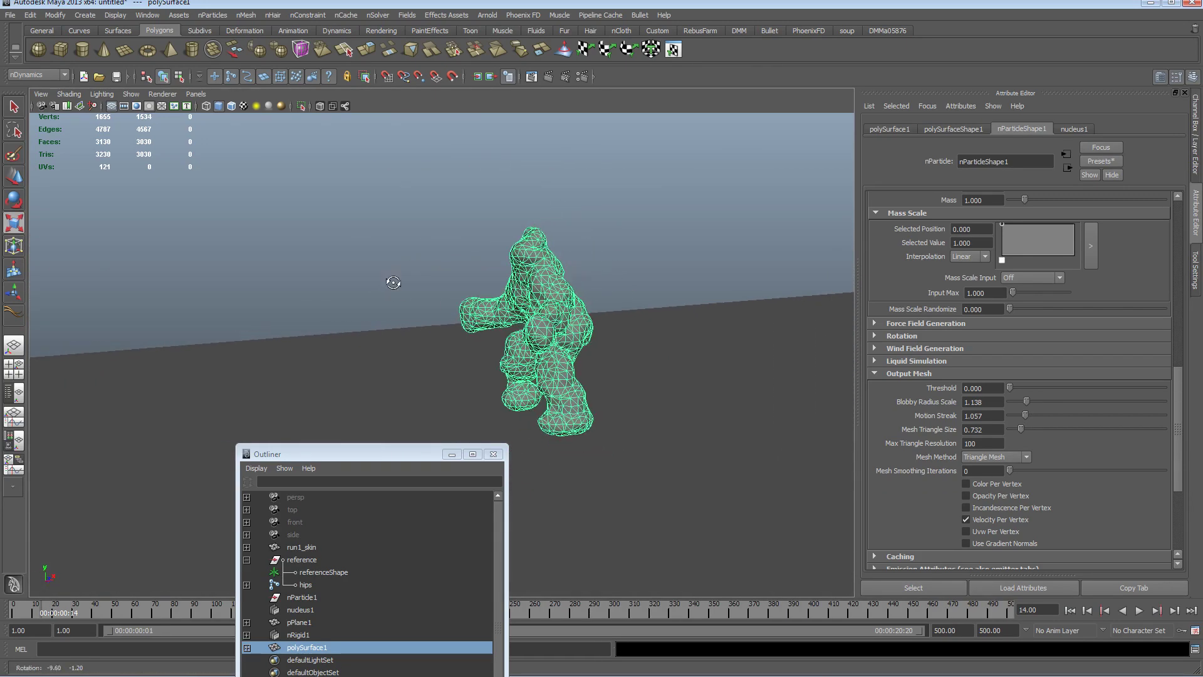
left_click(453, 454)
right_click_drag(586, 369, 462, 315, "alt")
left_click(414, 281)
left_click_drag(565, 336, 630, 346, "alt")
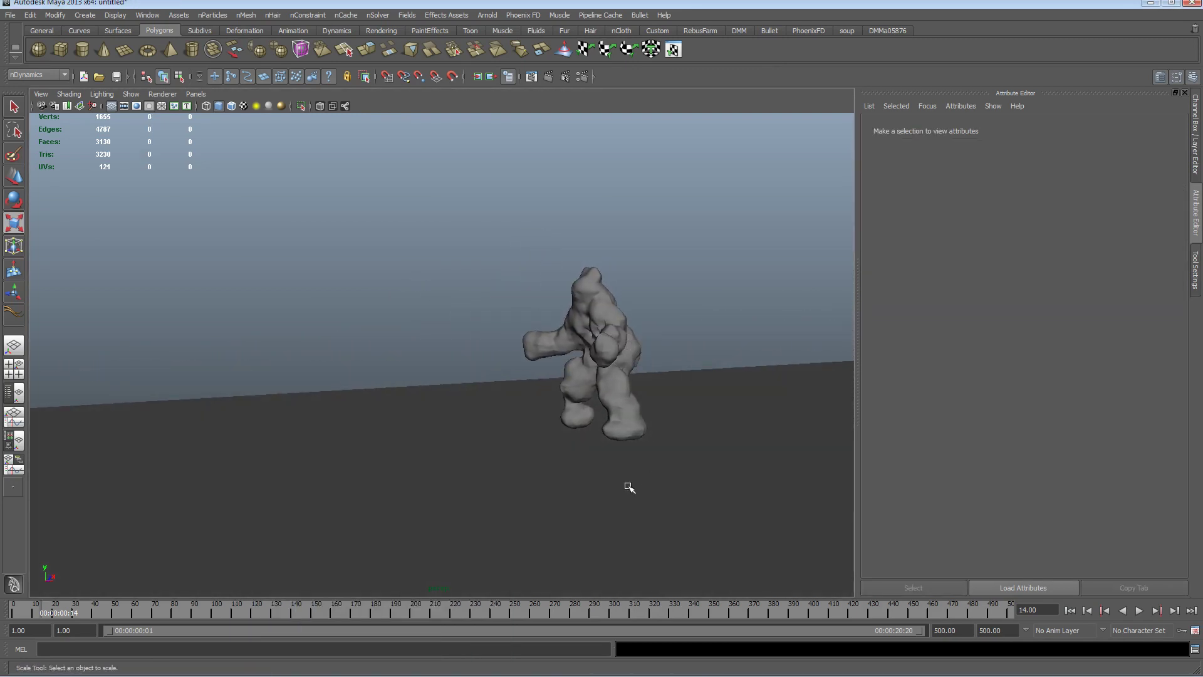
Playblast the particle mesh simulation, stop the capture at frame 51 and close the preview
left_click(147, 14)
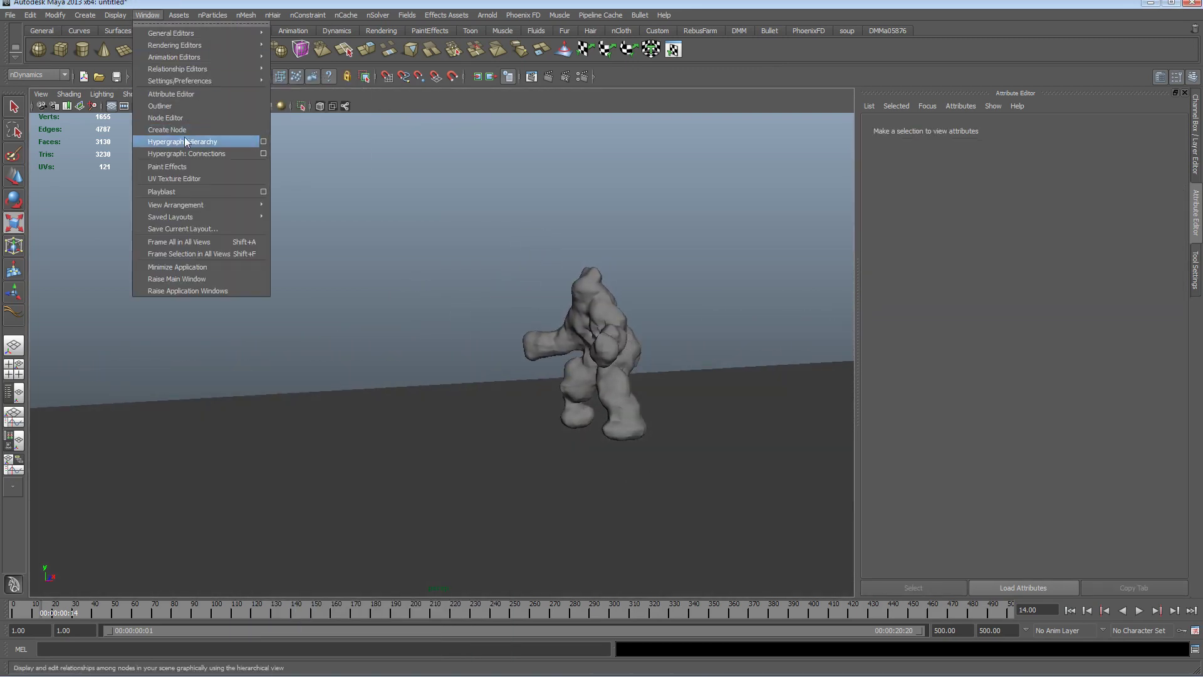
left_click(193, 191)
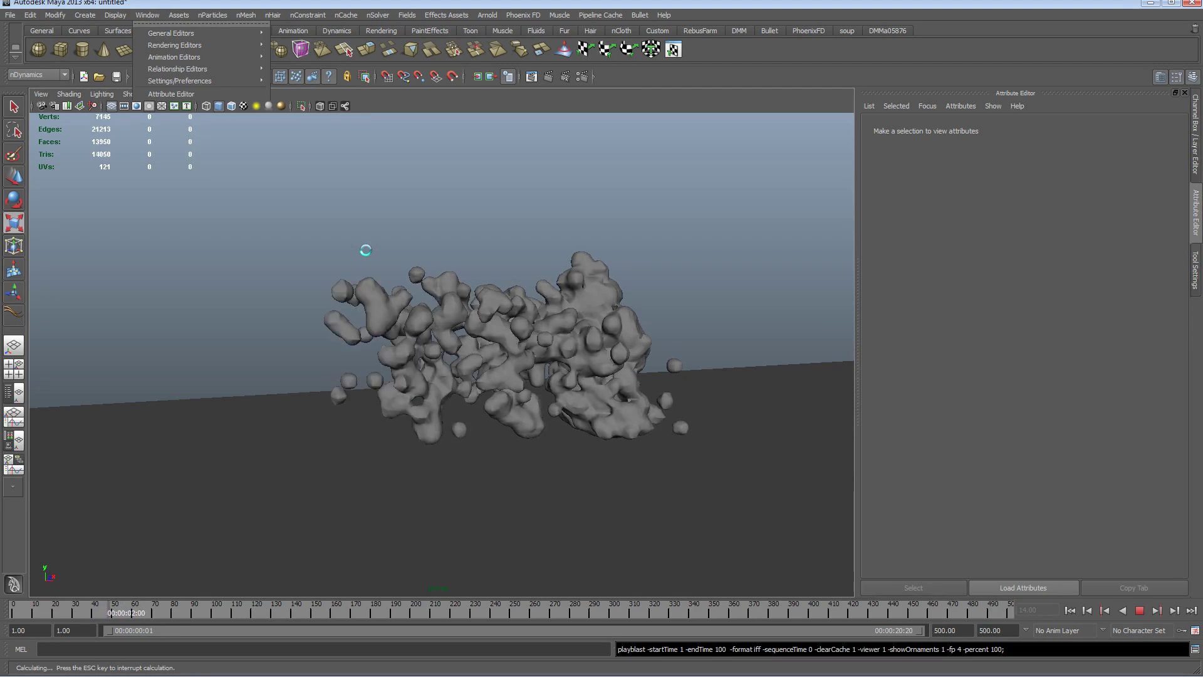
key("Escape")
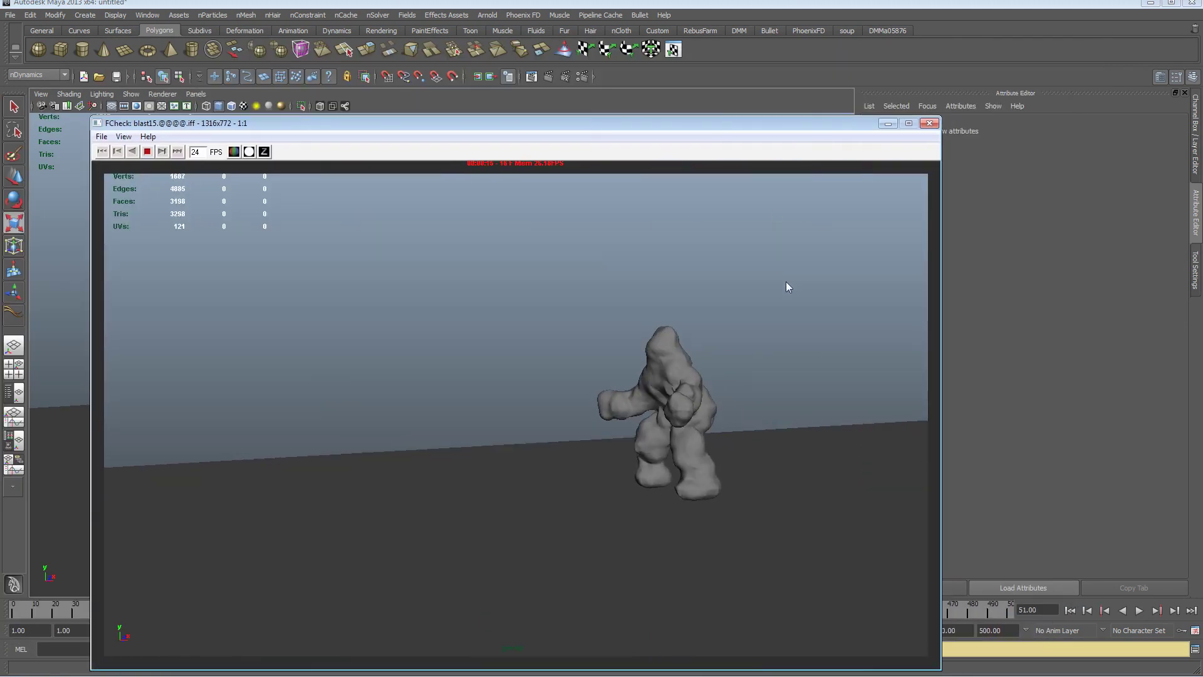
left_click(927, 124)
Select the particle mesh and examine its blobby surface and triangulation from different angles and distances
left_click_drag(510, 314, 386, 385, "alt")
right_click_drag(386, 385, 439, 376, "alt")
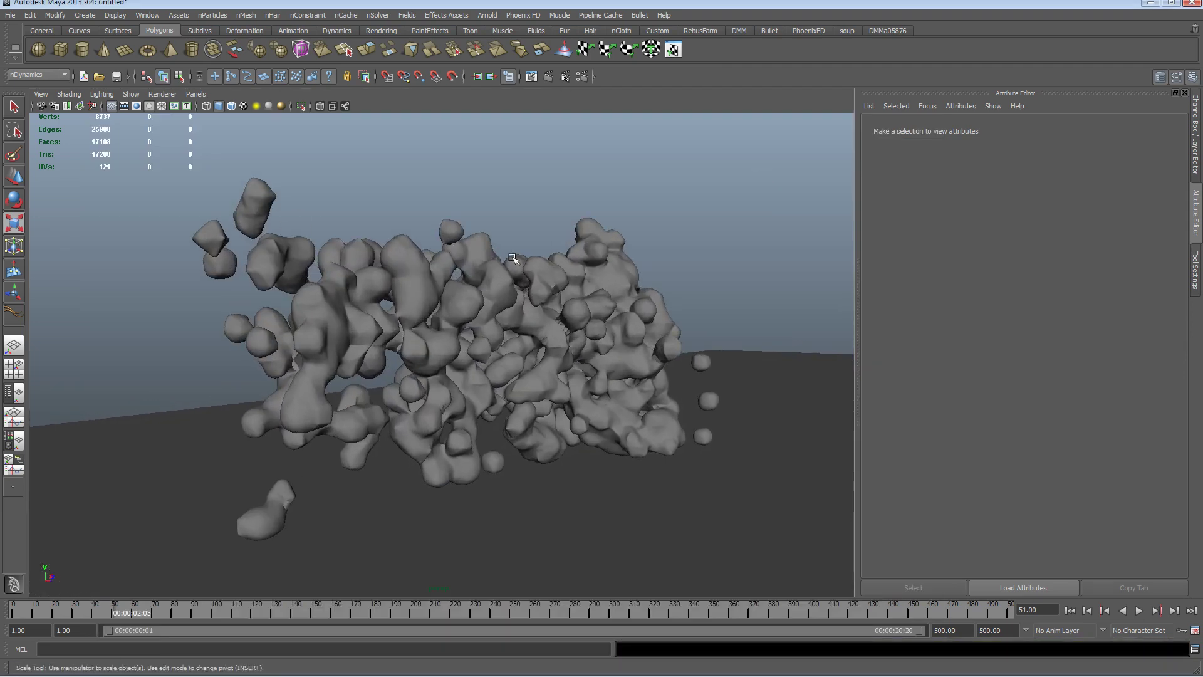
left_click(479, 253)
left_click_drag(478, 270, 407, 282, "alt")
right_click_drag(389, 301, 361, 309, "alt")
key("r")
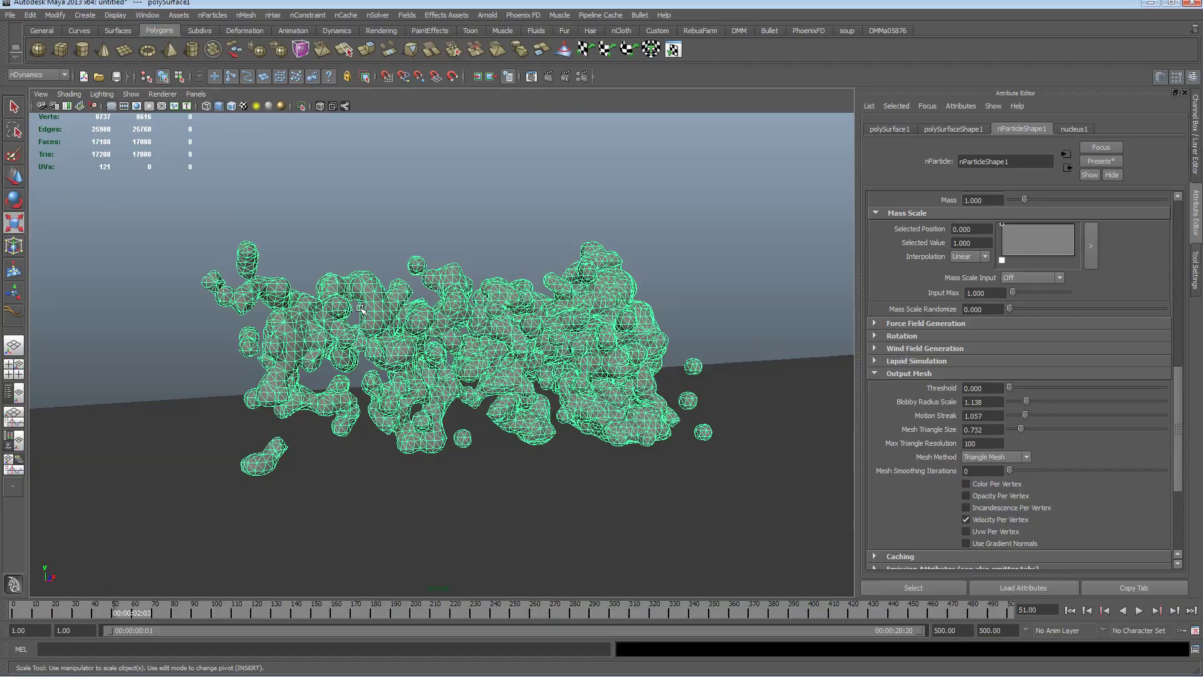
left_click_drag(361, 309, 395, 312, "alt")
right_click_drag(394, 312, 508, 354, "alt")
mouse_move(508, 354)
left_mouse_down("alt")
mouse_move(683, 362)
mouse_move(489, 353)
left_mouse_up("alt")
right_click_drag(489, 353, 401, 351, "alt")
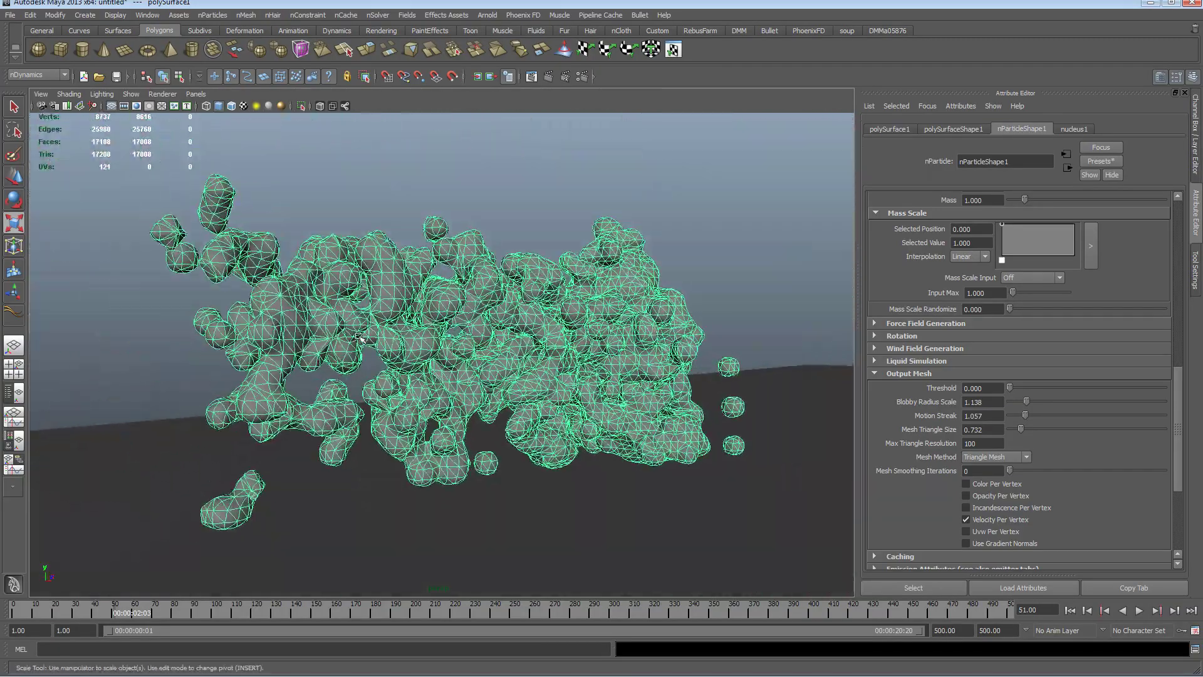
left_click_drag(401, 350, 342, 340, "alt")
right_click_drag(342, 341, 256, 341, "alt")
left_click_drag(257, 341, 407, 343, "alt")
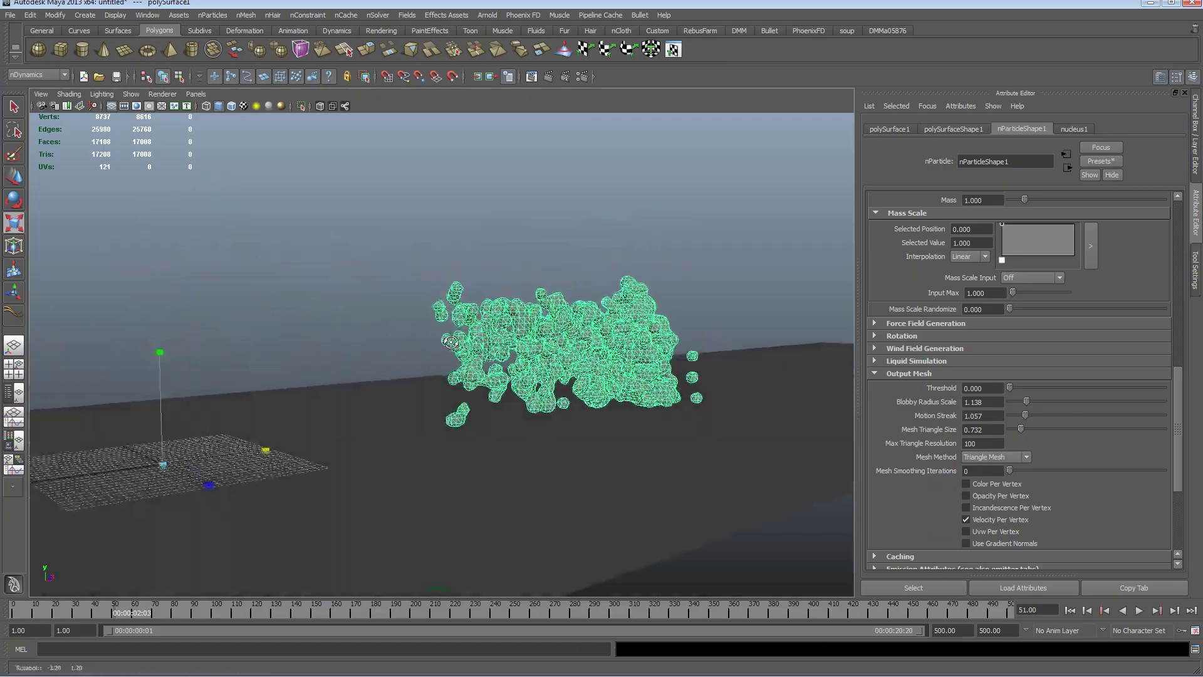
right_click_drag(407, 343, 692, 343, "alt")
left_click_drag(693, 343, 501, 343, "alt")
right_click_drag(501, 343, 664, 341, "alt")
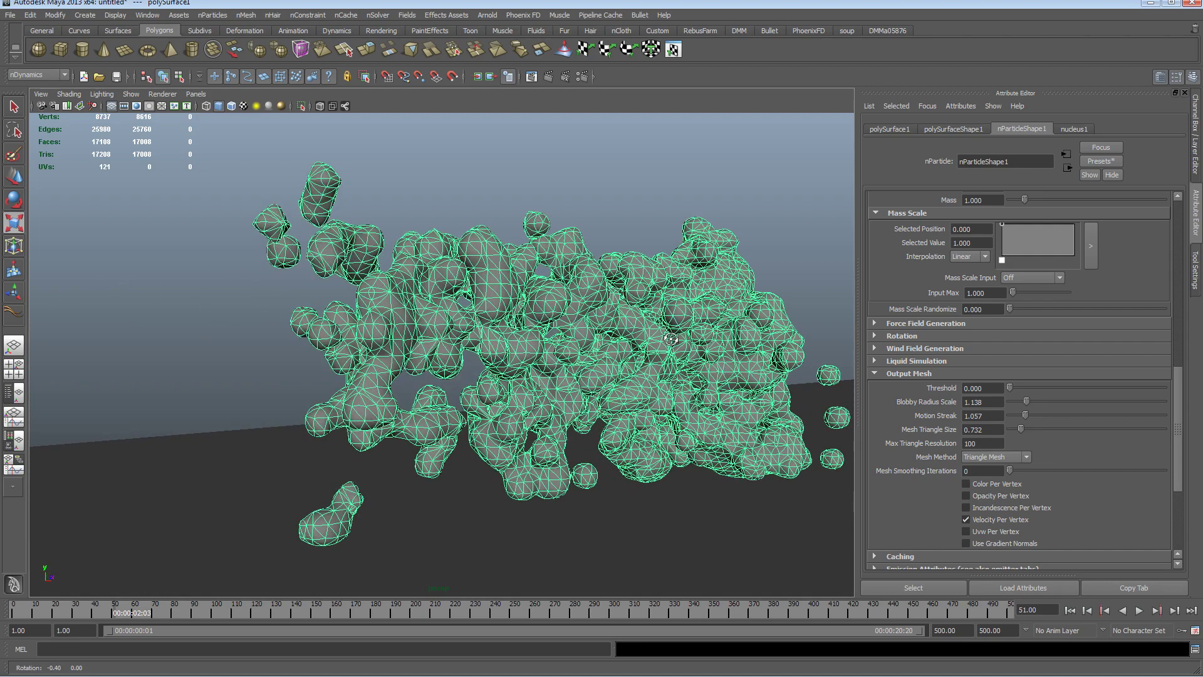
left_click_drag(664, 341, 627, 339, "alt")
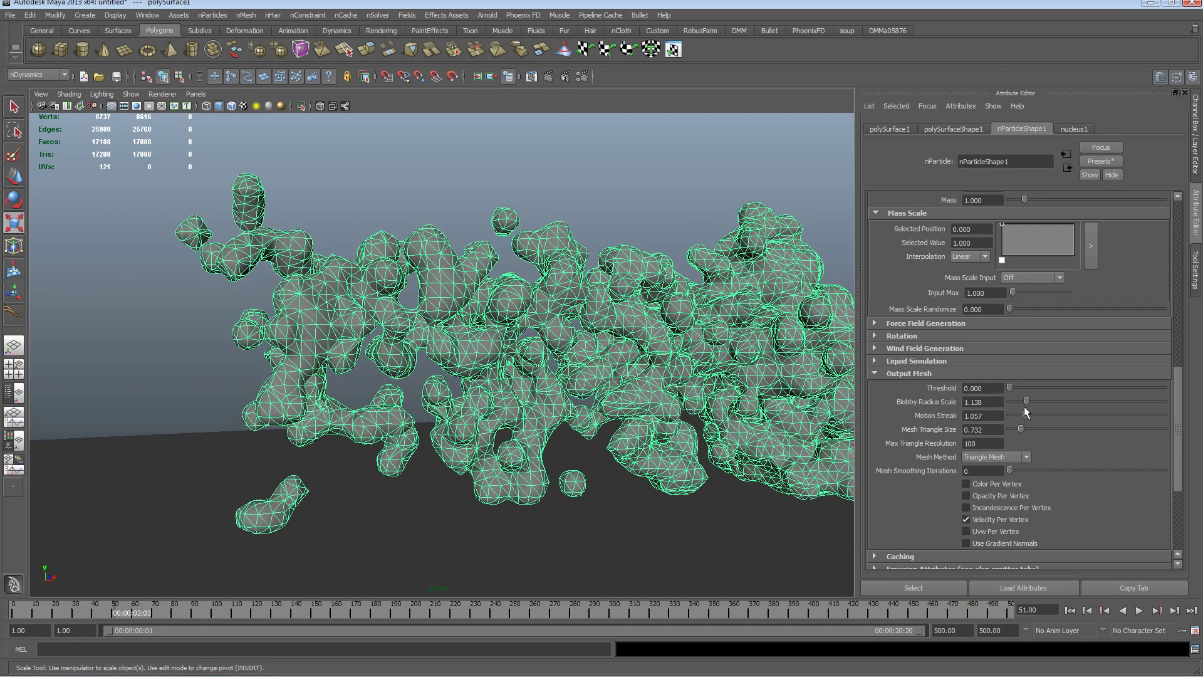
Set the output mesh's Blobby Radius Scale to 0.366, Motion Streak to 0.285 and Mesh Triangle Size to 0.163
mouse_move(1030, 400)
left_mouse_down()
mouse_move(1047, 400)
mouse_move(1028, 405)
left_mouse_up()
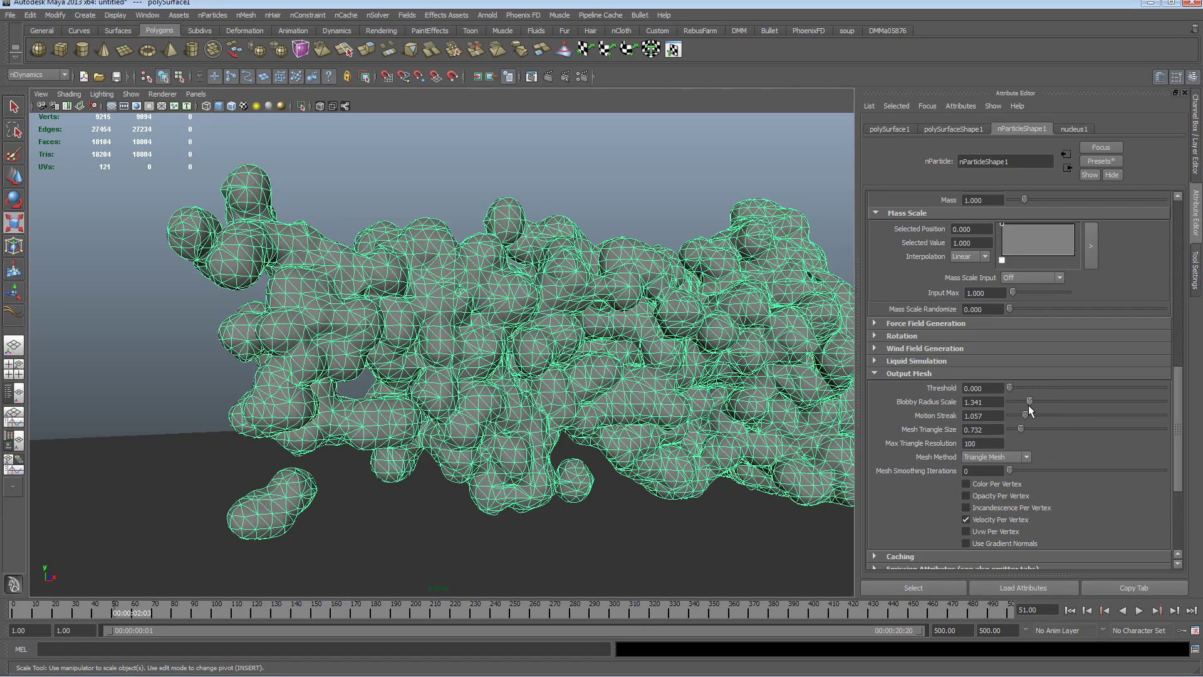
left_click_drag(532, 391, 633, 375, "alt")
right_click_drag(632, 374, 565, 371, "alt")
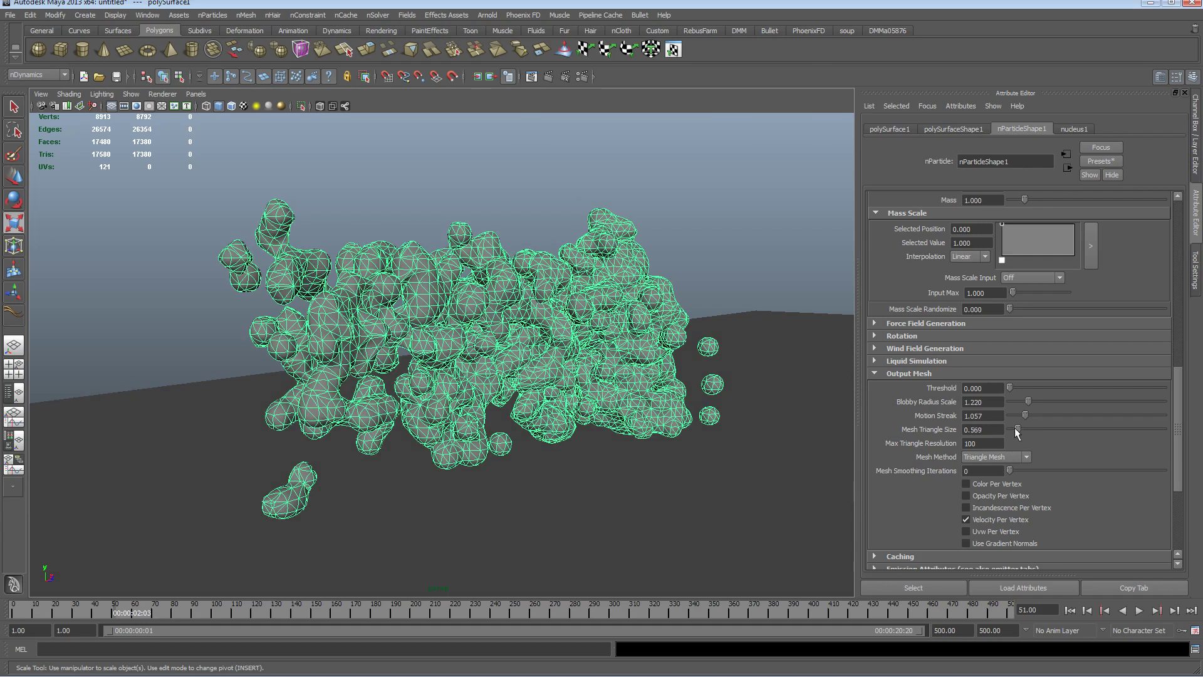
left_click_drag(1020, 428, 1016, 429)
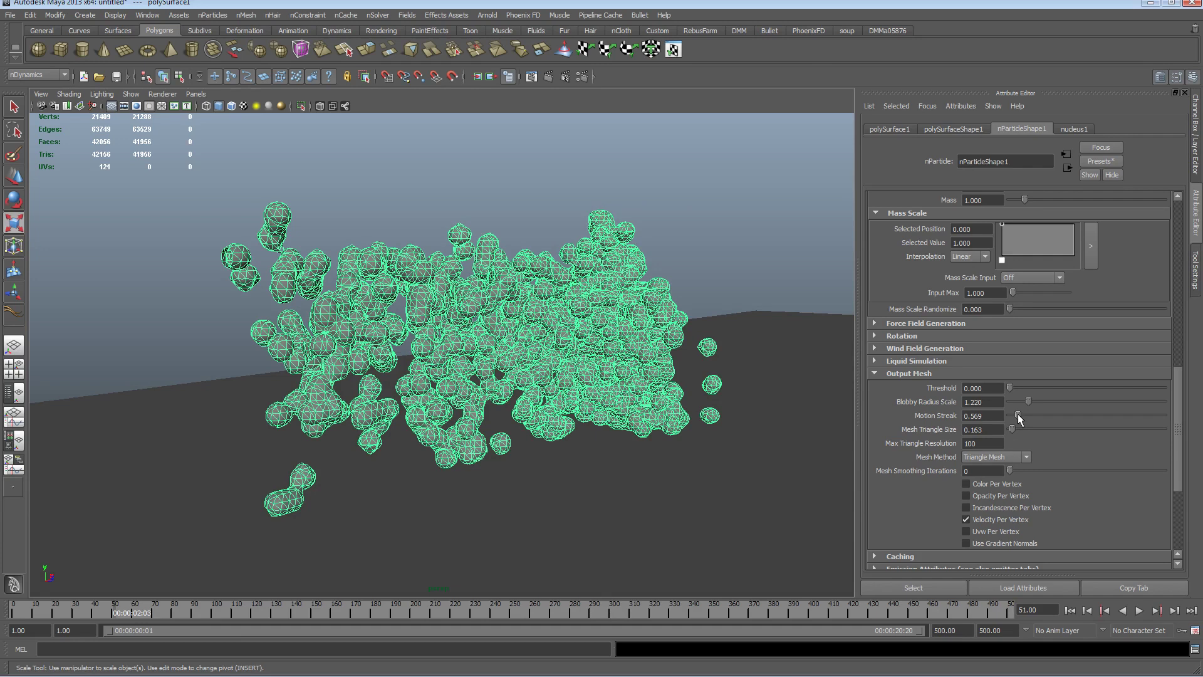
left_click_drag(1028, 401, 1013, 400)
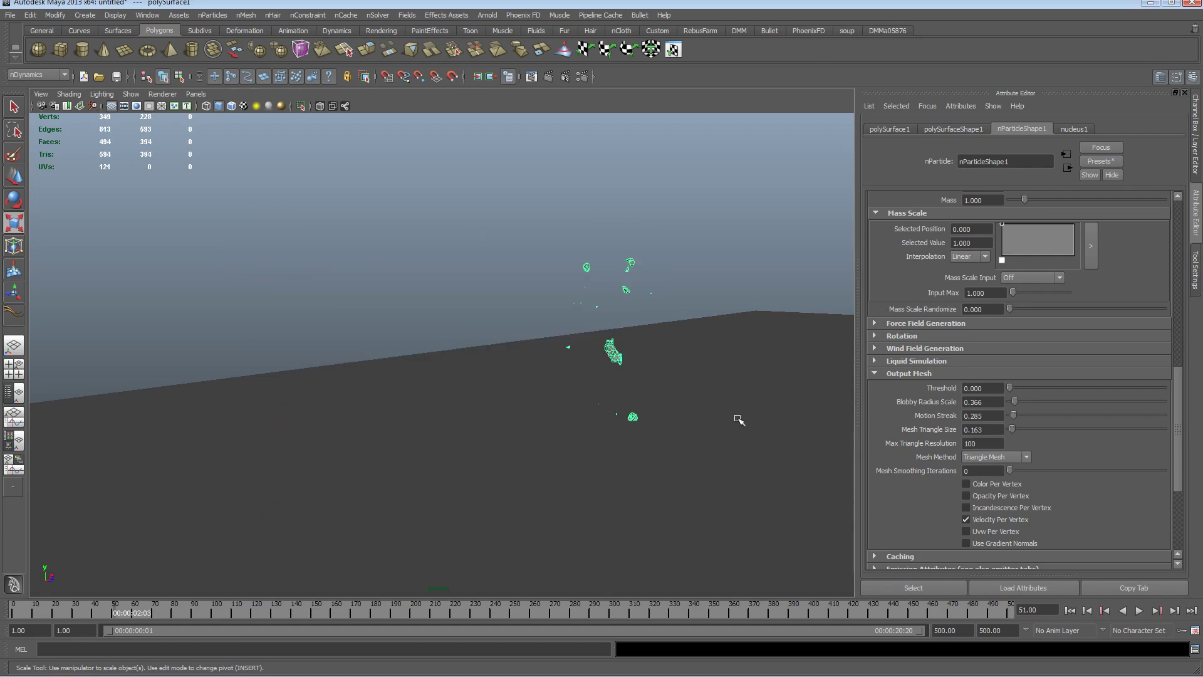
Examine the reduced mesh from several sides and review the nParticle's Dynamic Properties and Collisions settings
left_click_drag(718, 412, 656, 408, "alt")
middle_click_drag(655, 409, 367, 409, "alt")
left_click_drag(366, 410, 306, 387, "alt")
middle_click_drag(416, 395, 466, 393, "alt")
left_click_drag(466, 393, 419, 395, "alt")
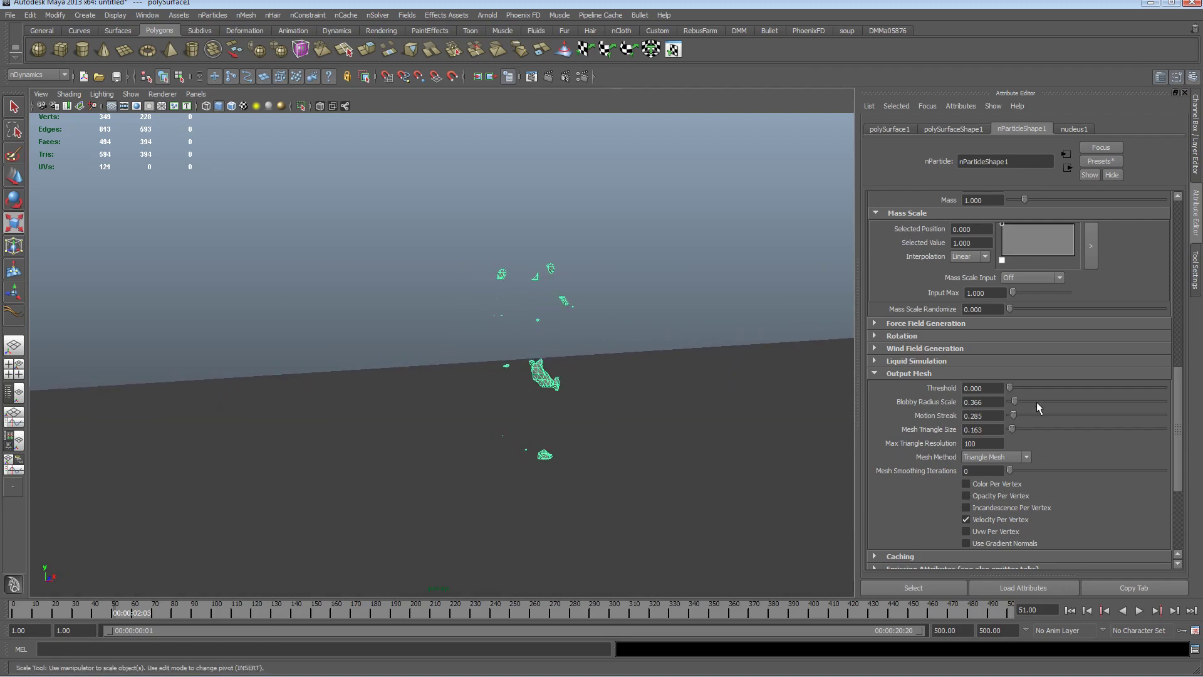
scroll(1087, 408, "up", 3)
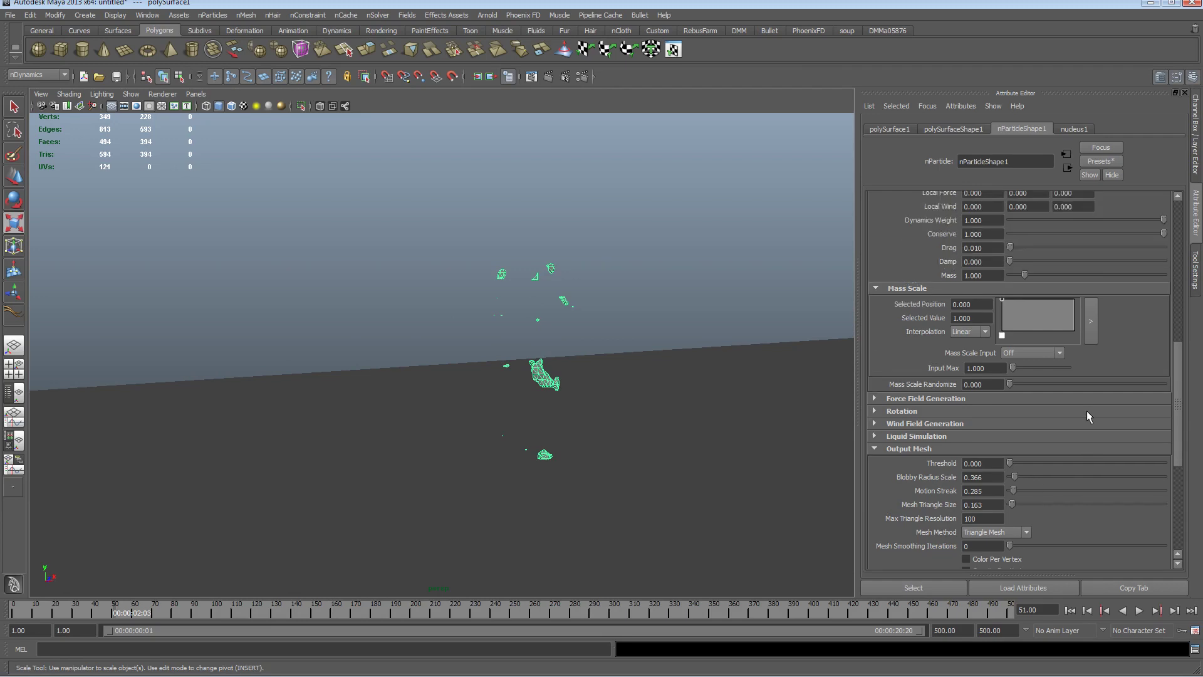
scroll(1086, 411, "up", 10)
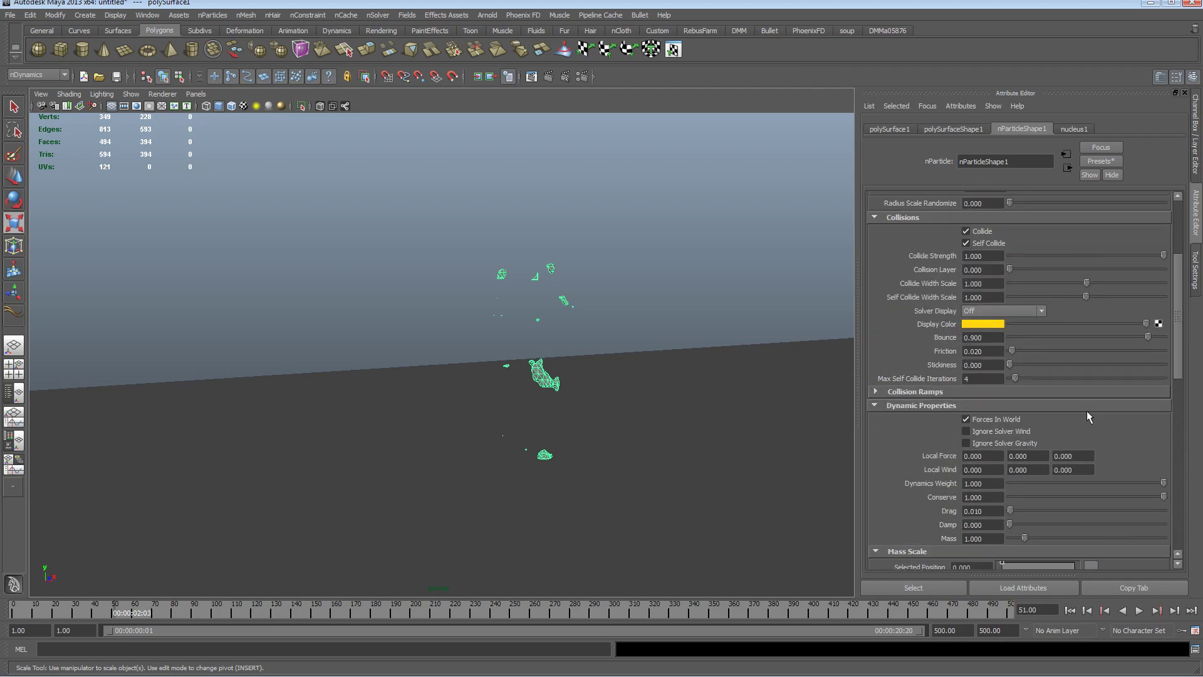
scroll(1086, 411, "up", 2)
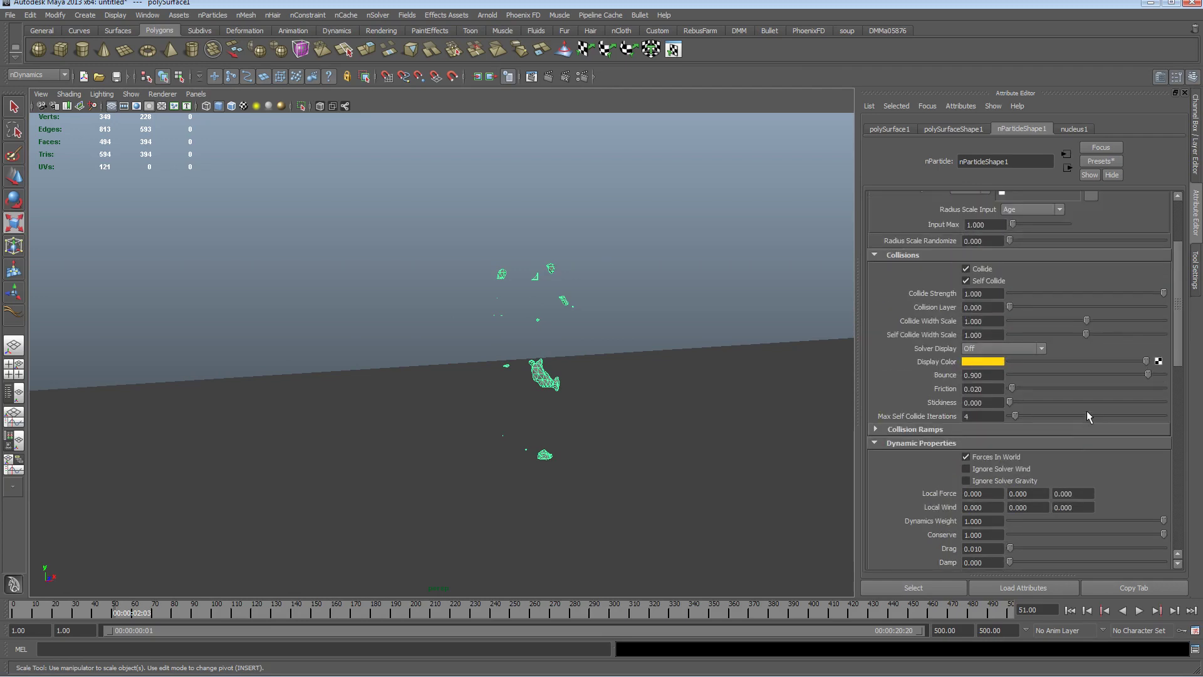
Delete the polySurface1 mesh through the Outliner and select nParticle1
left_click(147, 15)
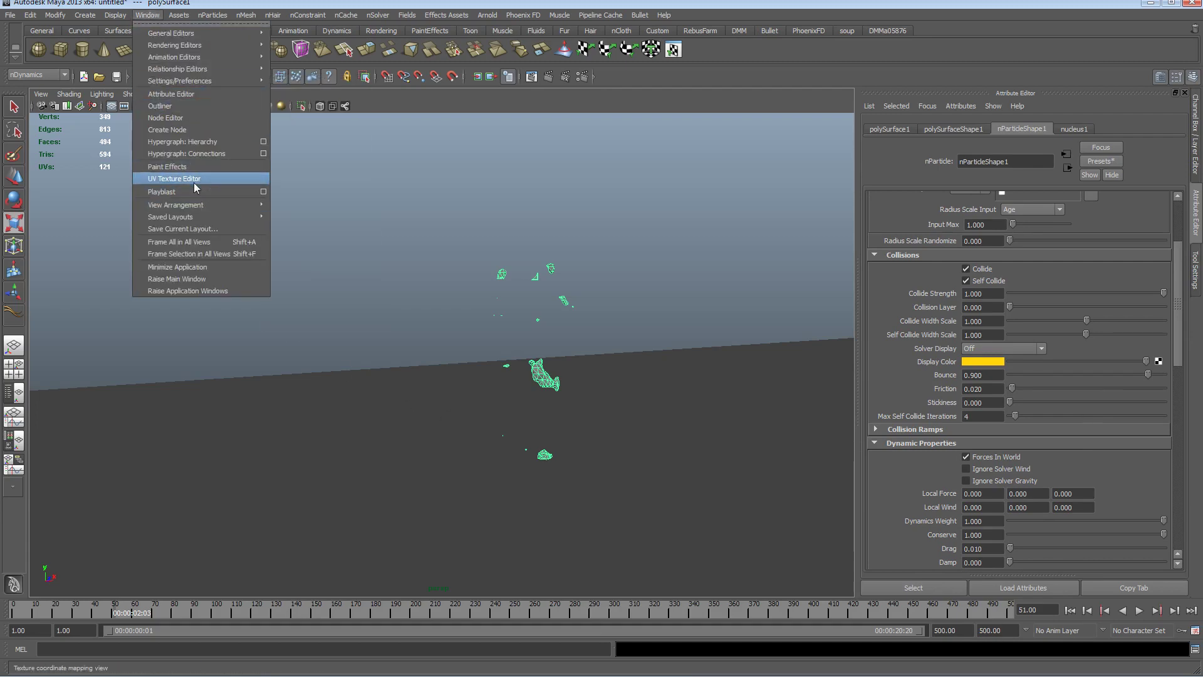
left_click(203, 107)
left_click_drag(339, 456, 298, 180)
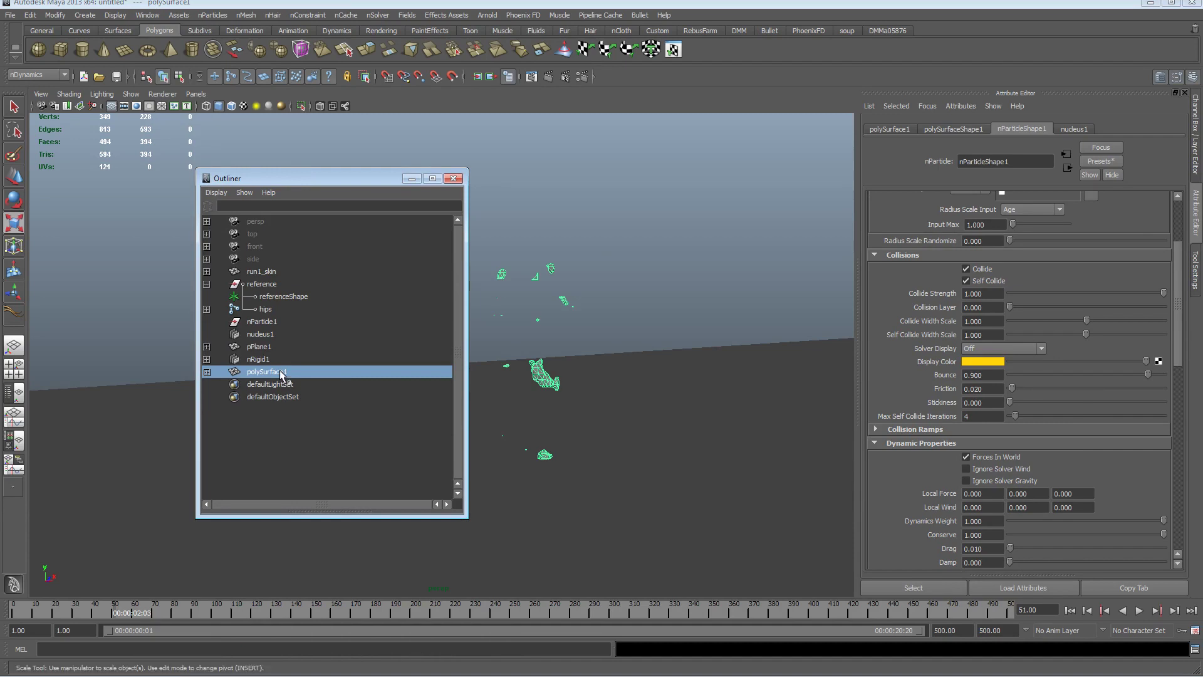
left_click(207, 372)
key("Delete")
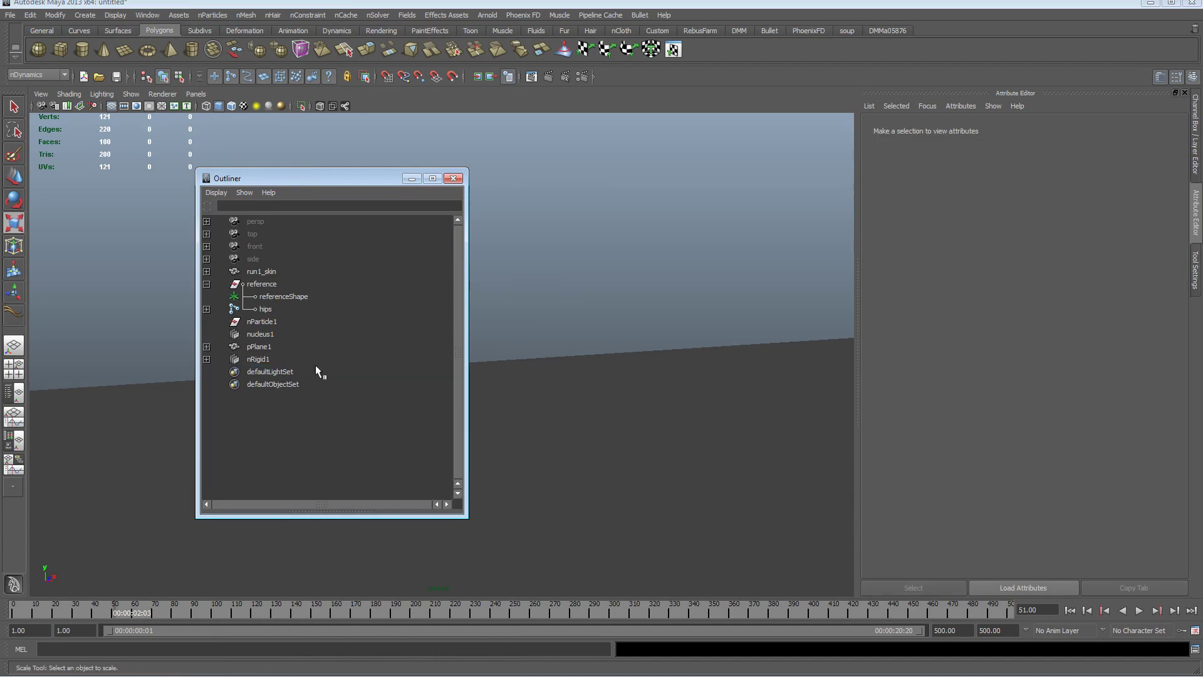
left_click(279, 322)
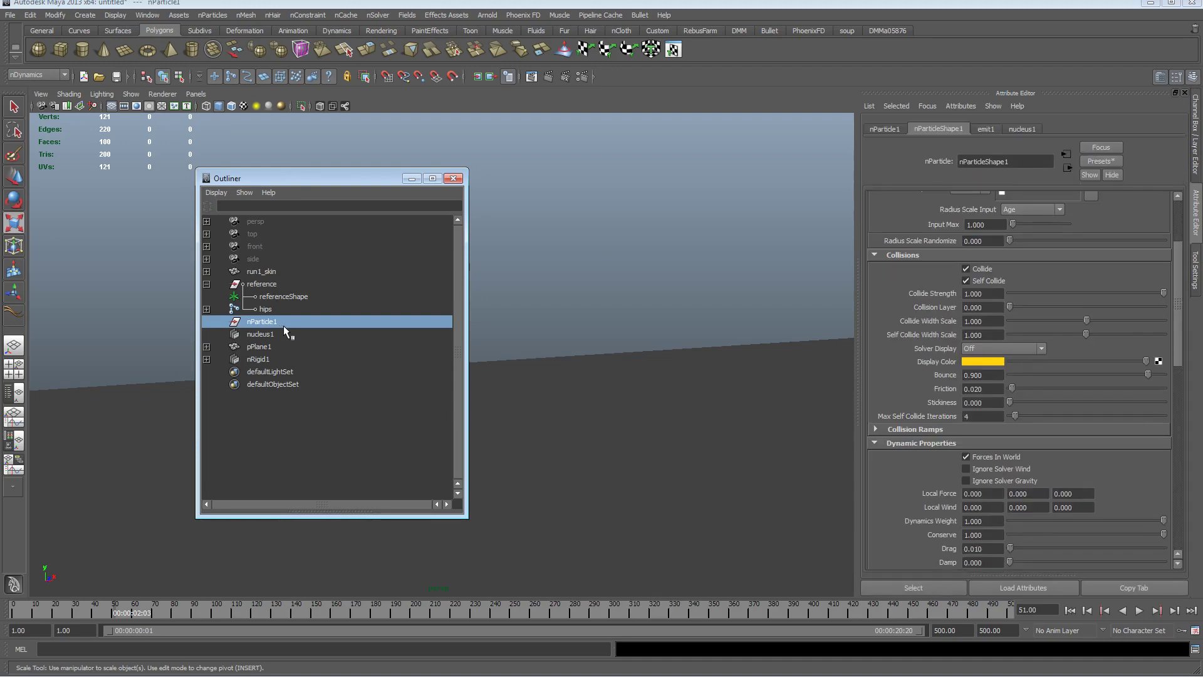
Look through nParticle1's transform attributes, including pivots, limit information, display and mental ray, for a setting that hides the particles
scroll(1076, 391, "down", 1)
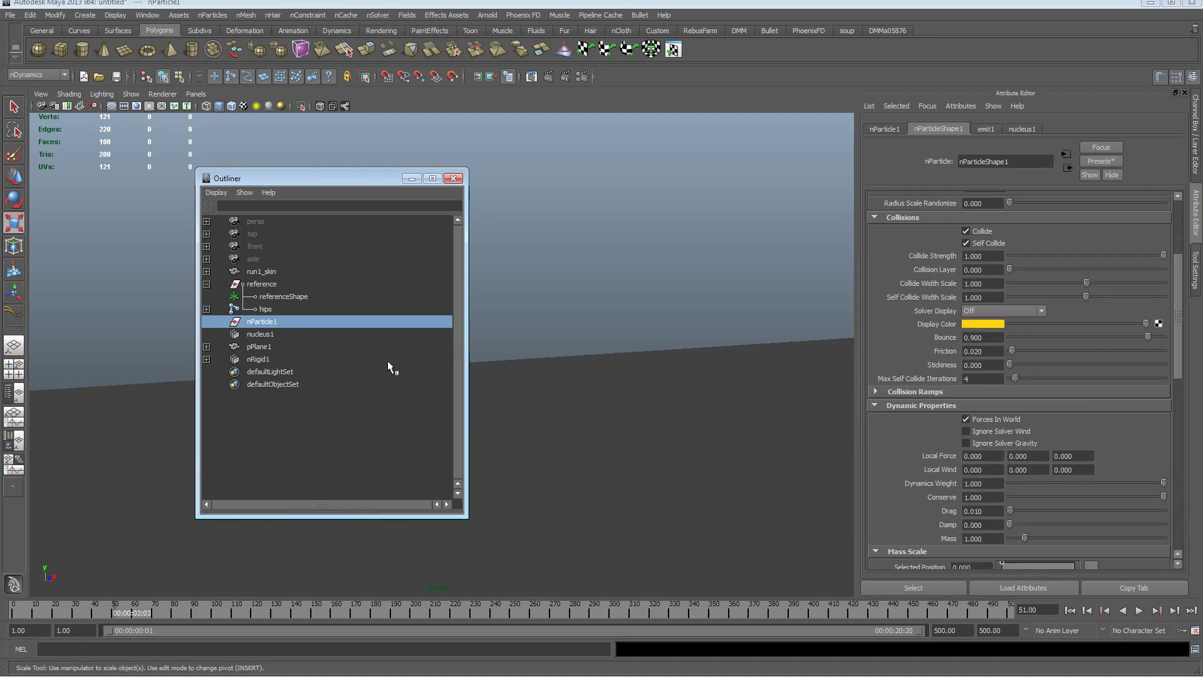
left_click(884, 129)
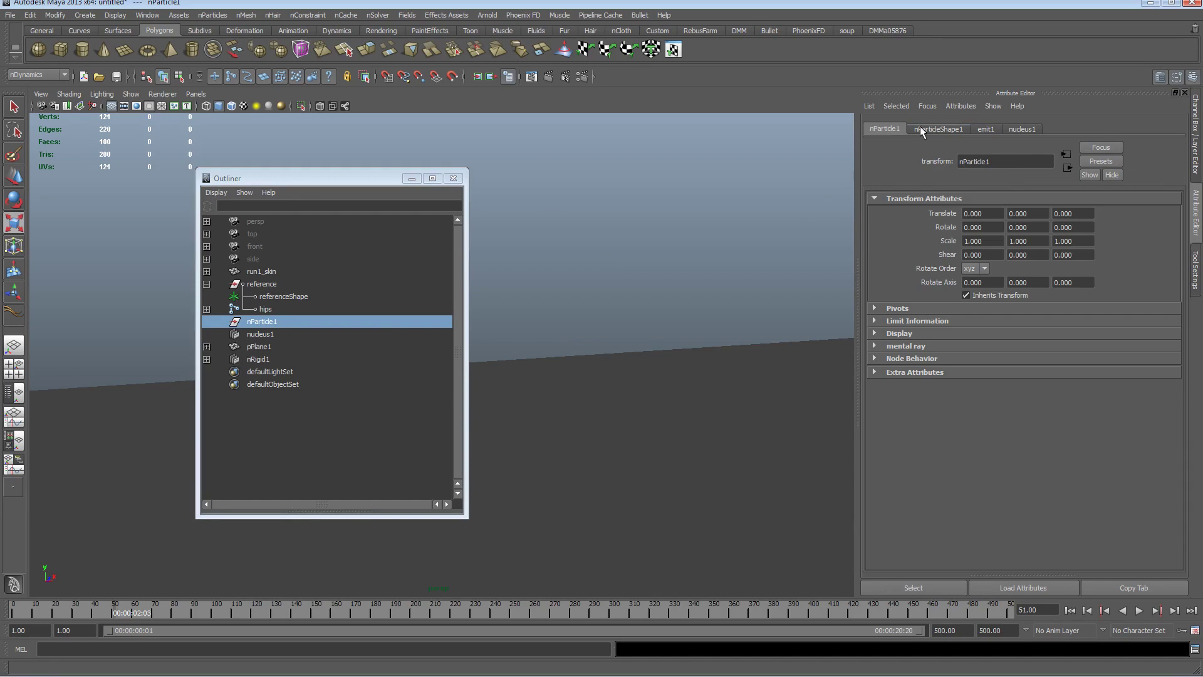
left_click(897, 309)
left_click(905, 441)
left_click(903, 427)
left_click(901, 416)
left_click(903, 405)
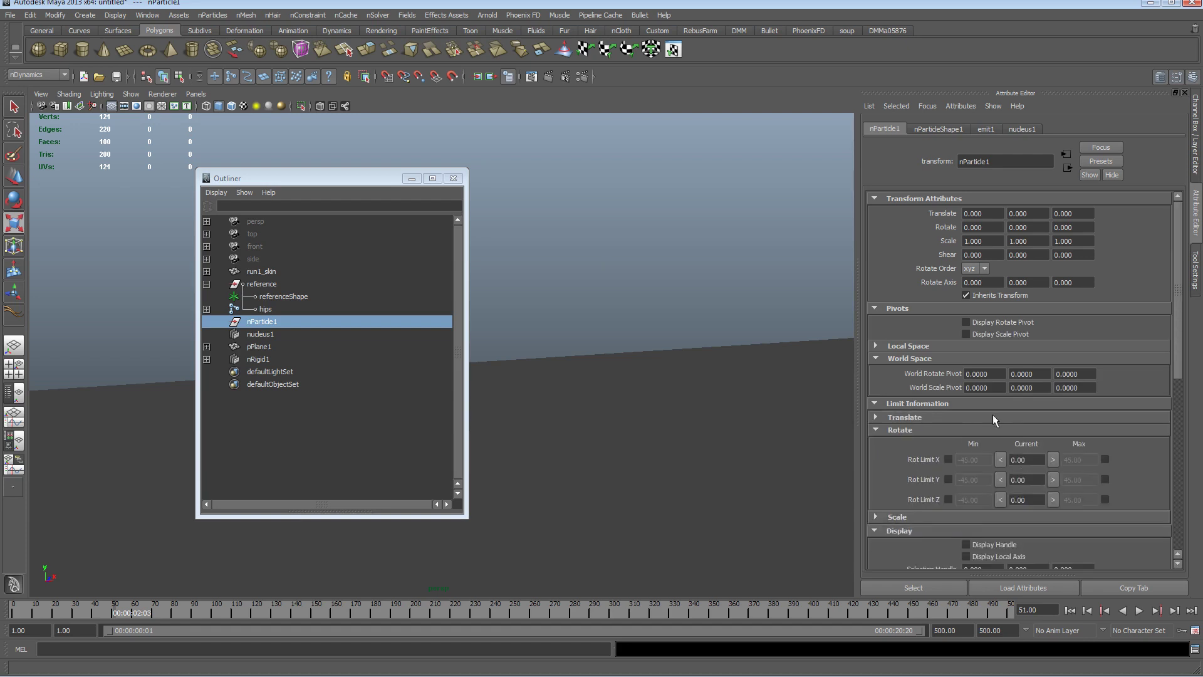
scroll(1103, 354, "down", 5)
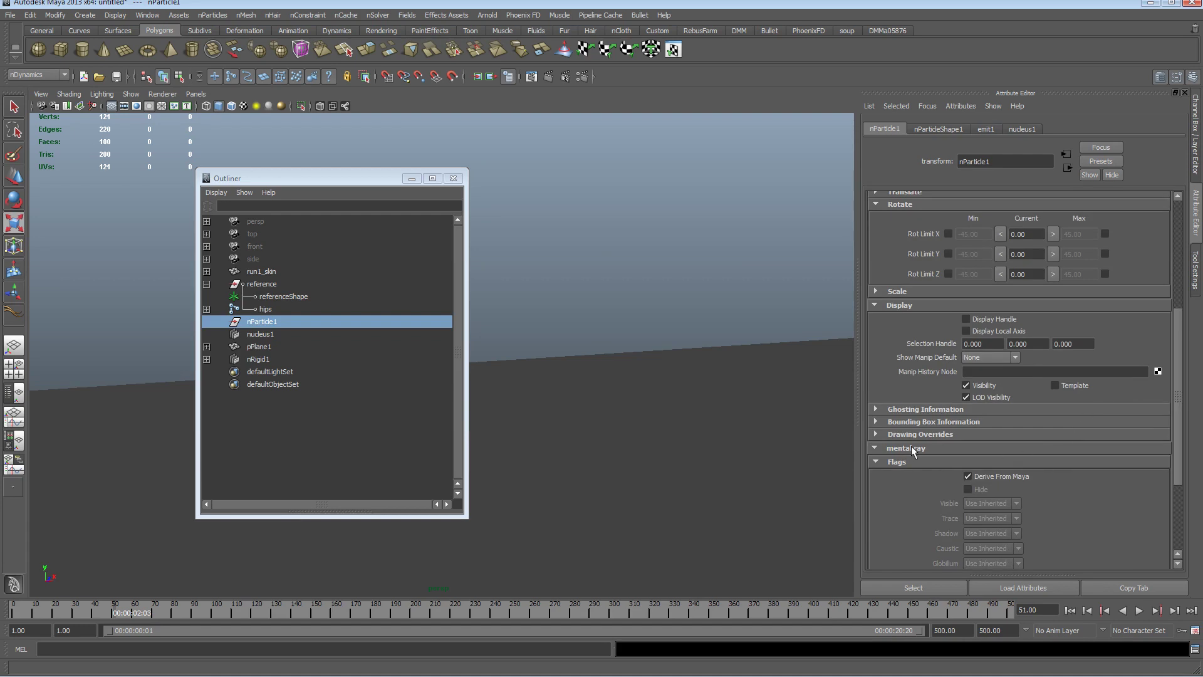
left_click(914, 433)
left_click(916, 421)
left_click(916, 410)
scroll(910, 431, "down", 2)
scroll(908, 439, "up", 4)
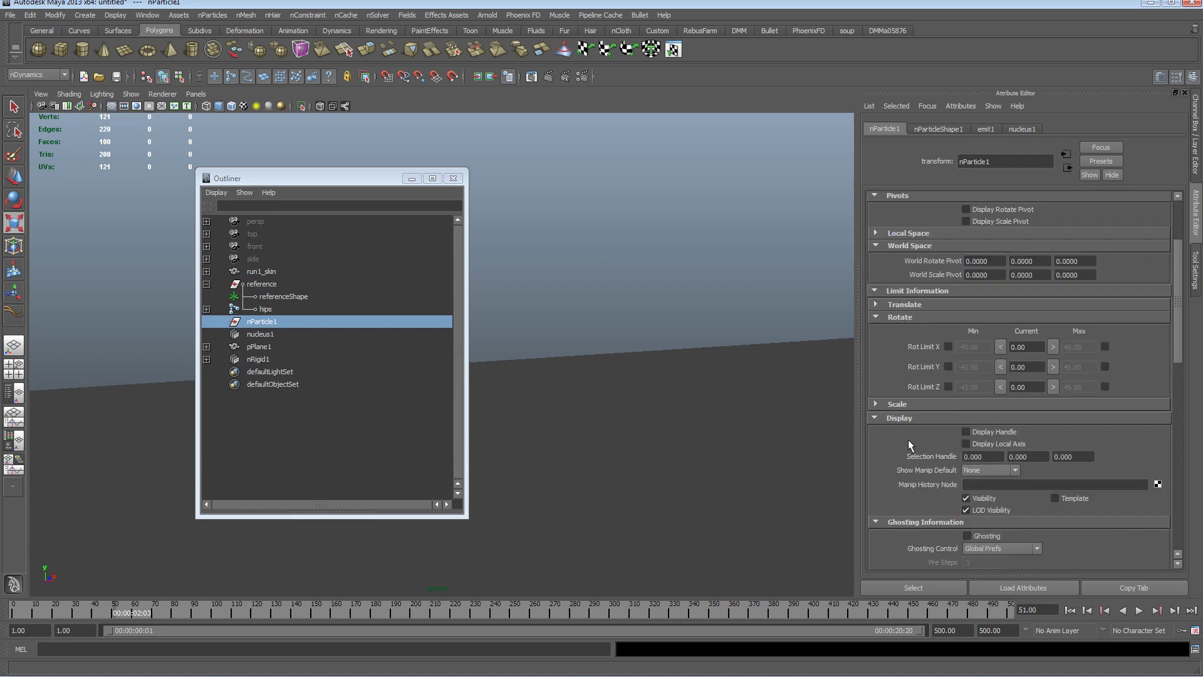
scroll(910, 444, "up", 2)
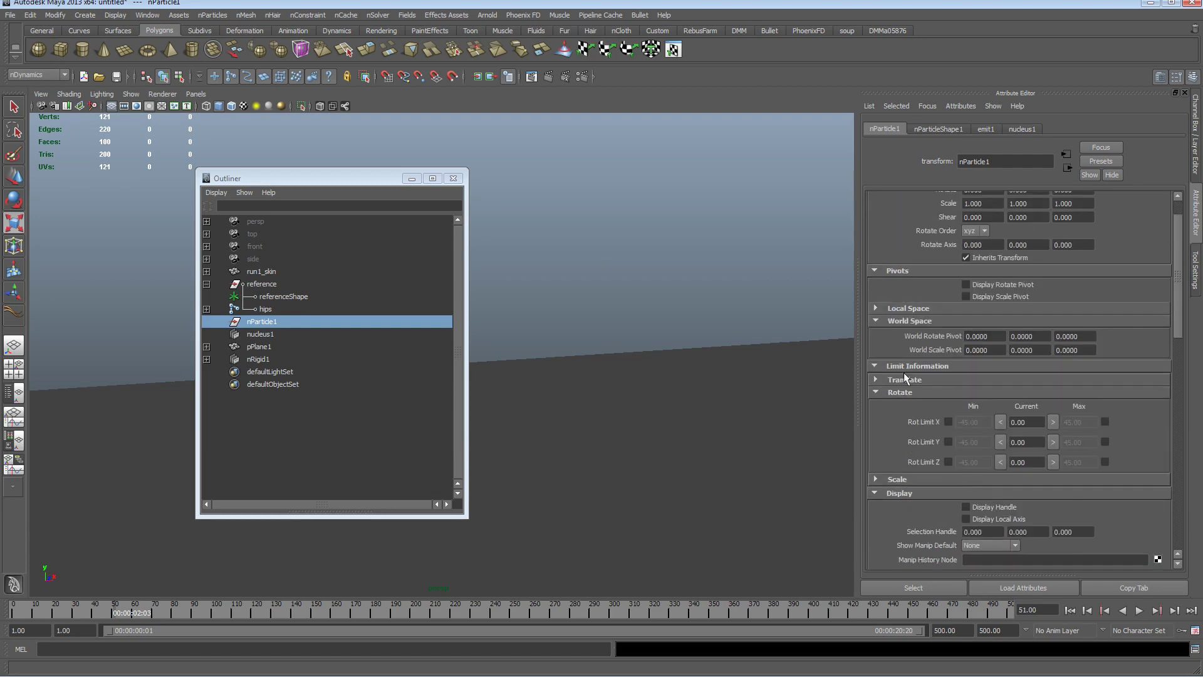
scroll(906, 375, "up", 1)
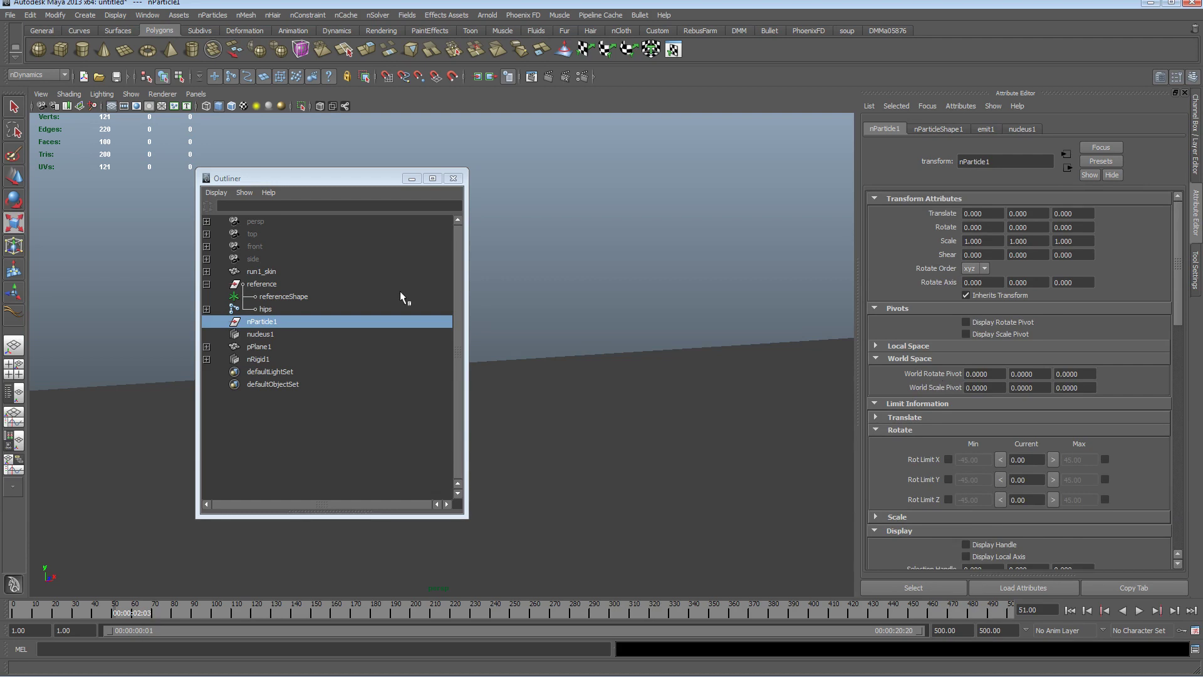
Turn off Intermediate Object in nParticleShape1's Object Display settings and dismiss the Outliner
left_click(938, 129)
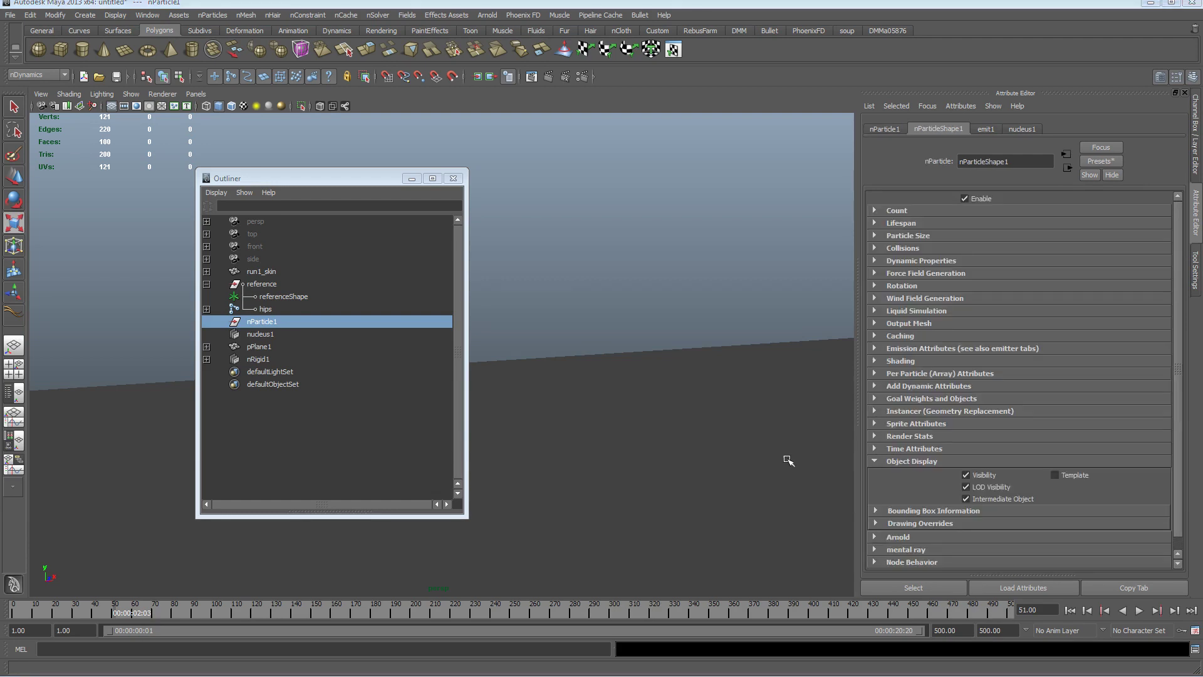
left_click(873, 461)
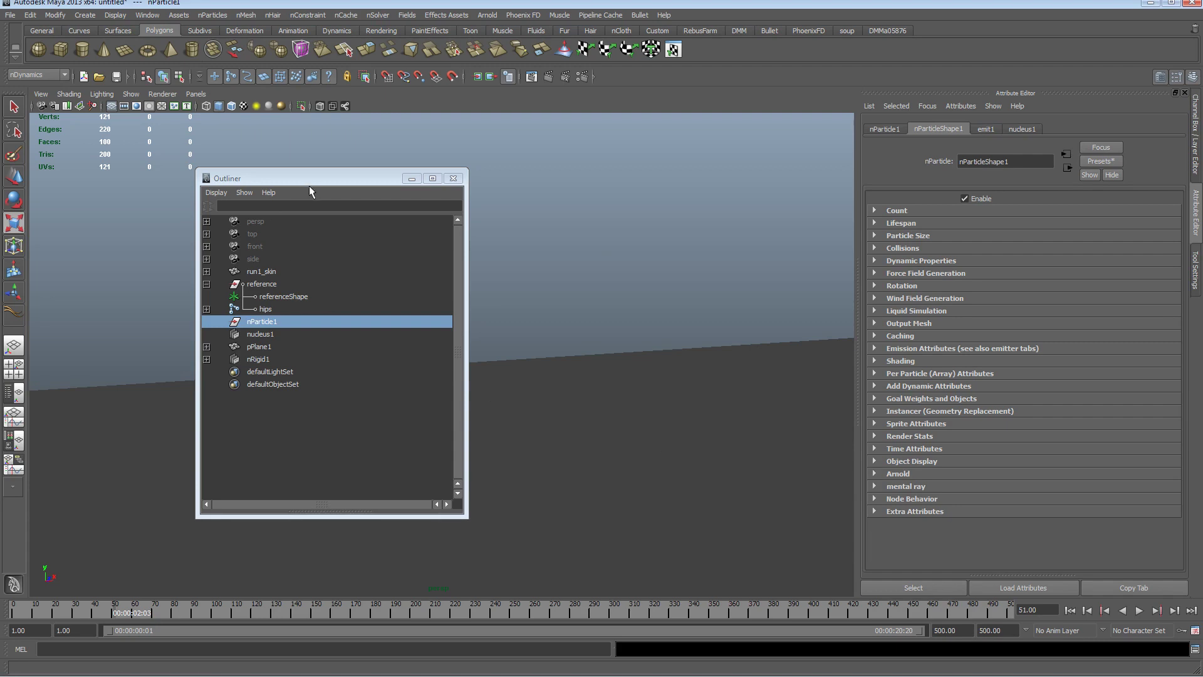
left_click_drag(310, 180, 693, 125)
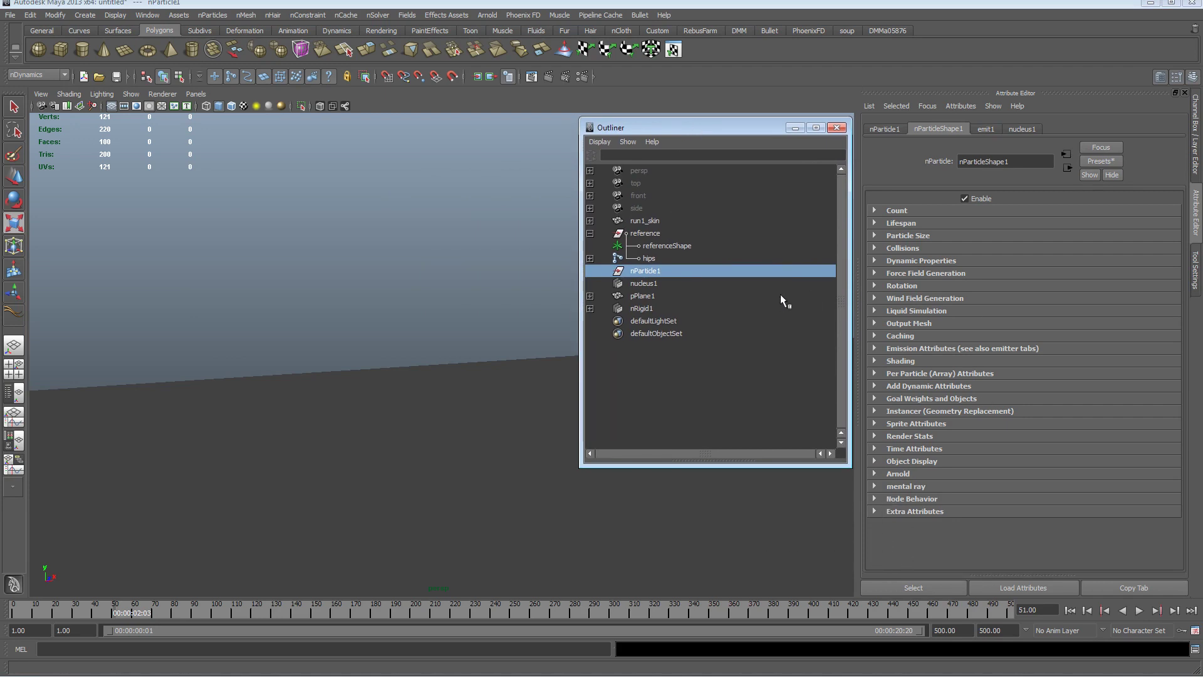
key("r")
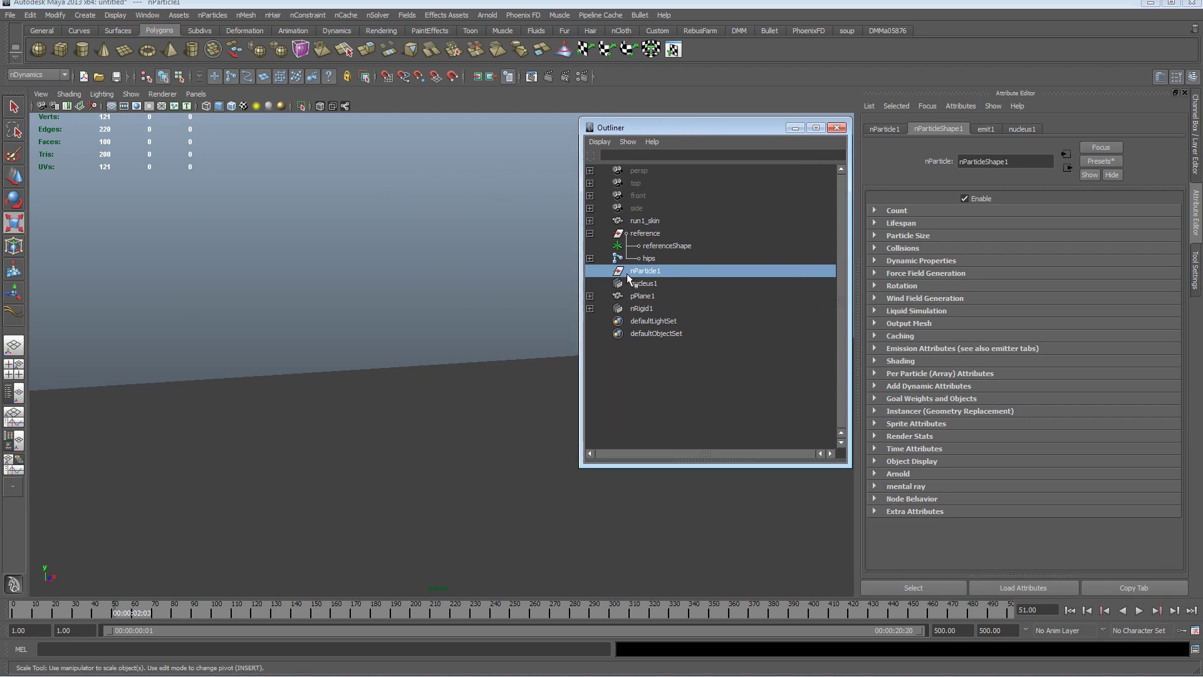
left_click(938, 130)
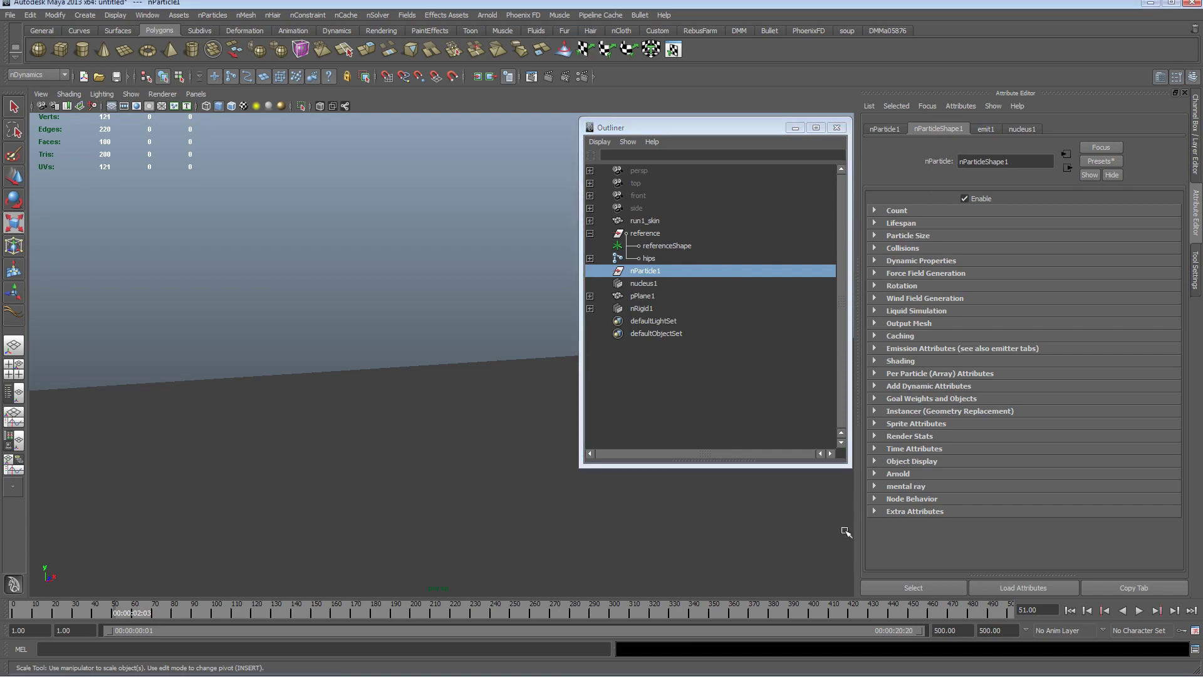
left_click(874, 461)
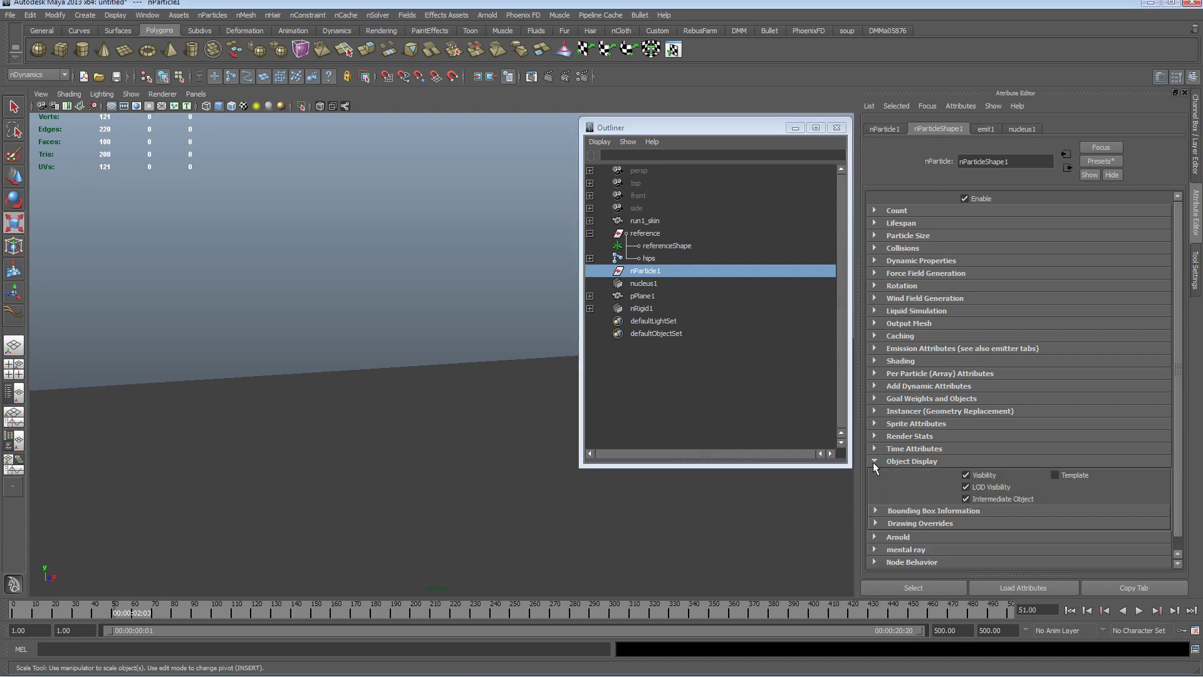
left_click(965, 499)
left_click_drag(715, 128, 498, 179)
left_click(577, 179)
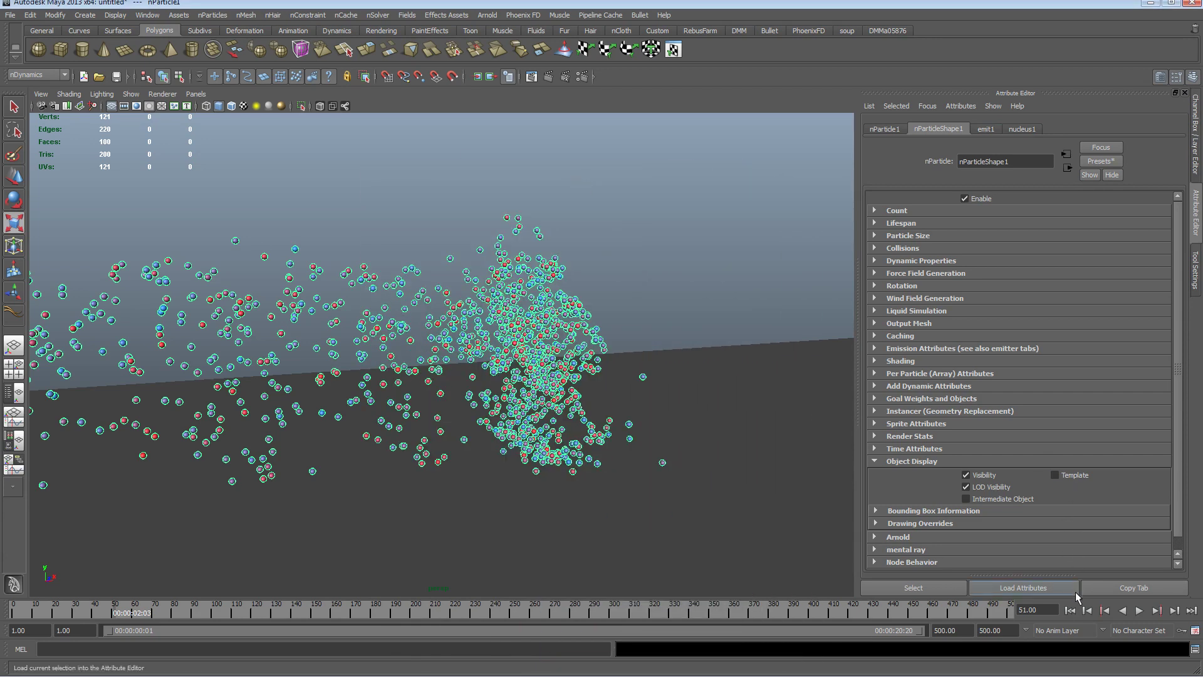
Replay the particle simulation from the first frame to about frame 96 and examine the trail from another angle
left_click(1071, 610)
left_click(1139, 611)
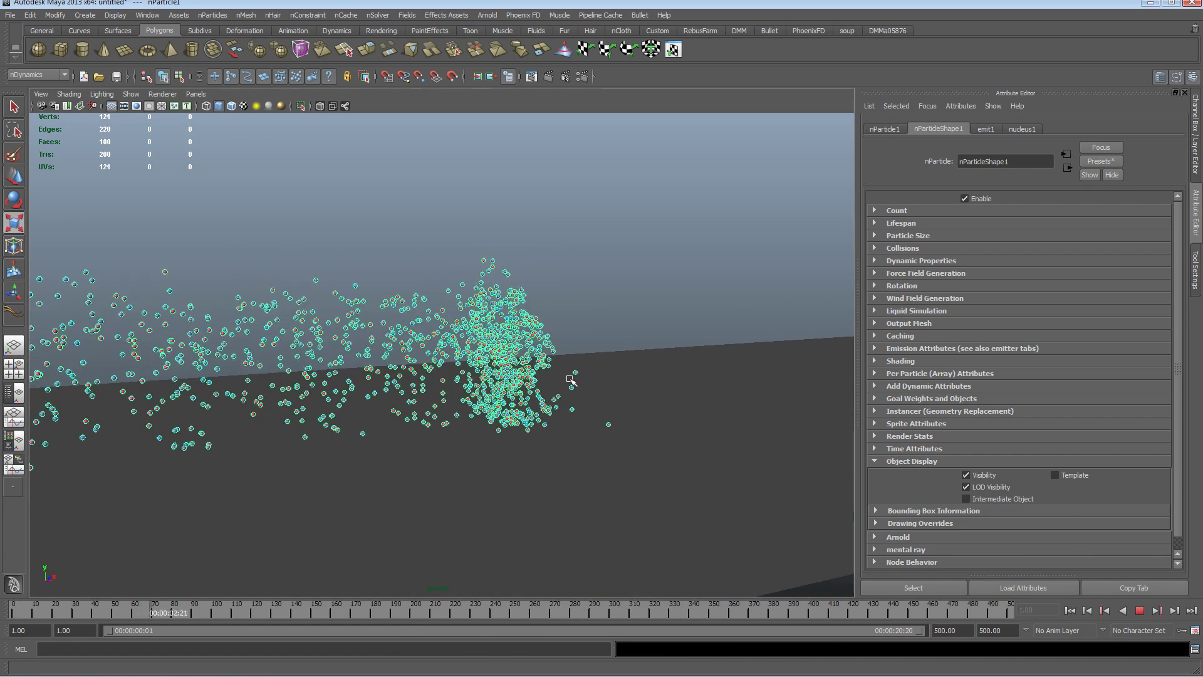
key("Escape")
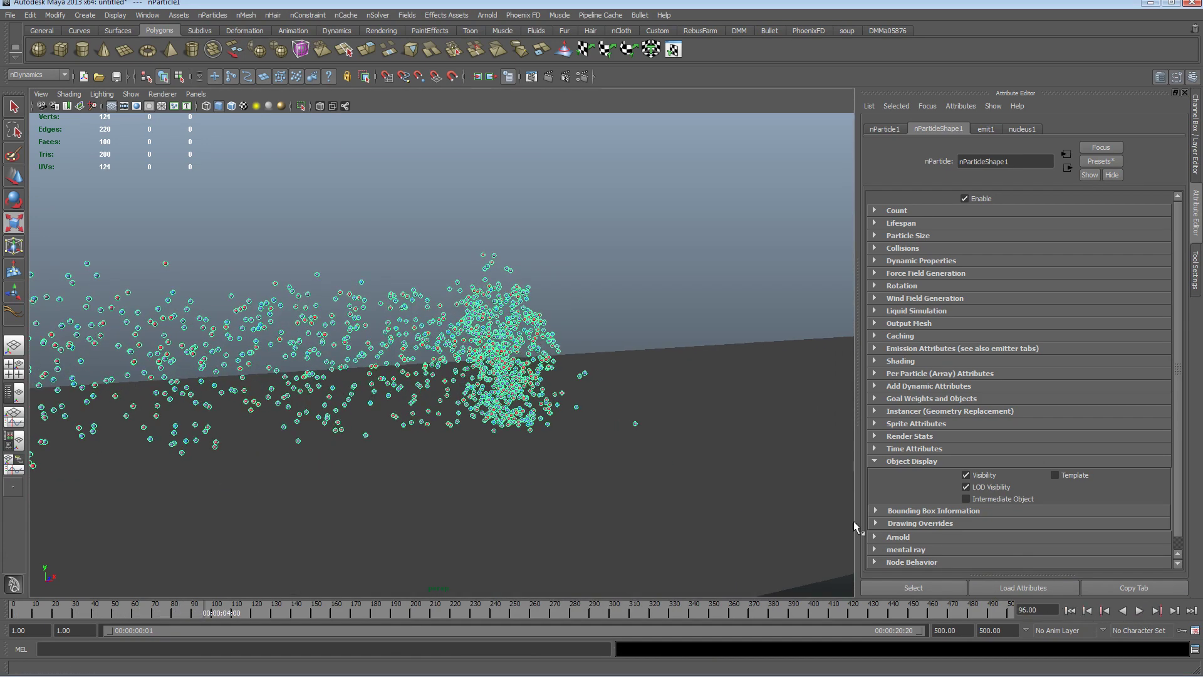
left_click_drag(693, 427, 650, 345, "alt")
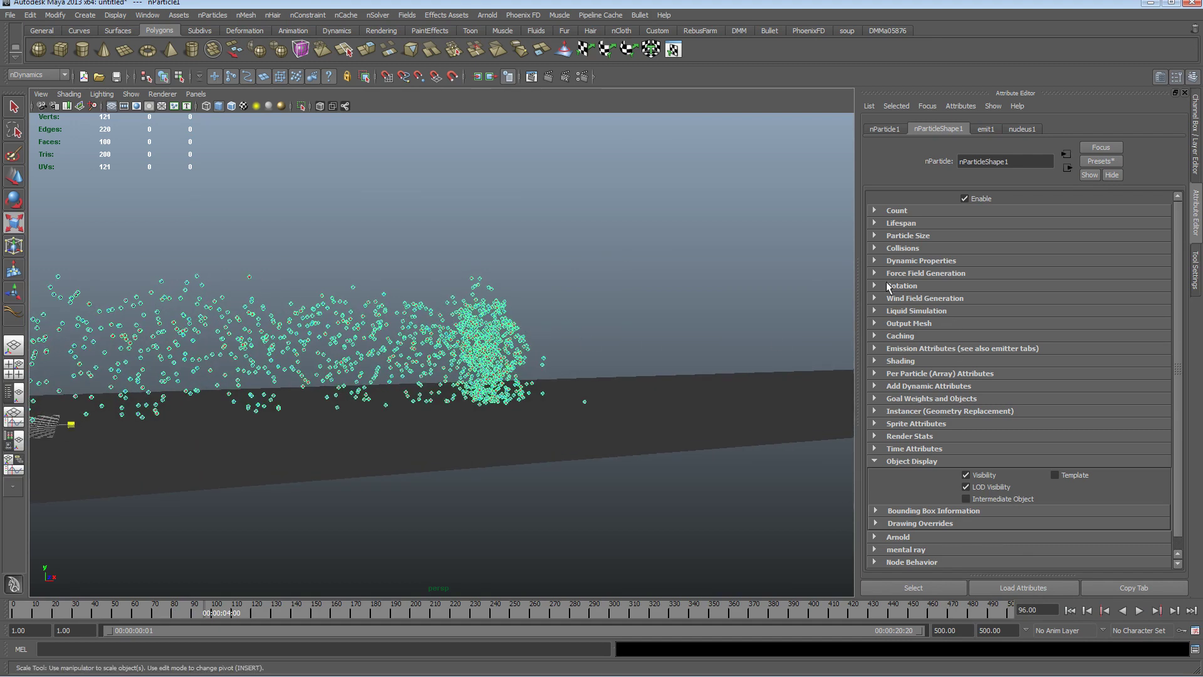
Set nParticleShape1's Drag to 0.203 in Dynamic Properties and replay the simulation from the start to check the trail
left_click(874, 261)
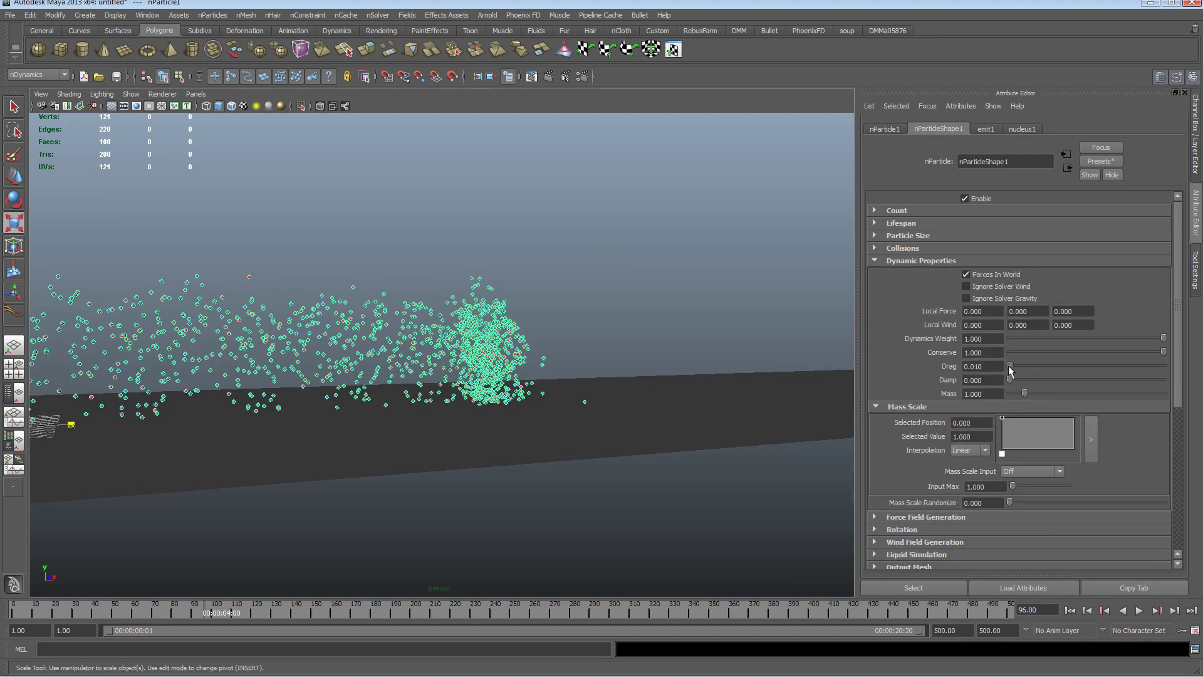
left_click_drag(1012, 365, 1025, 366)
left_click(1070, 610)
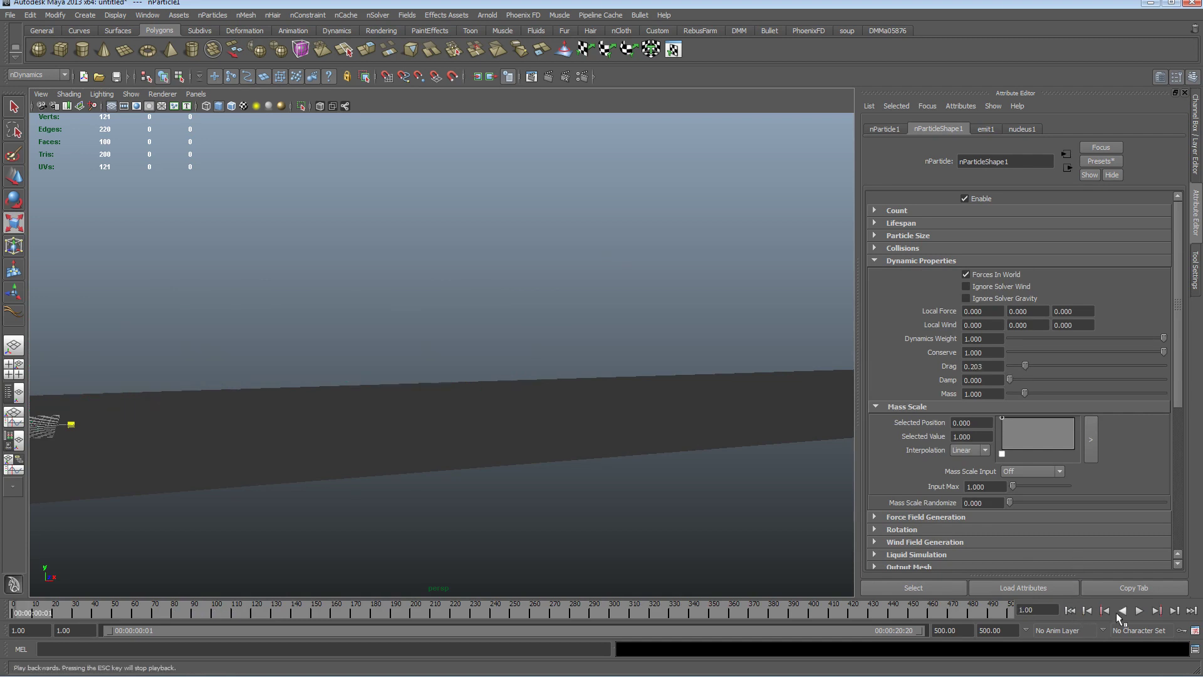
left_click(1139, 610)
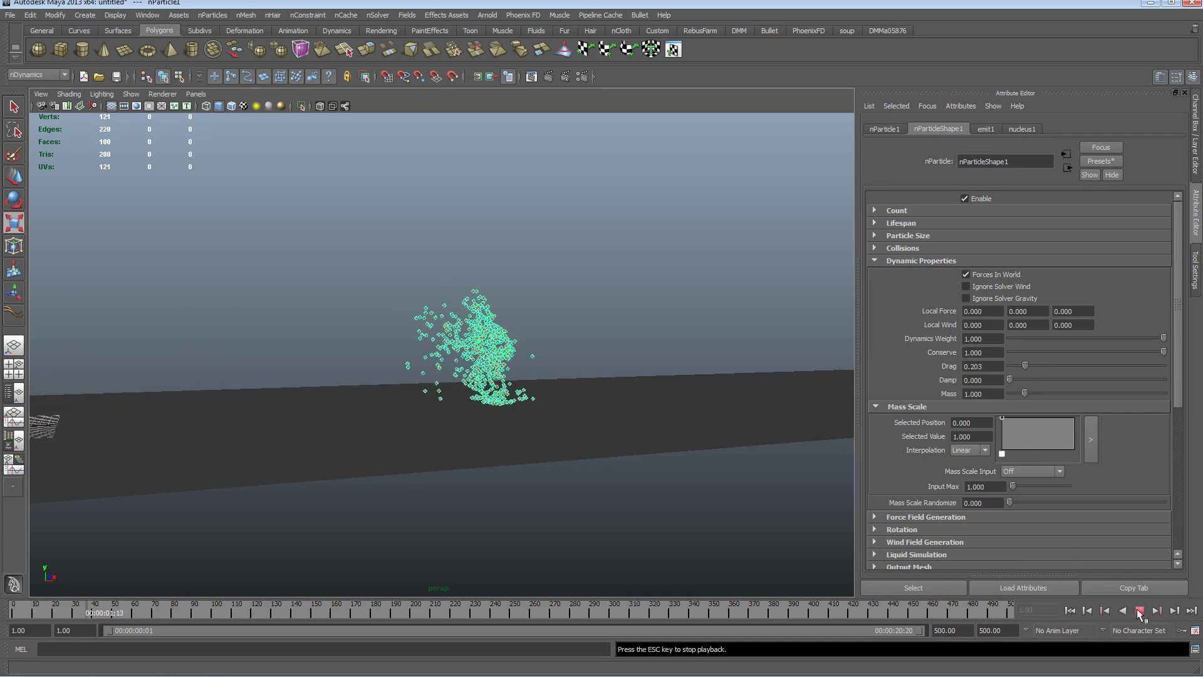
left_click(1139, 613)
middle_click_drag(351, 364, 498, 352, "alt")
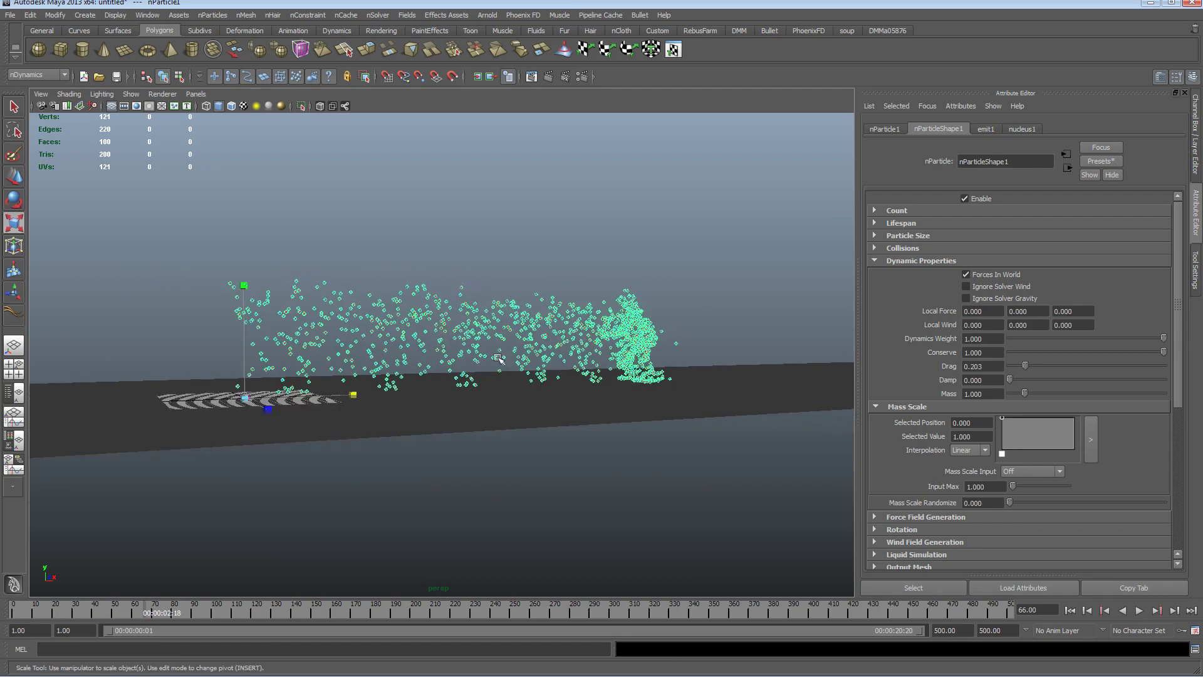
left_click_drag(498, 352, 501, 365, "alt")
right_click_drag(500, 364, 613, 374, "alt")
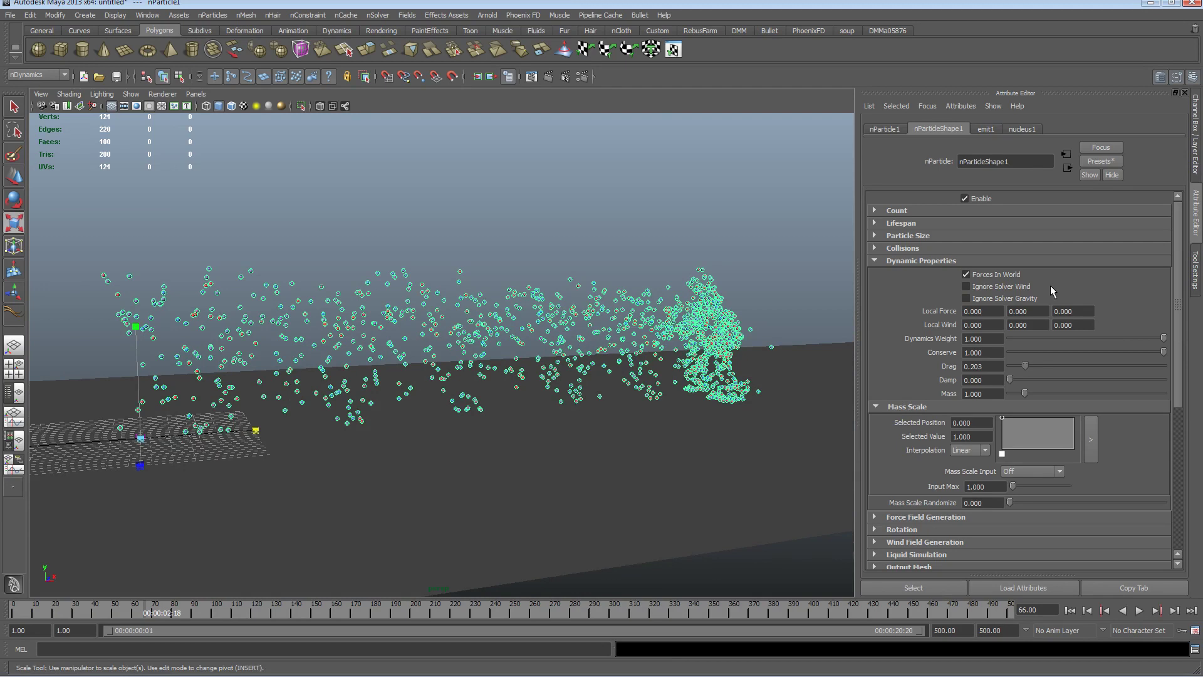
Create a polygon cube, raise it slightly above the grid and scale it down for use as a particle replacement
scroll(1050, 285, "down", 5)
scroll(946, 432, "down", 3)
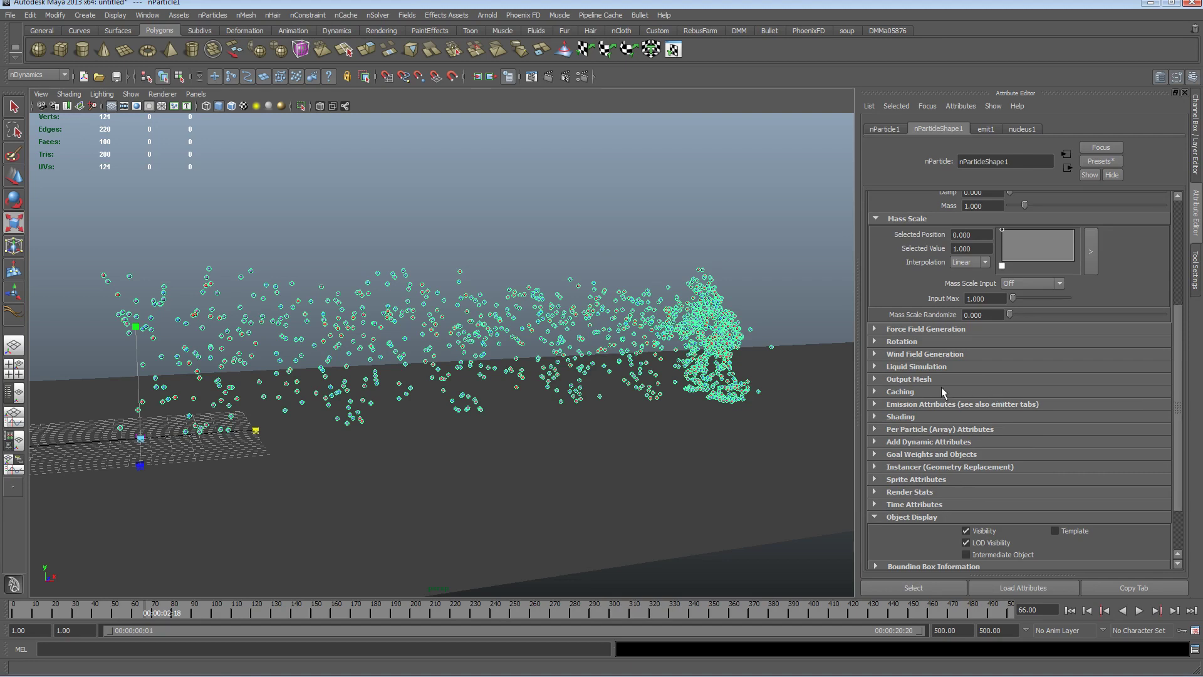
right_click_drag(497, 407, 635, 401, "alt")
left_click_drag(635, 402, 640, 402, "alt")
right_click_drag(639, 402, 479, 376, "alt")
left_click(60, 50)
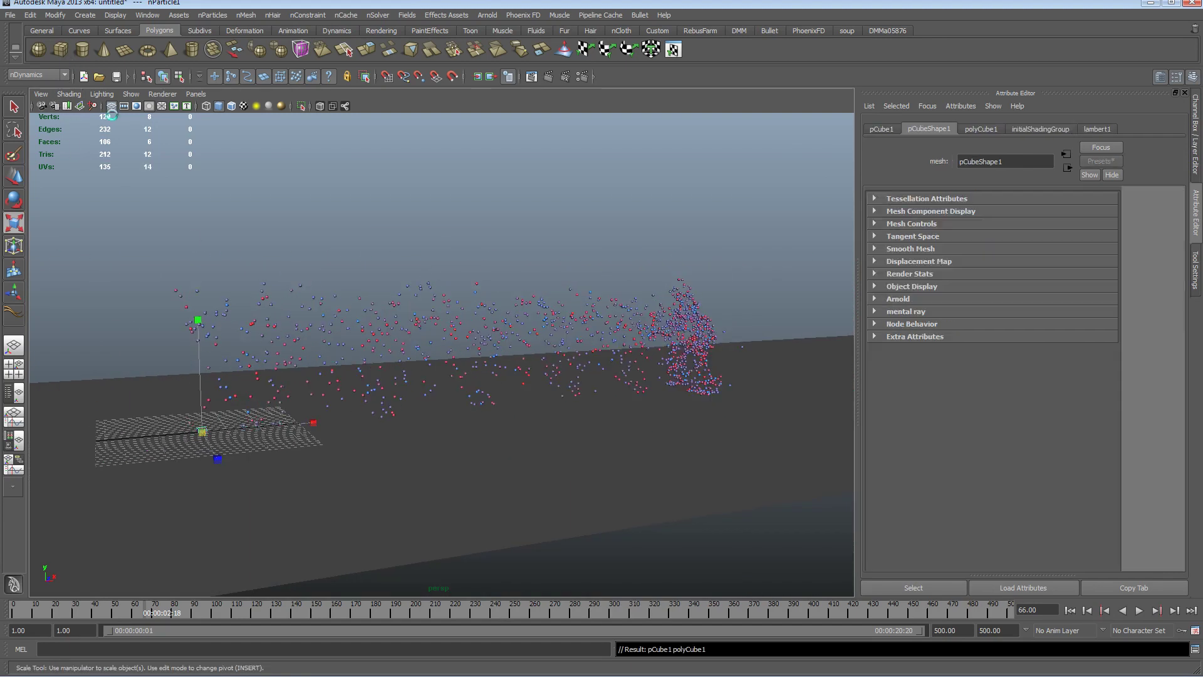
left_click_drag(370, 433, 386, 434, "alt")
key("w")
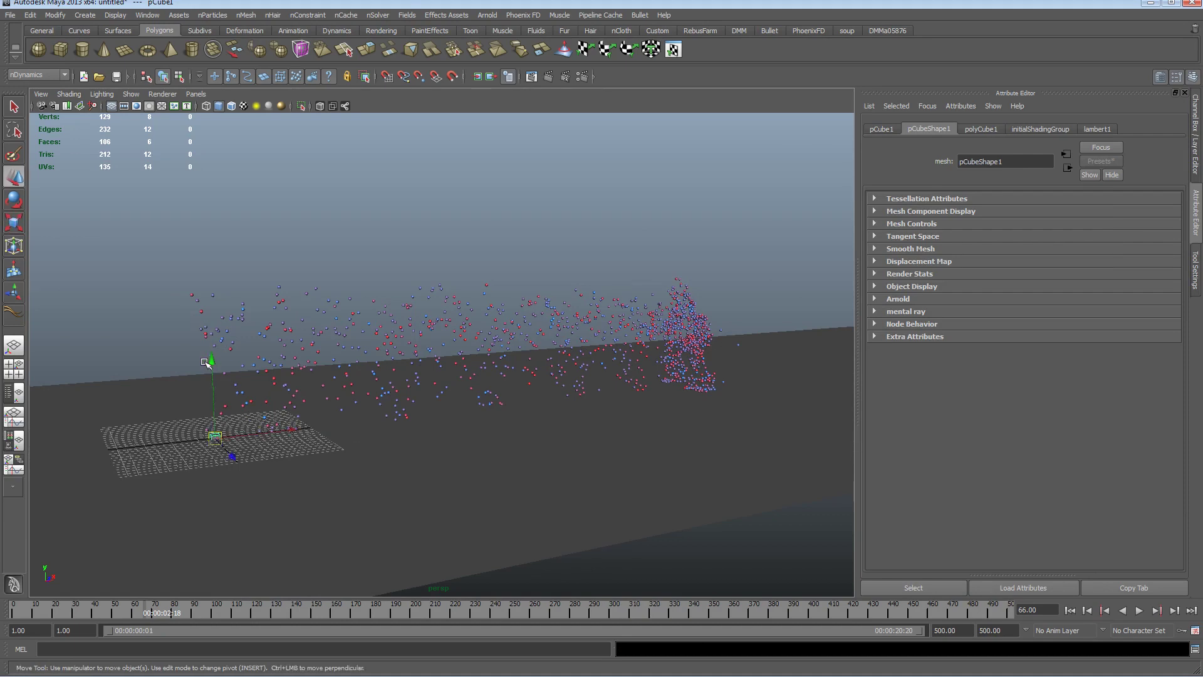
left_click_drag(211, 360, 211, 359)
key("f")
key("r")
left_click_drag(443, 356, 306, 385)
left_click_drag(695, 398, 483, 368, "alt")
Instance pCube1 onto nParticle1 with Instancer (Replacement), selecting both objects in the Outliner
left_click(148, 15)
left_click(160, 106)
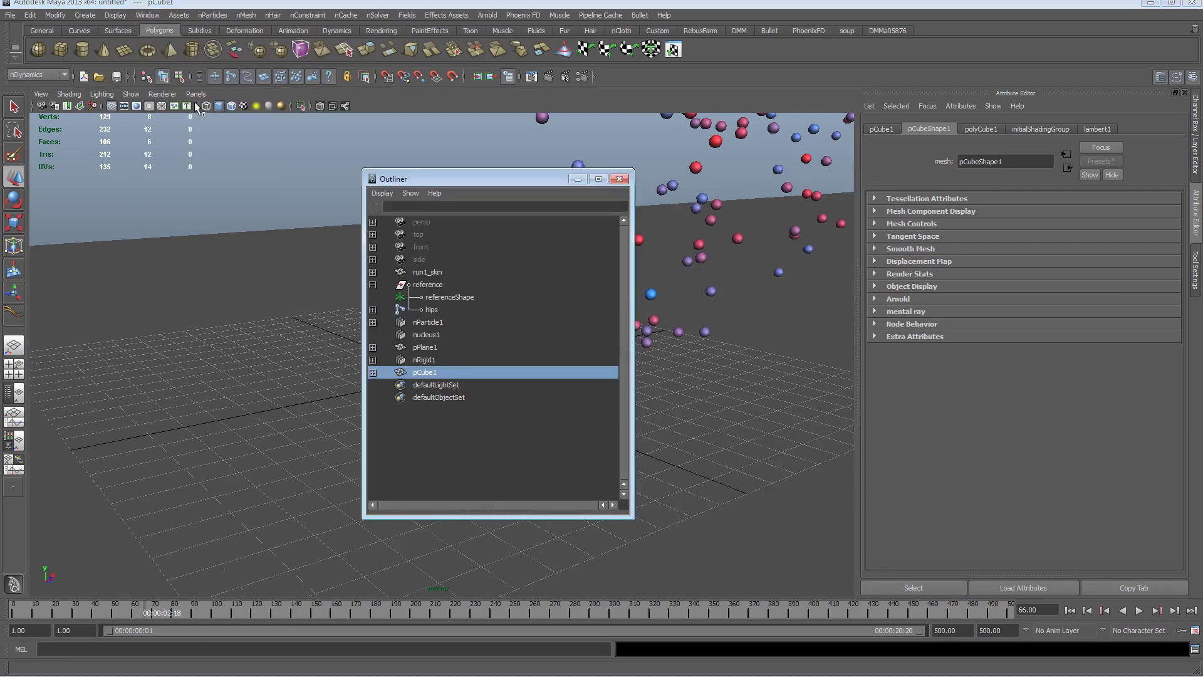
left_click_drag(483, 186, 290, 92)
left_click(240, 229, "ctrl")
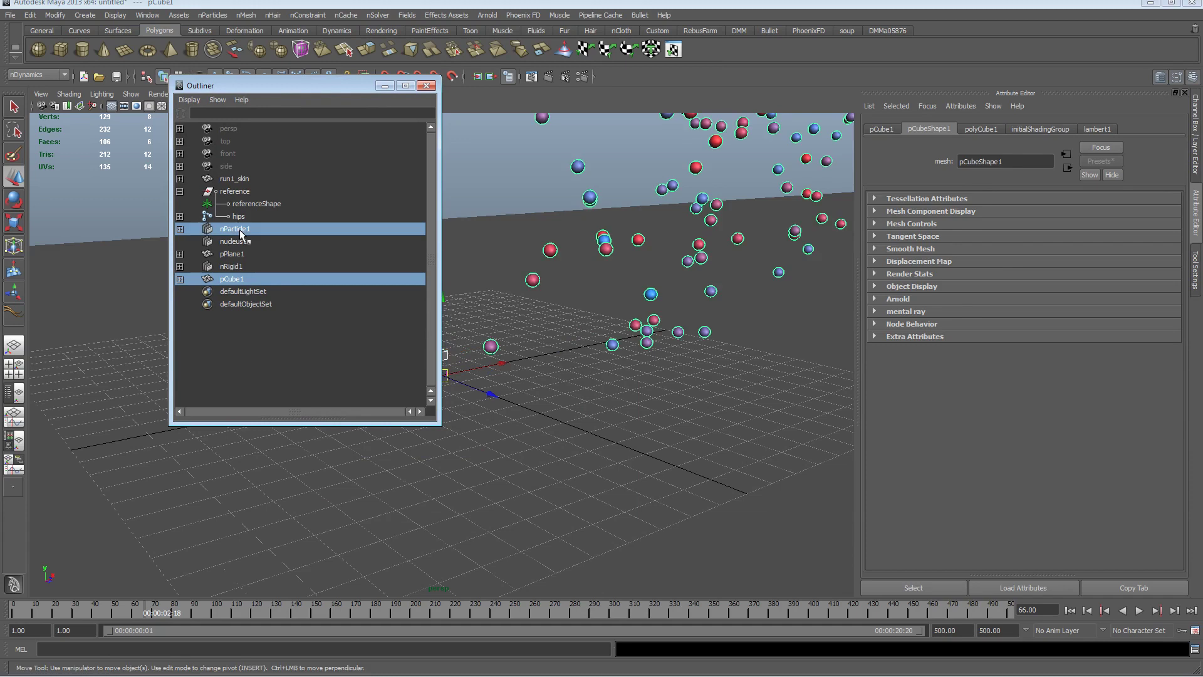
left_click(216, 17)
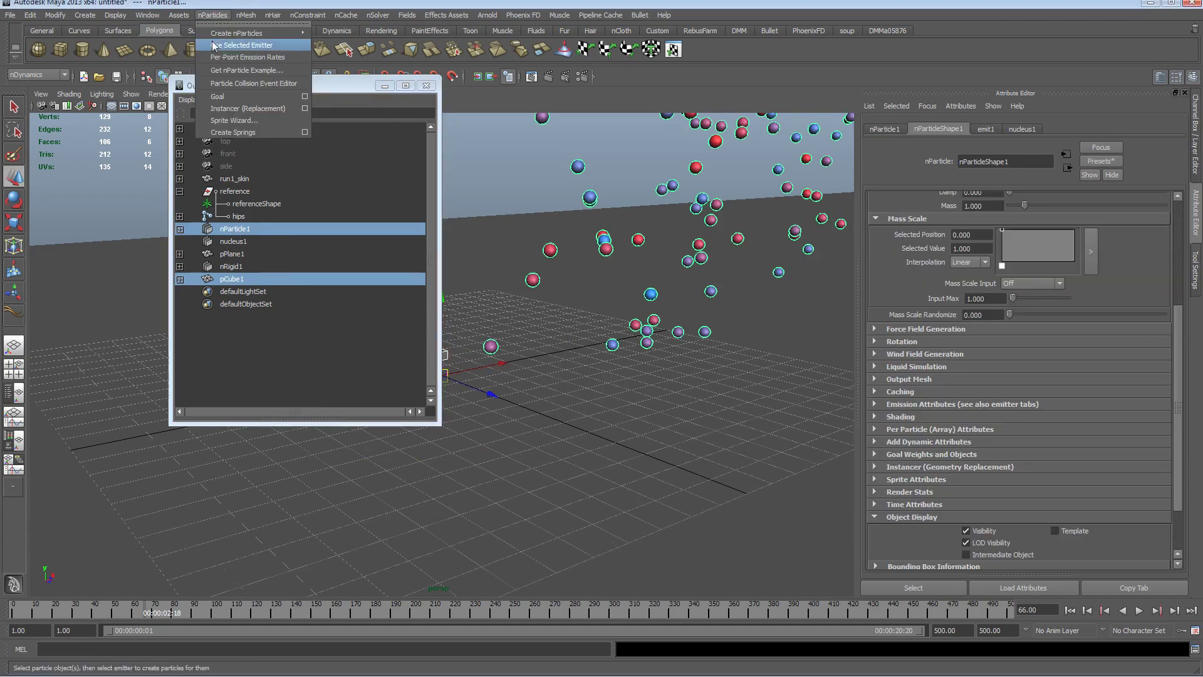
left_click(245, 109)
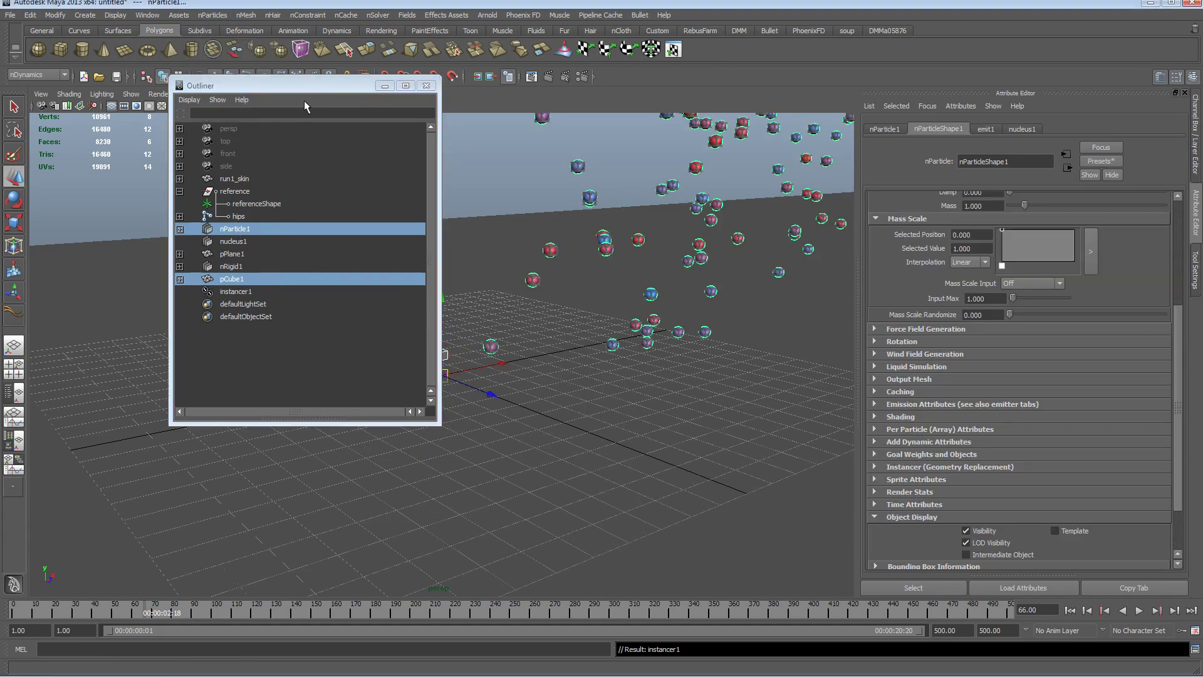
Hide nParticles in the viewport so that only the instanced cubes are drawn
left_click_drag(303, 88, 524, 434)
left_click_drag(583, 275, 602, 265, "alt")
right_click_drag(603, 265, 470, 283, "alt")
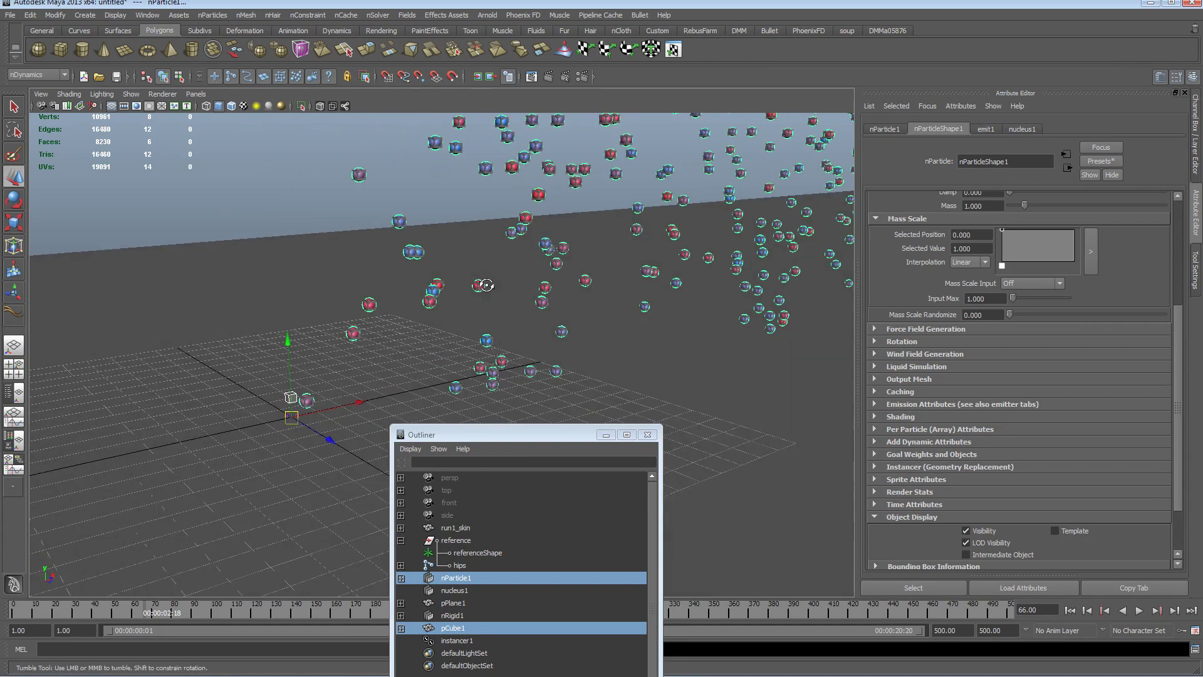
left_click(130, 95)
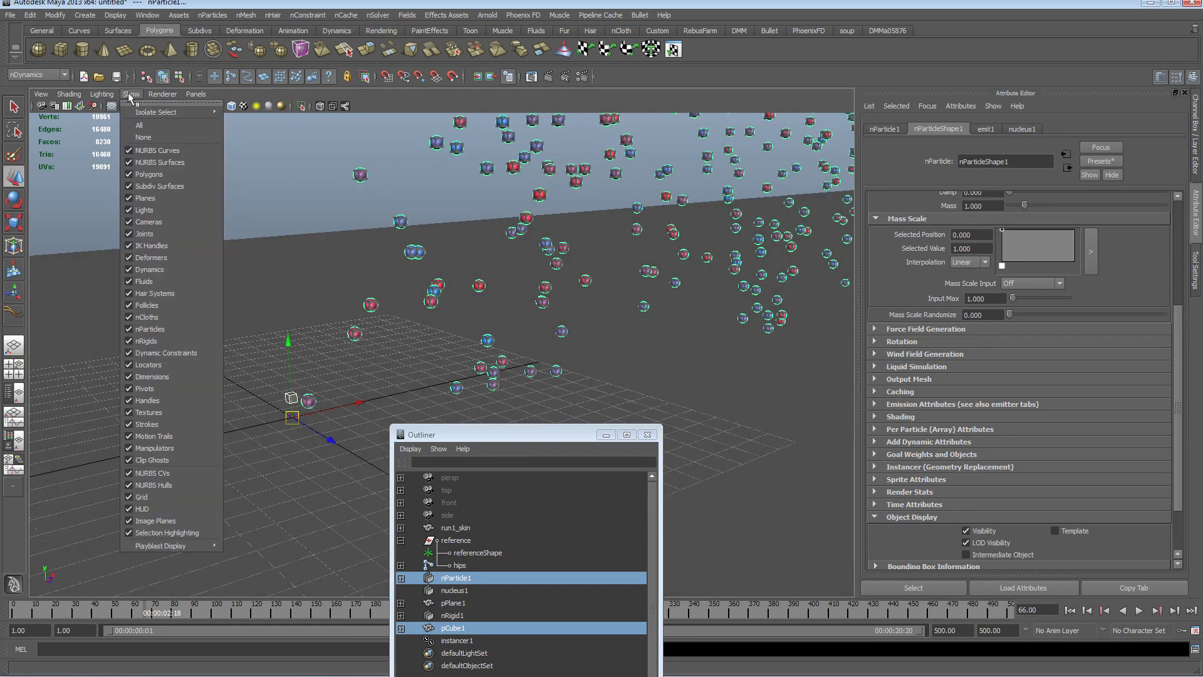
left_click(169, 327)
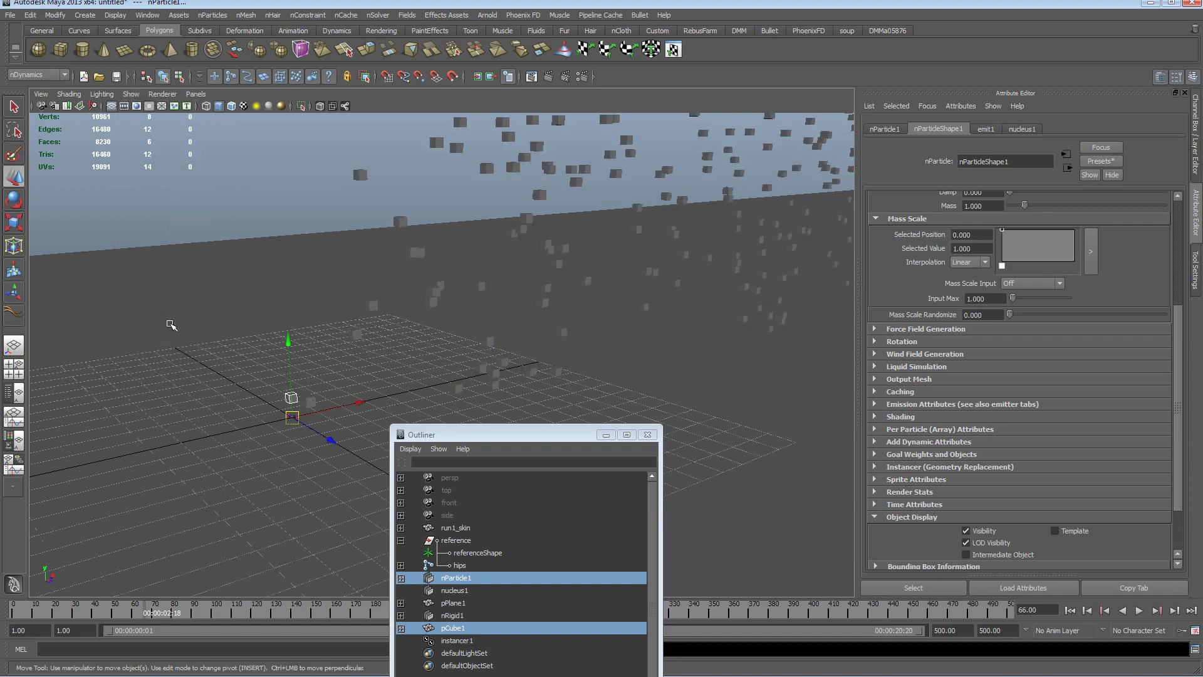
Replay the simulation from the first frame to about frame 69 and examine the instanced cubes
scroll(657, 232, "down", 8)
left_click_drag(620, 288, 416, 306, "alt")
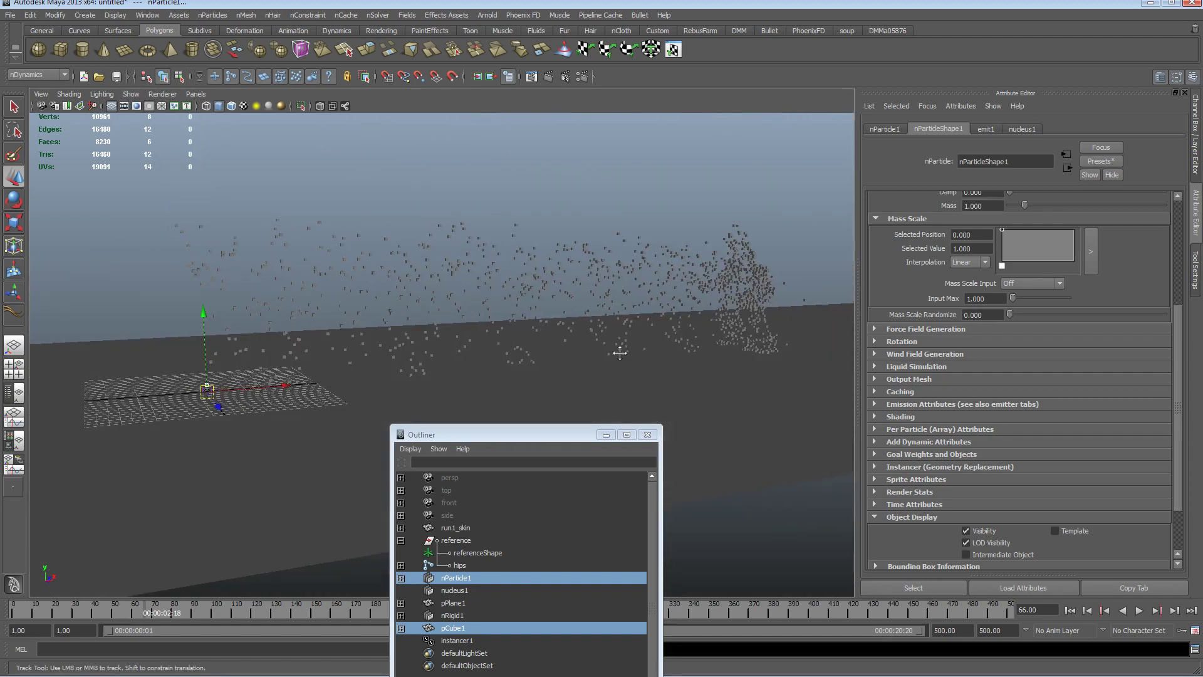
middle_click_drag(564, 330, 407, 297, "alt")
left_click(1070, 610)
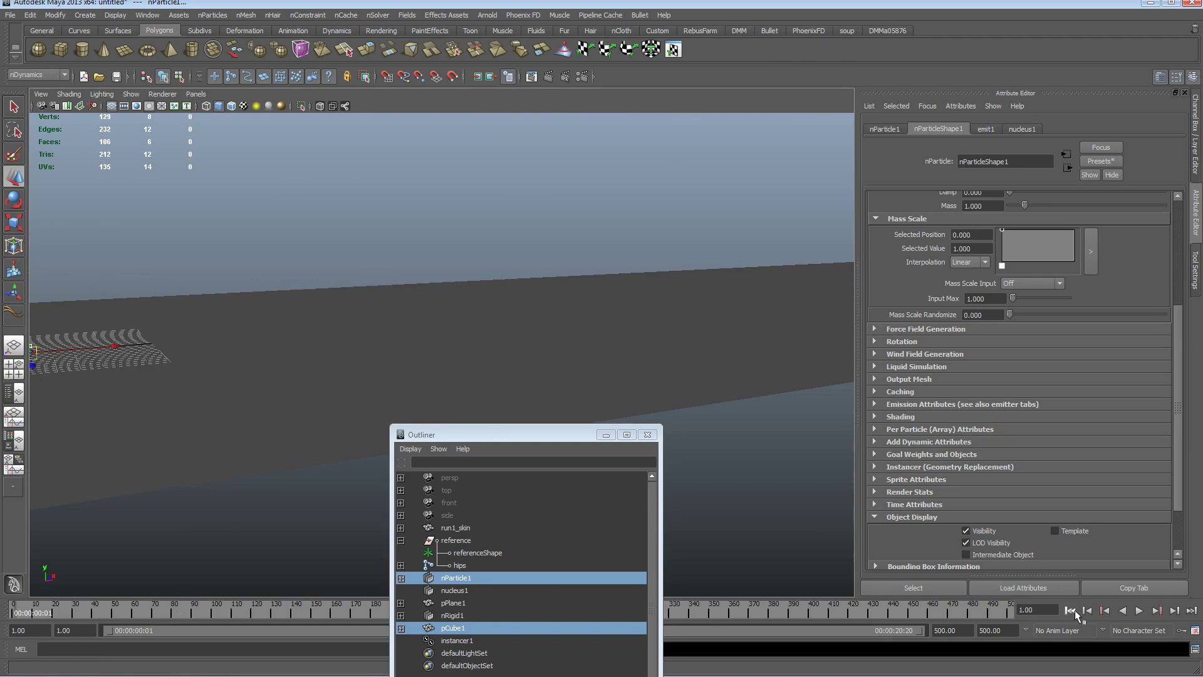
left_click(1140, 611)
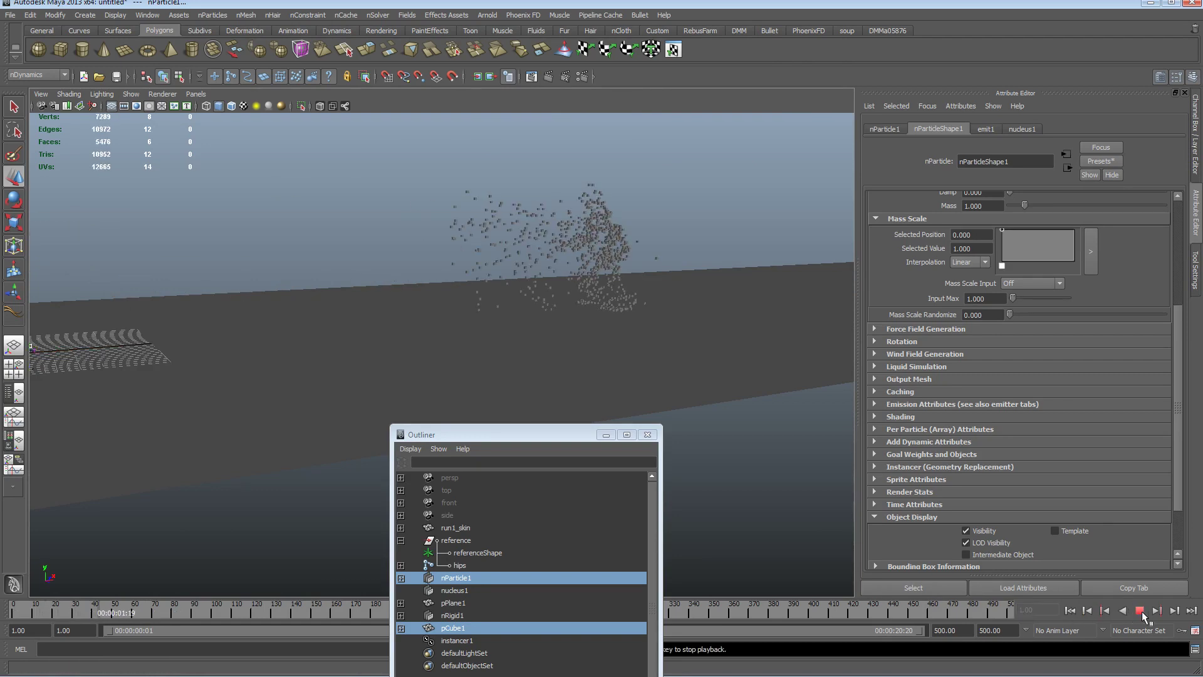
left_click(1141, 611)
middle_click_drag(514, 290, 378, 304, "alt")
right_click_drag(378, 303, 429, 284, "alt")
middle_click_drag(429, 284, 498, 285, "alt")
right_click_drag(498, 286, 282, 265, "alt")
Rescale the source cube pCube1 near the origin to resize the instances, and check the cube trail around the character
left_click_drag(530, 438, 635, 398)
middle_click_drag(158, 376, 656, 327, "alt")
right_click_drag(325, 381, 482, 338, "alt")
middle_click_drag(335, 341, 369, 347, "alt")
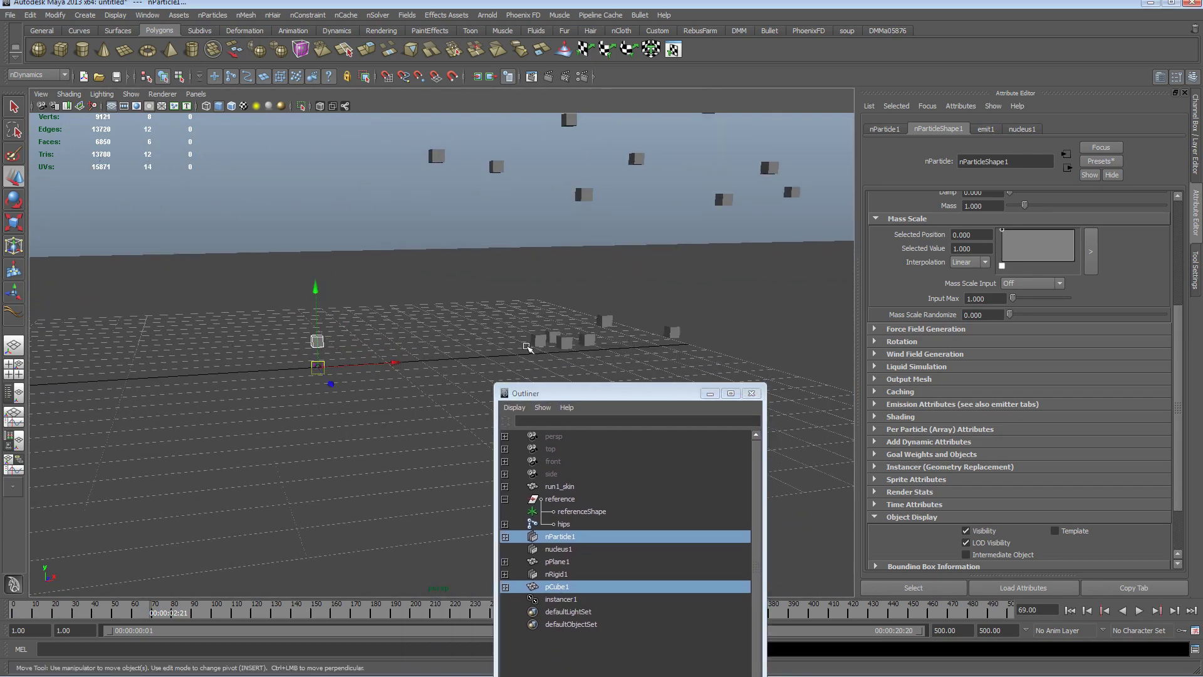
left_click(325, 340)
key("r")
left_click_drag(318, 342, 330, 282)
key("e")
right_click_drag(725, 282, 269, 291, "alt")
middle_click_drag(582, 307, 314, 320, "alt")
middle_click_drag(614, 285, 84, 322, "alt")
middle_click_drag(563, 233, 501, 227, "alt")
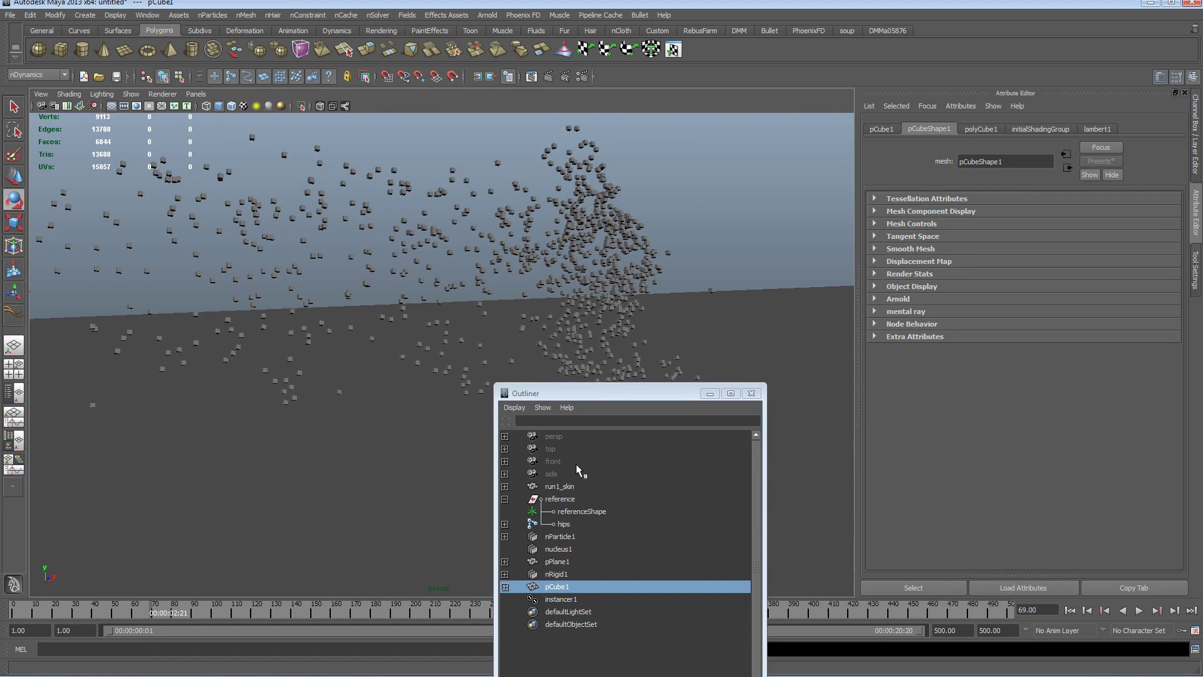
Add a Turbulence field to nParticle1
left_click(574, 536)
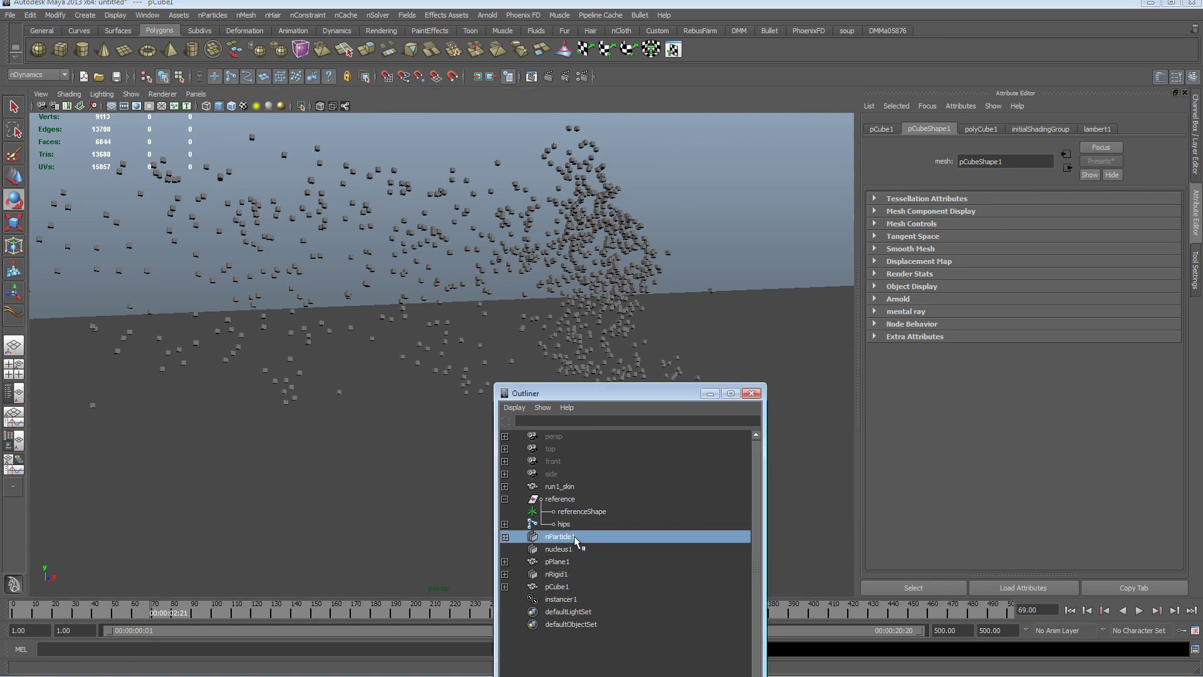
left_click_drag(628, 401, 565, 559)
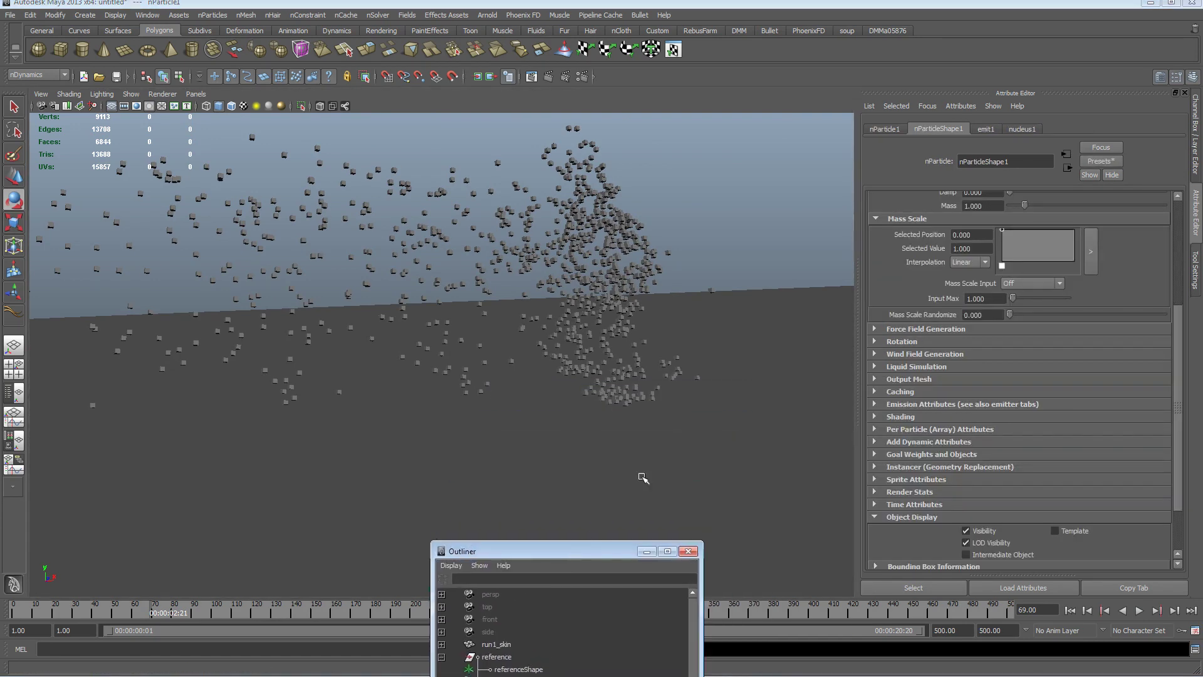
left_click(407, 15)
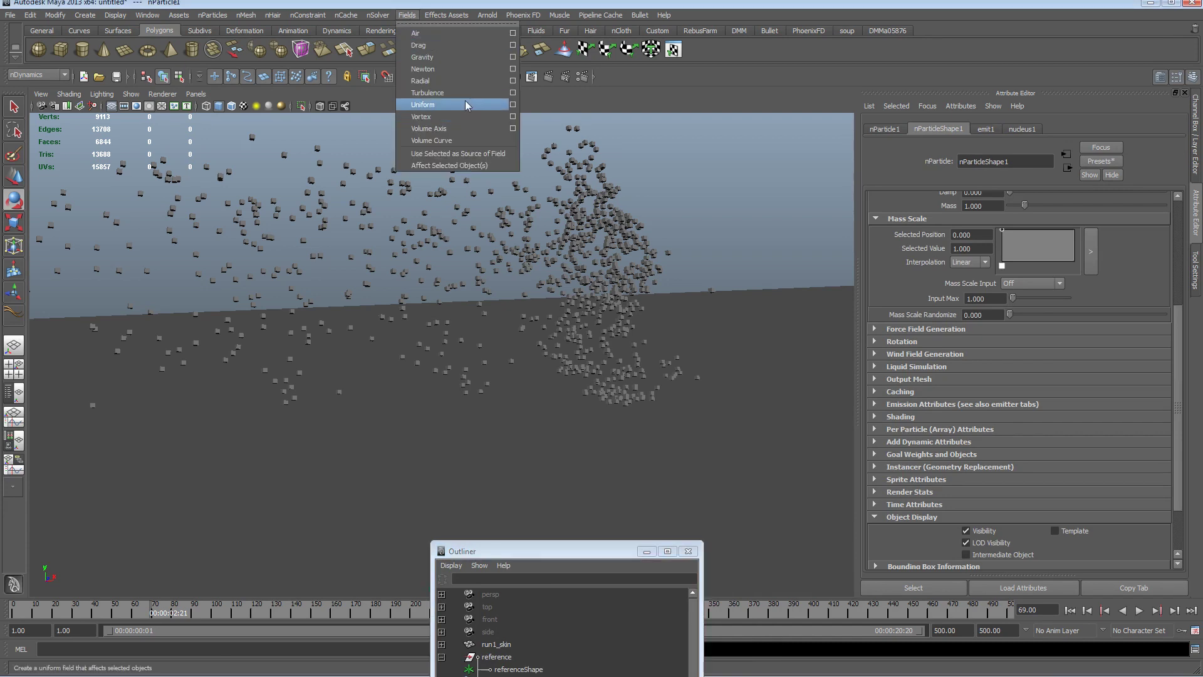
left_click(438, 89)
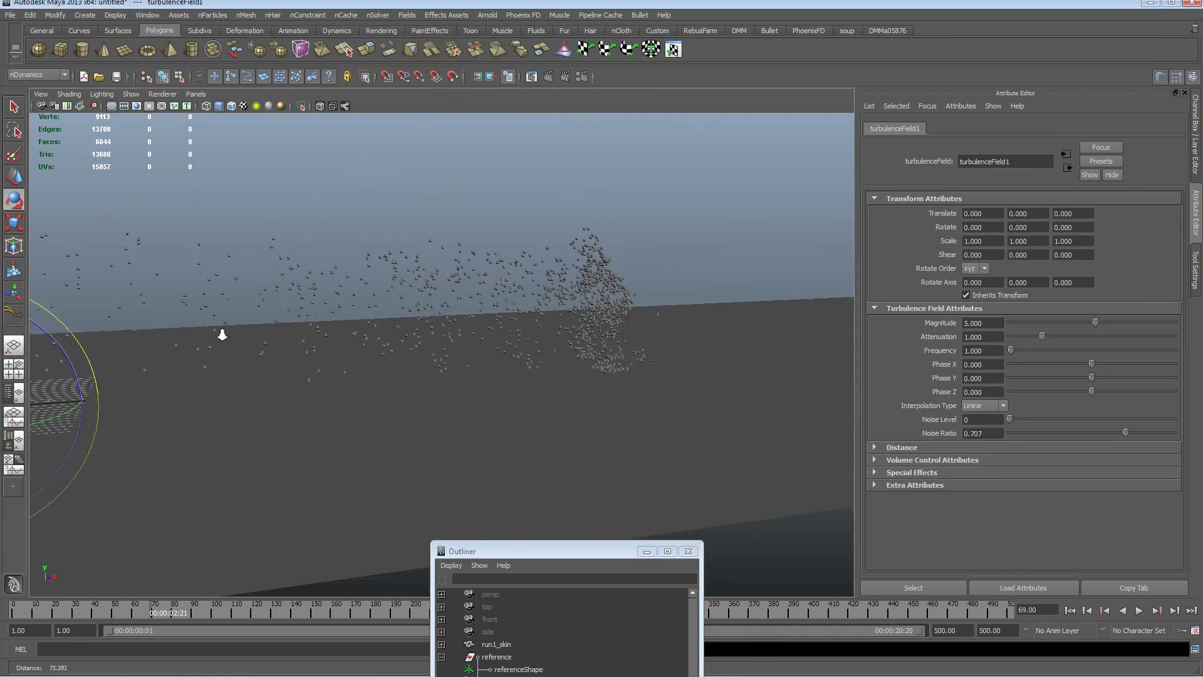
Raise the turbulence field straight up to about 10.293 in Translate Y
key("w")
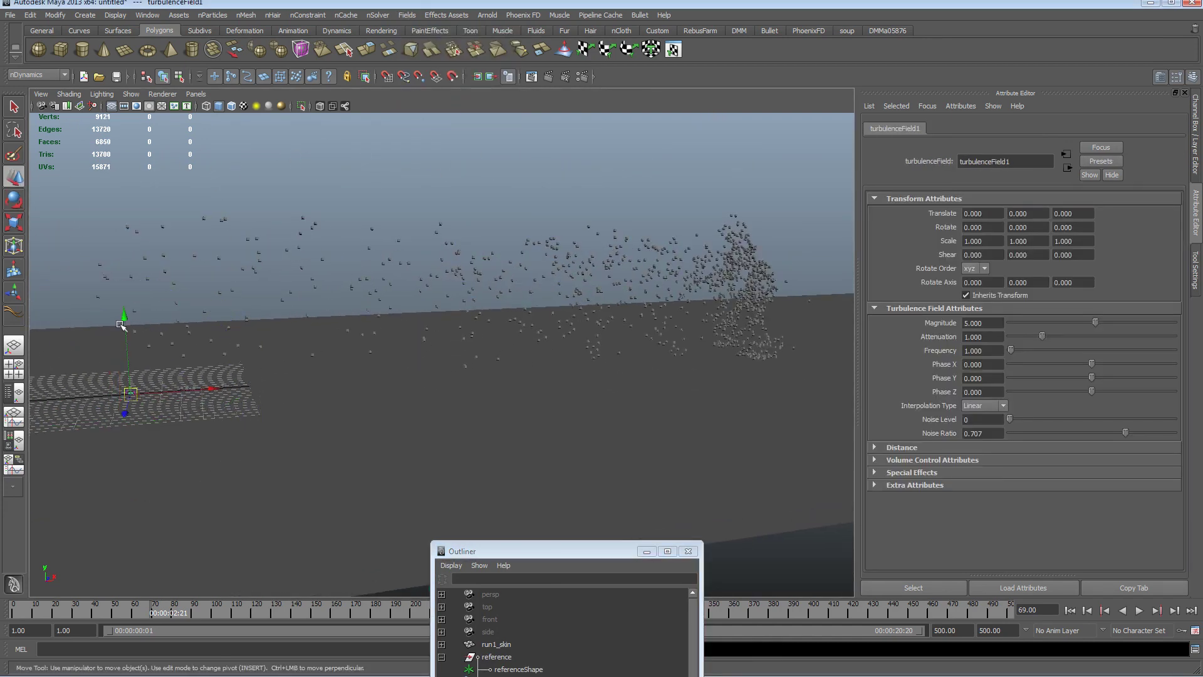
left_click_drag(124, 318, 117, 220)
scroll(229, 313, "down", 2)
middle_click_drag(231, 317, 344, 316, "alt")
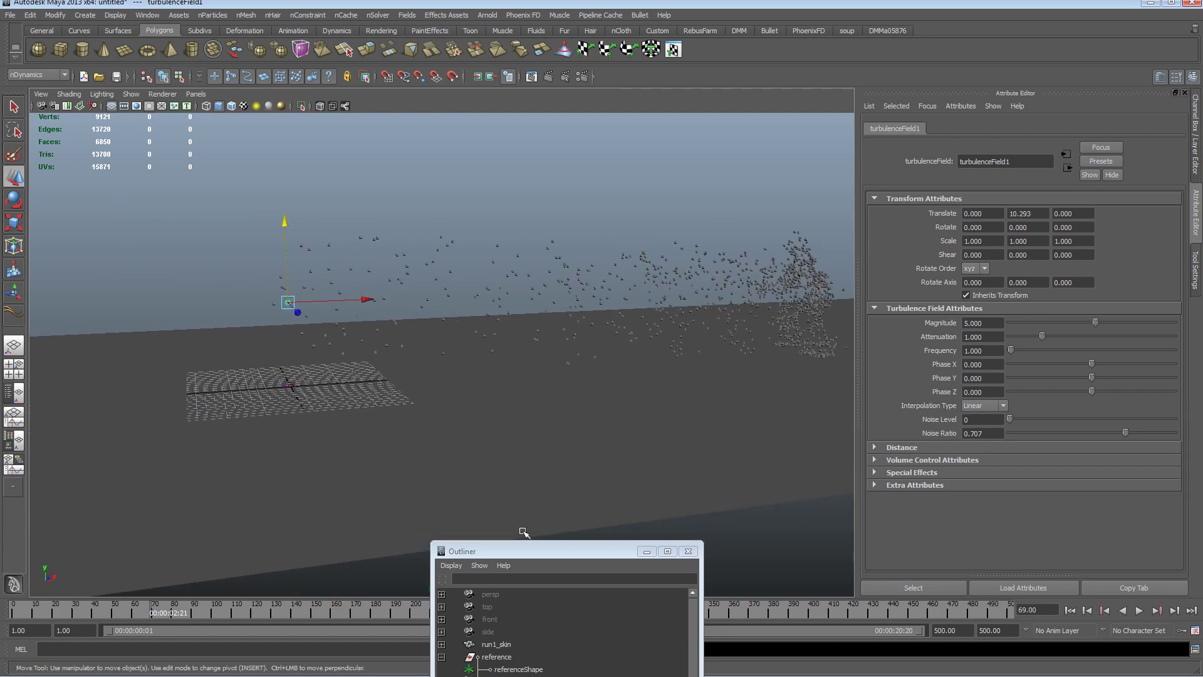
Parent turbulenceField1 to run1_skin in the Outliner and minimize the Outliner window
left_click_drag(523, 537, 510, 277)
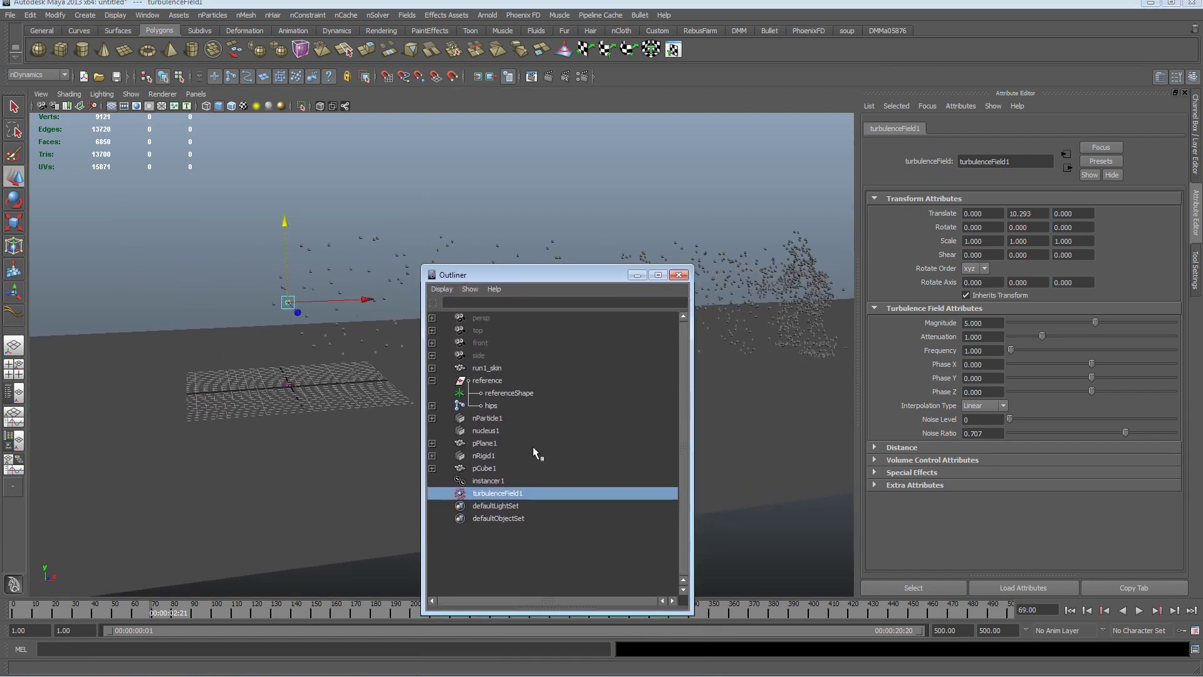
left_click(502, 370, "ctrl")
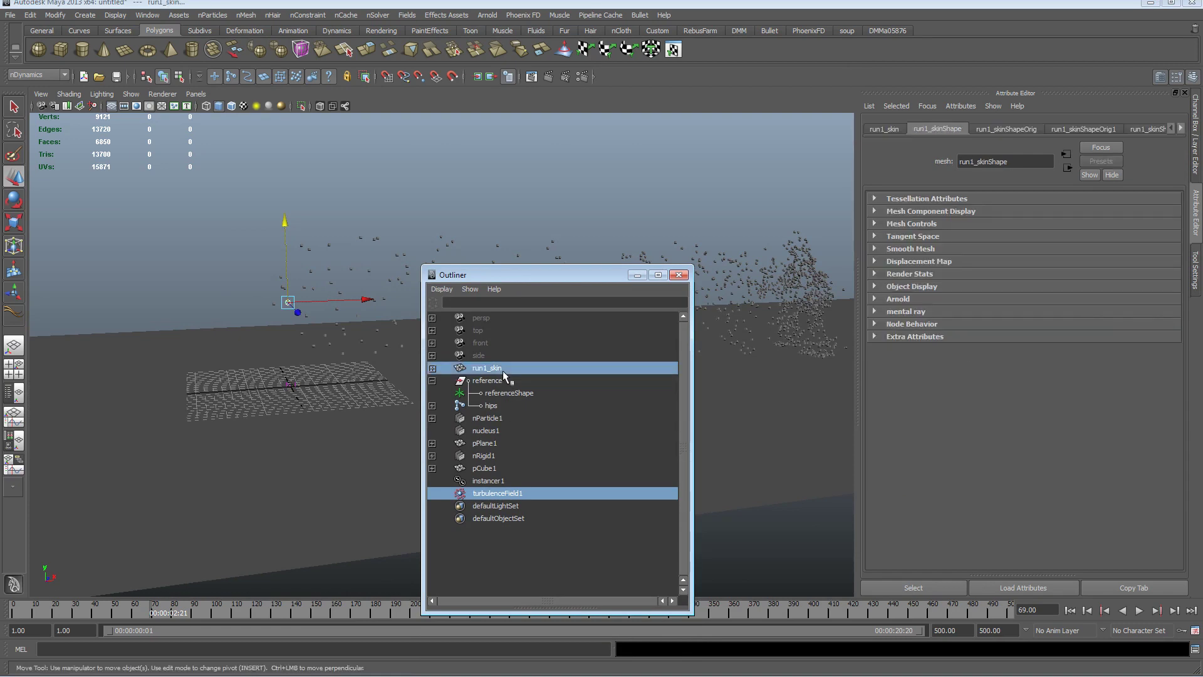
key("p")
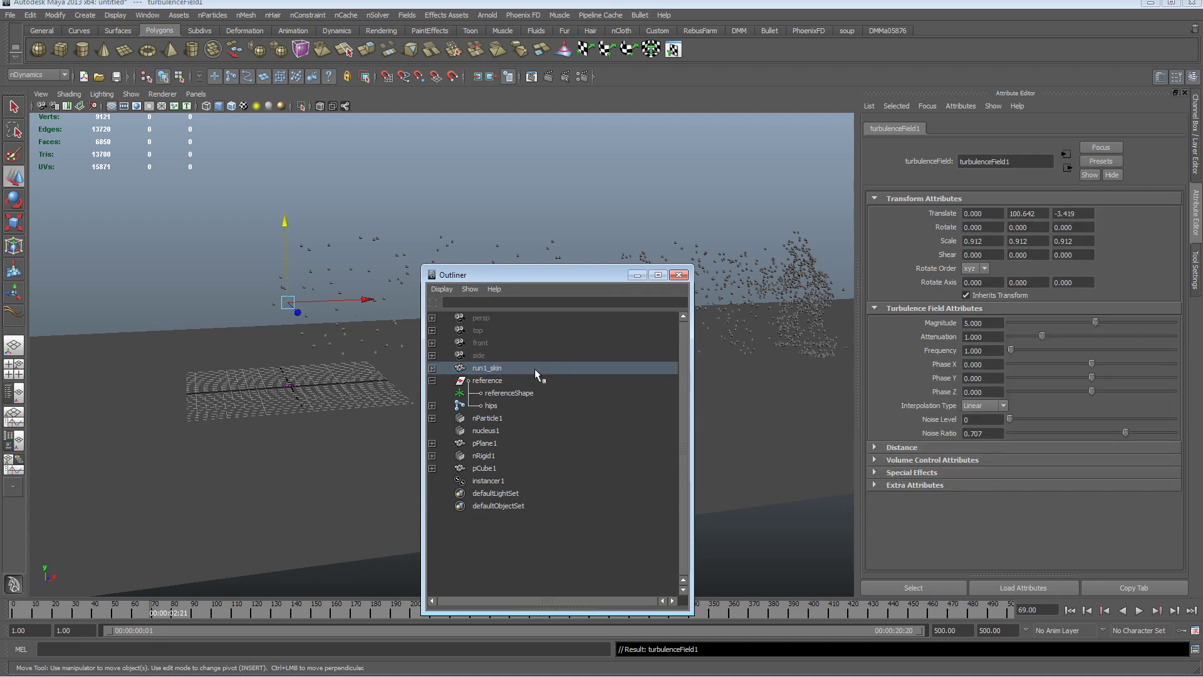
left_click(639, 276)
Set the turbulence field's Magnitude to 84.733 and make a playblast of the simulation from the first frame
left_click(1070, 611)
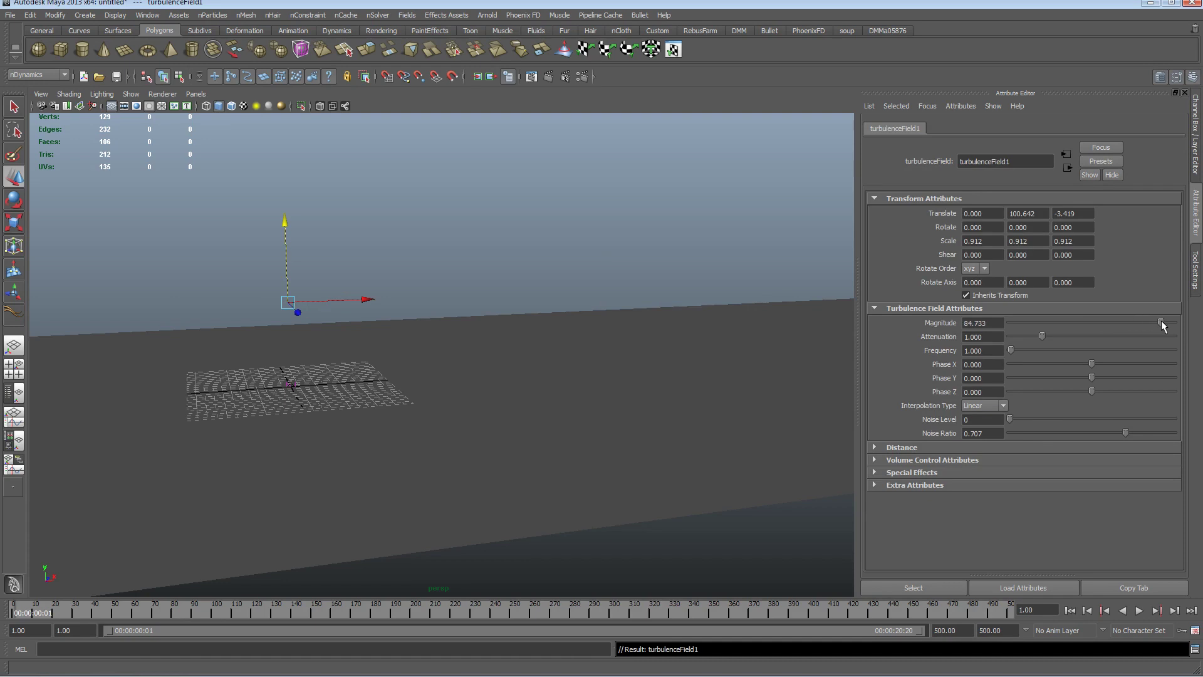
left_click(147, 15)
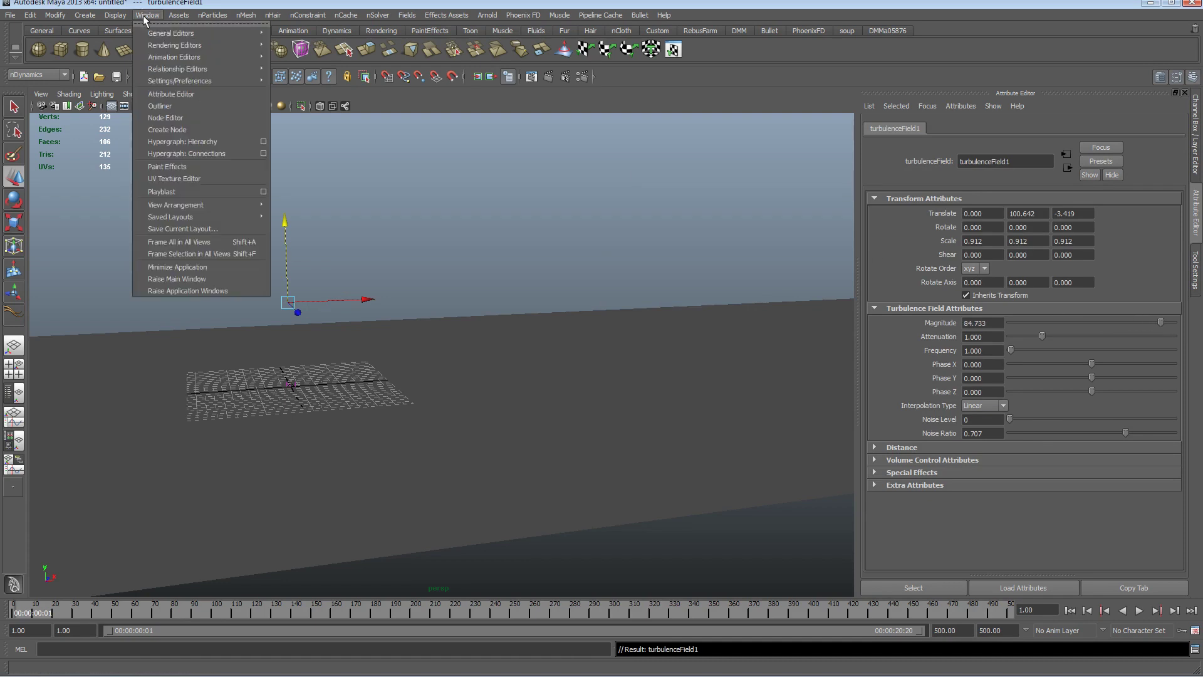
left_click(186, 192)
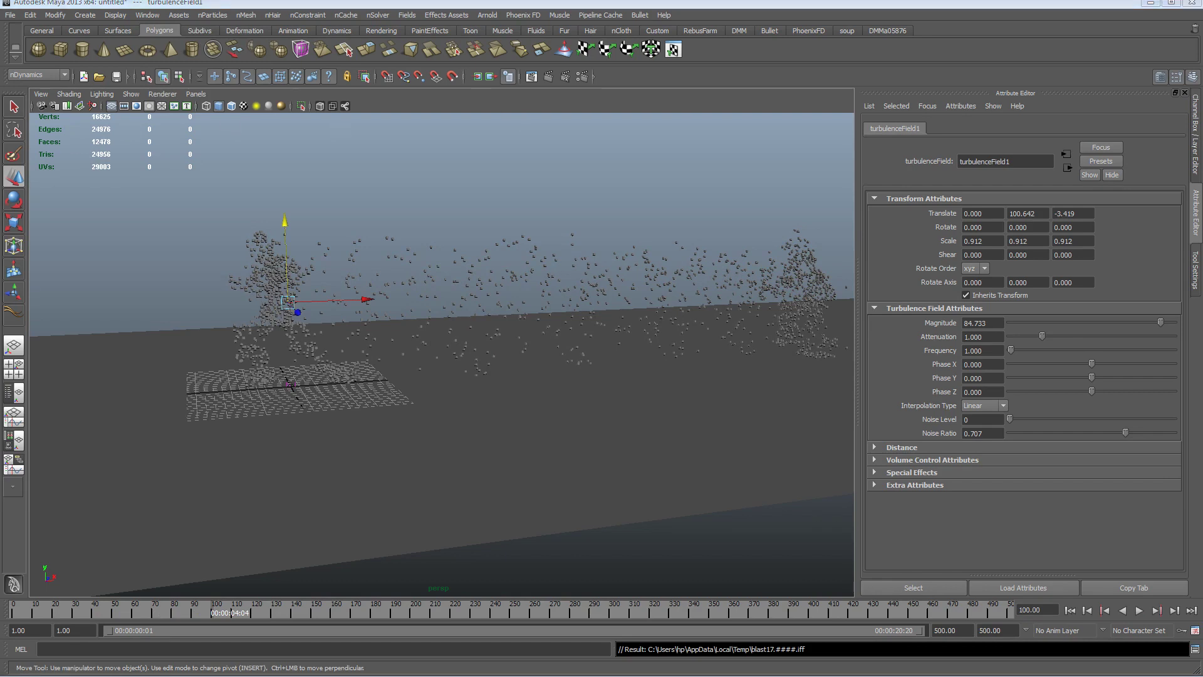
Set the turbulence field's Magnitude to 500
left_click_drag(526, 186, 599, 162)
left_click(914, 156)
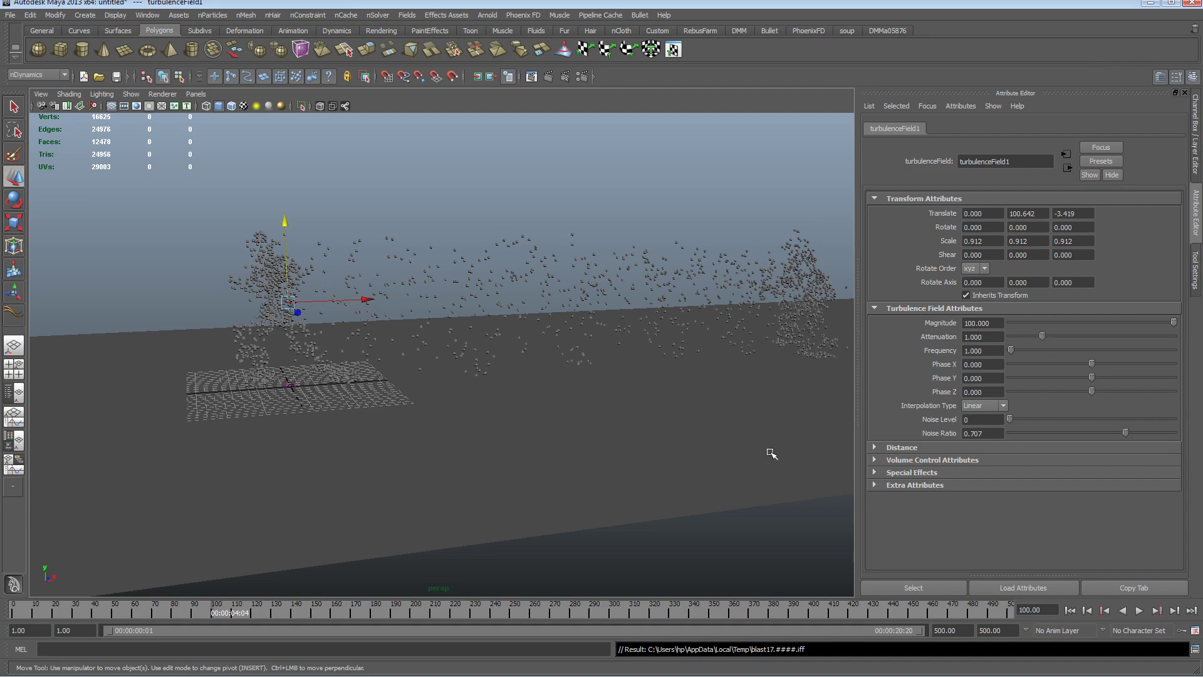
left_click_drag(573, 427, 556, 422, "alt")
right_click_drag(555, 421, 542, 425, "alt")
middle_click_drag(506, 407, 559, 404, "alt")
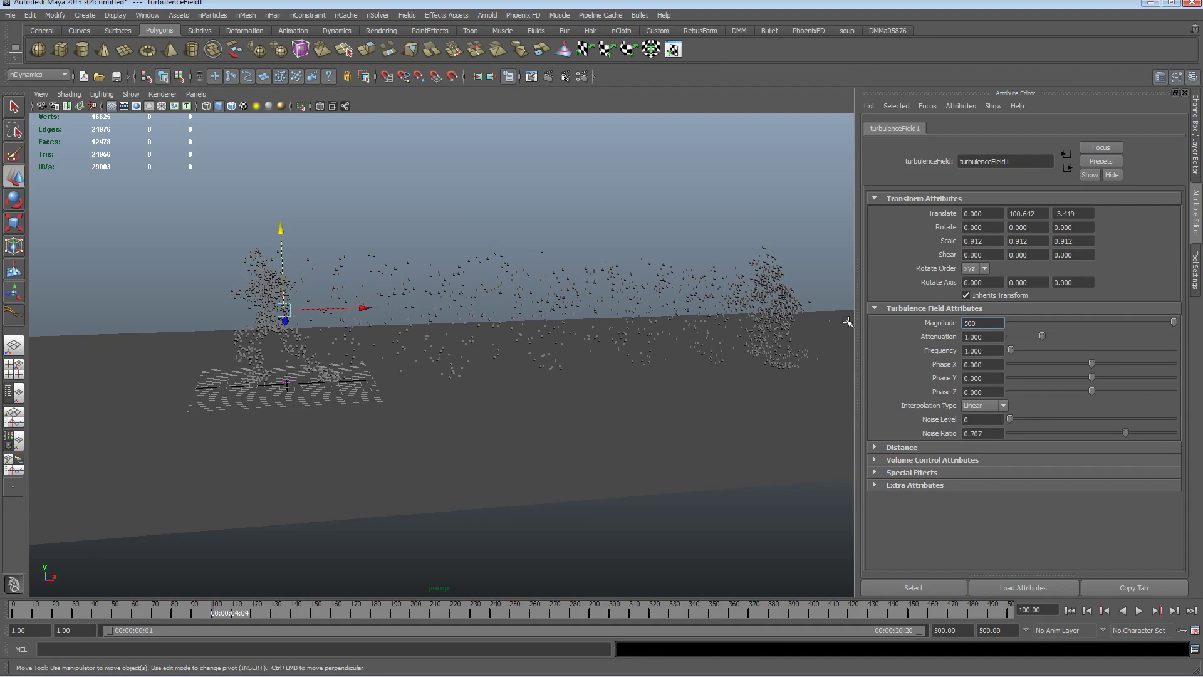
middle_click_drag(585, 309, 600, 296, "alt")
left_click_drag(599, 296, 612, 294, "alt")
right_click_drag(444, 334, 553, 354, "alt")
middle_click_drag(566, 369, 532, 389, "alt")
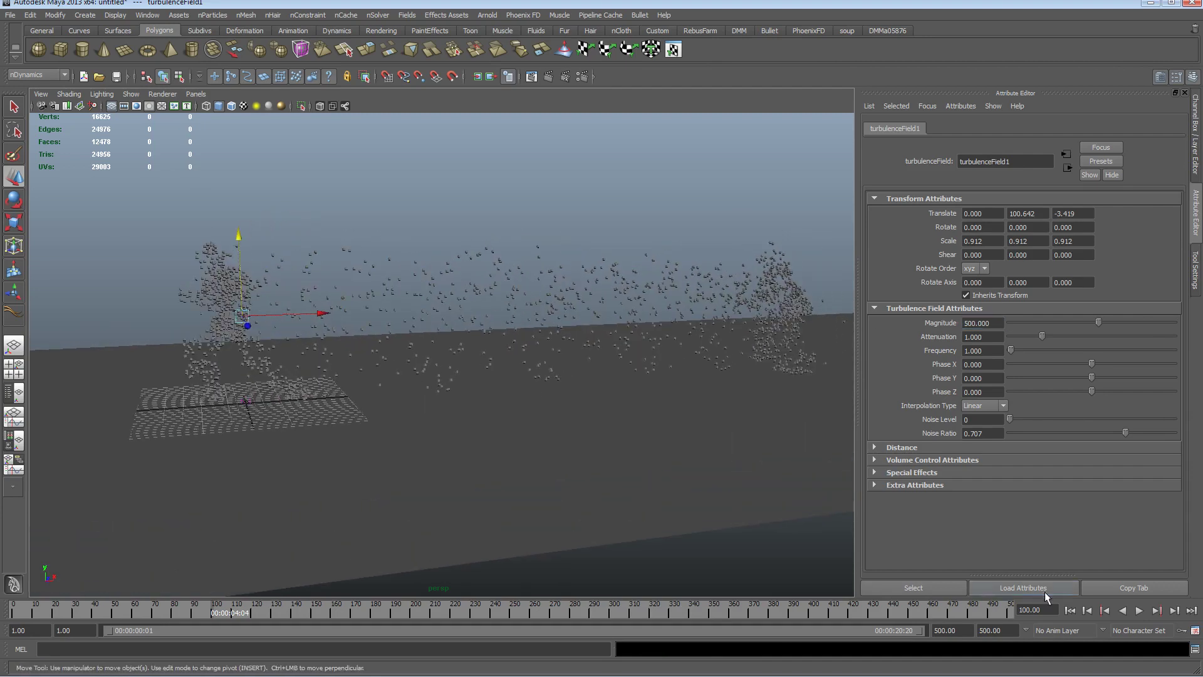
Start a playblast of the simulation from the first frame and interrupt it
left_click(1069, 610)
left_click(153, 17)
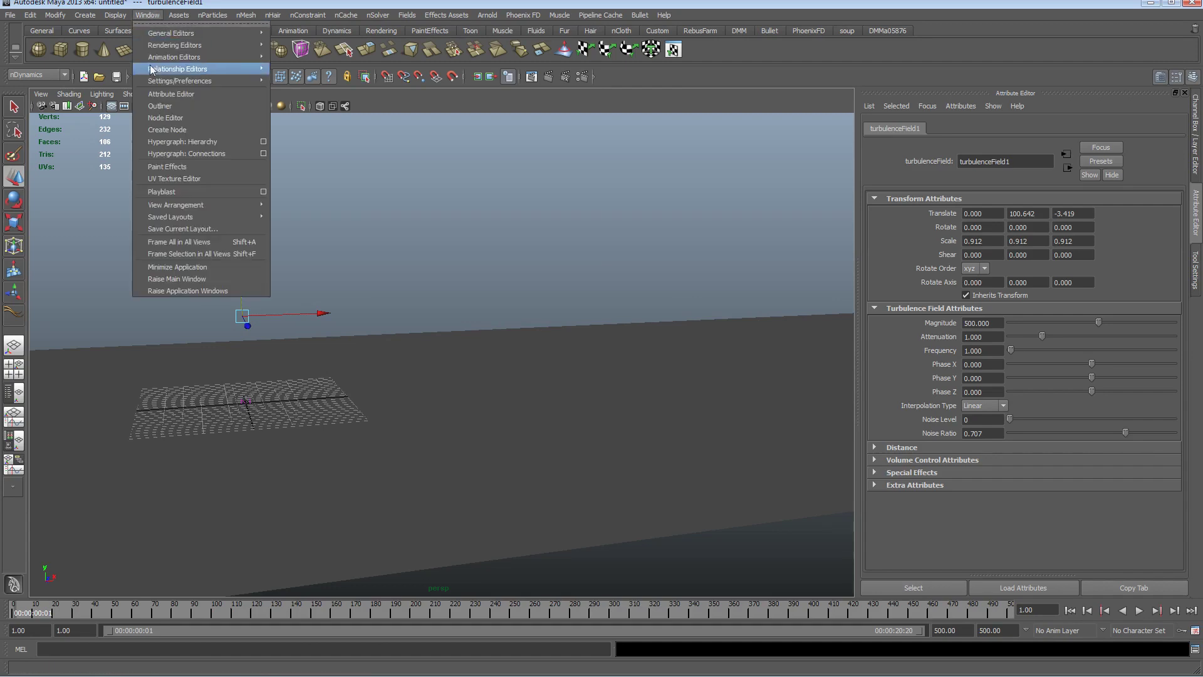
left_click(182, 167)
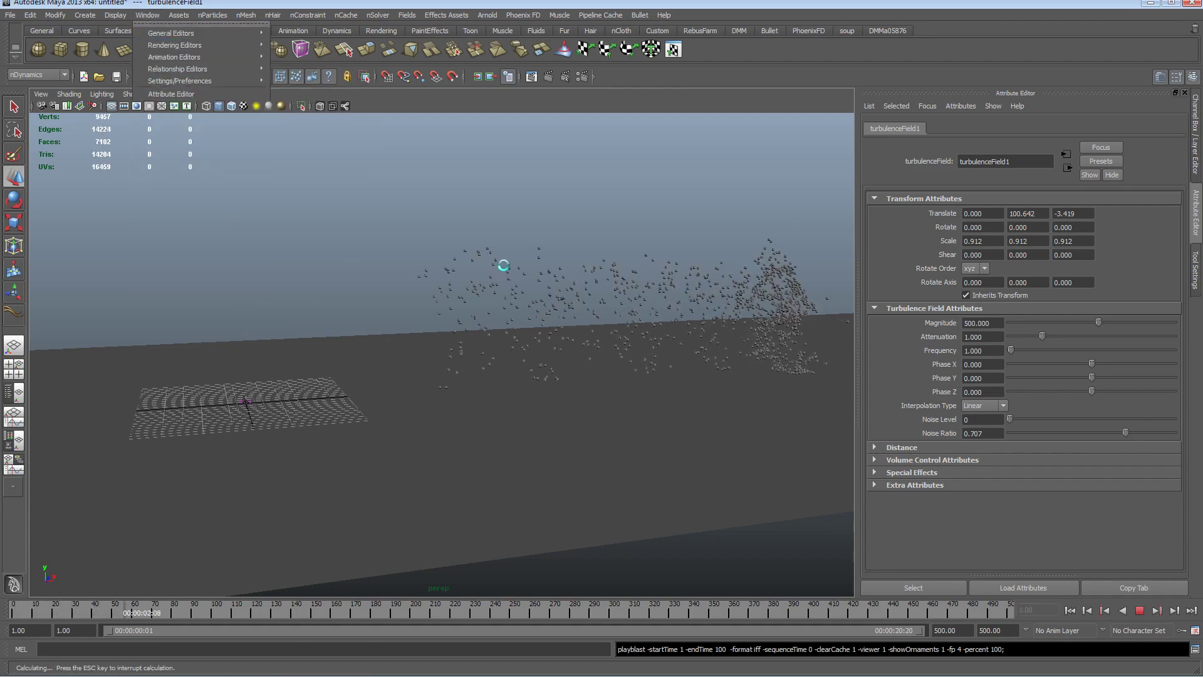
key("Escape")
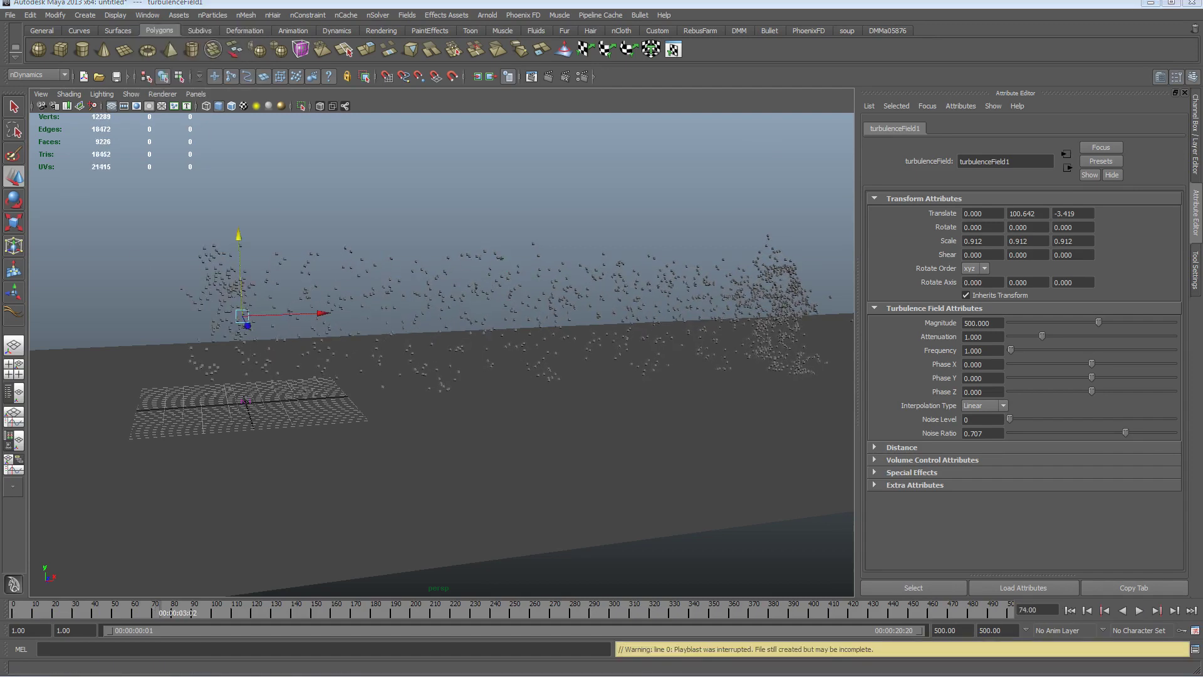
Lower the Drag of nParticle1 to 0.041 in its Dynamic Properties and move the Outliner out of the way
left_click(332, 222)
left_click(144, 15)
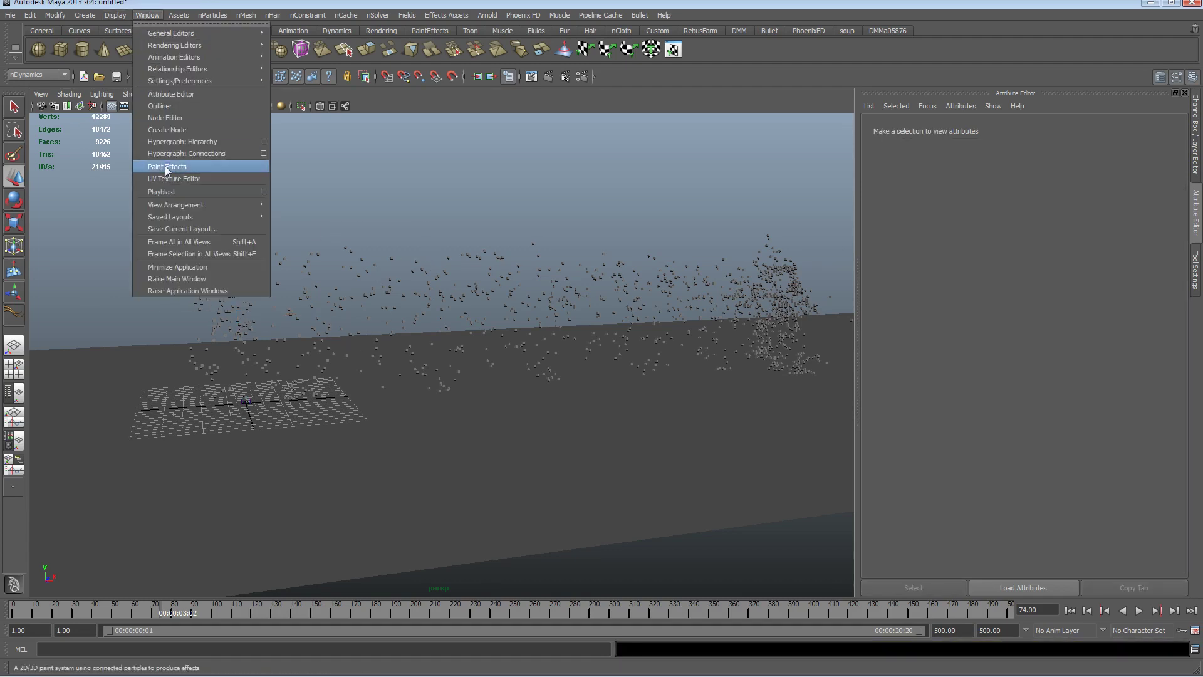
left_click(179, 108)
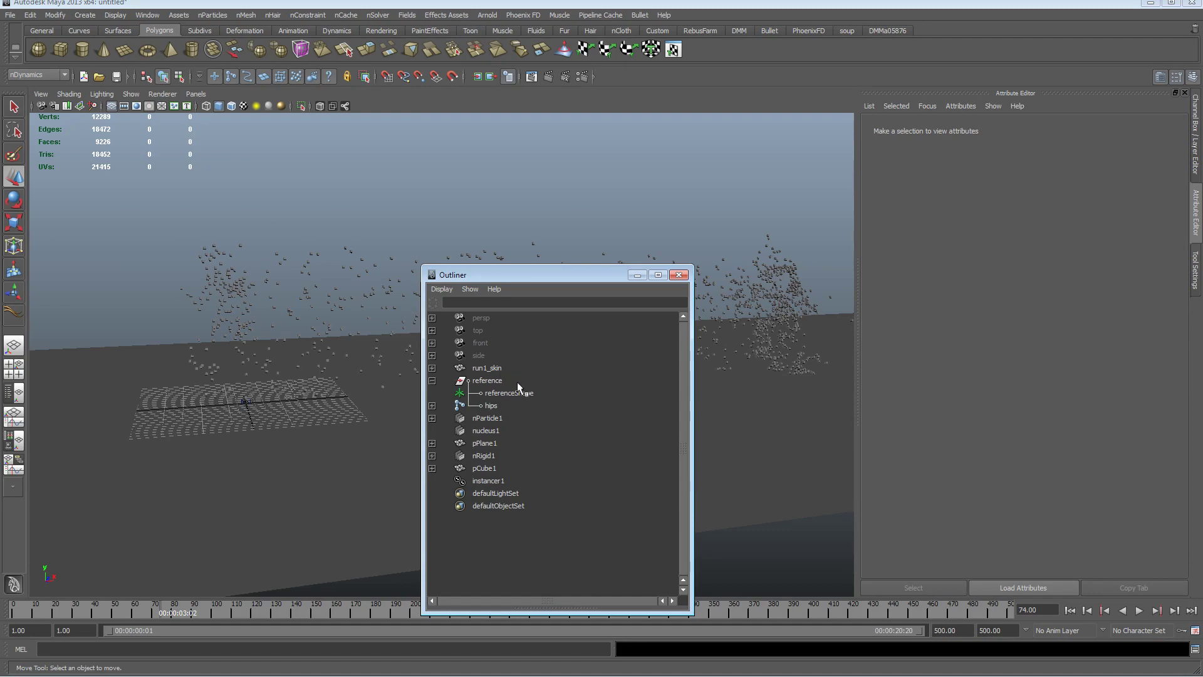
left_click(501, 418)
scroll(1051, 353, "up", 5)
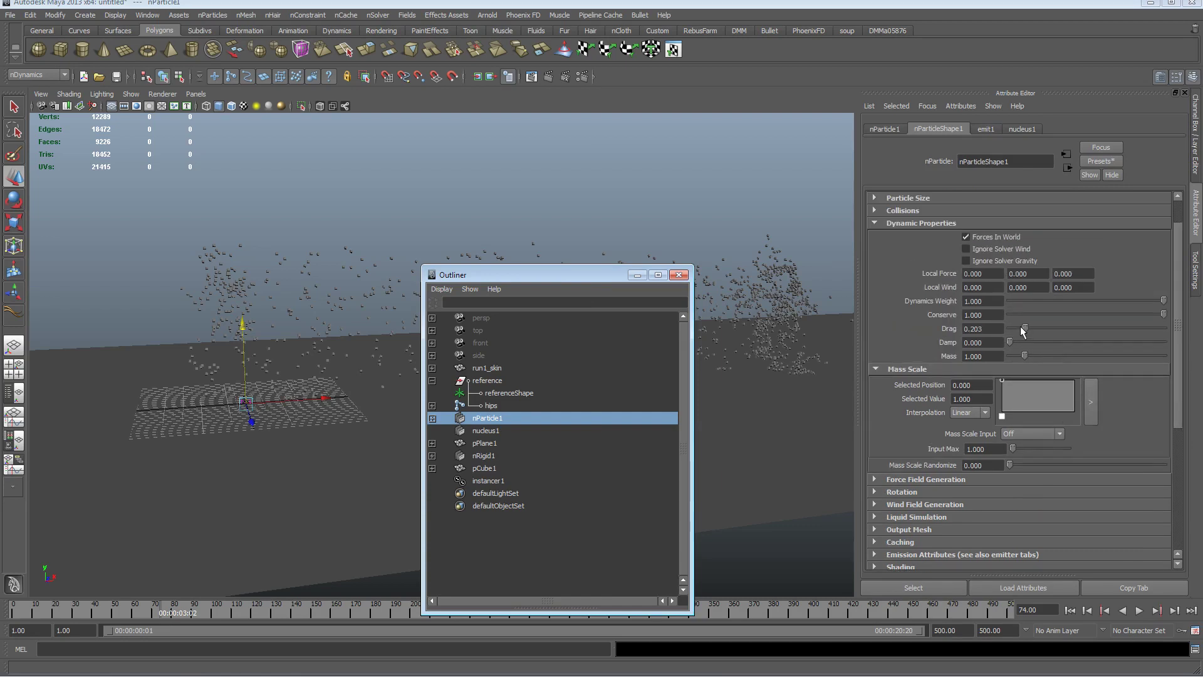
left_click_drag(1023, 331, 1017, 332)
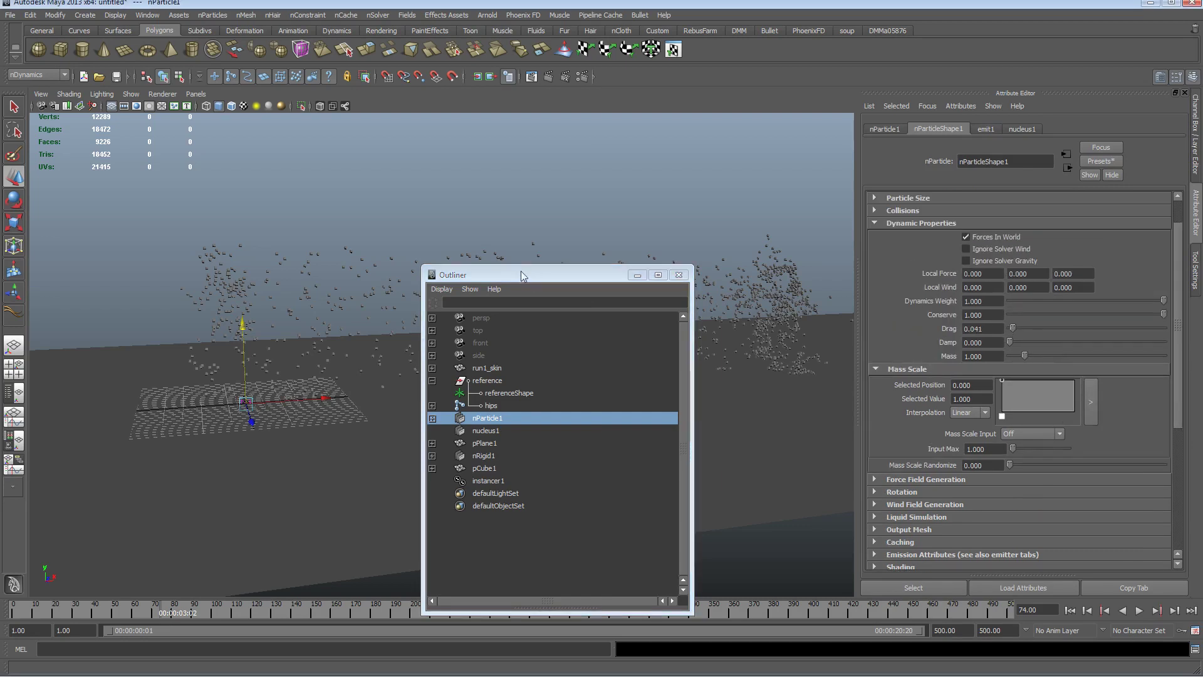
left_click_drag(521, 271, 426, 586)
Play the simulation from the first frame to check how the cube trail moves with the reduced drag
left_click(1069, 609)
left_click(1139, 609)
left_click(1141, 609)
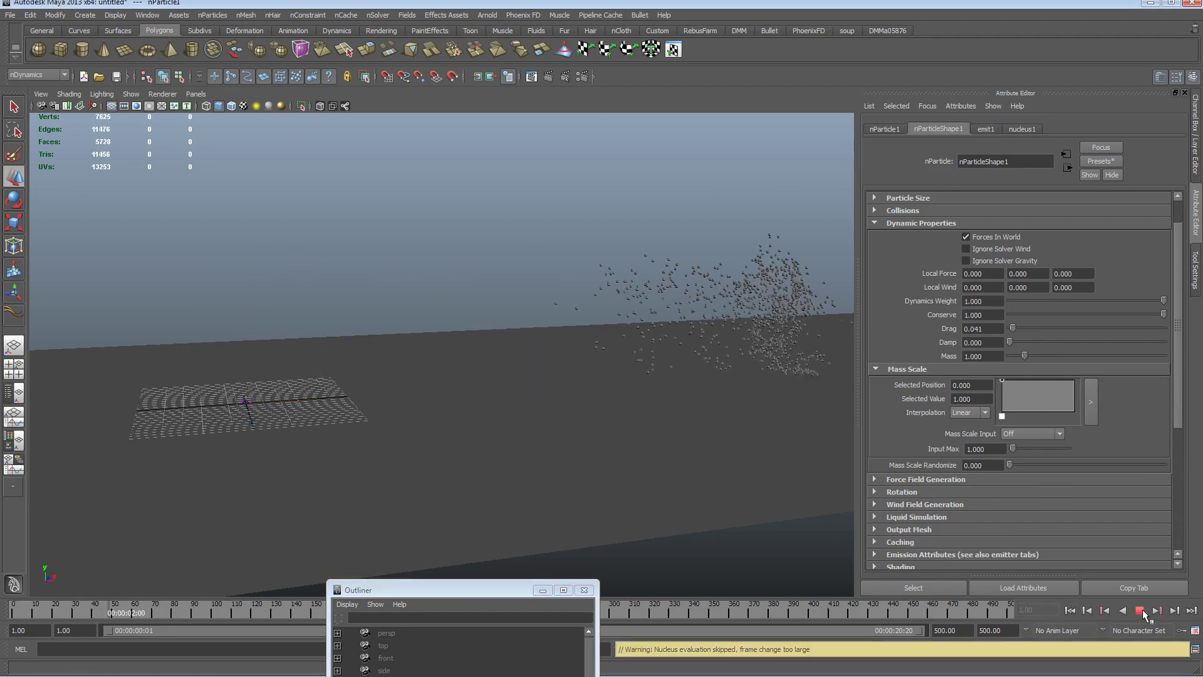
left_click(1142, 612)
left_click_drag(575, 429, 595, 407, "alt")
right_click_drag(595, 407, 548, 442, "alt")
Show nParticles in the perspective viewport and play the simulation from the first frame
left_click(1069, 610)
left_click(131, 93)
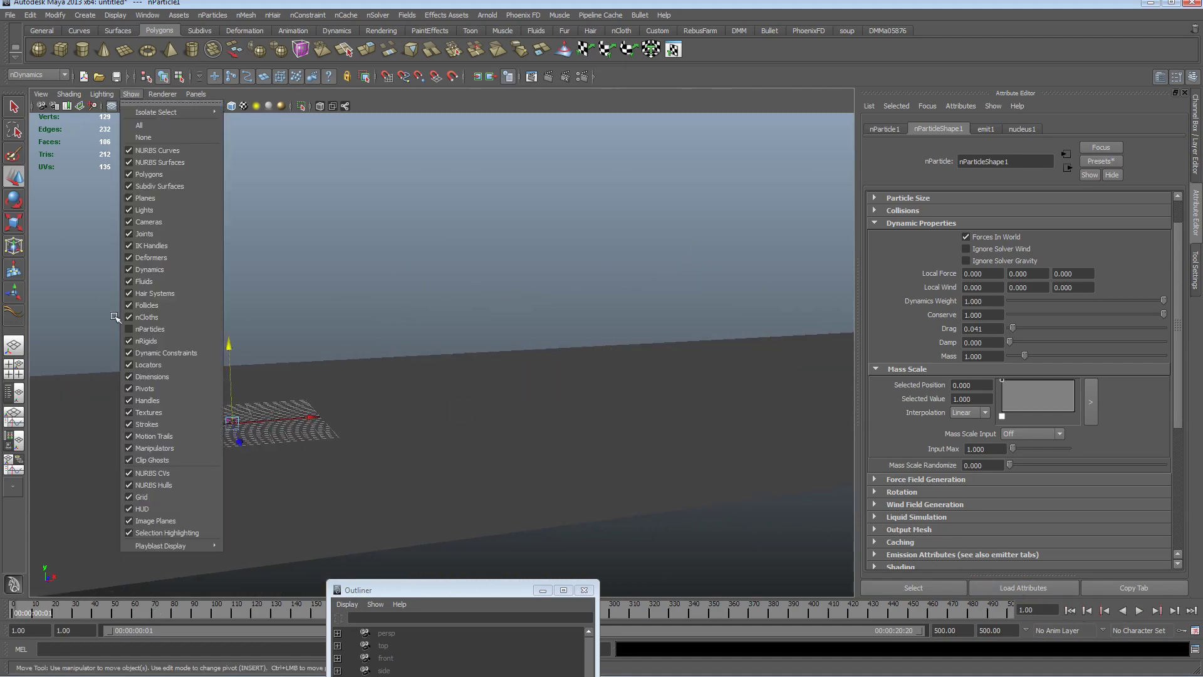
left_click(143, 329)
left_click_drag(437, 323, 424, 317, "alt")
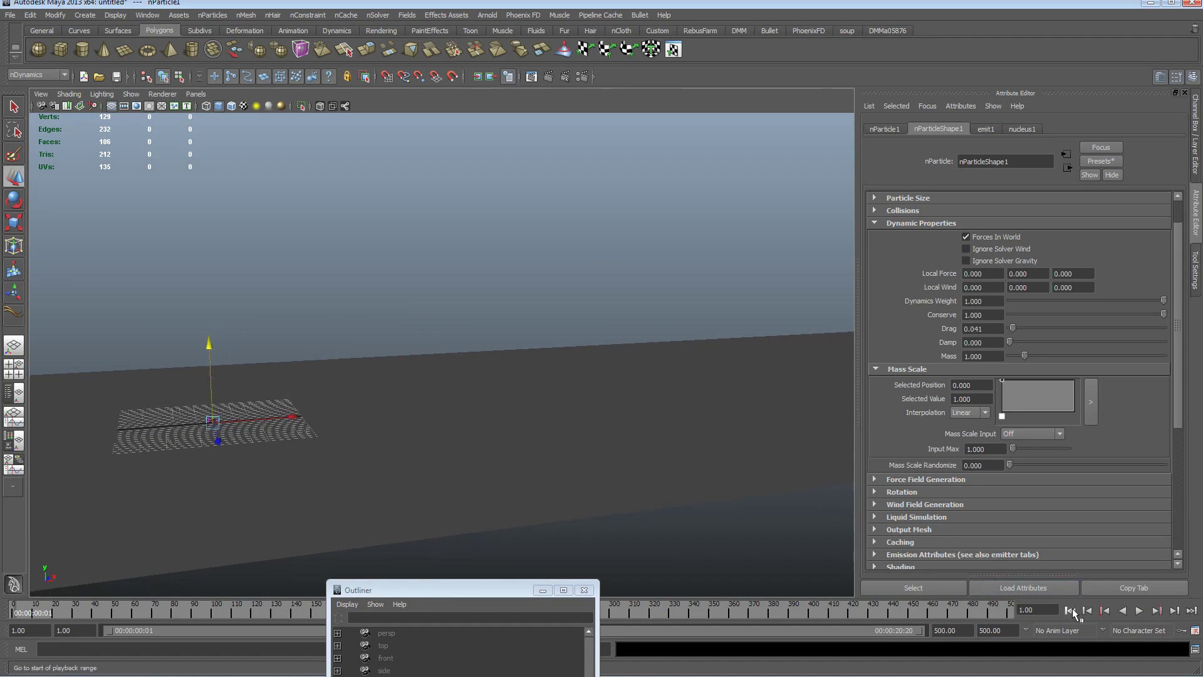
left_click(1139, 610)
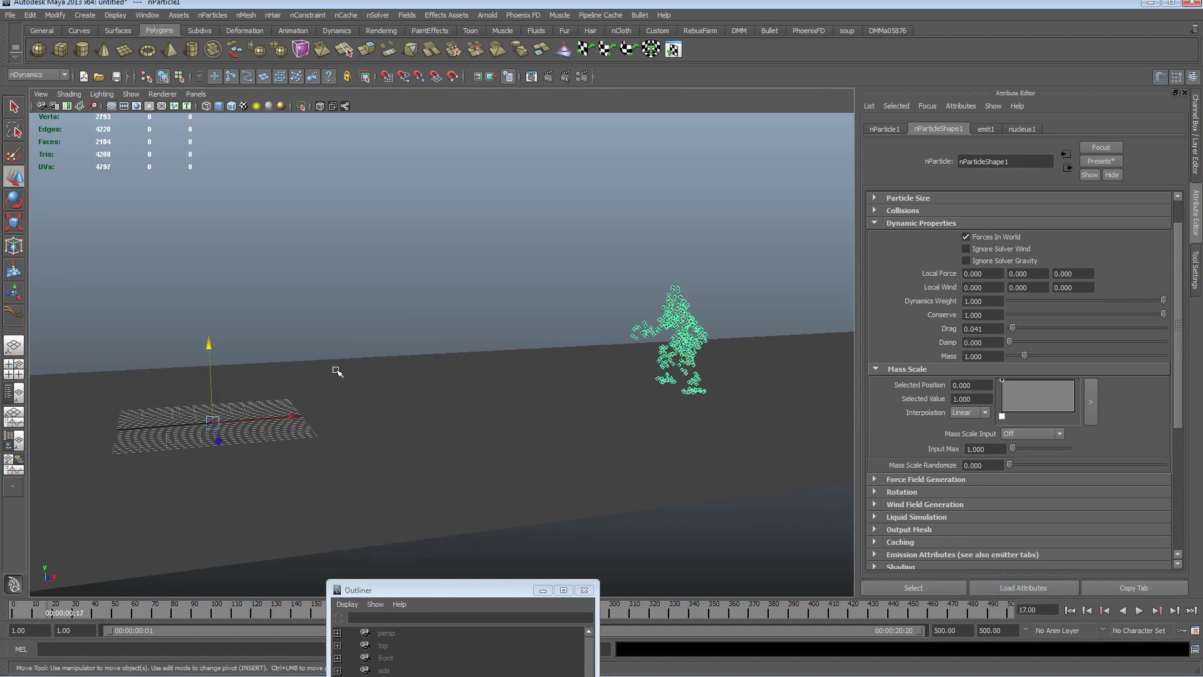
Delete nParticle1 and nucleus1 in the Outliner
left_click_drag(457, 588, 394, 148)
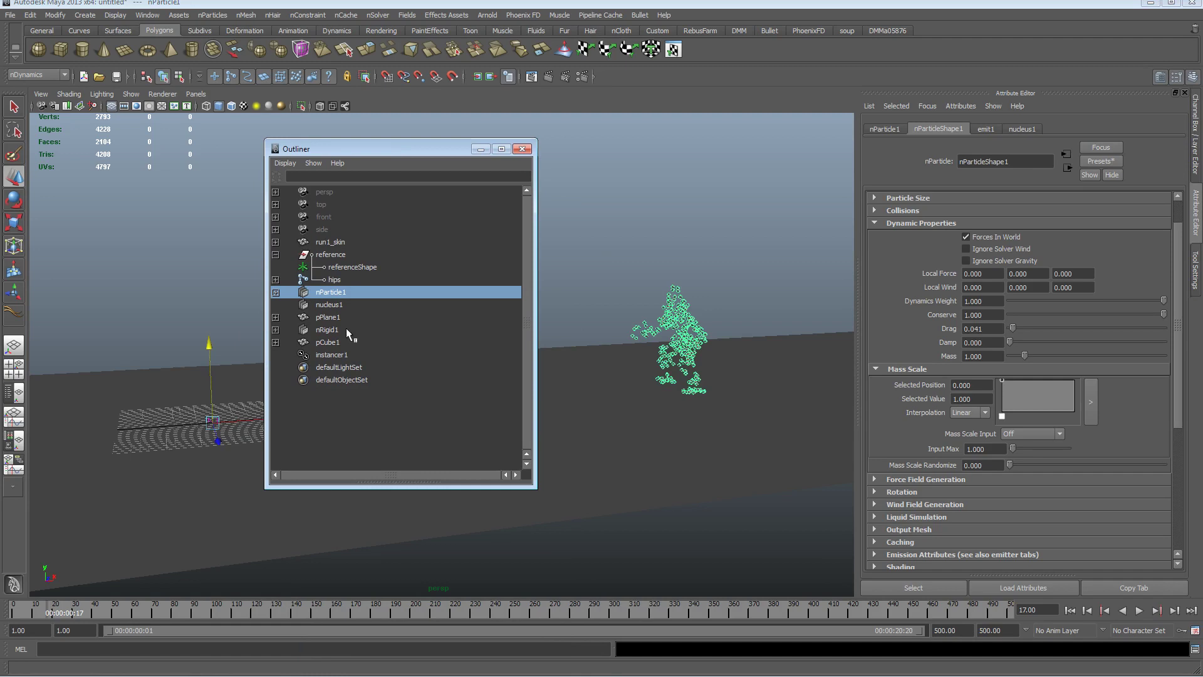
left_click(344, 290)
key("Delete")
left_click(344, 291)
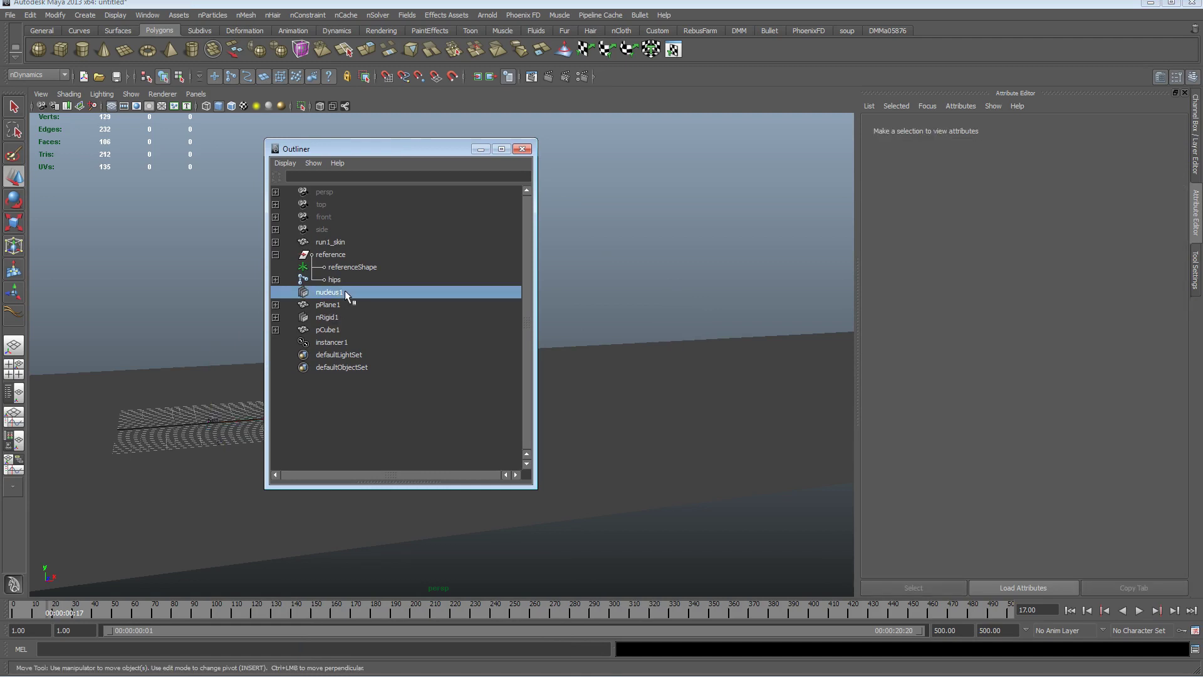
key("Delete")
key("Delete")
Collapse the reference hierarchy, make layer1 visible and close the Outliner
left_click(340, 304)
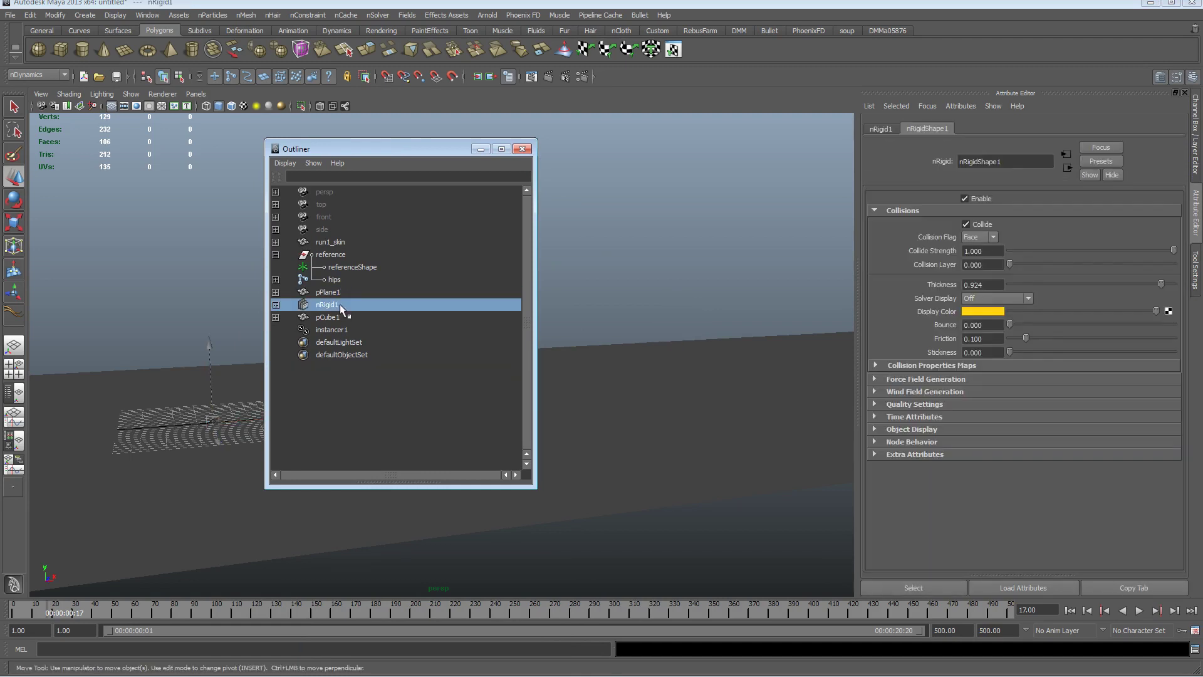
left_click(275, 254)
left_click(335, 255)
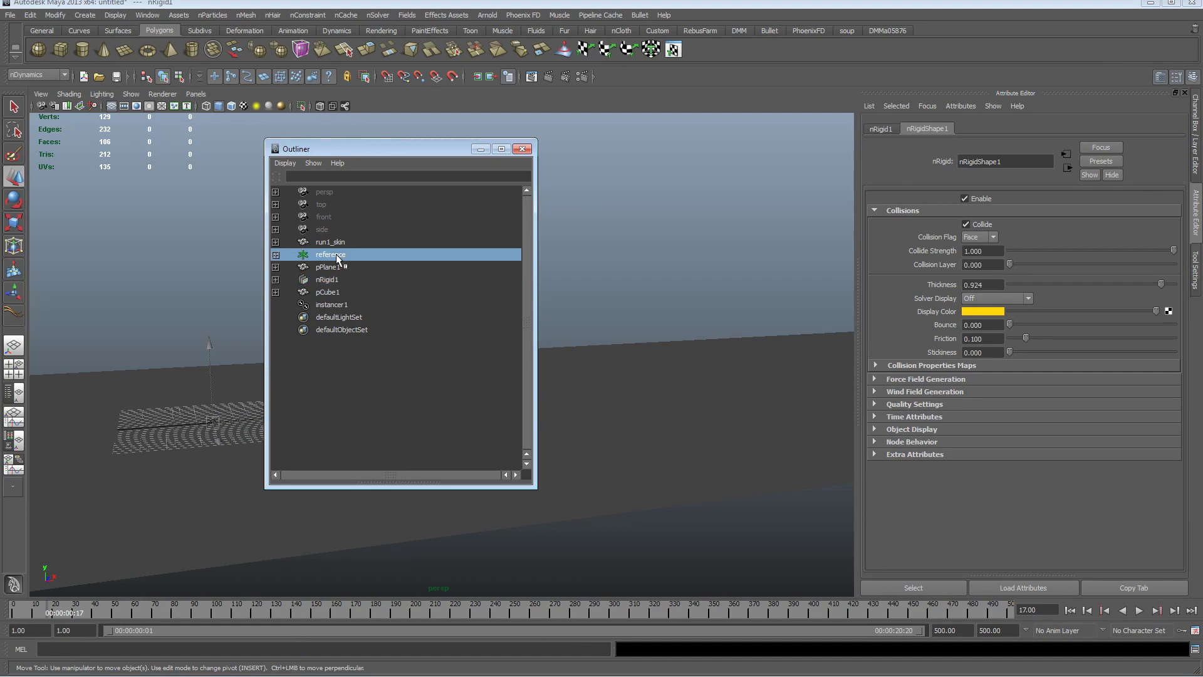
left_click(1196, 157)
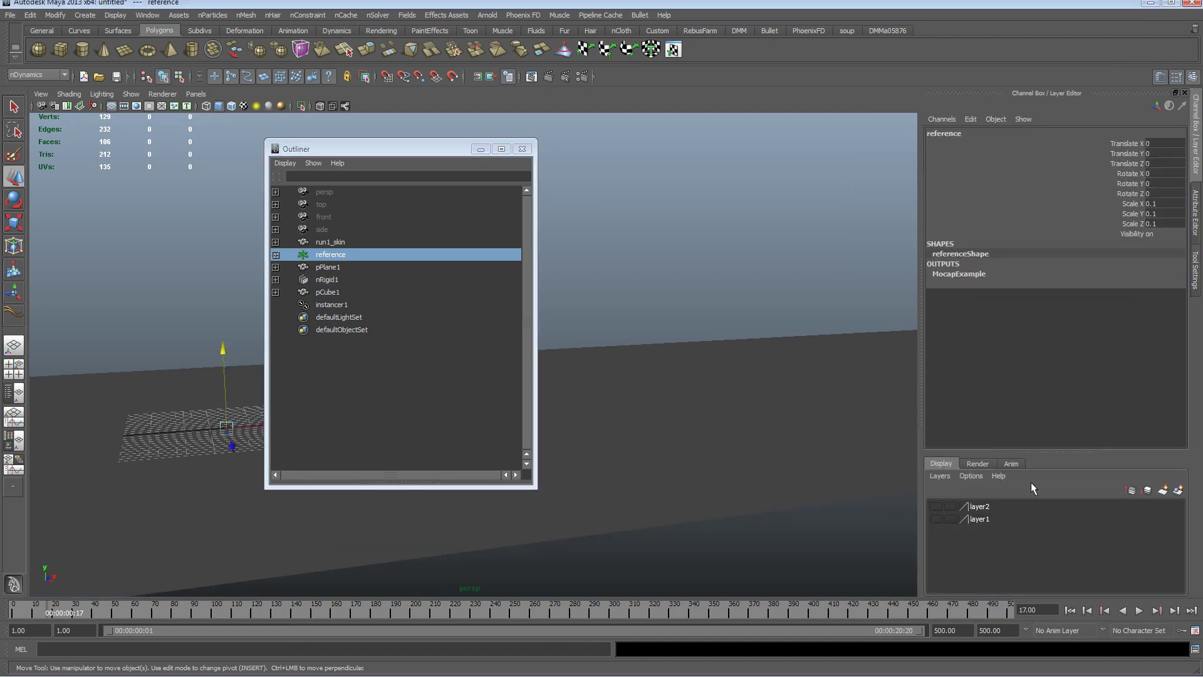
left_click(936, 519)
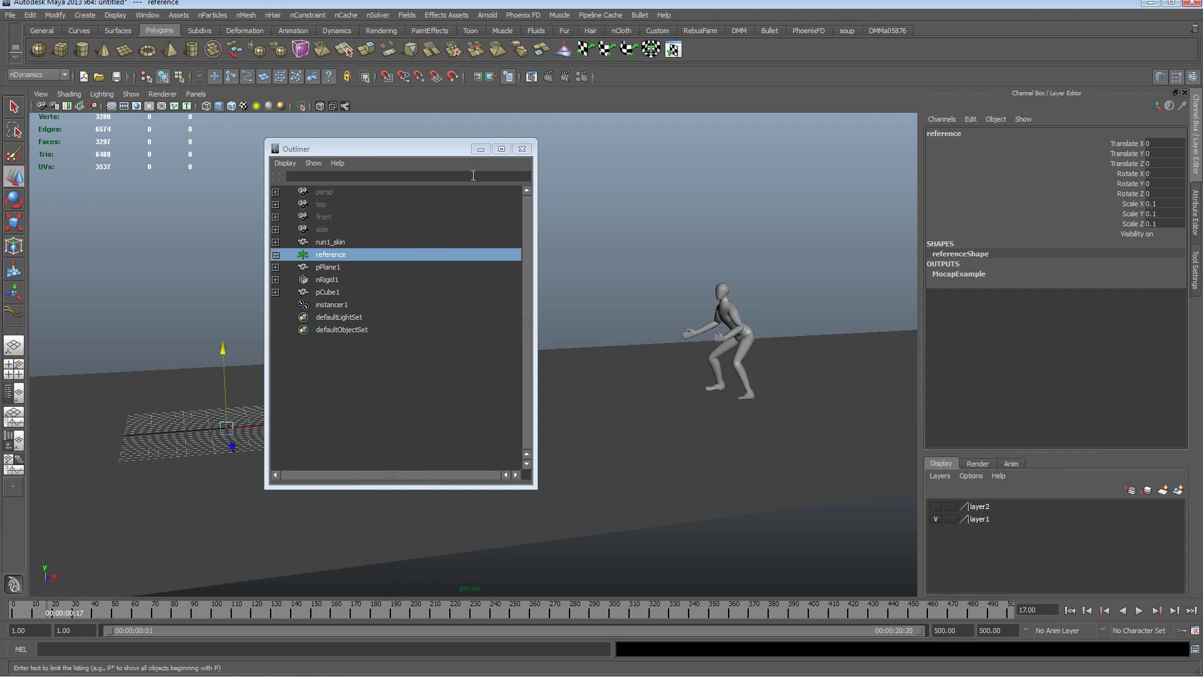
left_click(521, 149)
Play the character's run animation from the first frame
left_click(1070, 611)
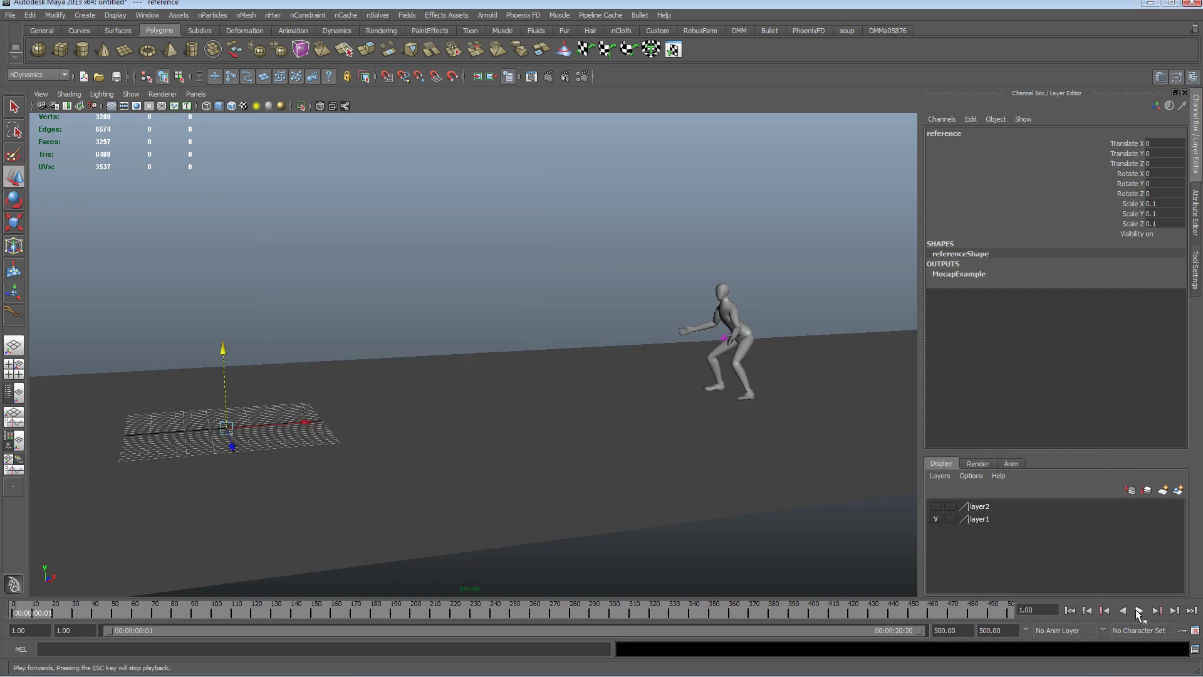
left_click(1139, 611)
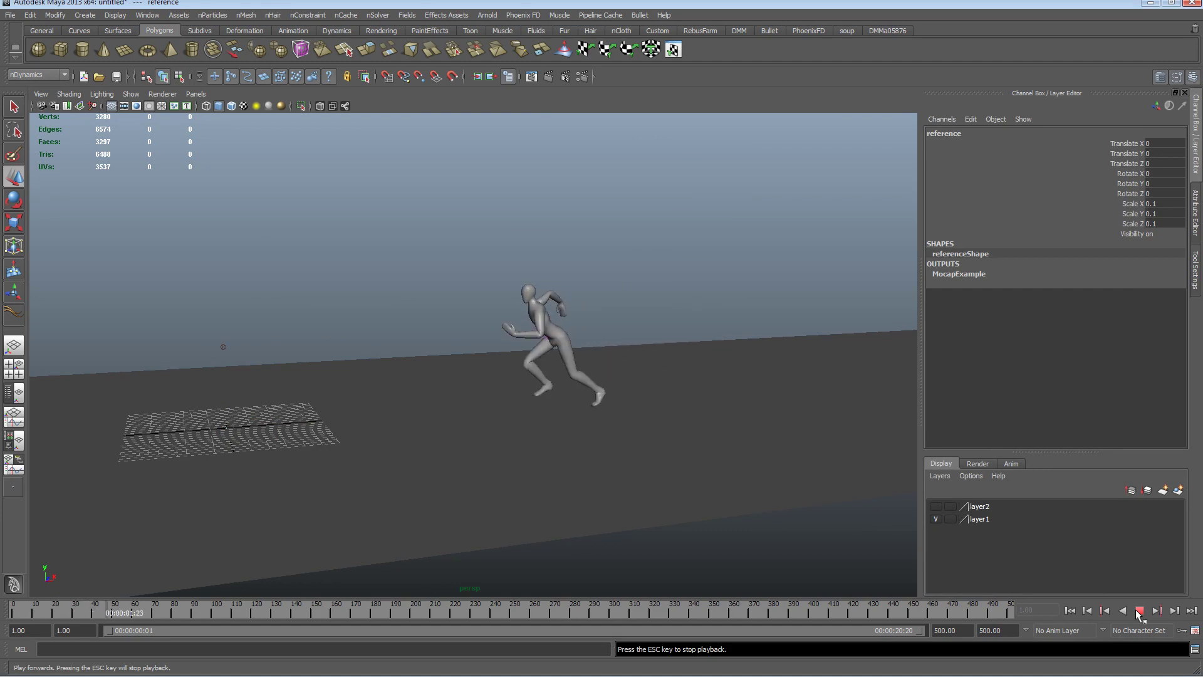
left_click(1139, 610)
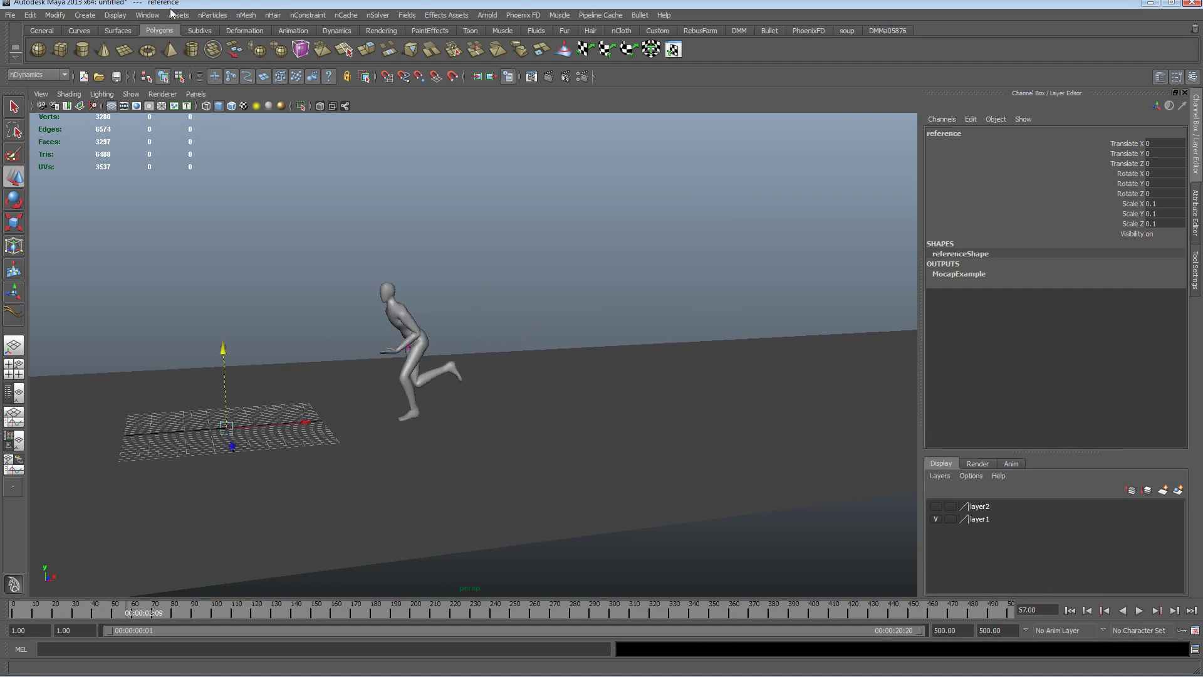
Delete instancer1 in the Outliner
left_click(151, 15)
left_click(164, 106)
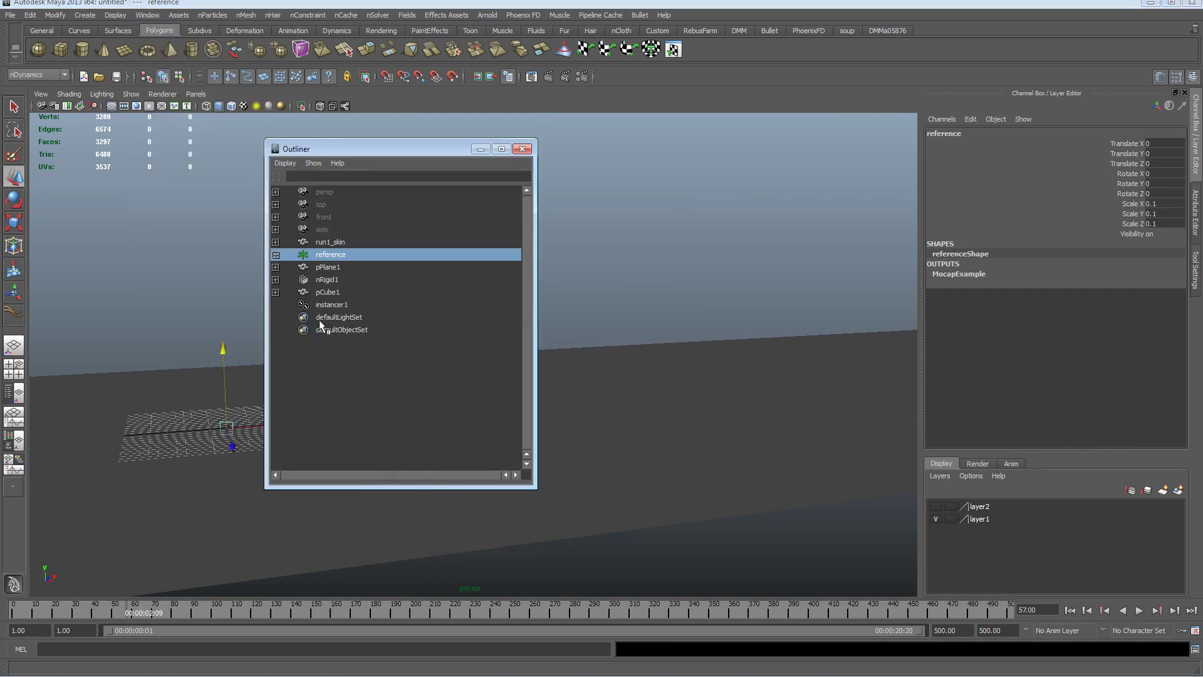
left_click(337, 306)
key("Delete")
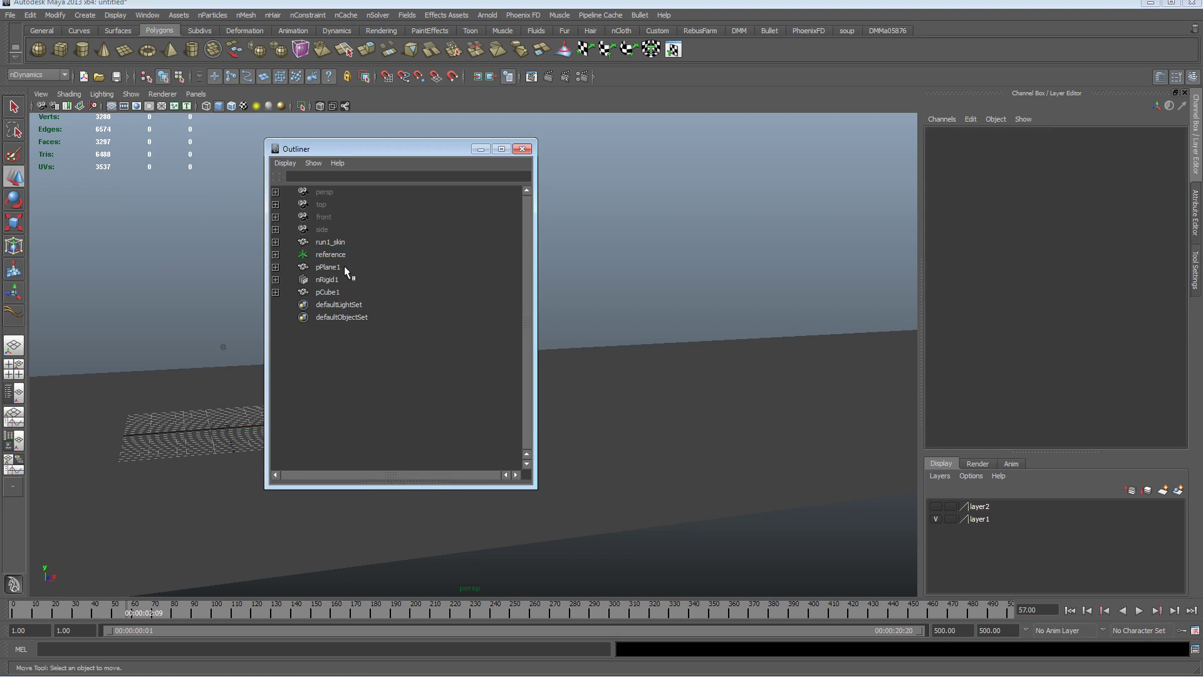
Delete emit1 and turbulenceField1 from under run1_skin and close the Outliner
left_click(327, 242)
left_click(275, 242)
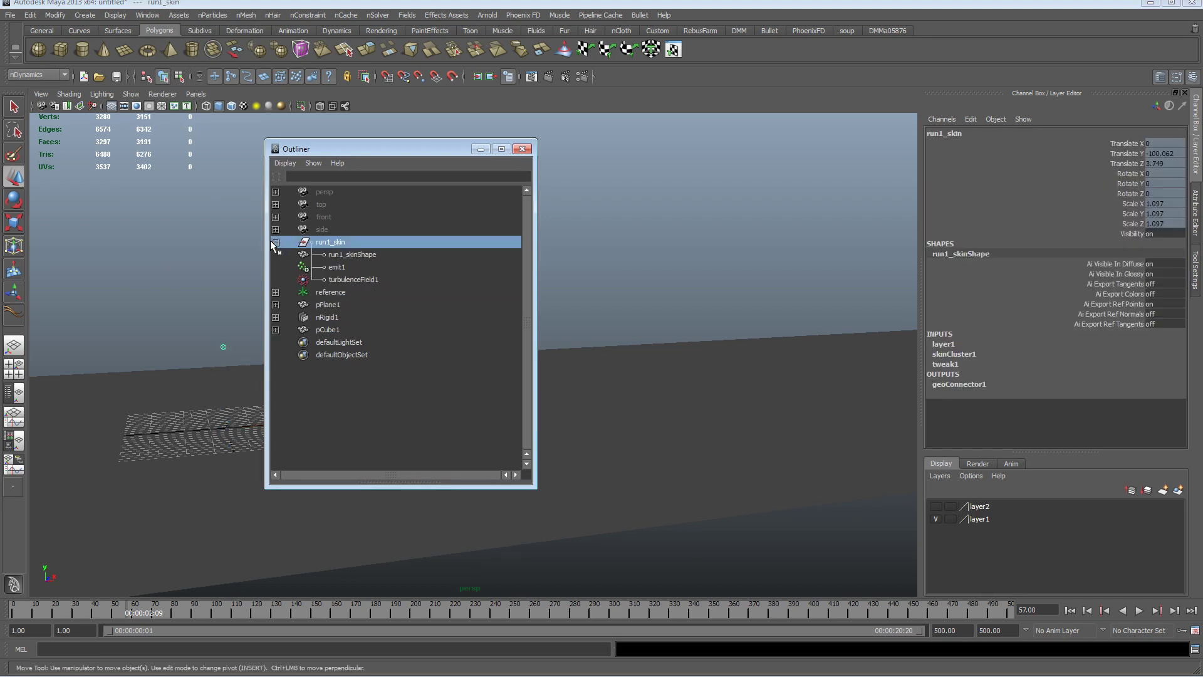
left_click(350, 280)
key("Delete")
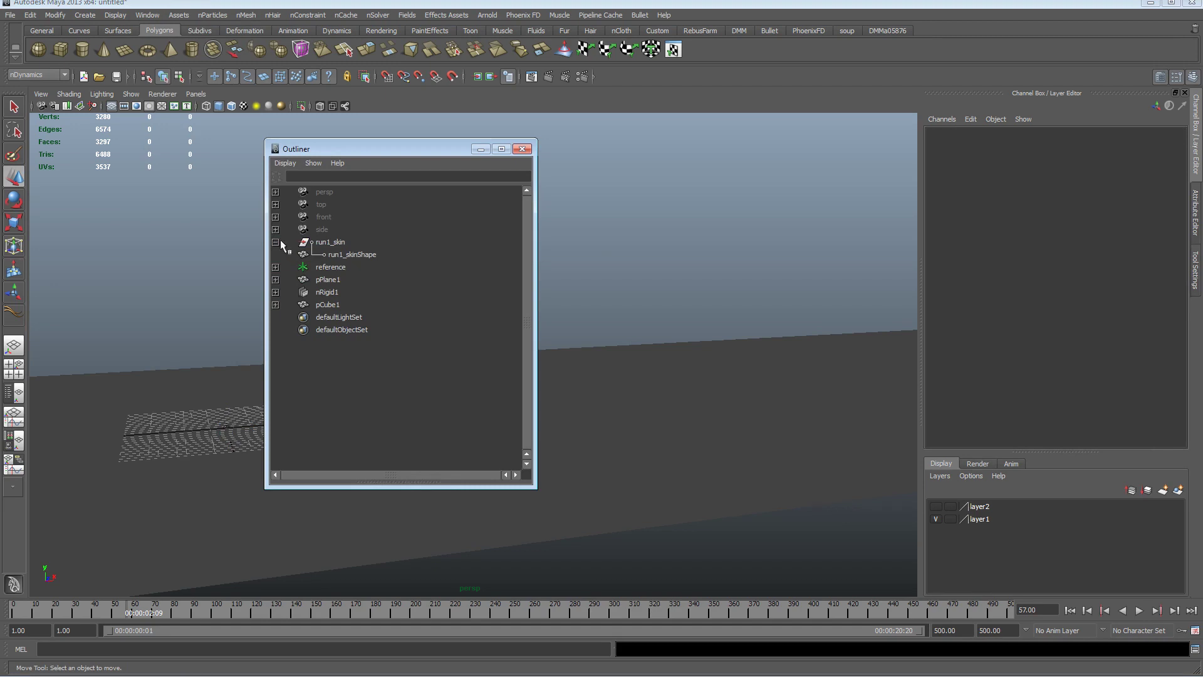
left_click(522, 149)
Play the cleaned-up run animation and return to the first frame
left_click(1139, 610)
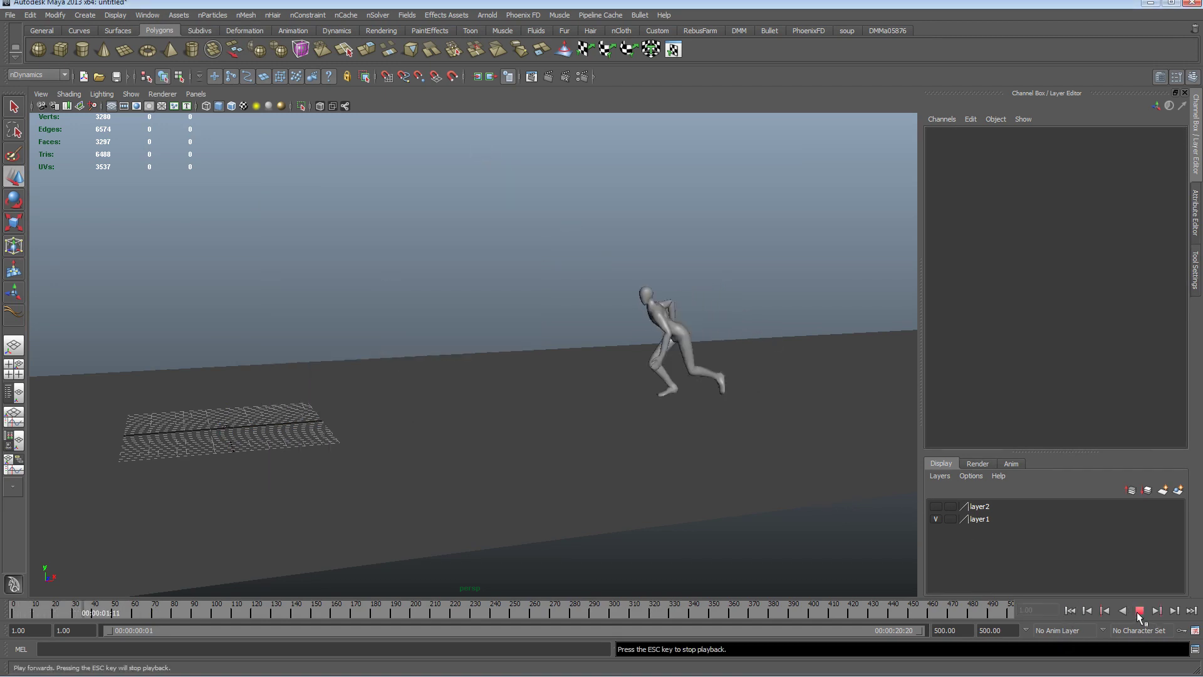
left_click(1139, 610)
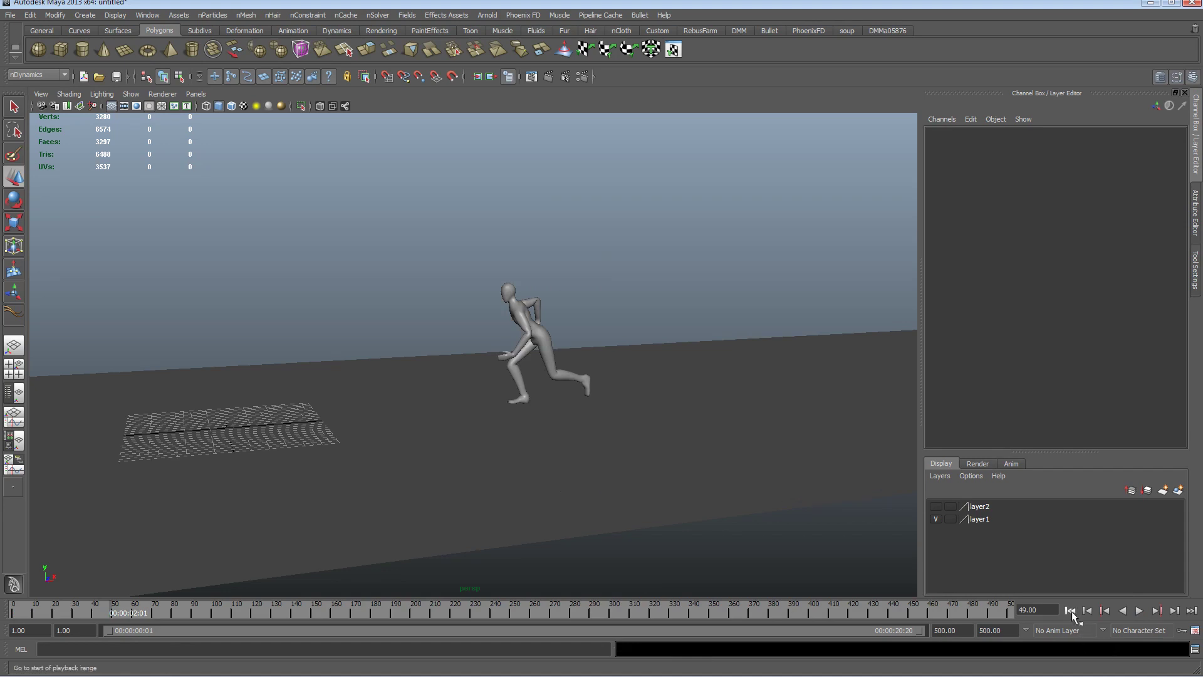
left_click(1069, 610)
Frame run1_skin, examine its UV layout in the UV Texture Editor and minimize the editor
left_click(731, 288)
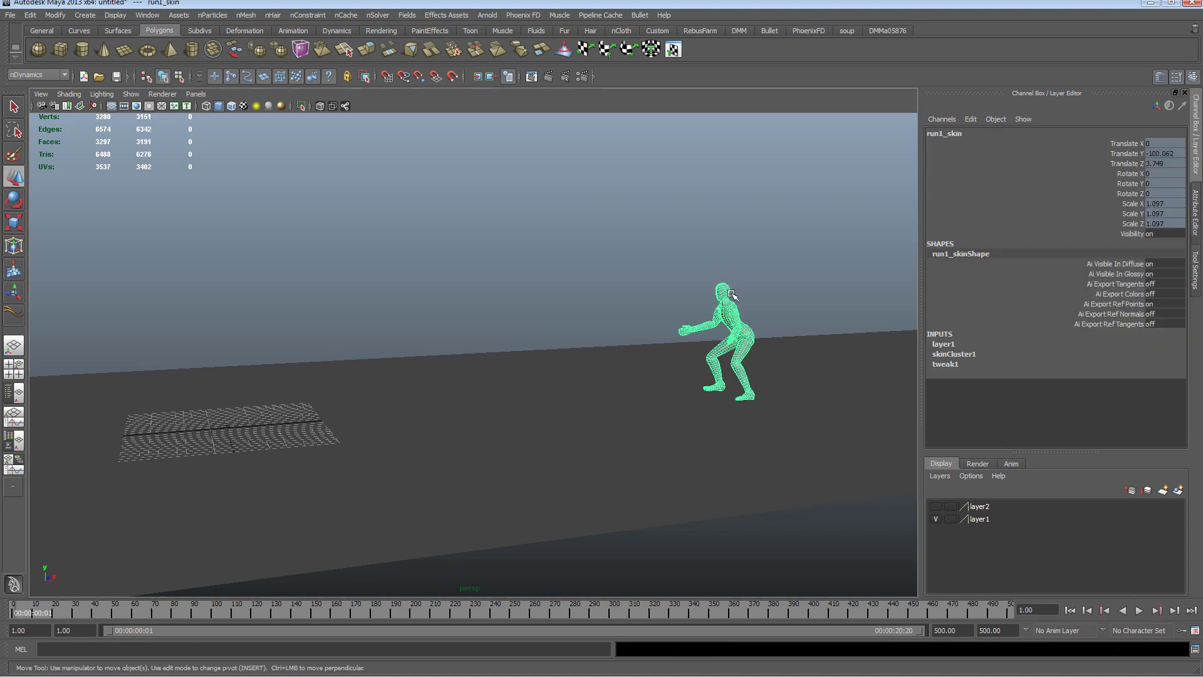
key("f")
left_click_drag(714, 301, 739, 451, "alt")
left_click(147, 15)
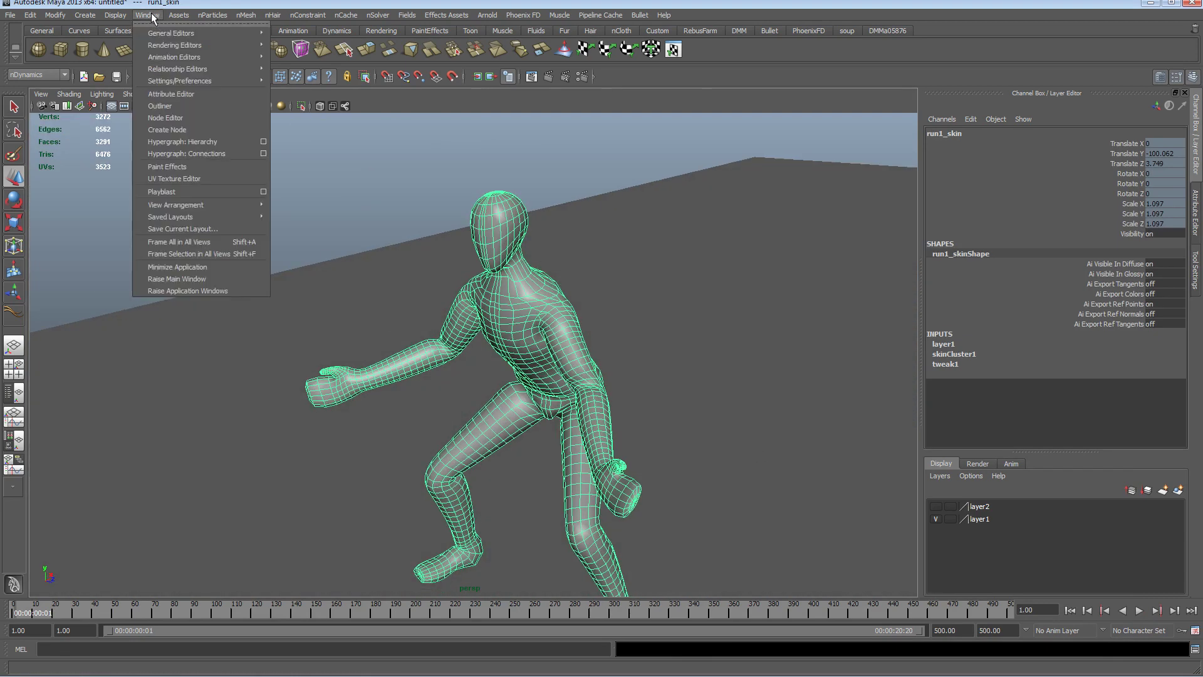
left_click(199, 179)
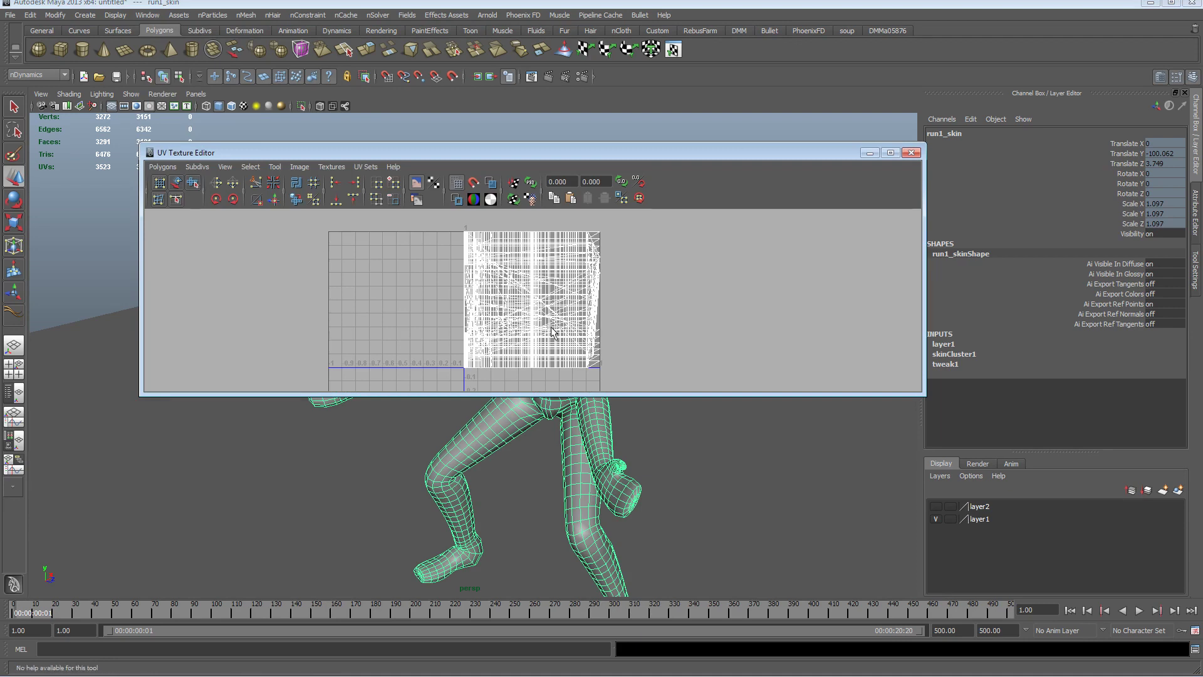
scroll(568, 326, "up", 7)
scroll(561, 316, "down", 6)
scroll(555, 309, "up", 4)
scroll(554, 308, "down", 1)
scroll(553, 308, "down", 1)
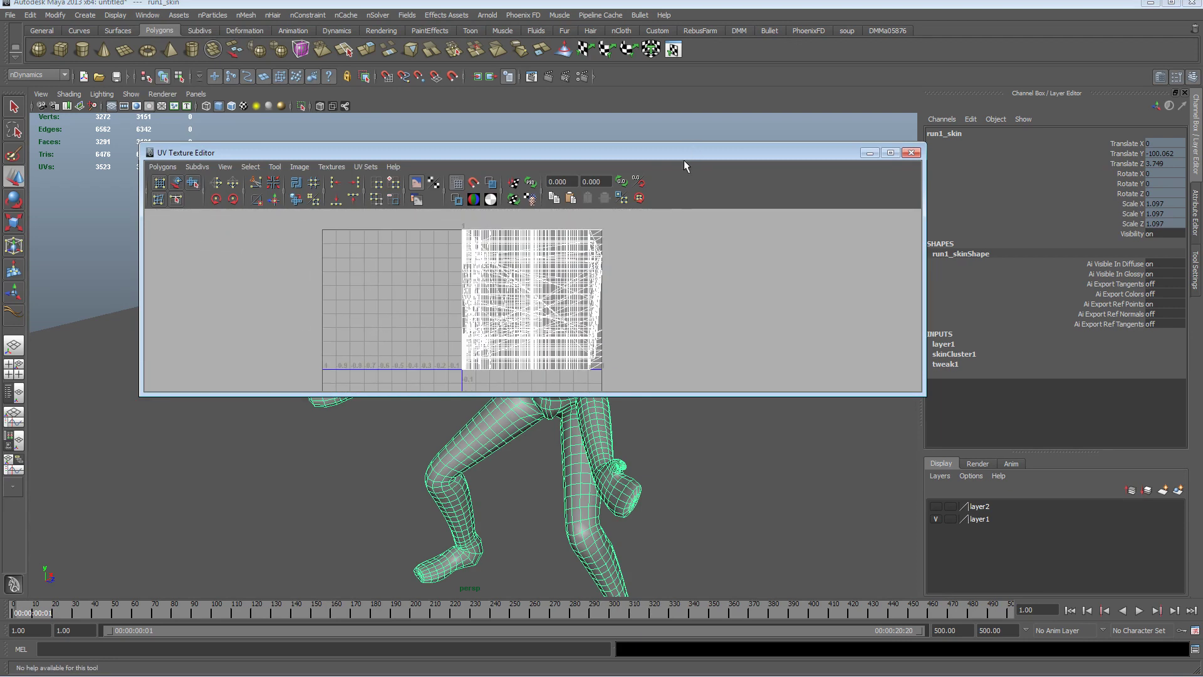
left_click(869, 153)
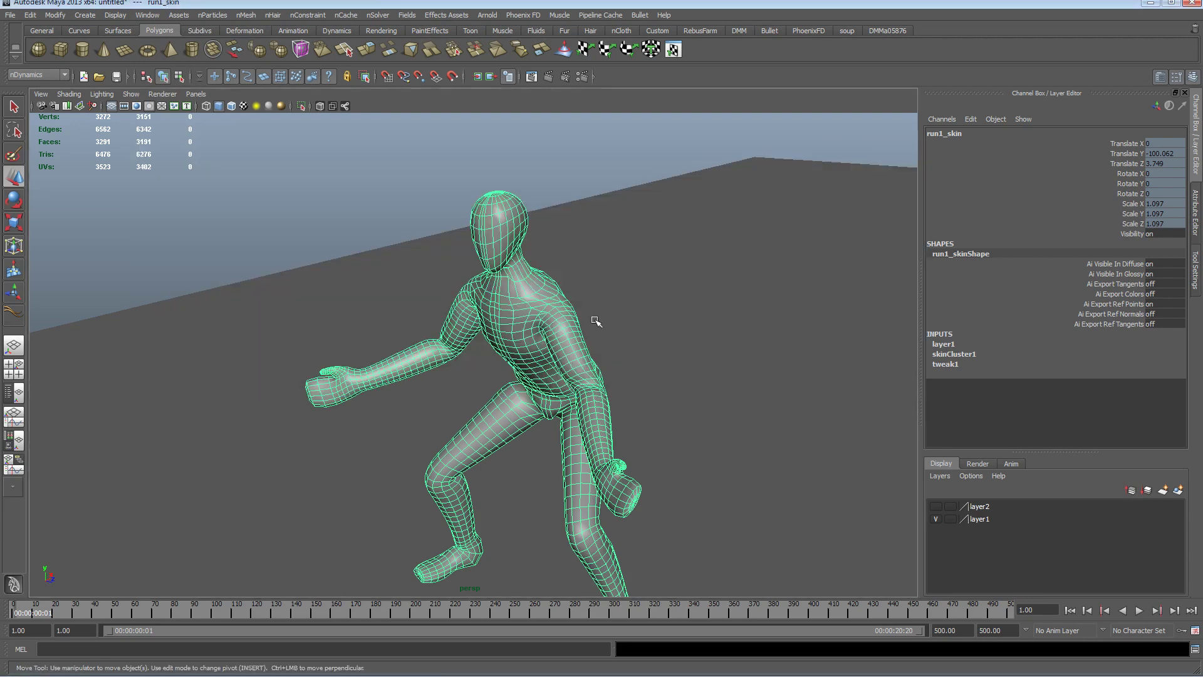
left_click_drag(586, 319, 425, 298, "alt")
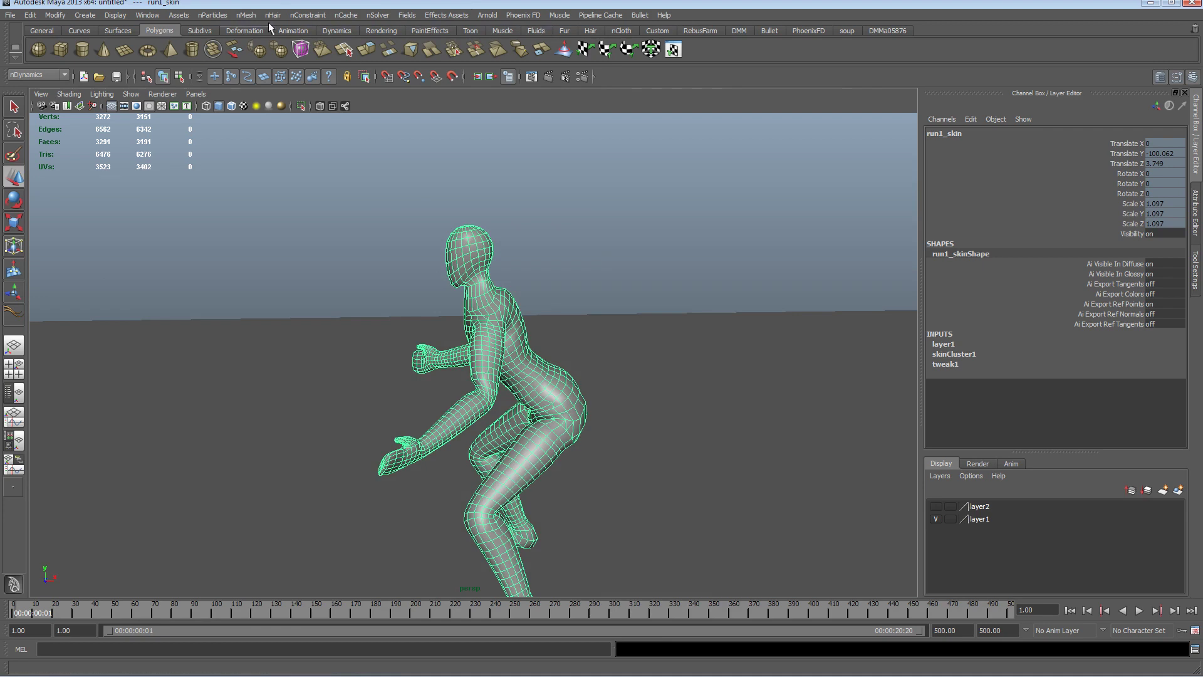
Apply Automatic Mapping UVs to run1_skin and clear the selection
left_click(32, 73)
left_click(31, 94)
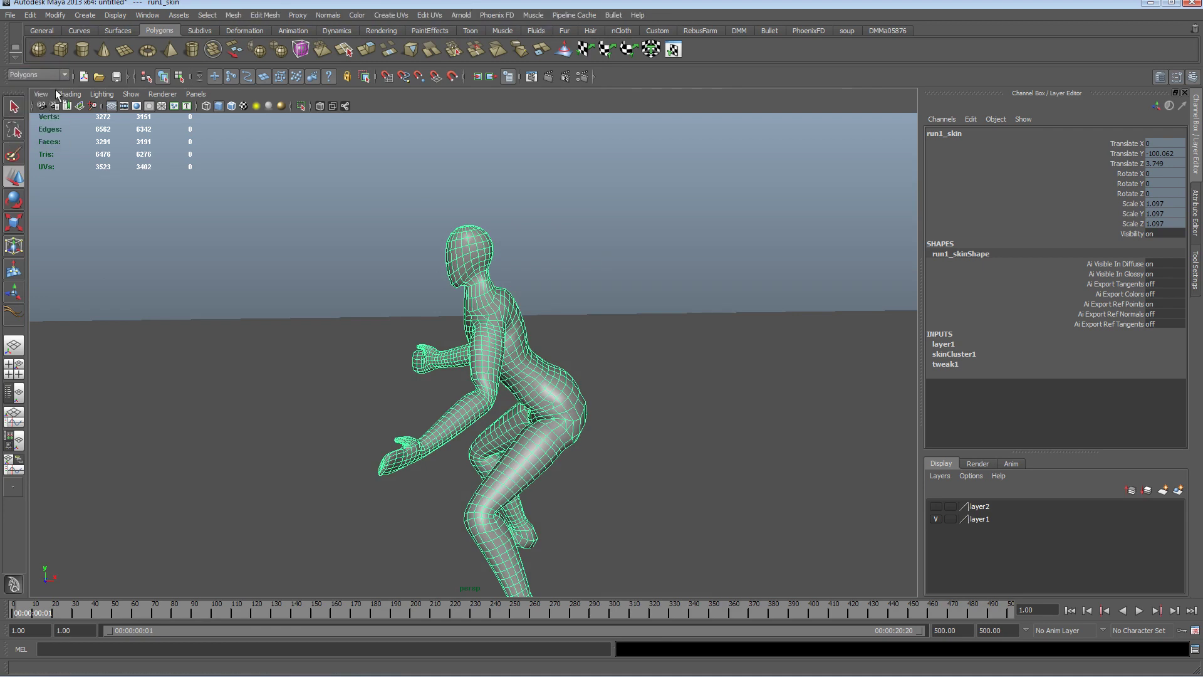
left_click(391, 14)
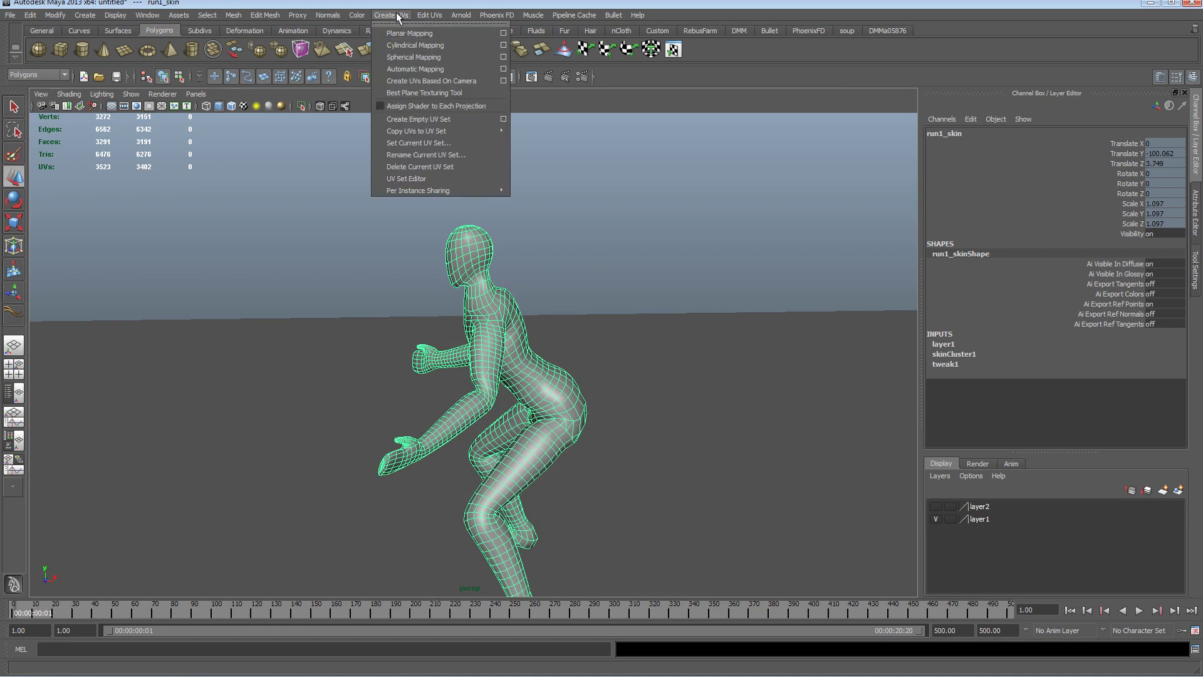
left_click(454, 67)
left_click_drag(487, 313, 431, 274, "alt")
right_click_drag(431, 273, 712, 314, "alt")
left_click_drag(712, 314, 605, 302, "alt")
key("F8")
left_click(596, 201)
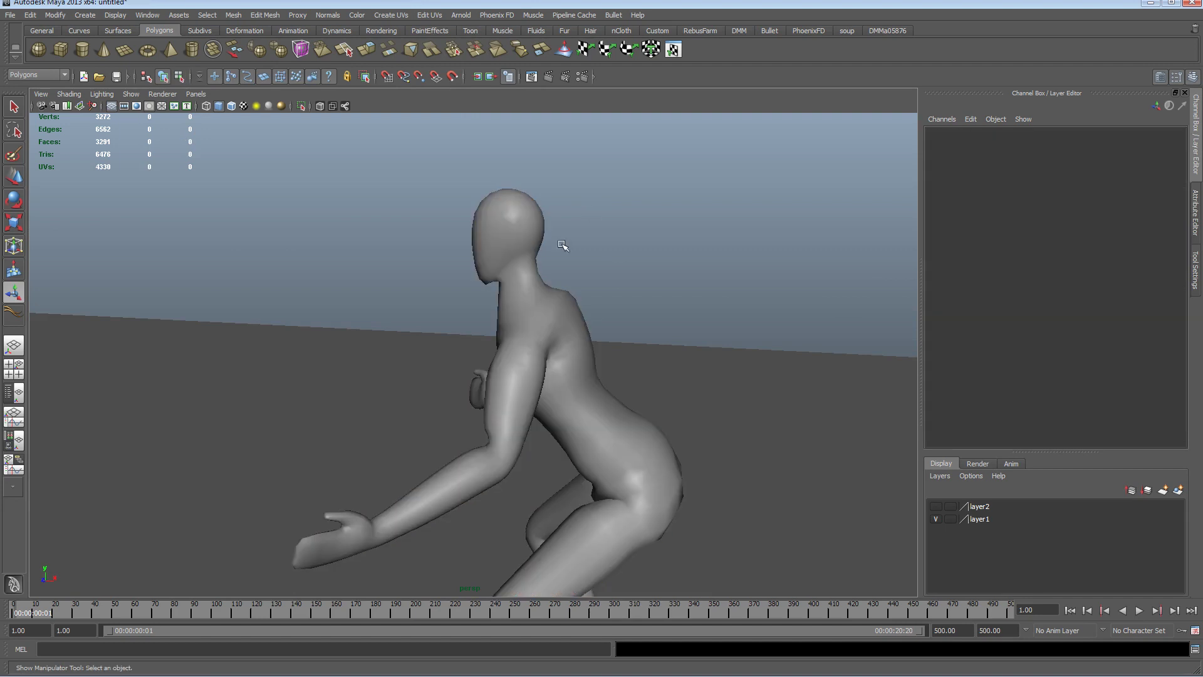
Select run1_skin and start Paint Hair Follicles from the nDynamics nHair tools
left_click(543, 234)
left_click_drag(615, 260, 533, 253, "alt")
left_click(51, 74)
left_click(50, 129)
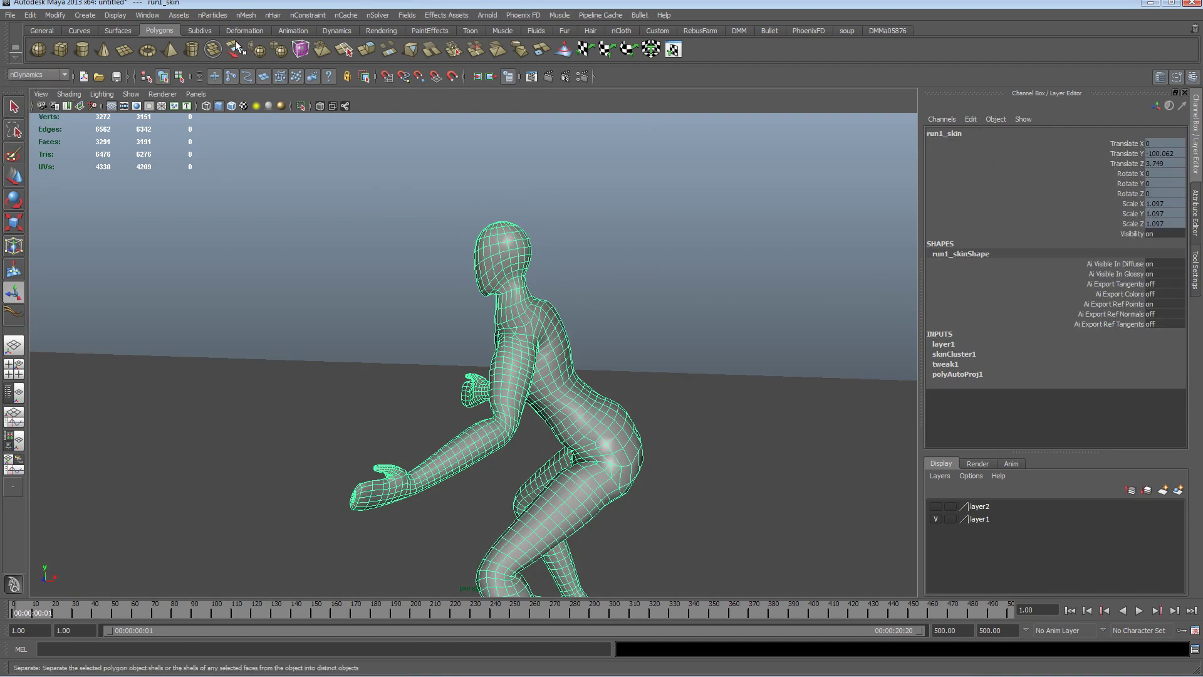
left_click(273, 14)
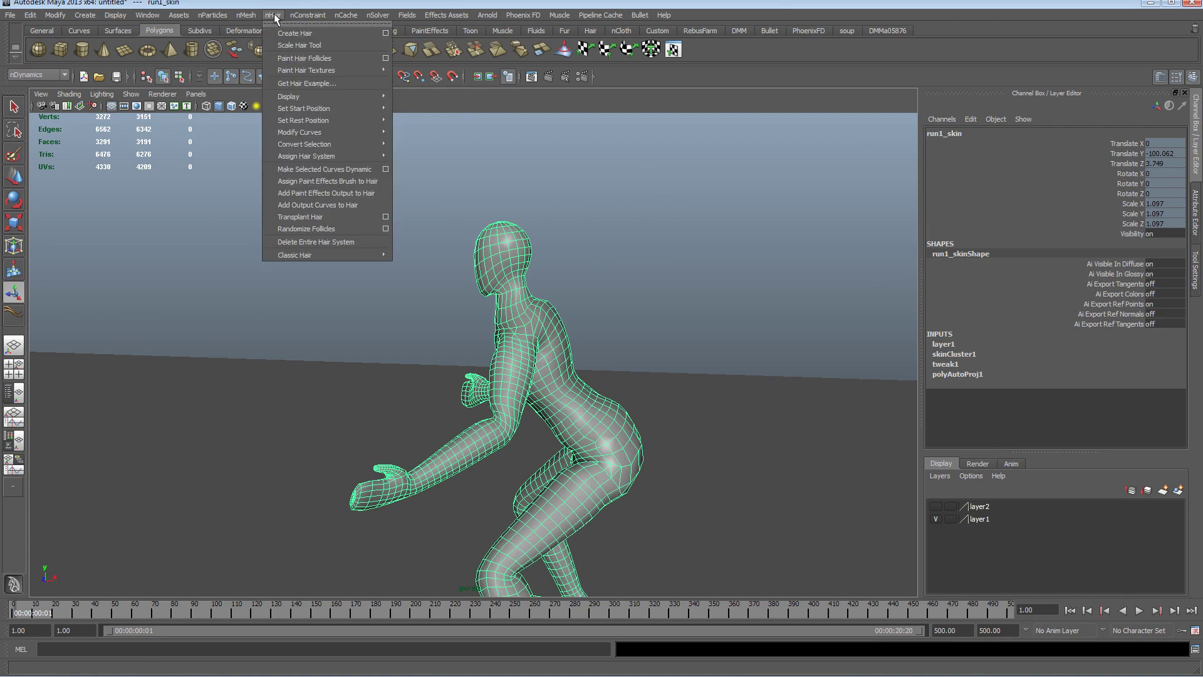
left_click(325, 59)
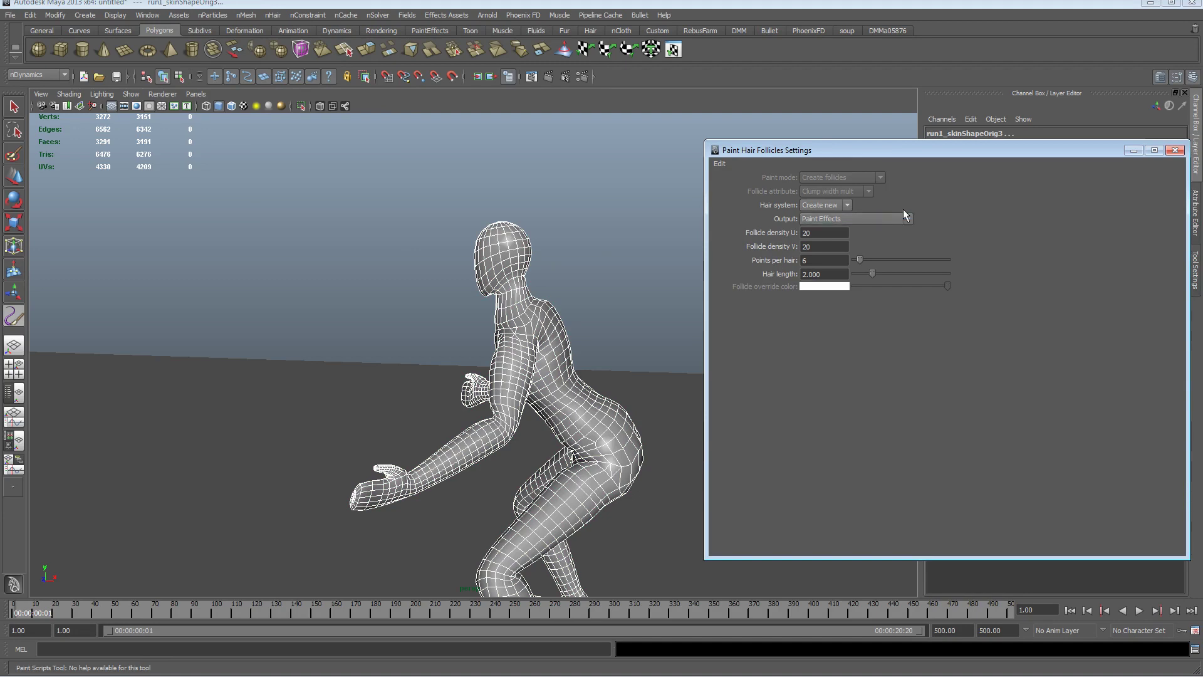
Paint follicles for a new Paint Effects hair system over the character's neck, back and legs, with density 20 by 20 and hair length 2
left_click_drag(522, 358, 432, 360, "alt")
right_click_drag(462, 350, 542, 353, "alt")
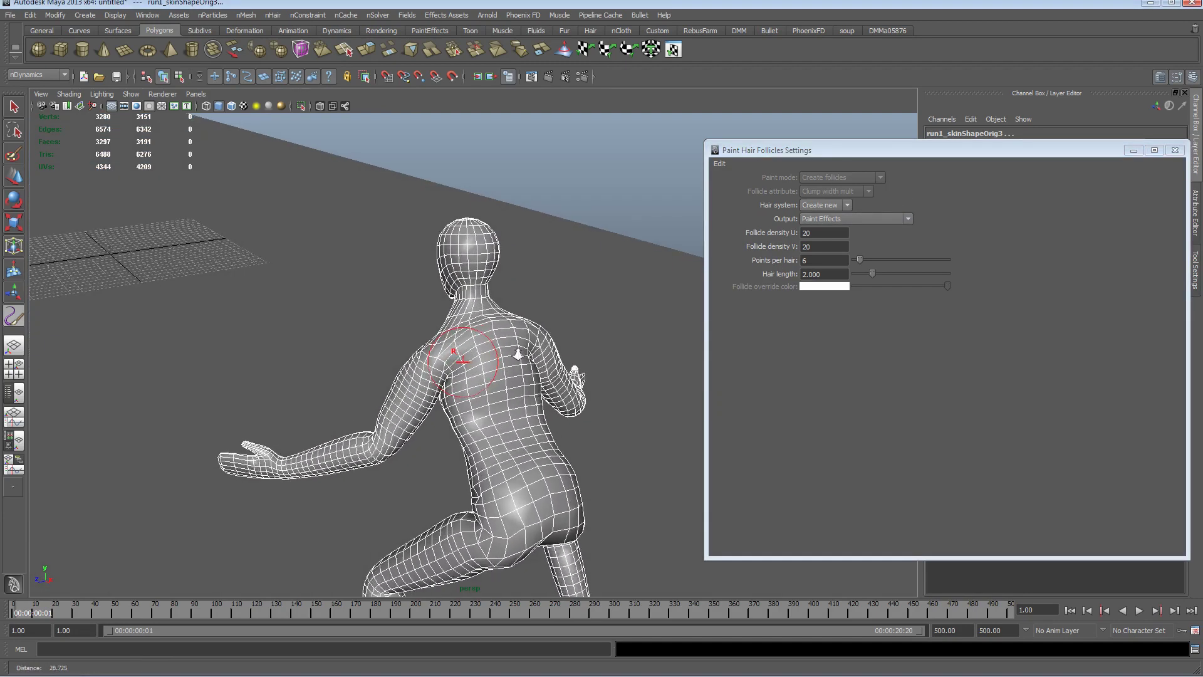
left_click_drag(463, 362, 520, 295, "alt")
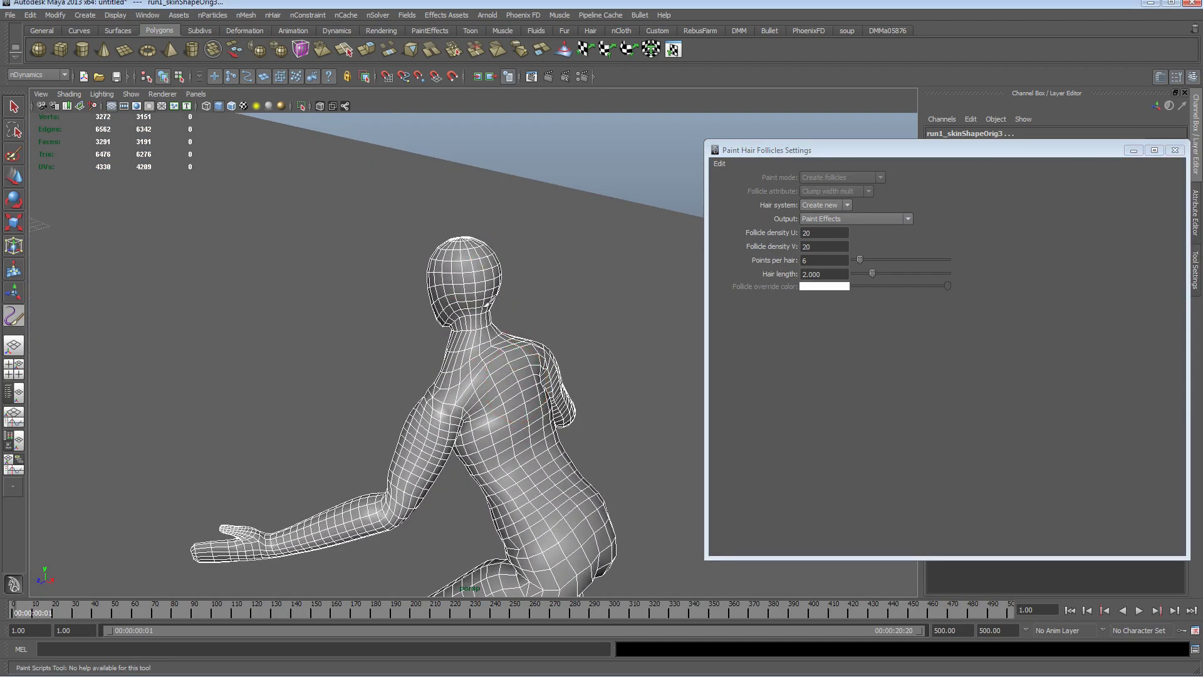
left_click_drag(575, 448, 530, 414, "alt")
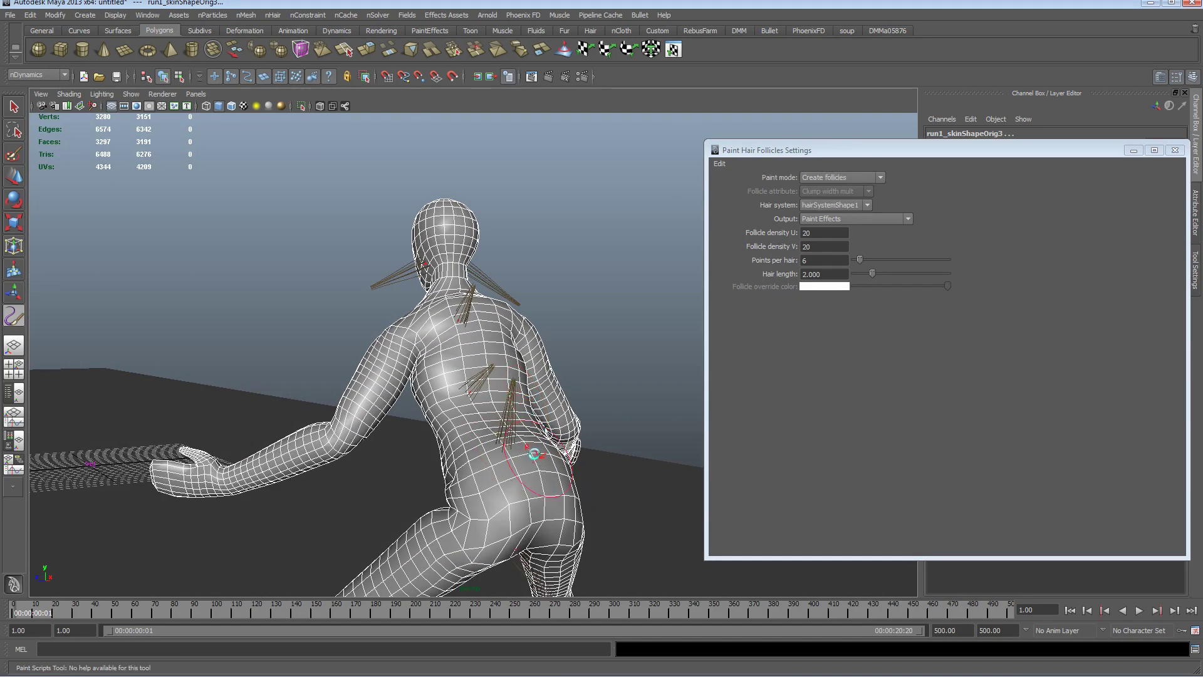
mouse_move(515, 439)
left_mouse_down("alt")
mouse_move(603, 378)
mouse_move(438, 376)
left_mouse_up("alt")
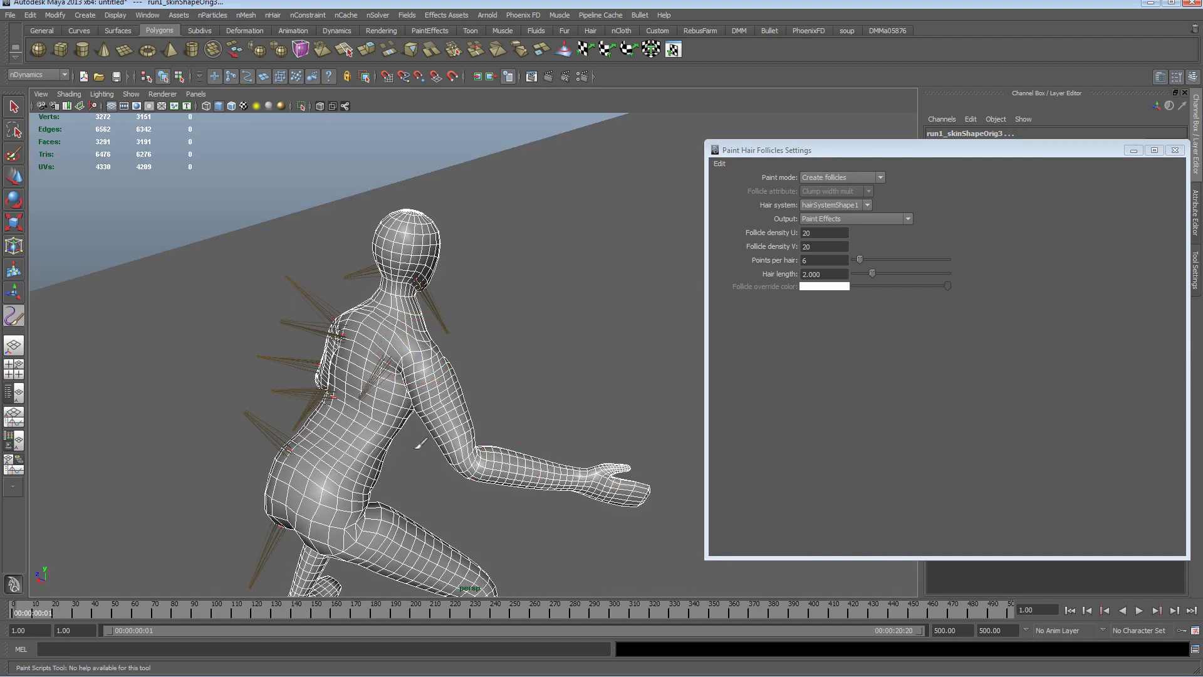
mouse_move(414, 440)
left_mouse_down("alt")
mouse_move(429, 349)
mouse_move(358, 440)
mouse_move(345, 397)
left_mouse_up("alt")
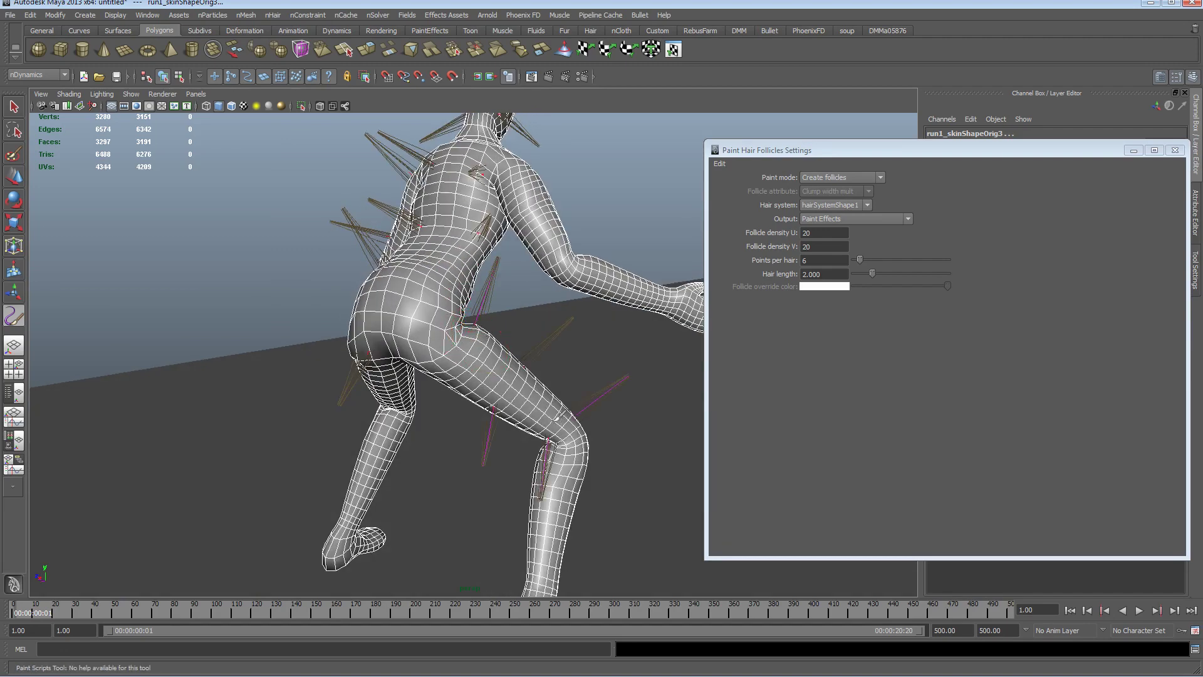
left_click_drag(541, 548, 494, 348, "alt")
Paint more hair follicles over the front of the torso, the arms, the front of the legs and the head
mouse_move(441, 400)
left_mouse_down("alt")
mouse_move(457, 376)
mouse_move(544, 338)
left_mouse_up("alt")
left_click_drag(428, 289, 464, 379, "alt")
left_click_drag(460, 338, 508, 307, "alt")
left_click_drag(504, 262, 522, 422)
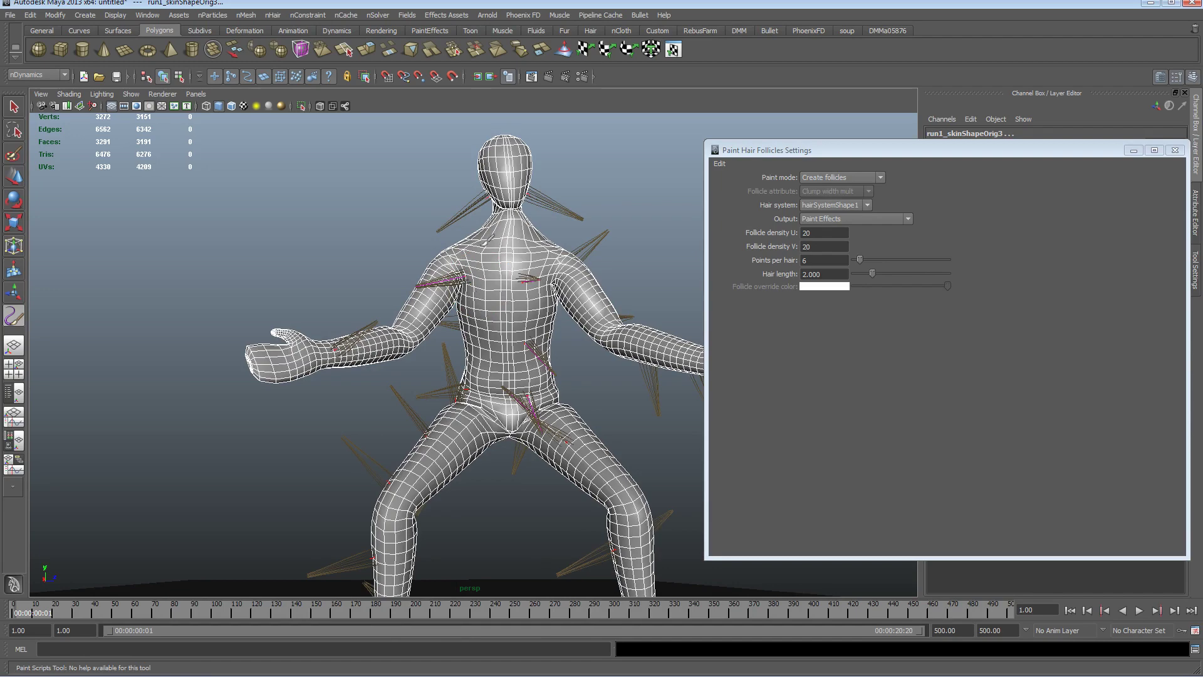
left_click_drag(433, 241, 502, 246, "alt")
mouse_move(488, 248)
left_mouse_down()
mouse_move(491, 267)
mouse_move(412, 416)
left_mouse_up()
mouse_move(426, 325)
left_mouse_down("alt")
mouse_move(479, 319)
mouse_move(486, 357)
left_mouse_up("alt")
left_click_drag(526, 216, 520, 173, "alt")
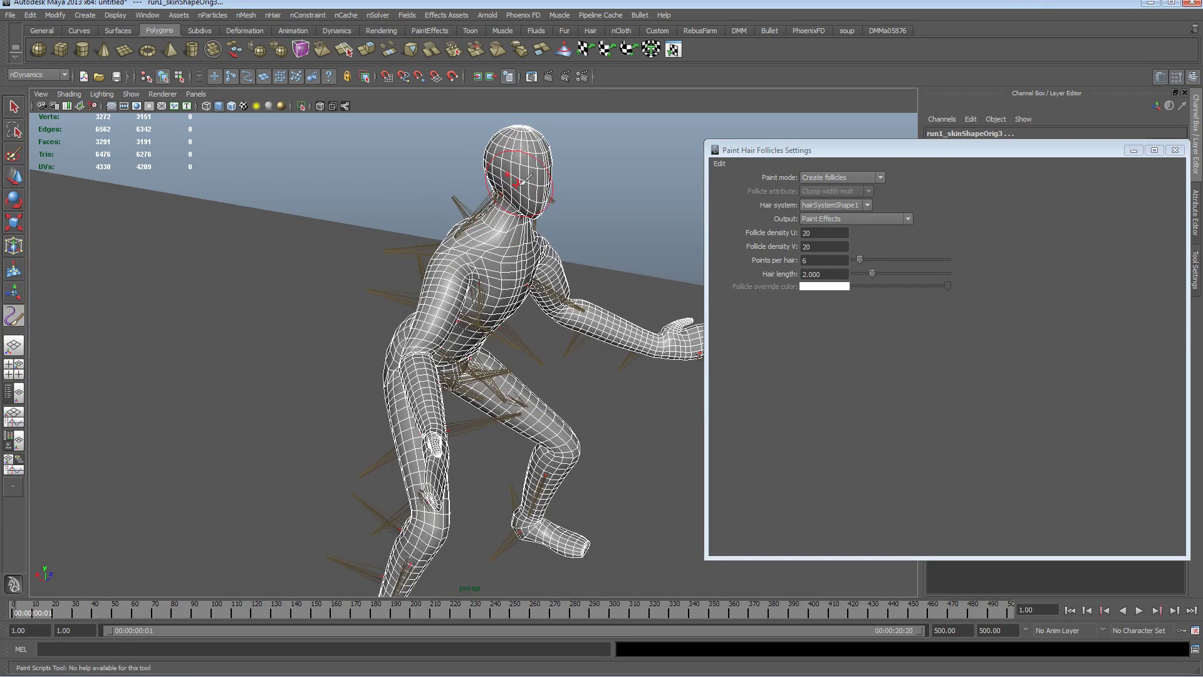
mouse_move(554, 213)
left_mouse_down("alt")
mouse_move(490, 321)
mouse_move(431, 328)
mouse_move(228, 284)
mouse_move(354, 300)
left_mouse_up("alt")
left_click(491, 321)
Leave follicle painting, deselect the character and view the whole figure with its hair clumps
key("w")
left_click_drag(432, 339, 497, 359, "alt")
left_click(613, 304)
left_click_drag(613, 303, 588, 325, "alt")
right_click_drag(588, 325, 634, 303, "alt")
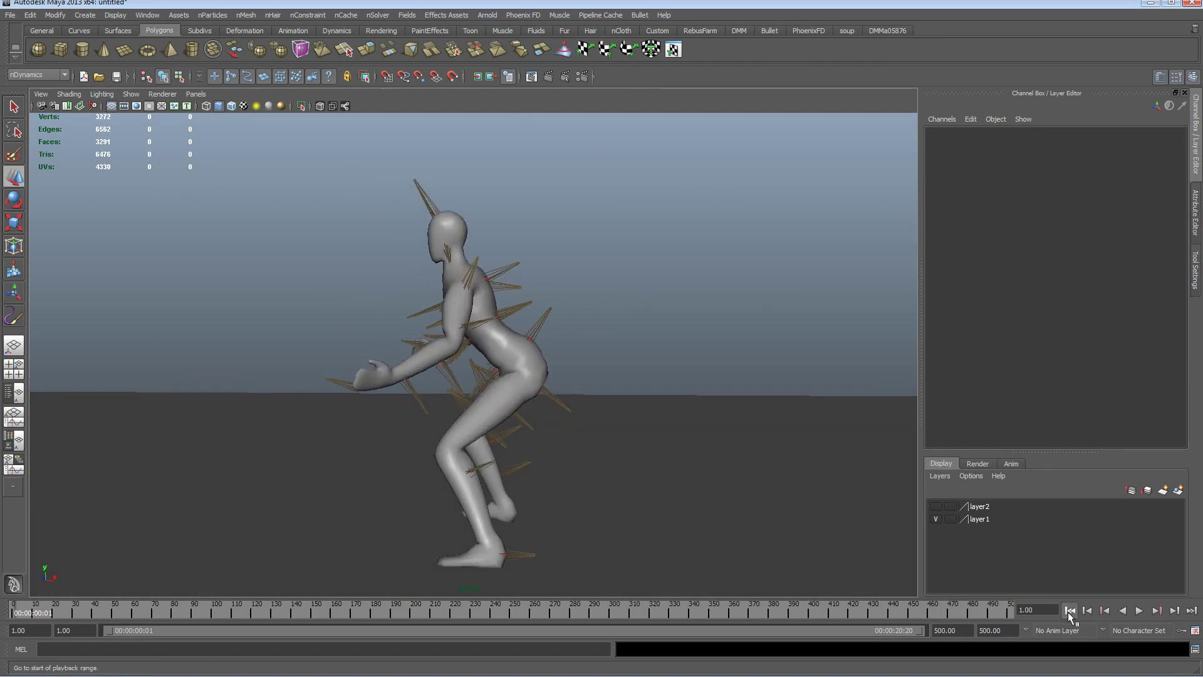
right_click_drag(749, 313, 426, 306, "alt")
left_click_drag(426, 306, 500, 309, "alt")
left_click_drag(410, 320, 513, 326, "alt")
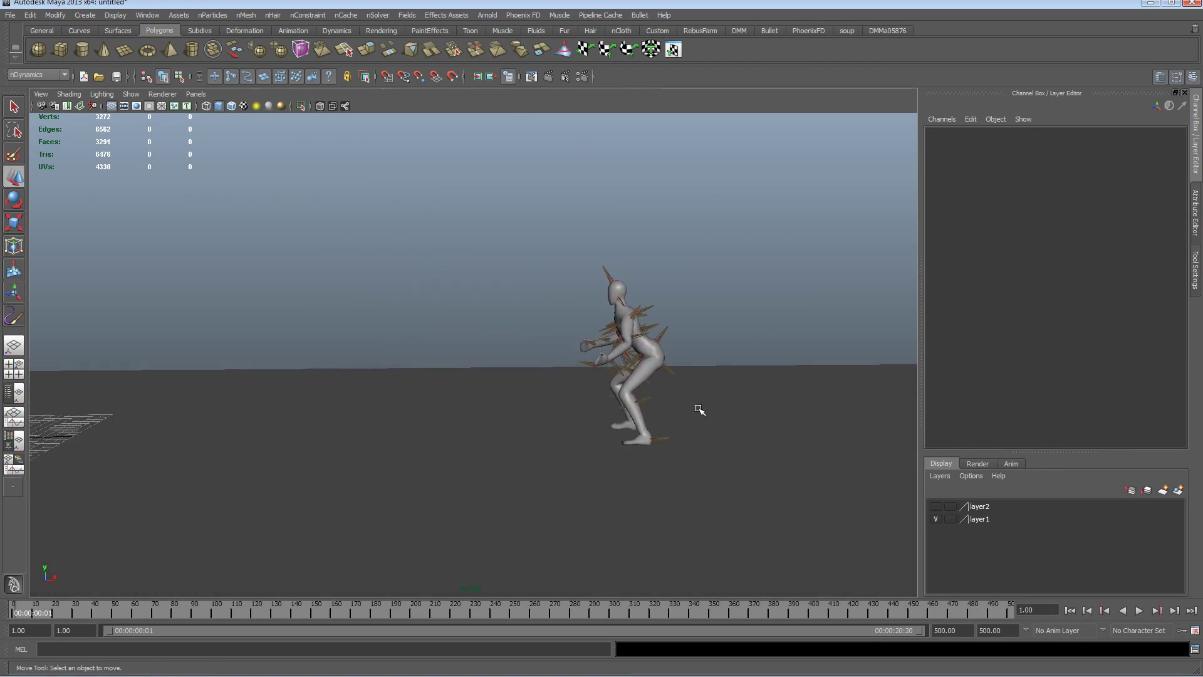
Examine the attributes of hairSystem1 and nucleus1 through the Outliner, keeping the Outliner clear of the character
left_click(154, 17)
left_click(173, 104)
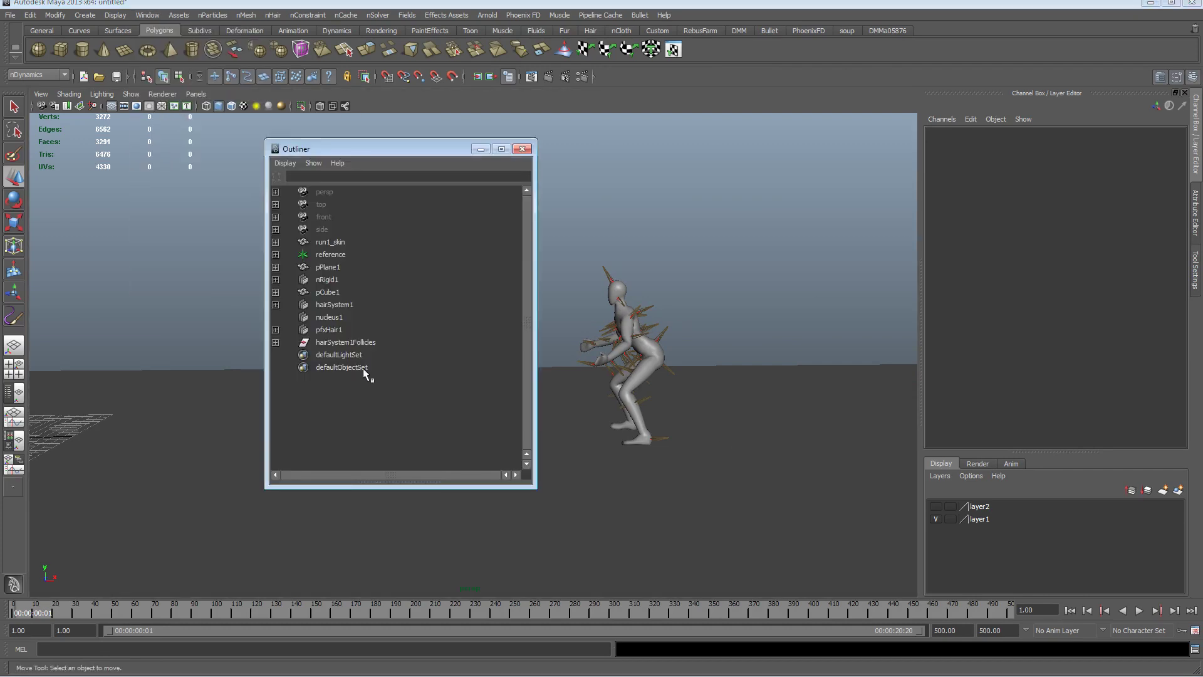
left_click(342, 306)
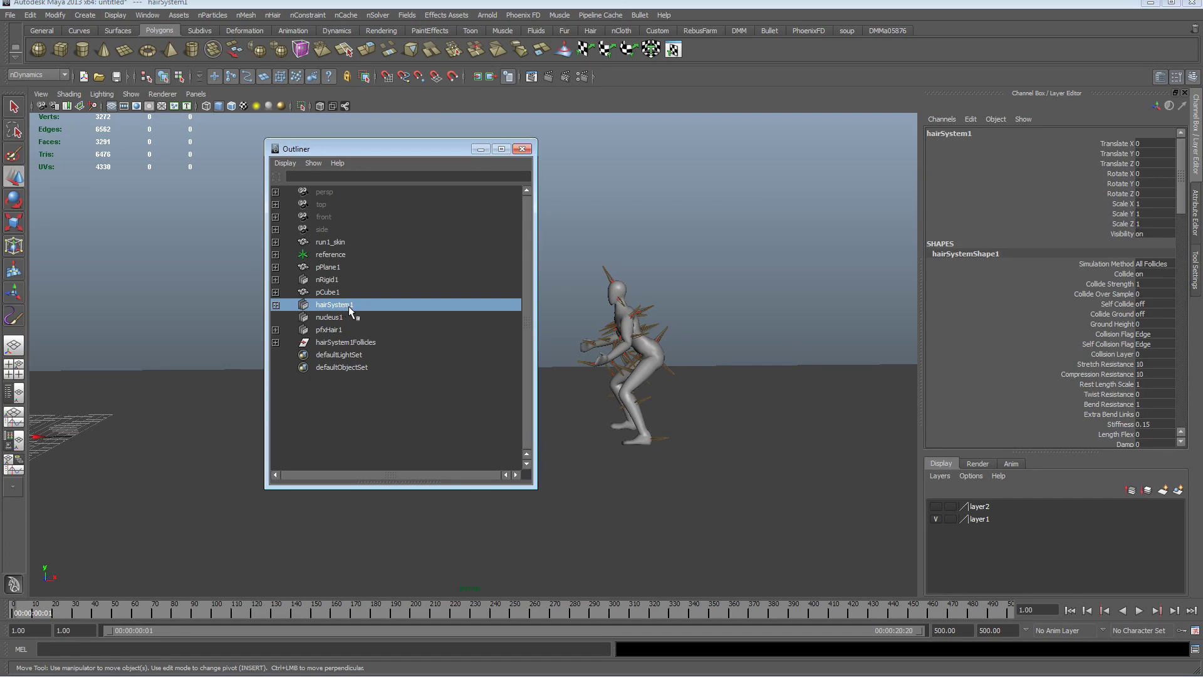
left_click(348, 318)
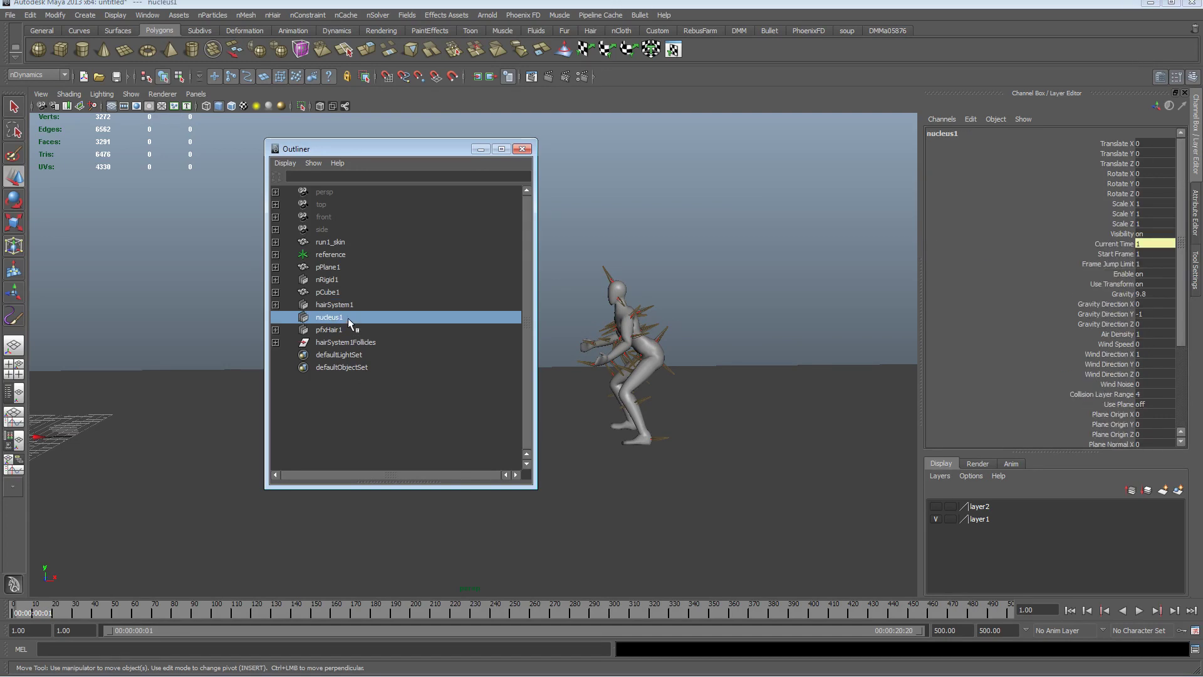
left_click_drag(441, 153, 404, 121)
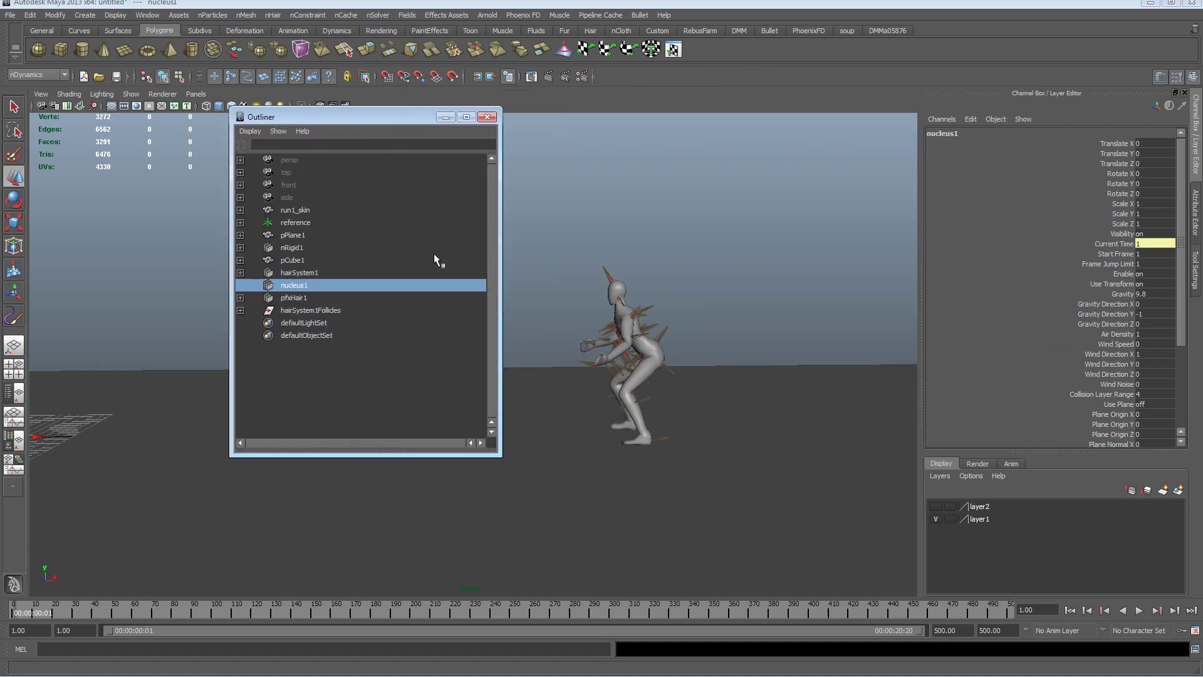
key("ctrl+a")
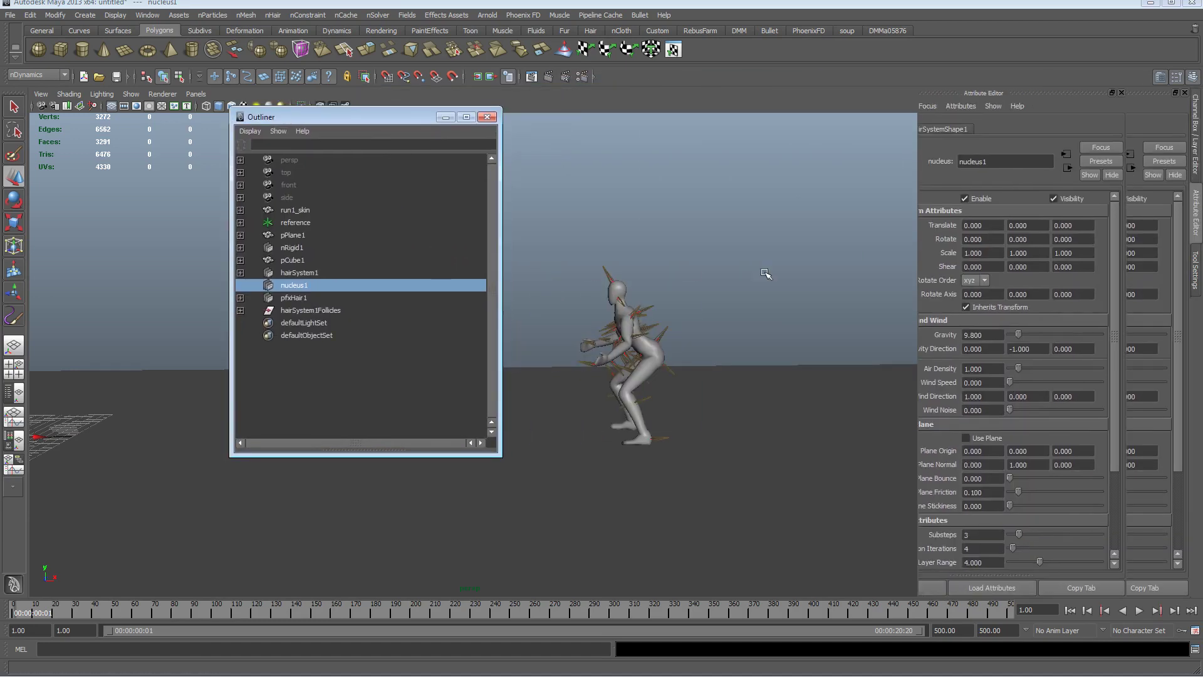
left_click_drag(389, 117, 1078, 85)
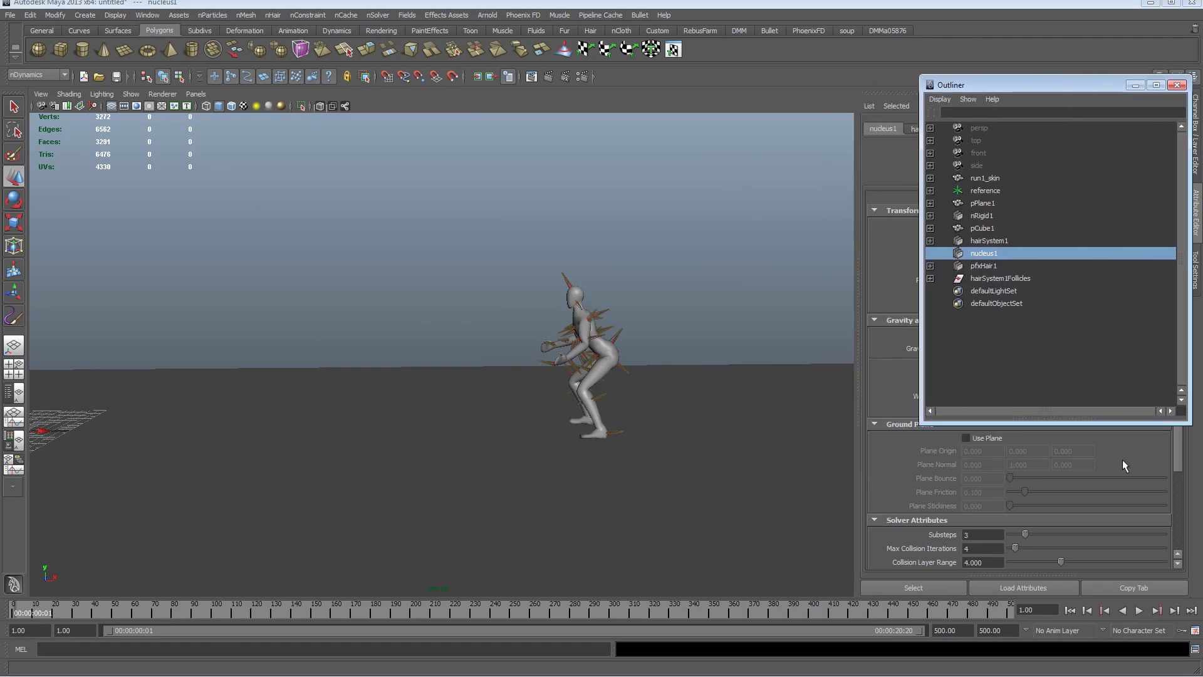
Play the run with the simulated hair, stop it and return to the first frame
left_click(1138, 610)
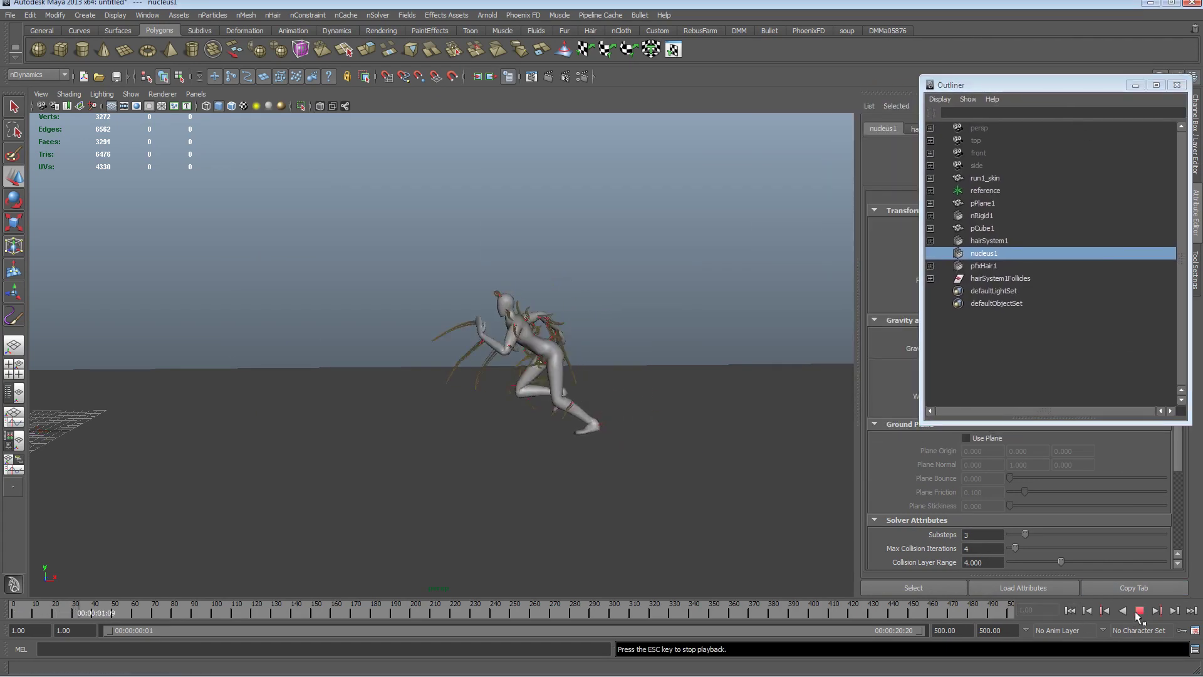
key("Escape")
key("a")
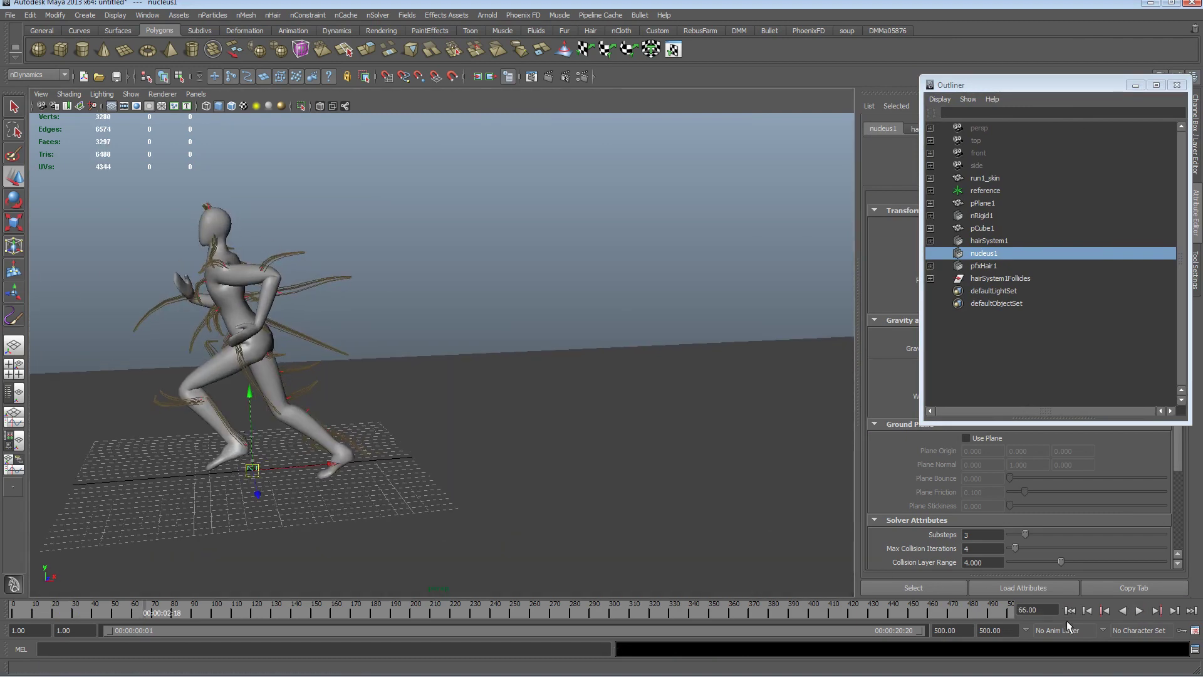
left_click(1070, 611)
right_click_drag(532, 432, 138, 370, "alt")
middle_click_drag(442, 382, 226, 393, "alt")
right_click_drag(225, 393, 532, 355, "alt")
Hide layer1 so the character mesh is out of view
left_click_drag(1034, 84, 897, 62)
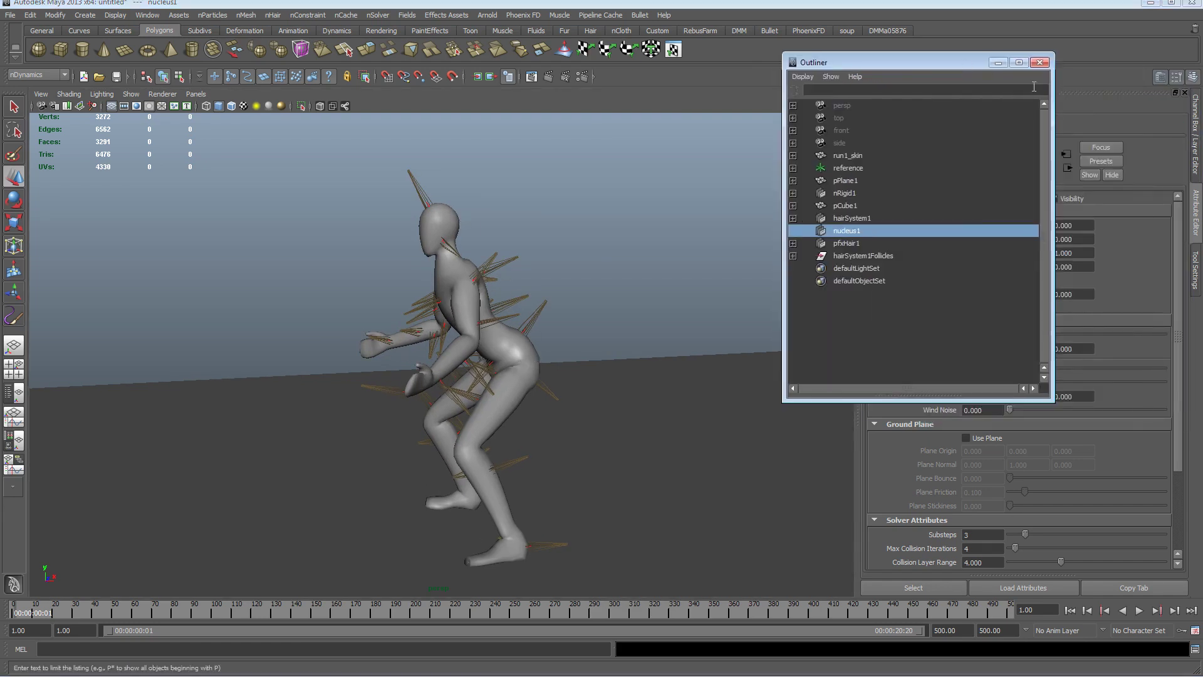
left_click(1195, 134)
left_click(935, 518)
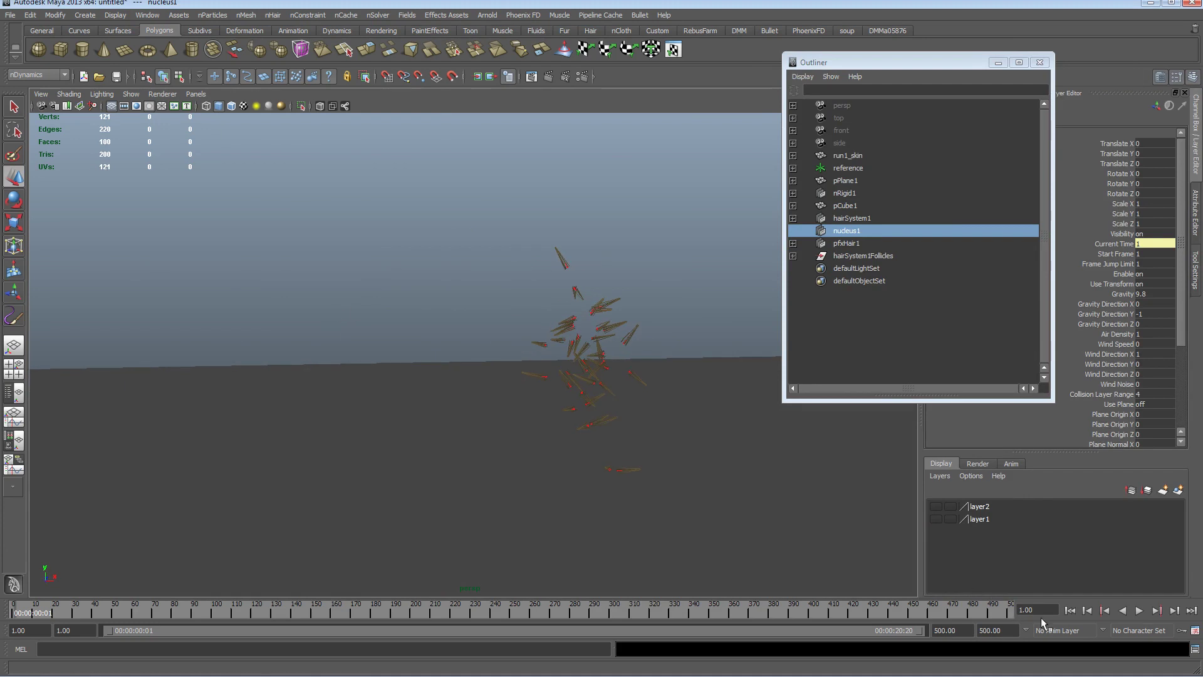
Play the hair simulation without the character mesh, stop it and return to the first frame
left_click(1138, 610)
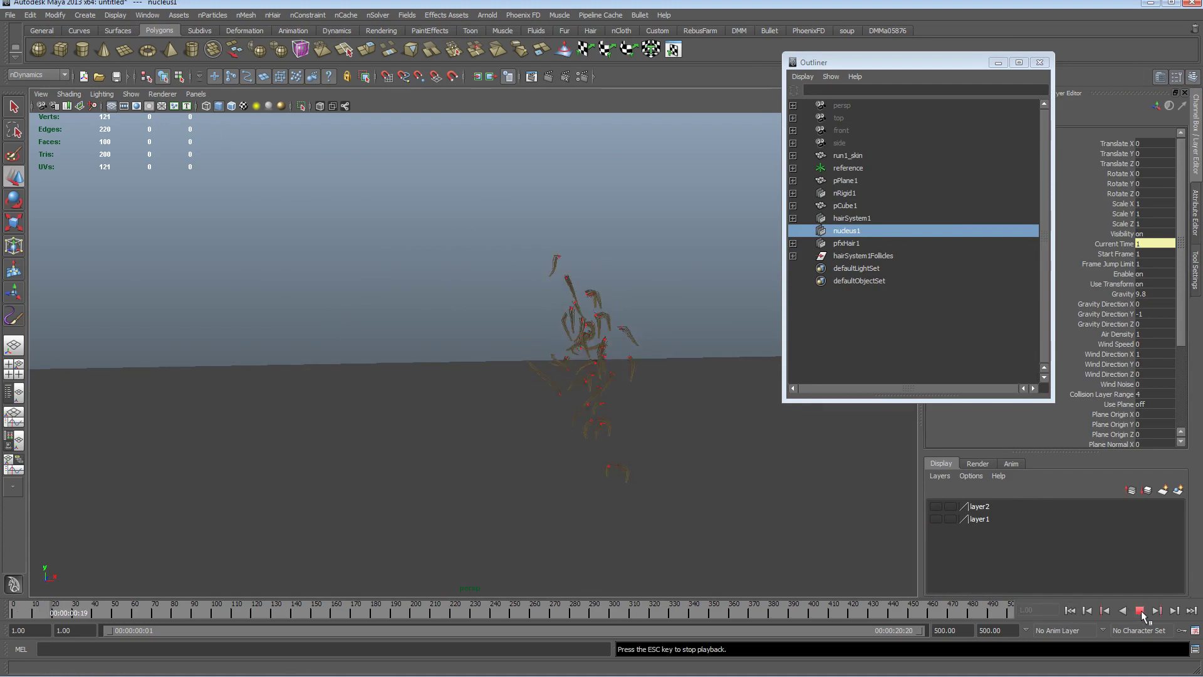
left_click(1138, 610)
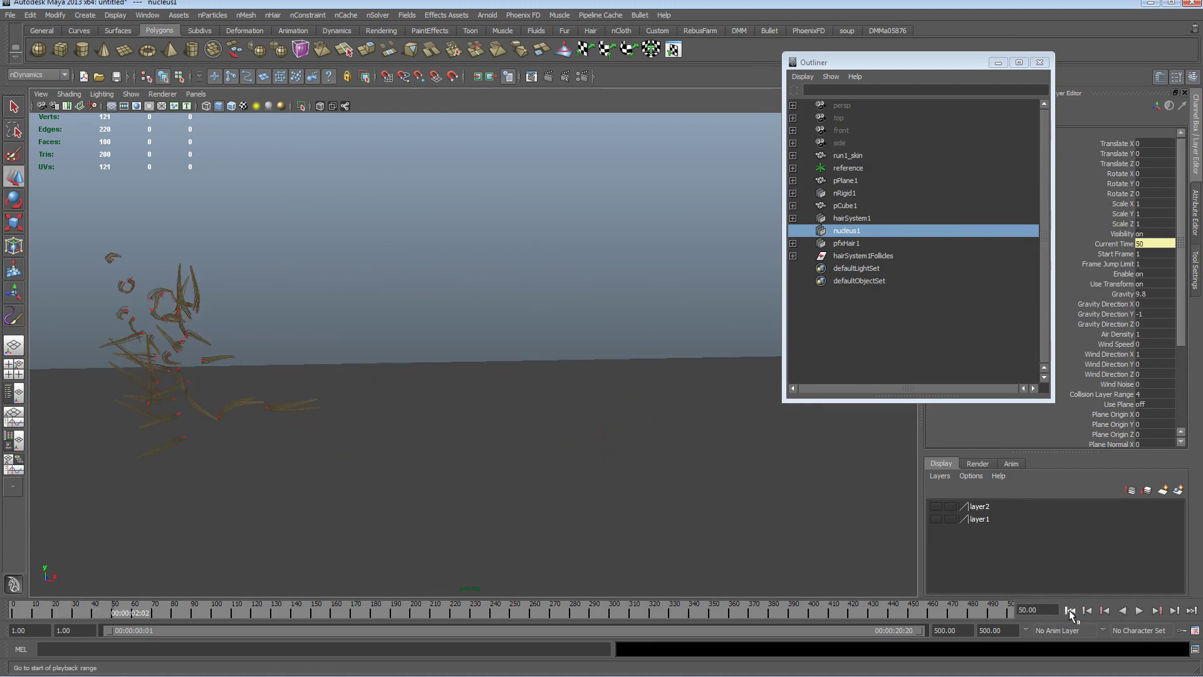
left_click(1069, 610)
right_click_drag(542, 355, 646, 321, "alt")
middle_click_drag(646, 320, 537, 319, "alt")
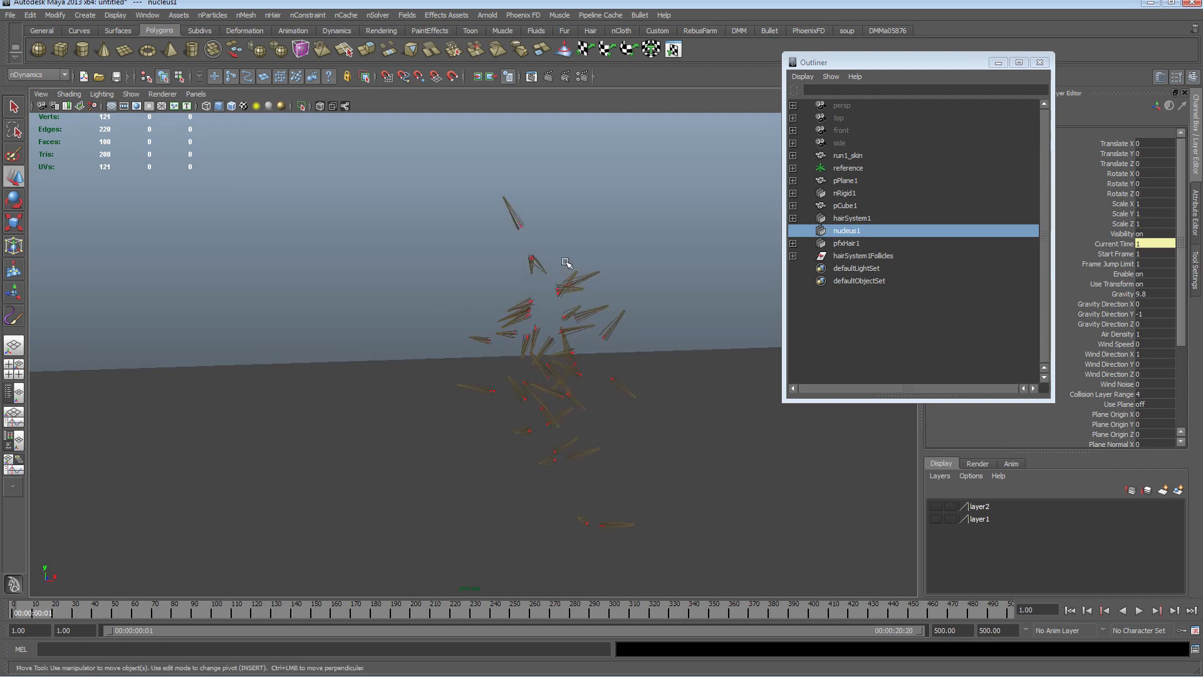
Select pfxHair1 and open the Clump and Hair Shape attributes of hairSystemShape1
left_click_drag(565, 262, 569, 306)
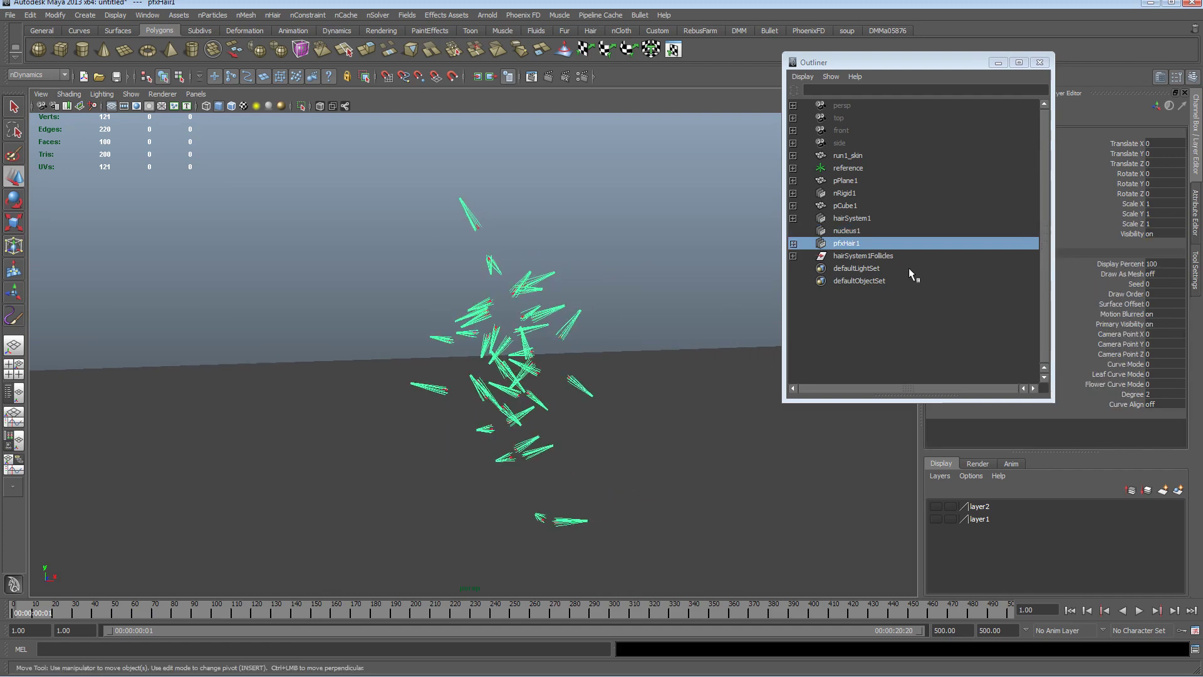
middle_click_drag(555, 351, 482, 352, "alt")
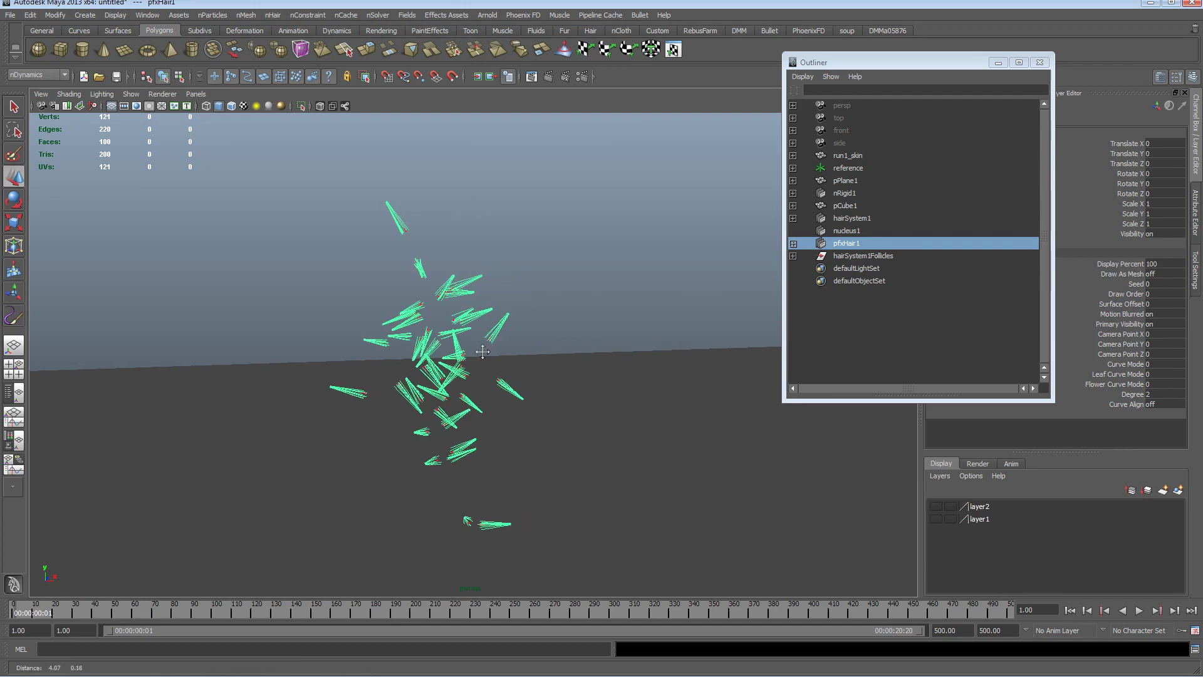
left_click_drag(908, 69, 674, 121)
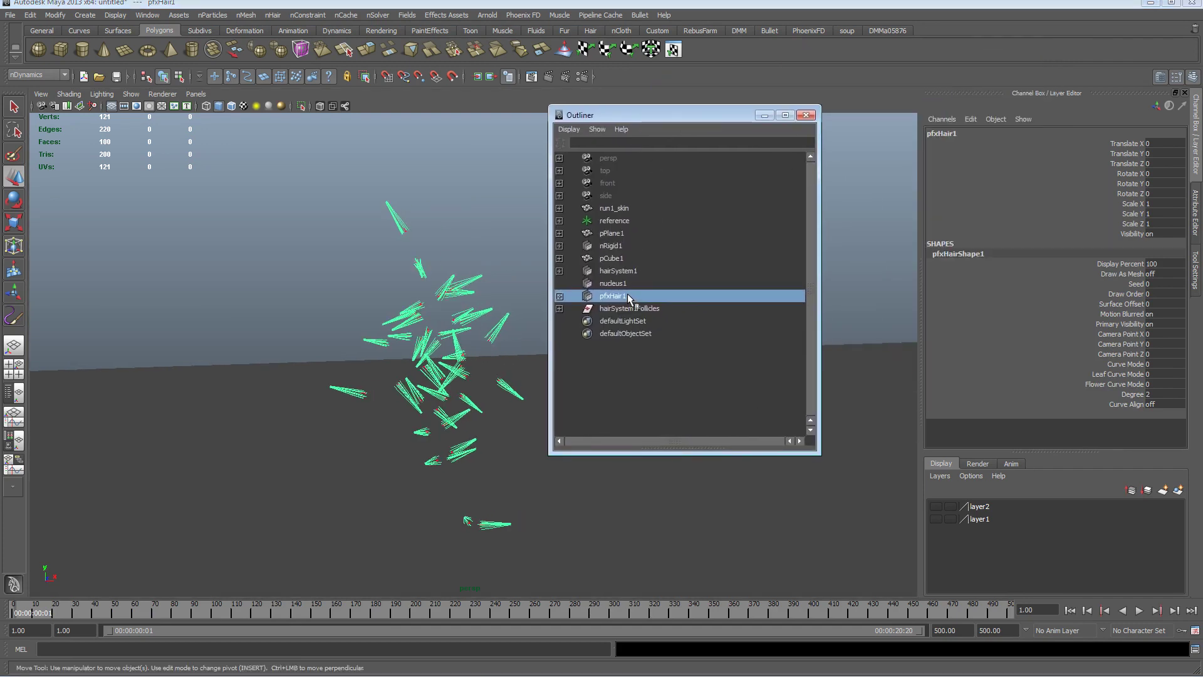
key("ctrl+a")
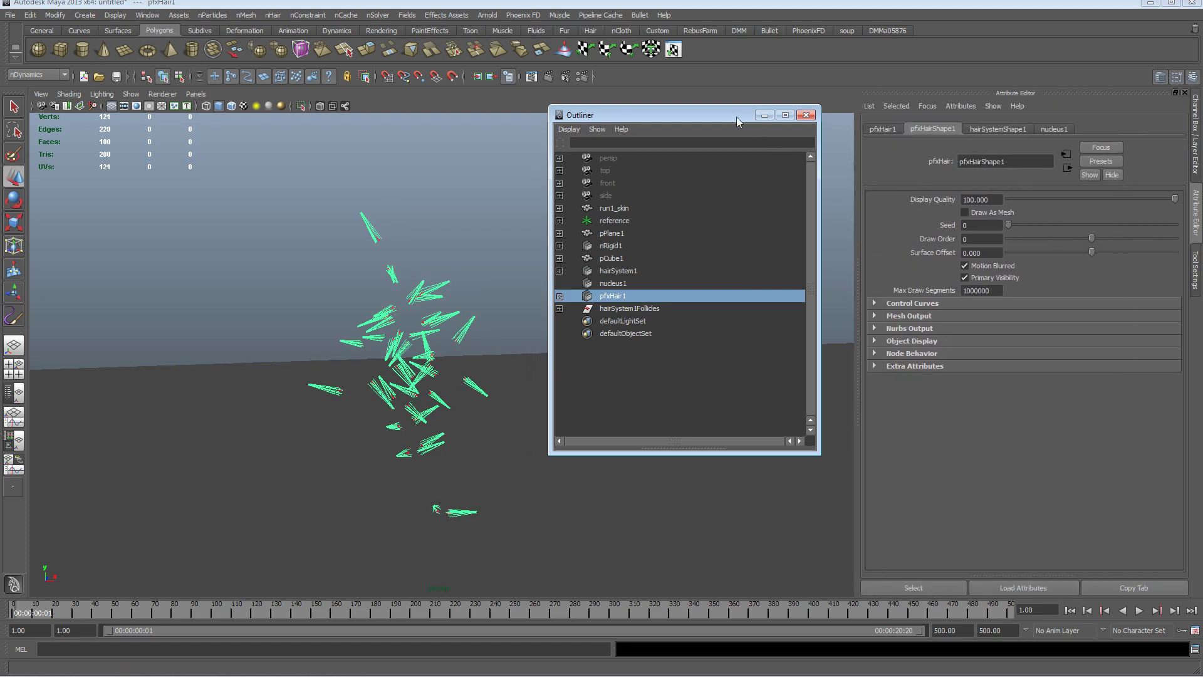
left_click_drag(735, 116, 245, 218)
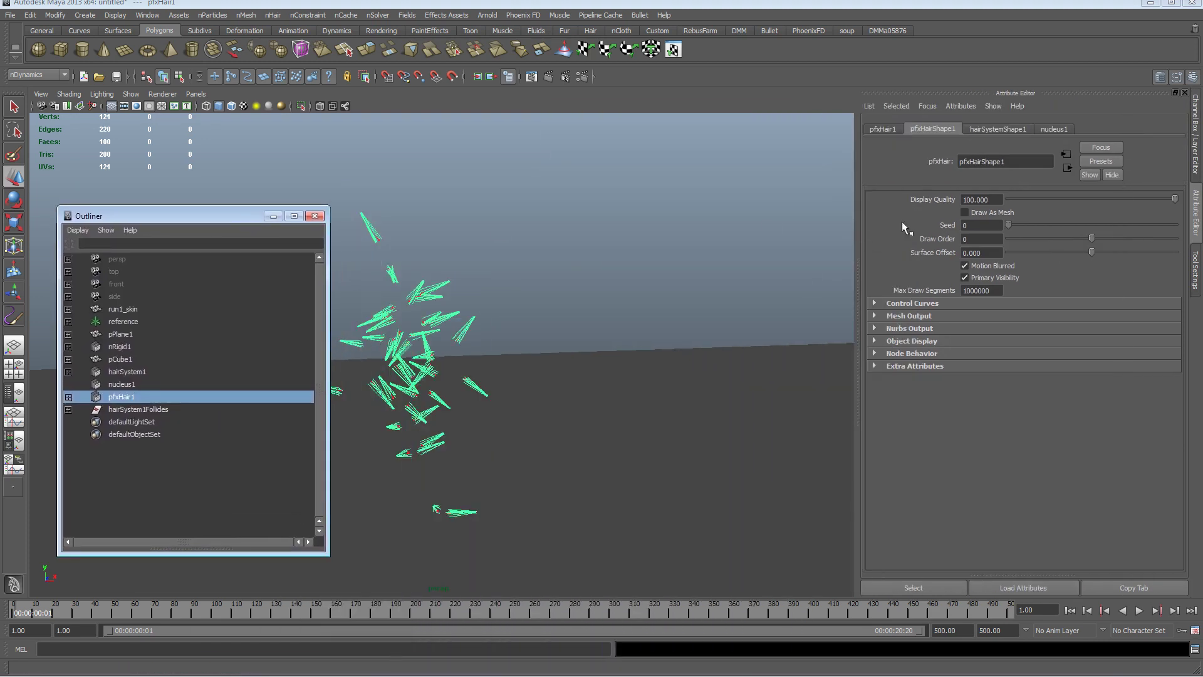
left_click(988, 127)
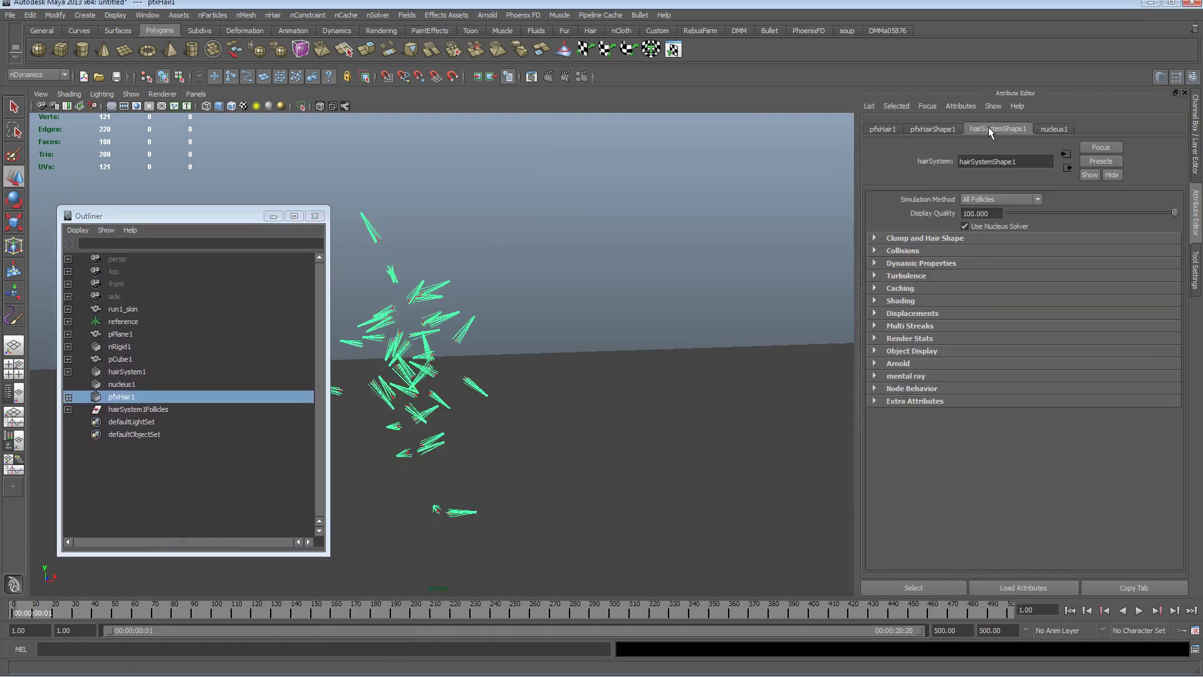
left_click(905, 239)
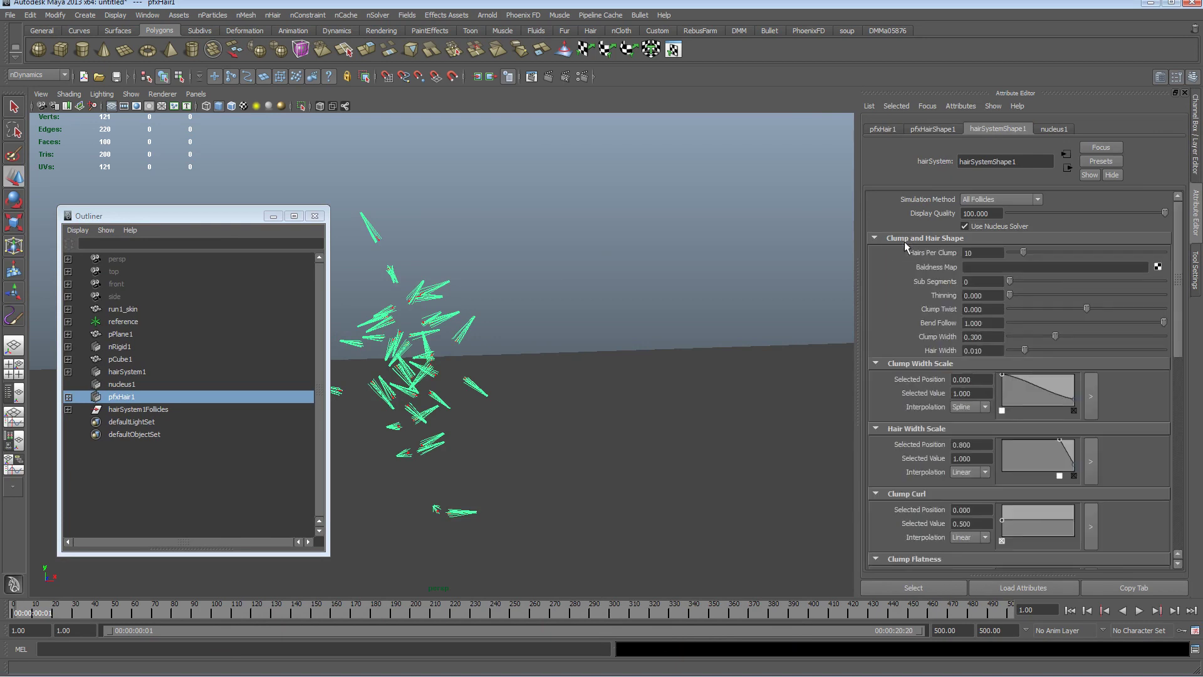
Reshape the Clump Curl graph of hairSystemShape1 by moving its point to position 0.035 with value 0.280
scroll(902, 336, "down", 2)
mouse_move(1002, 337)
left_mouse_down()
mouse_move(1001, 356)
mouse_move(999, 325)
left_mouse_up()
left_click_drag(1075, 368, 1080, 425)
scroll(1065, 426, "down", 4)
left_click_drag(1002, 408, 1004, 418)
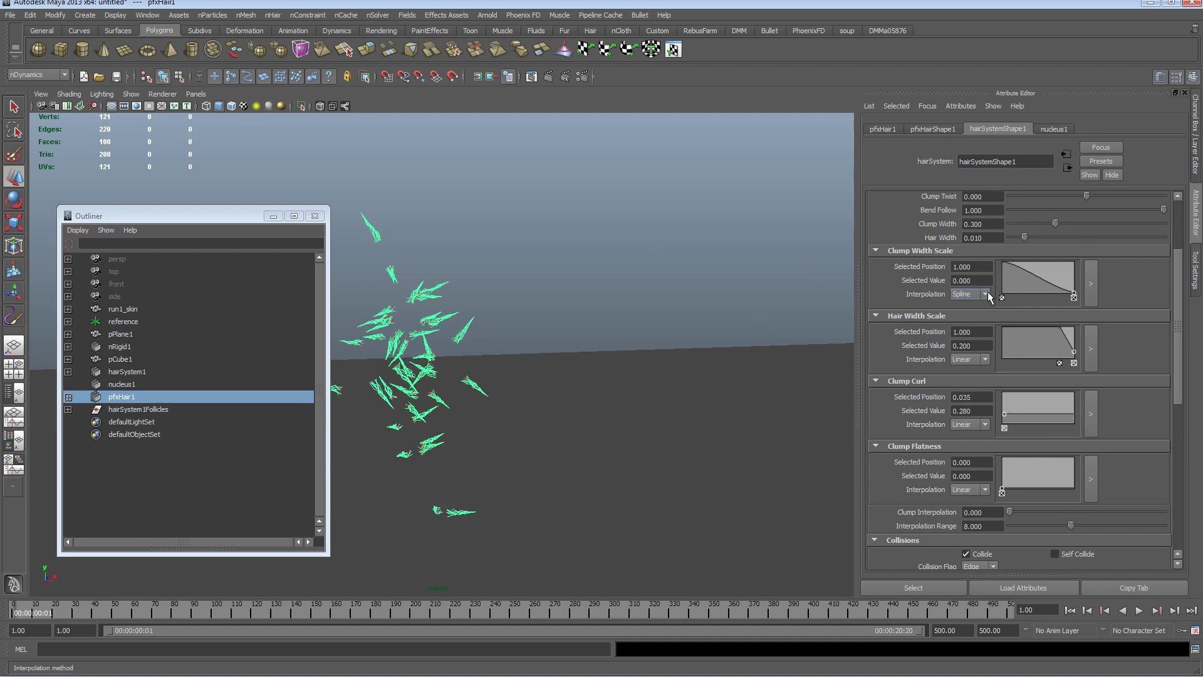
scroll(965, 304, "up", 6)
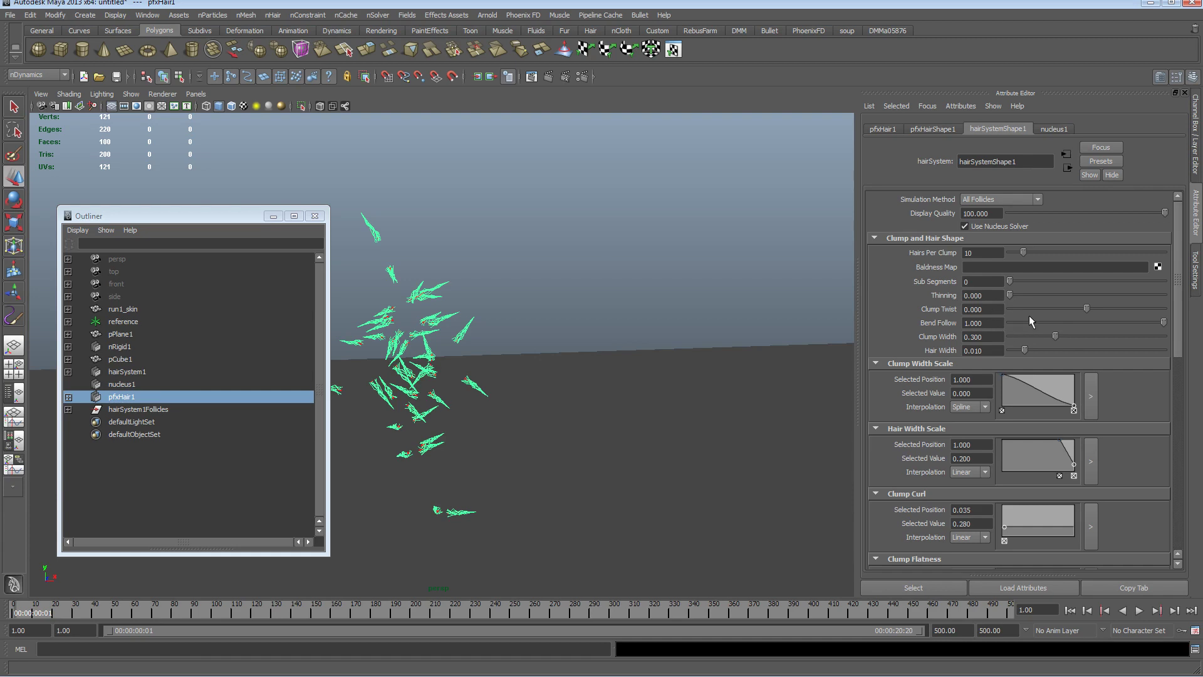
scroll(964, 322, "down", 8)
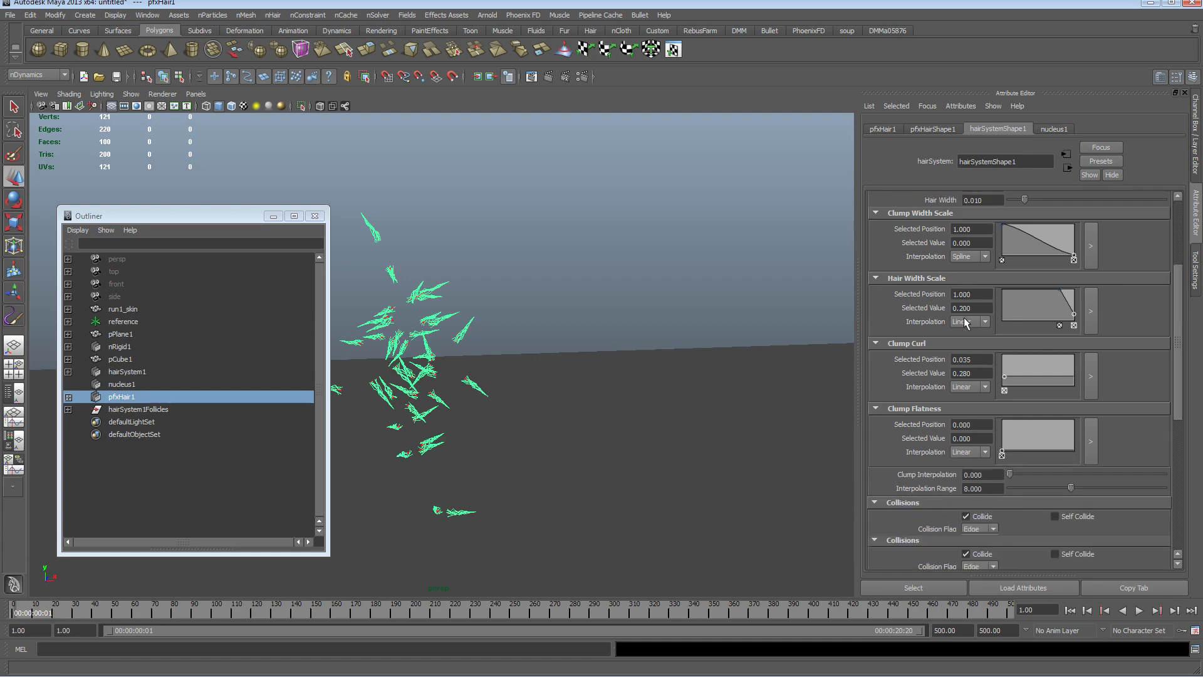
scroll(965, 305, "up", 8)
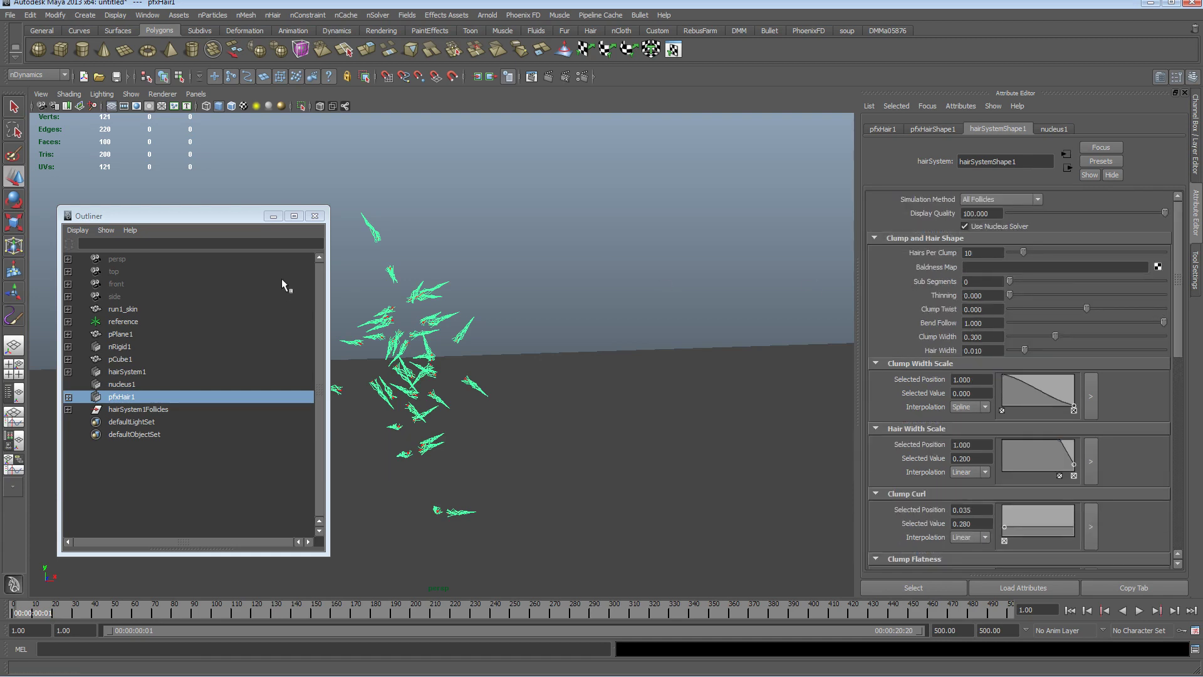
Lengthen the hair clumps considerably with the Scale Hair Tool and move the Outliner out of the way
left_click_drag(221, 216, 211, 212)
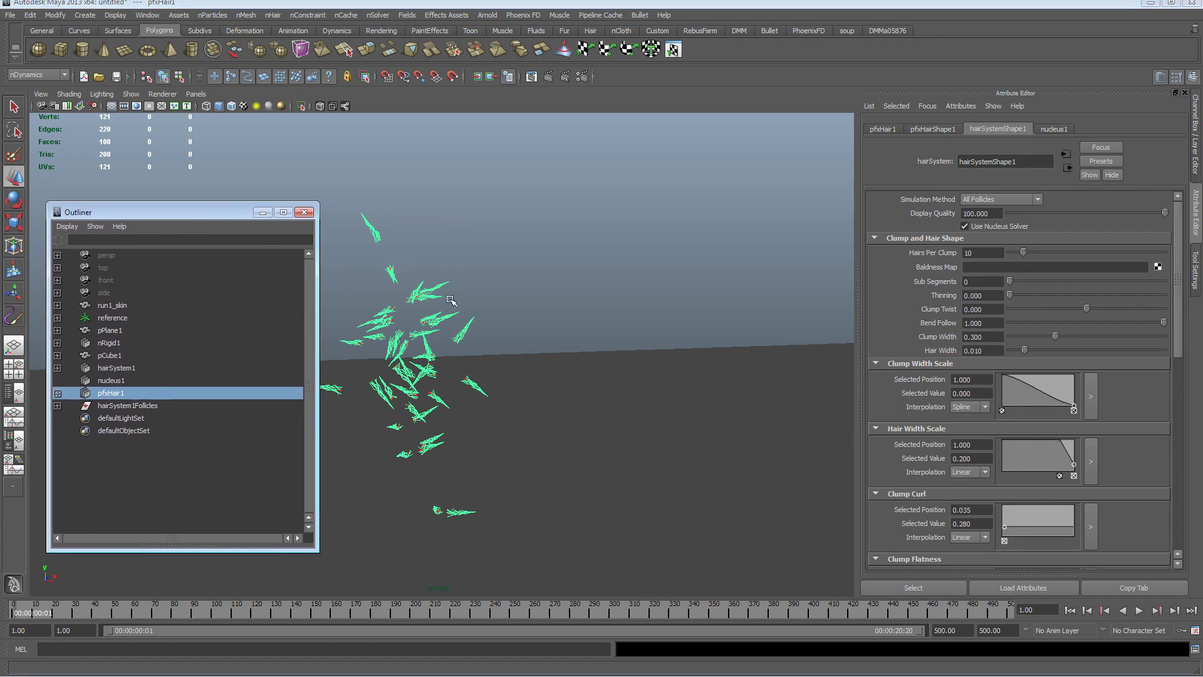
left_click(273, 15)
left_click(295, 45)
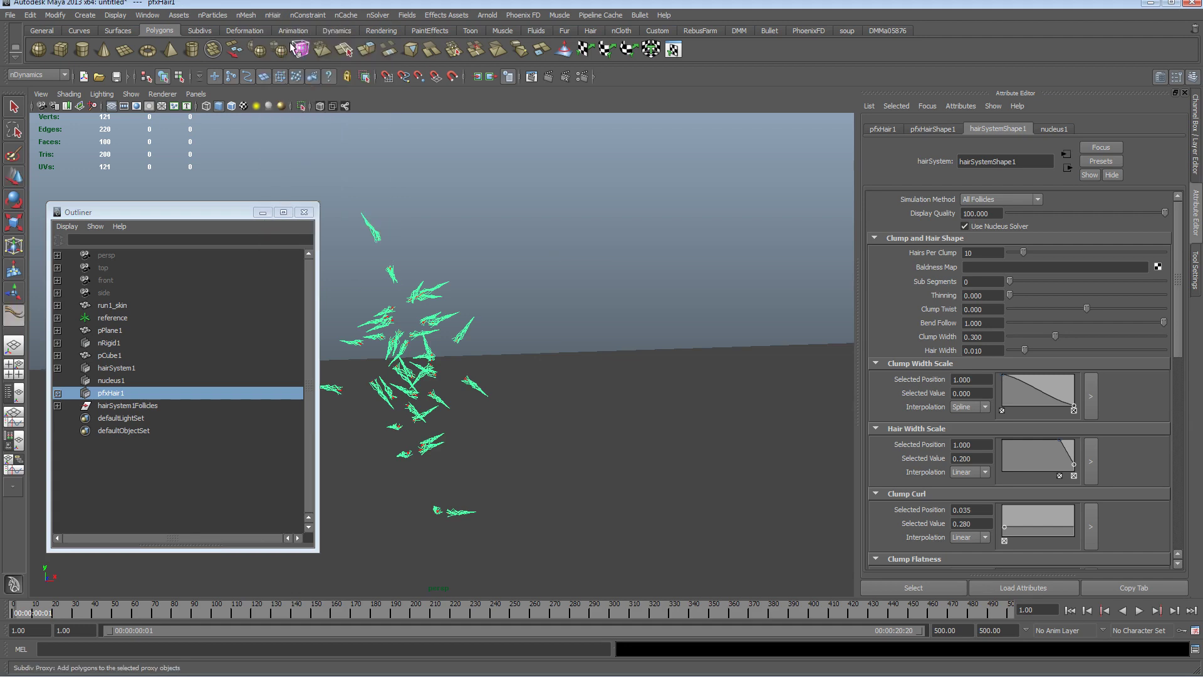
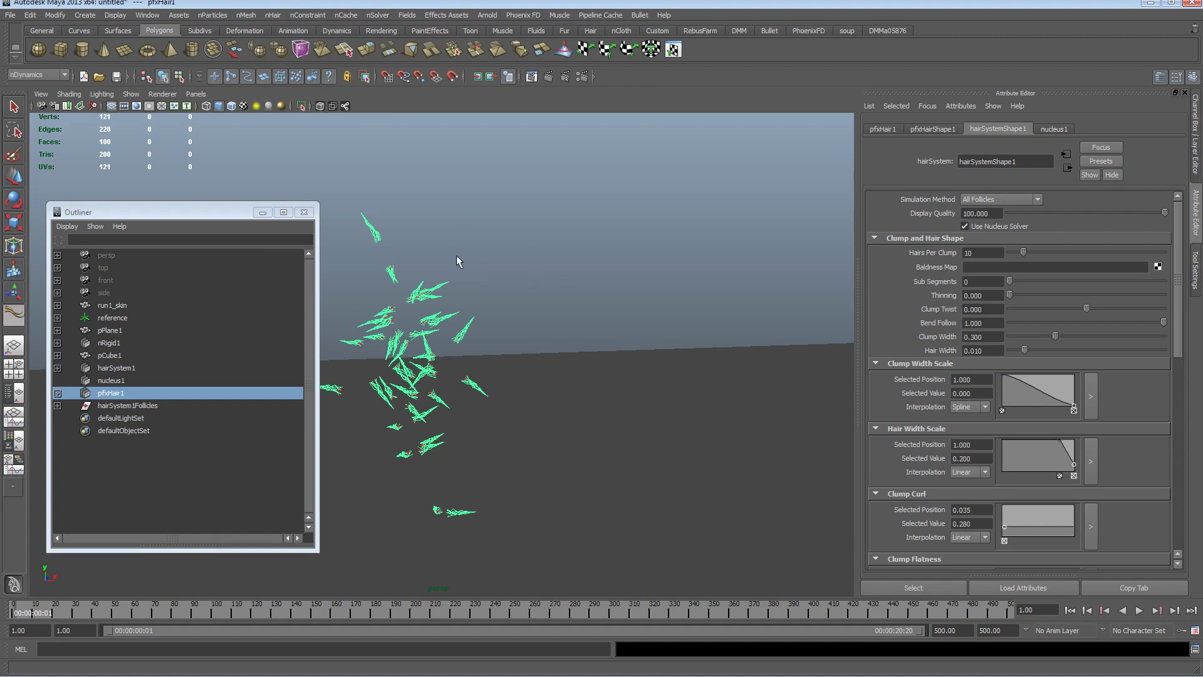
left_click_drag(456, 254, 618, 255)
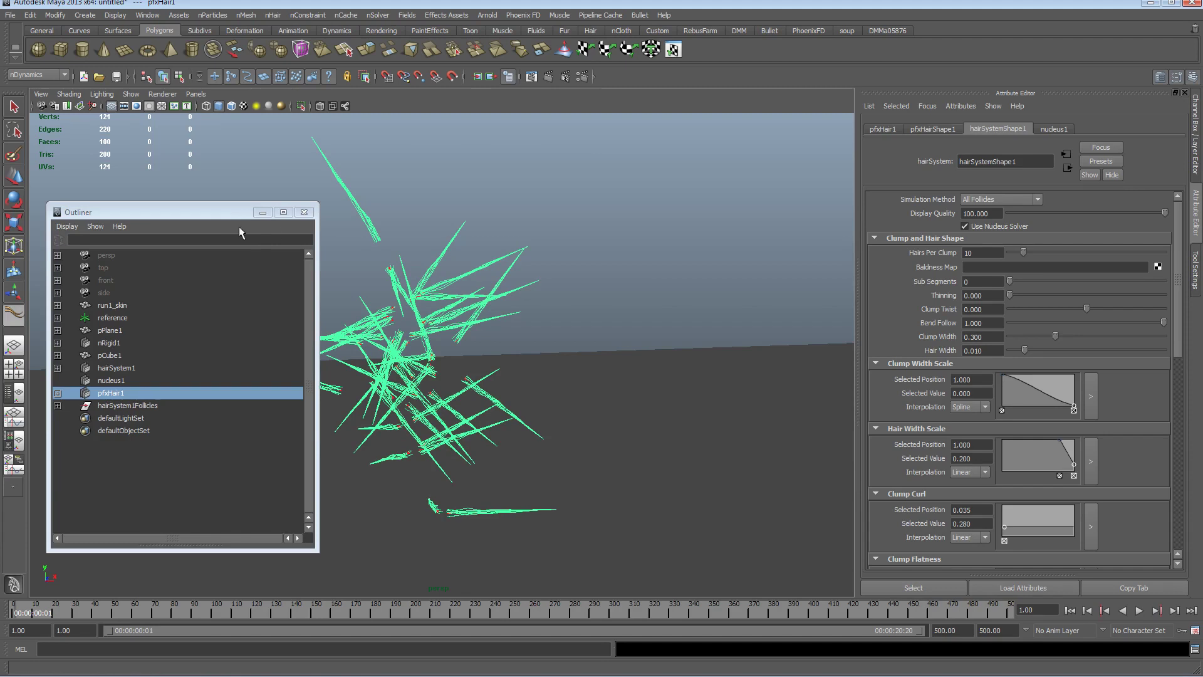
left_click_drag(236, 231, 645, 382)
left_click(669, 363)
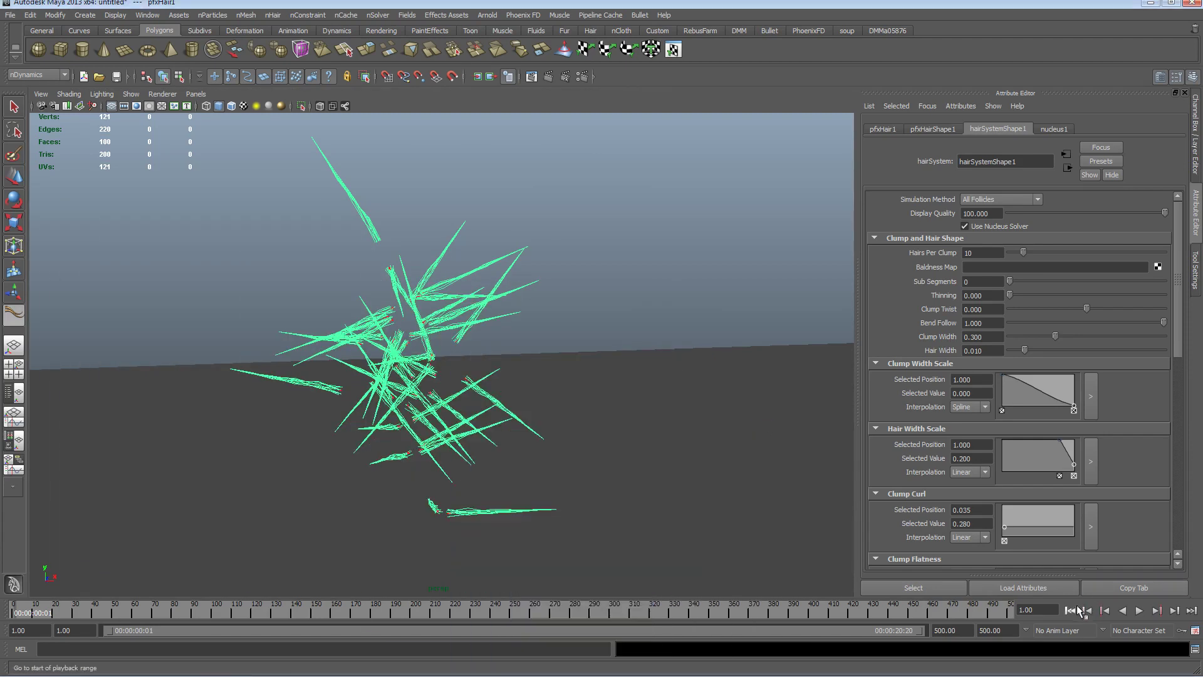
Deselect the hair and play the simulation with the longer clumps twice, stopping and returning to the first frame
left_click_drag(677, 304, 304, 297)
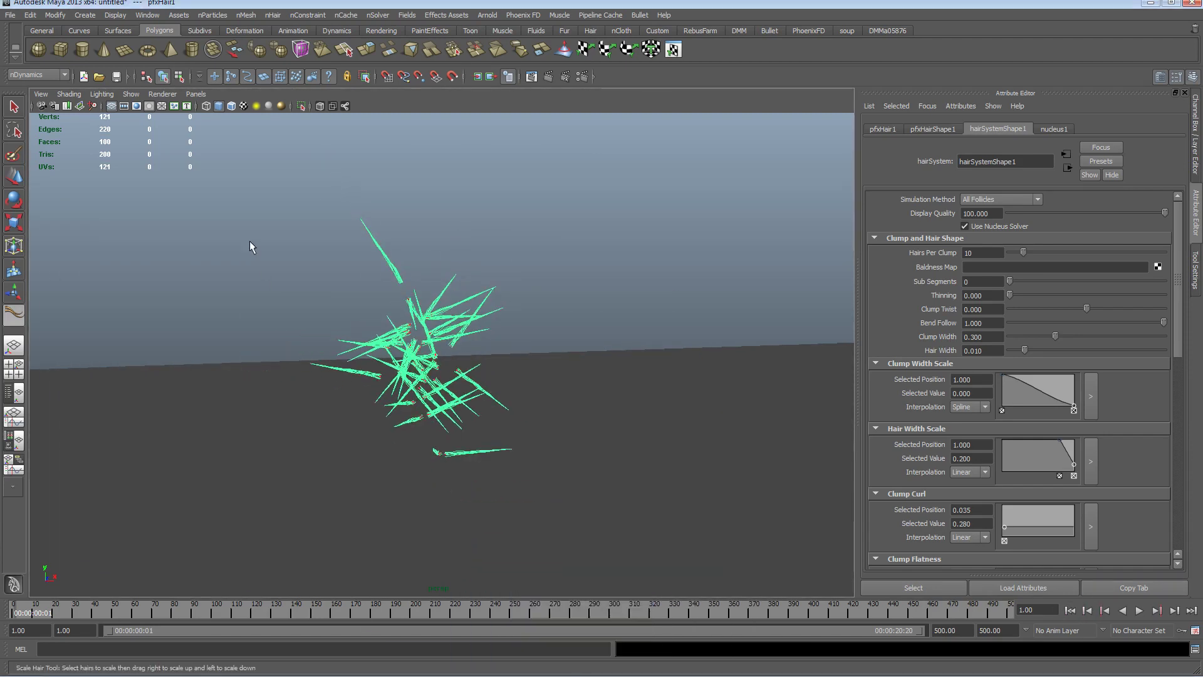
left_click(15, 176)
left_click_drag(261, 236, 427, 228, "alt")
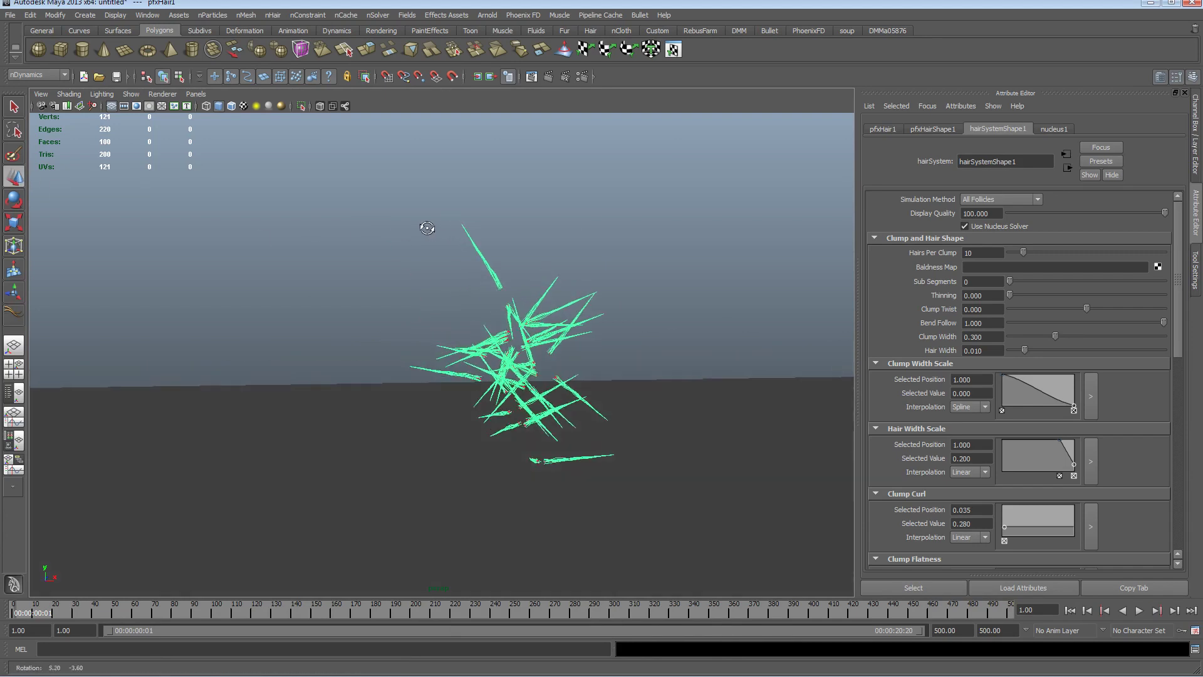
left_click(419, 291)
left_click_drag(419, 291, 737, 397, "alt")
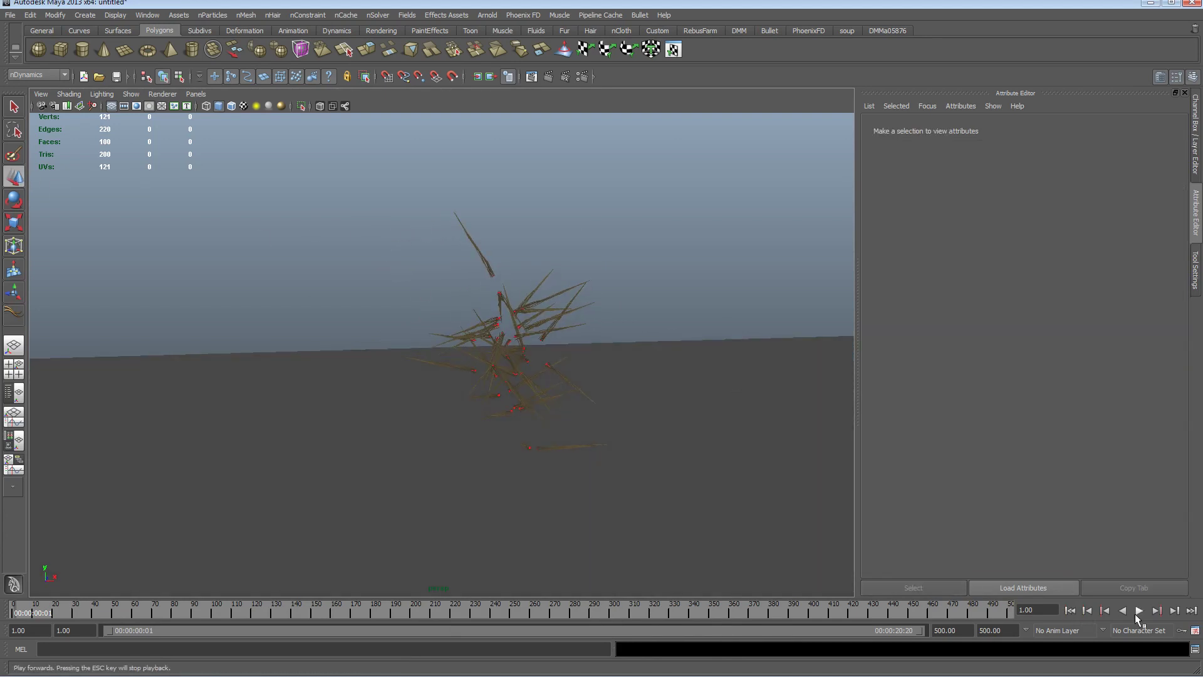
left_click(1137, 611)
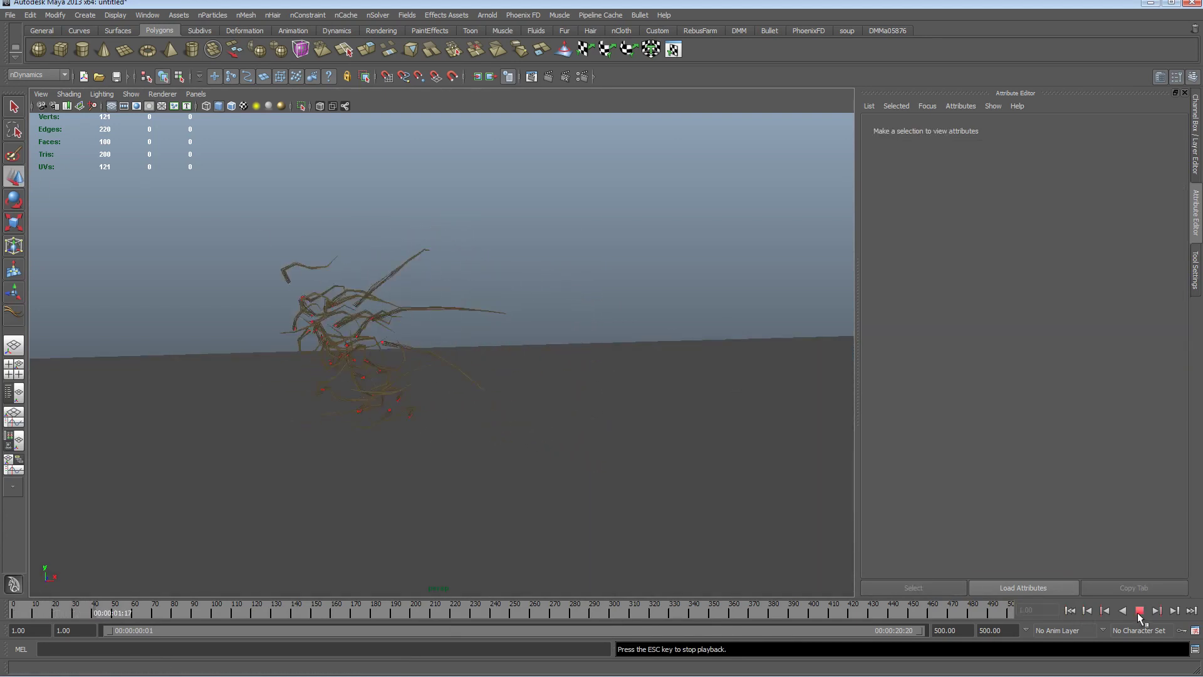
left_click(1139, 611)
left_click_drag(664, 398, 515, 368, "alt")
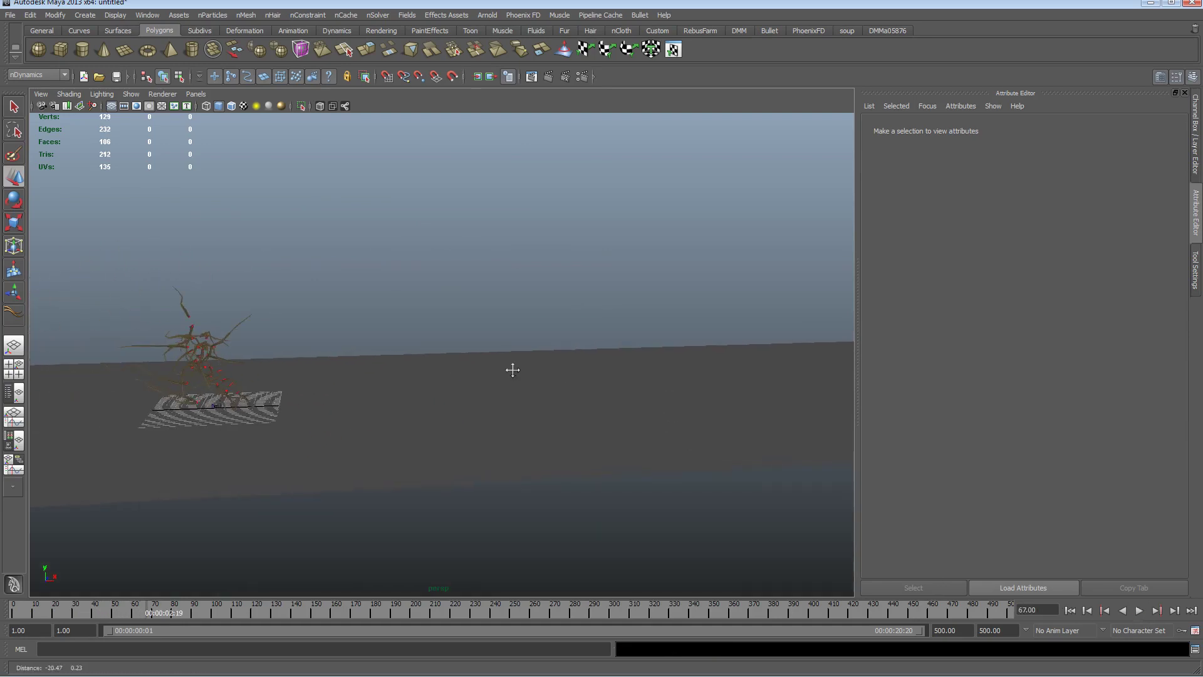
left_click(1069, 610)
left_click(1139, 611)
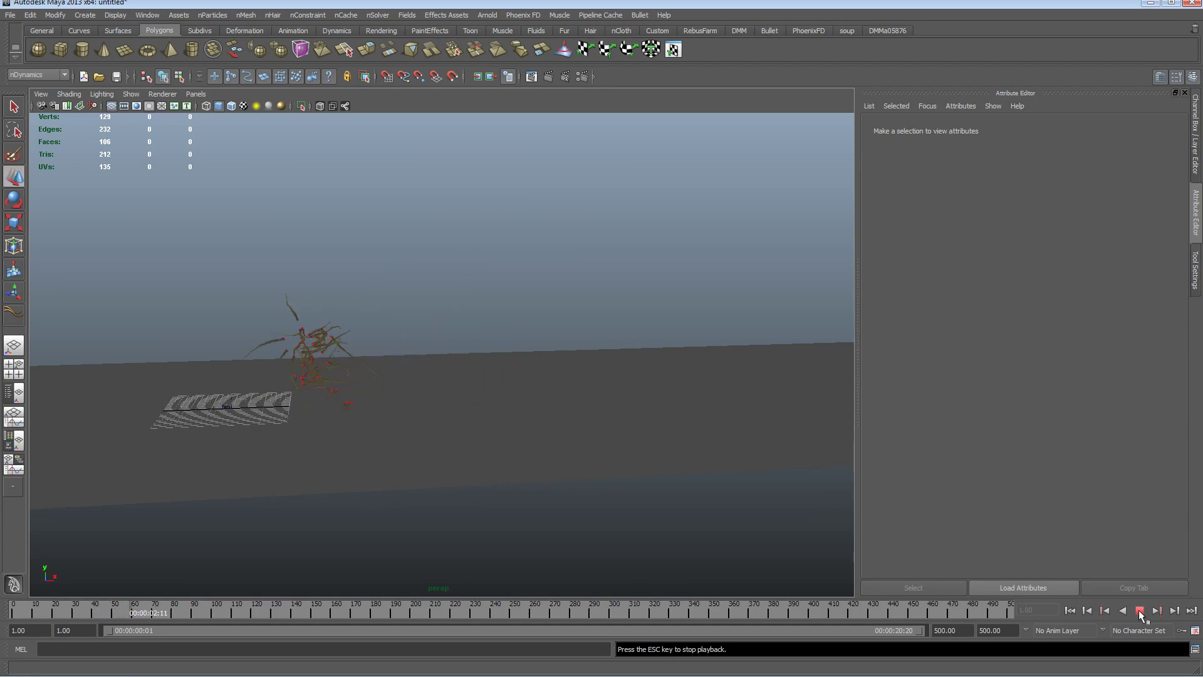
left_click(1139, 612)
left_click(1069, 610)
Select the hair and examine it up close with the pfxHairShape1 Control Curves and pfxHair1 transform attributes, finally deselecting it
right_click_drag(276, 317, 814, 320, "alt")
middle_click_drag(815, 319, 309, 309, "alt")
left_click_drag(388, 204, 316, 210)
middle_click_drag(329, 263, 349, 313, "alt")
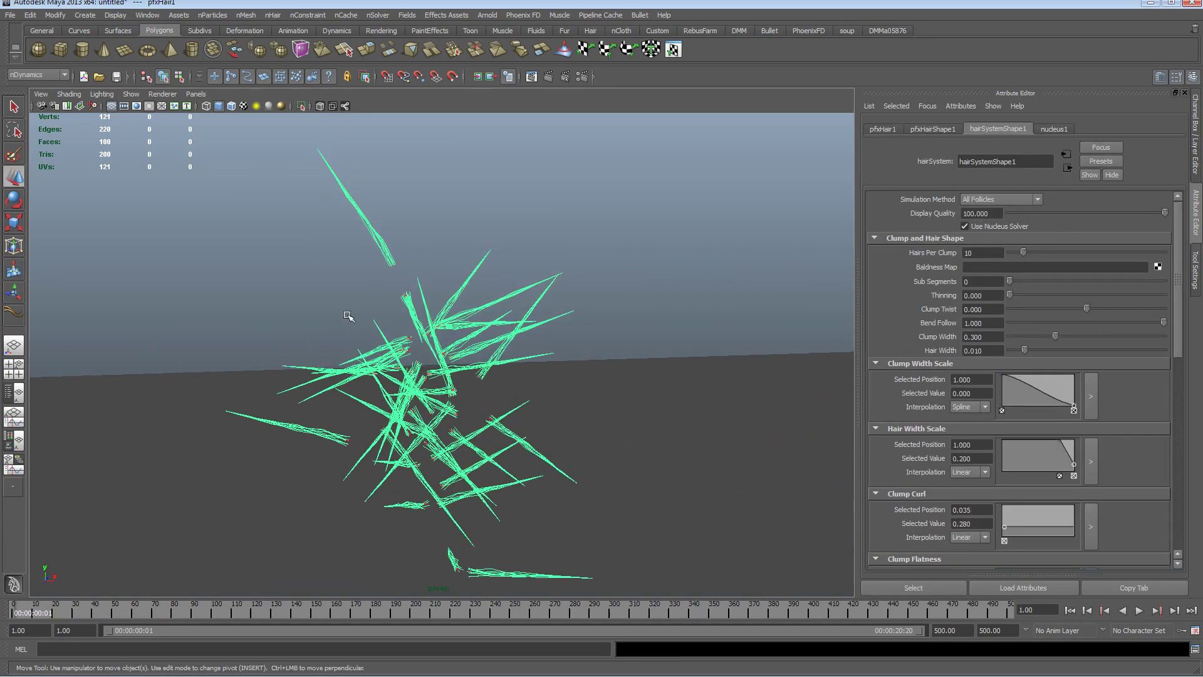
left_click_drag(348, 314, 384, 314, "alt")
right_click_drag(501, 326, 797, 405, "alt")
middle_click_drag(555, 352, 503, 298, "alt")
left_click_drag(503, 297, 611, 302, "alt")
left_click(934, 130)
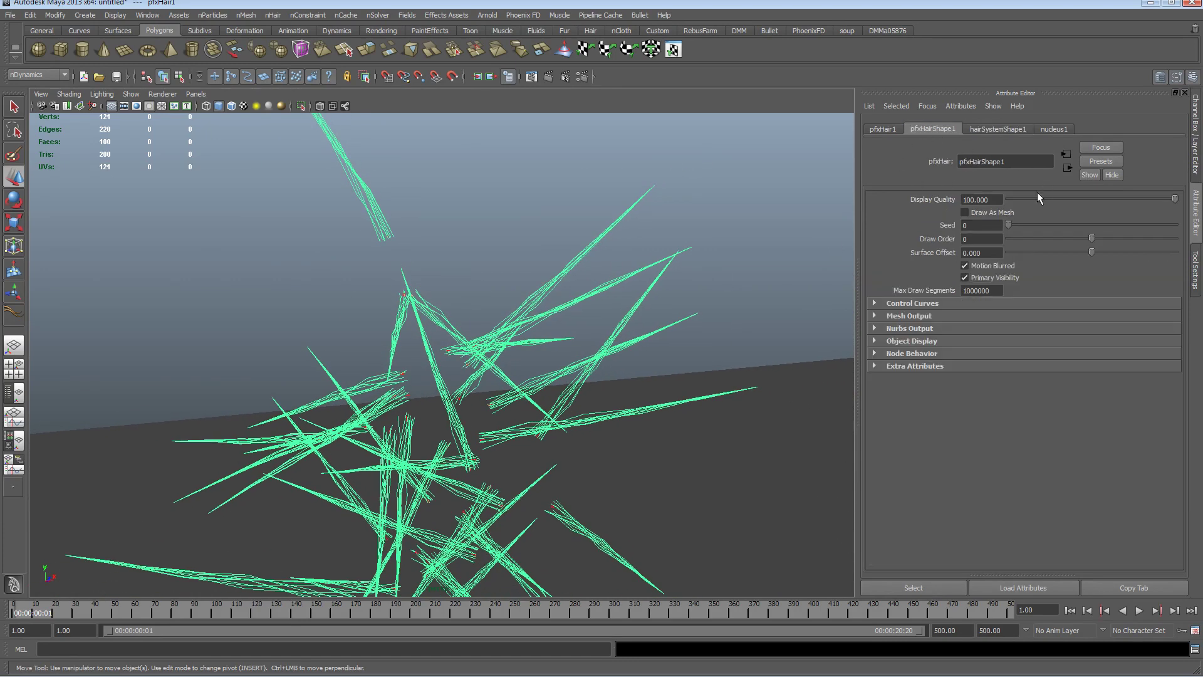
left_click(911, 304)
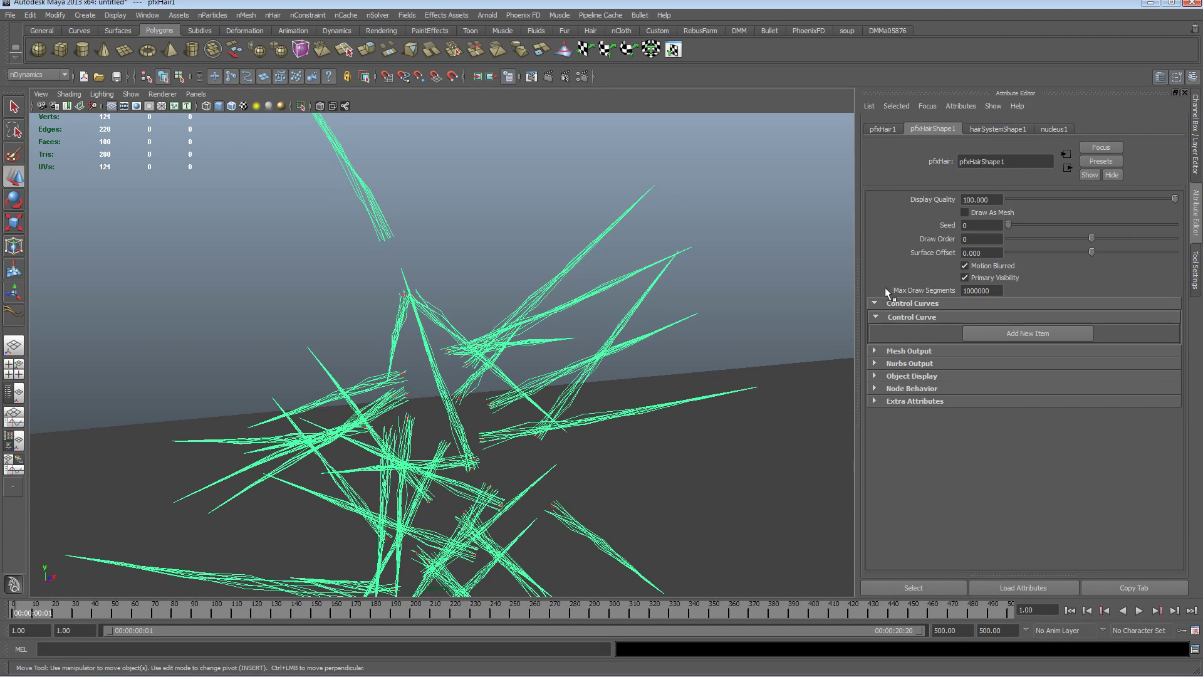
left_click(882, 129)
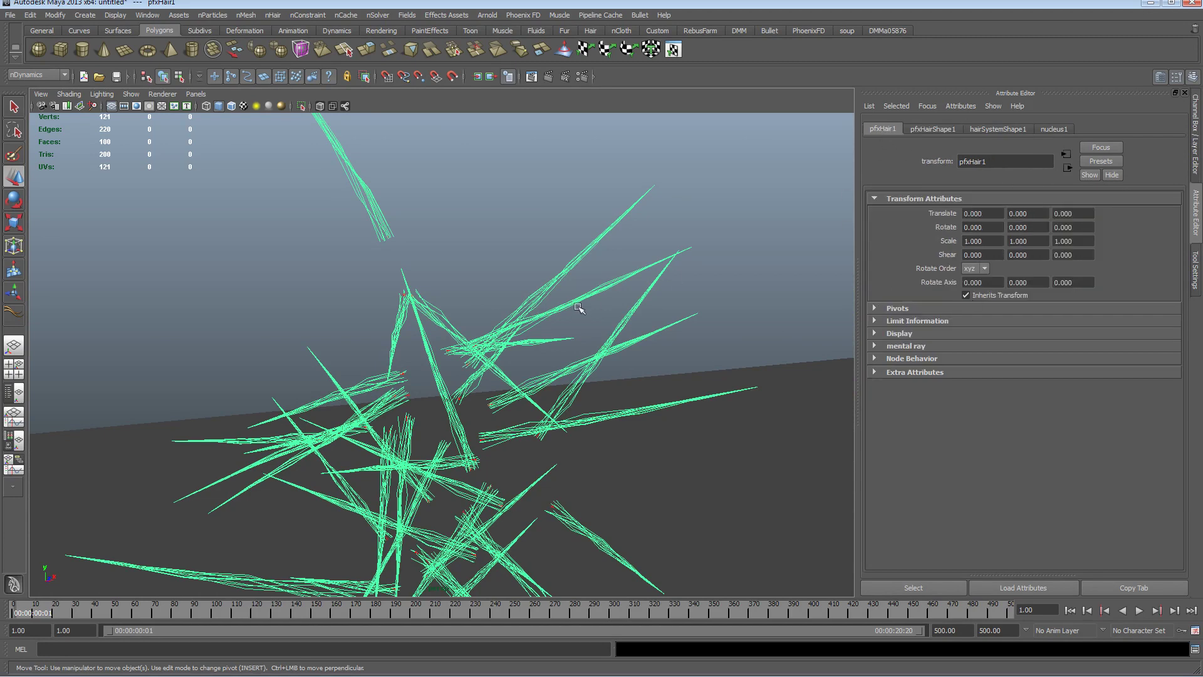
left_click_drag(579, 307, 441, 344, "alt")
left_click(508, 257)
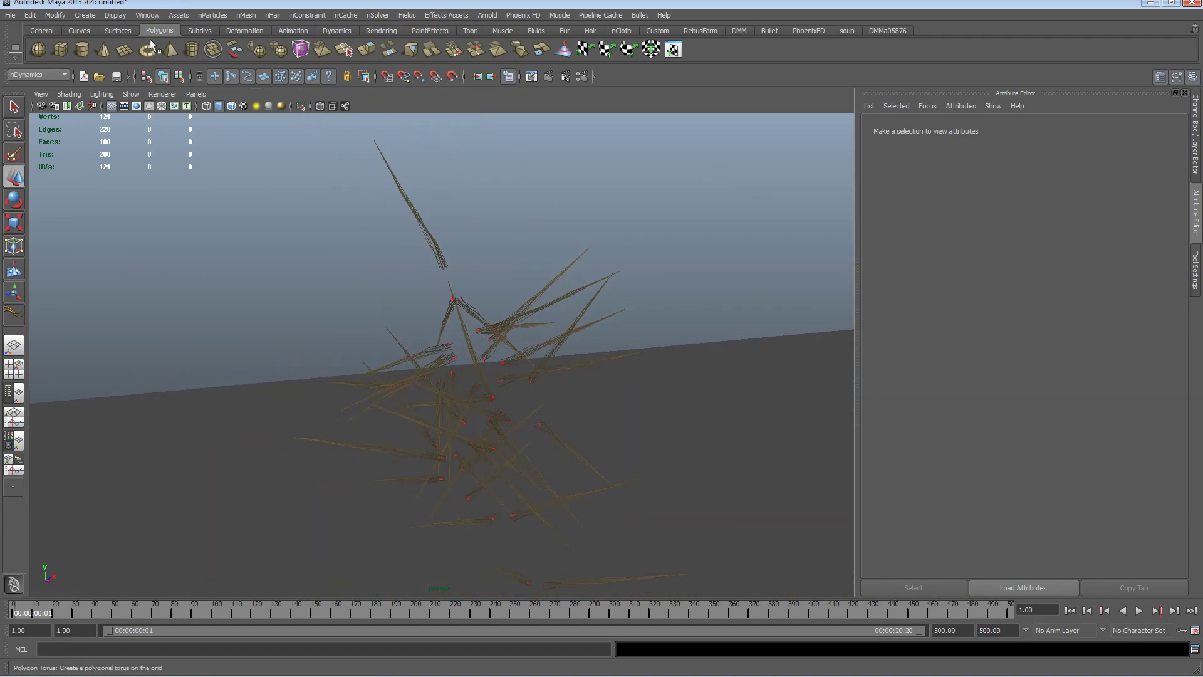
Open the Visor on the Paint Effects brushes and place its window beside the hair
left_click(147, 15)
mouse_move(207, 36)
left_click(326, 77)
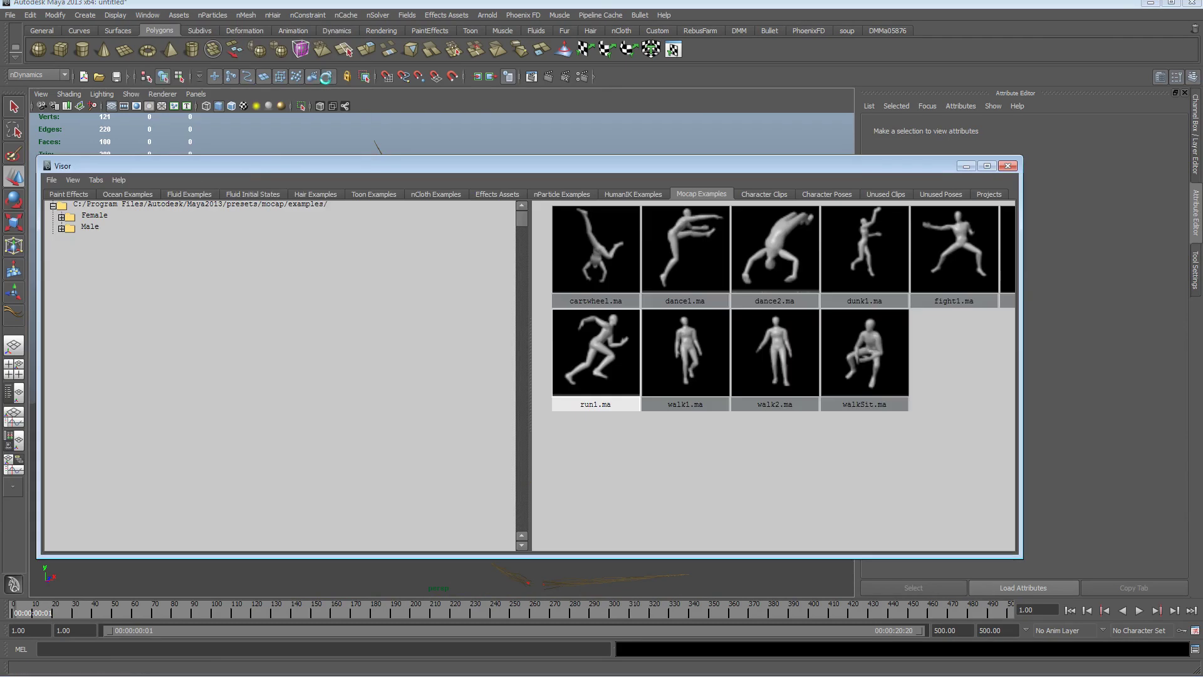
left_click(66, 194)
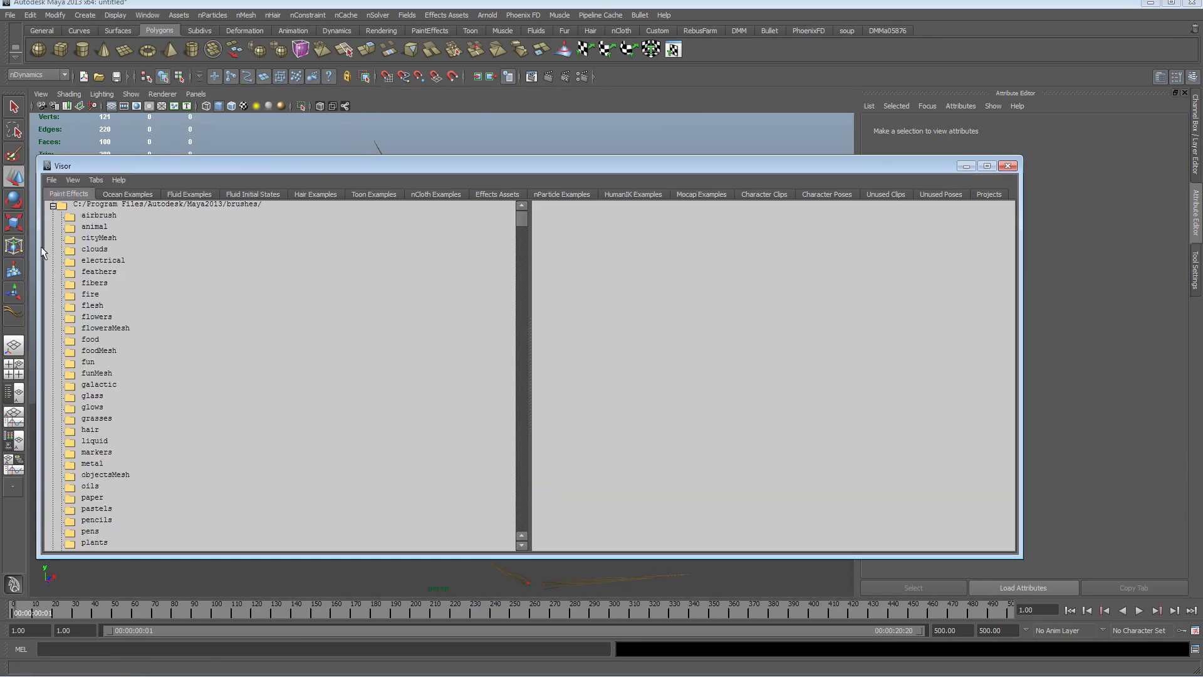
left_click_drag(40, 246, 449, 267)
left_click_drag(572, 171, 674, 155)
Browse the Paint Effects brush folders, including glass, glows, oils, plants, plantsMesh and trees, for a suitable hair brush
left_click(600, 379)
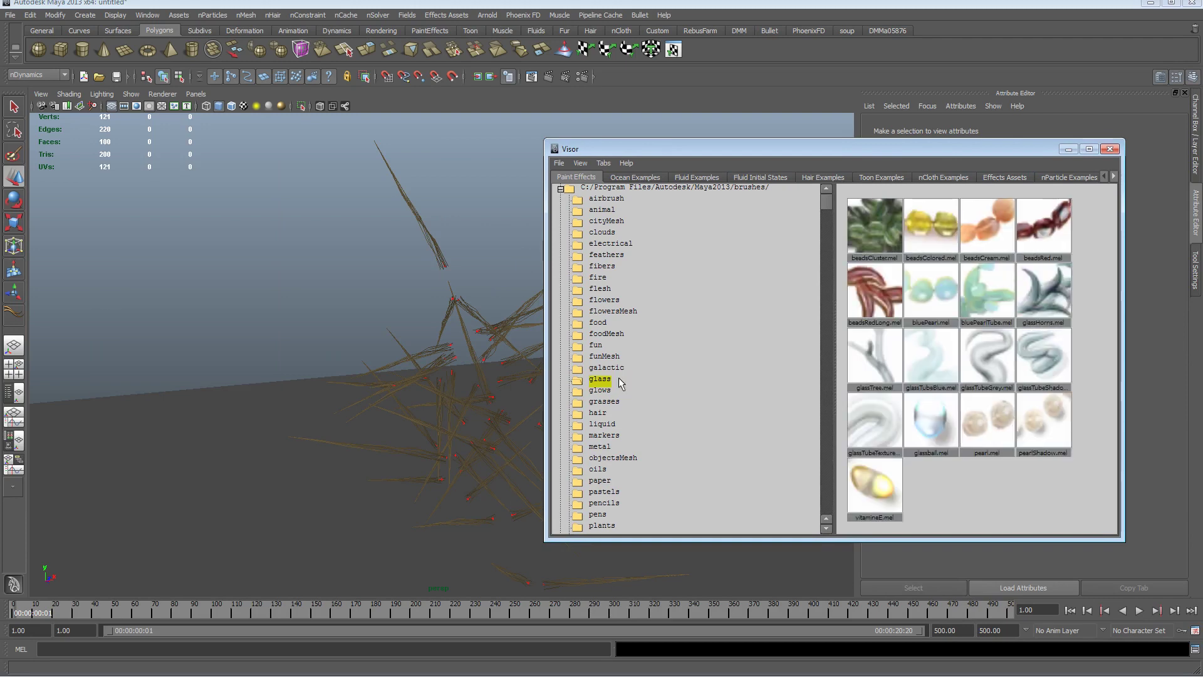
left_click(600, 390)
scroll(633, 392, "down", 3)
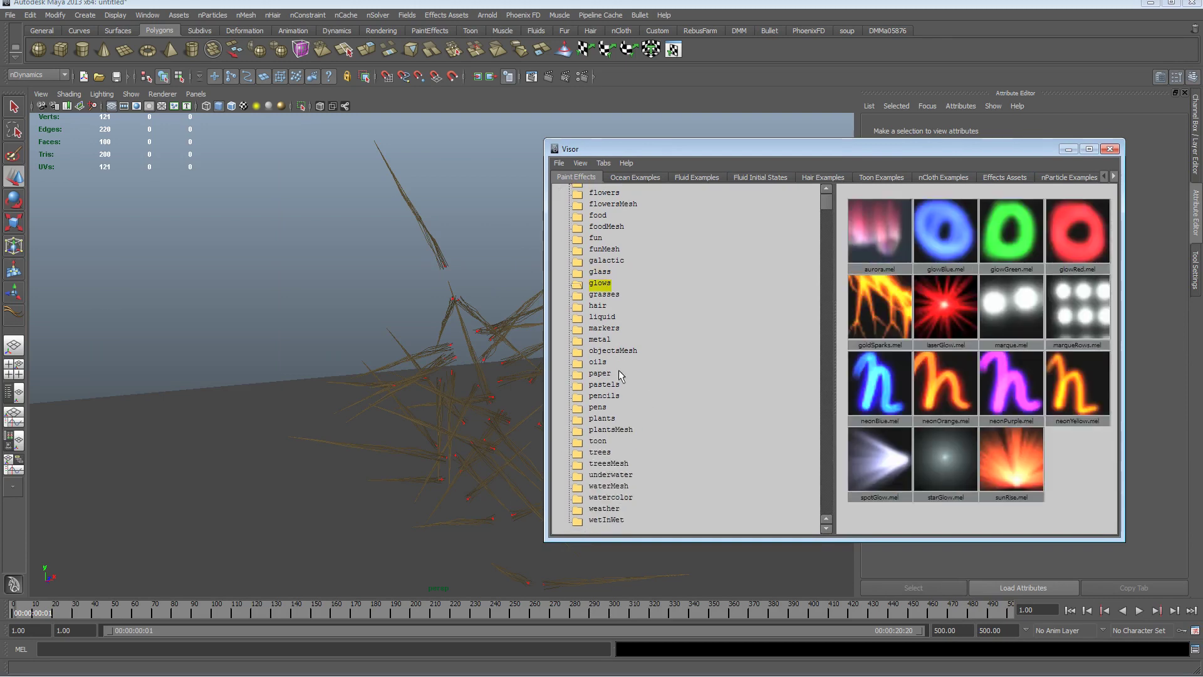
left_click(617, 374)
left_click(598, 362)
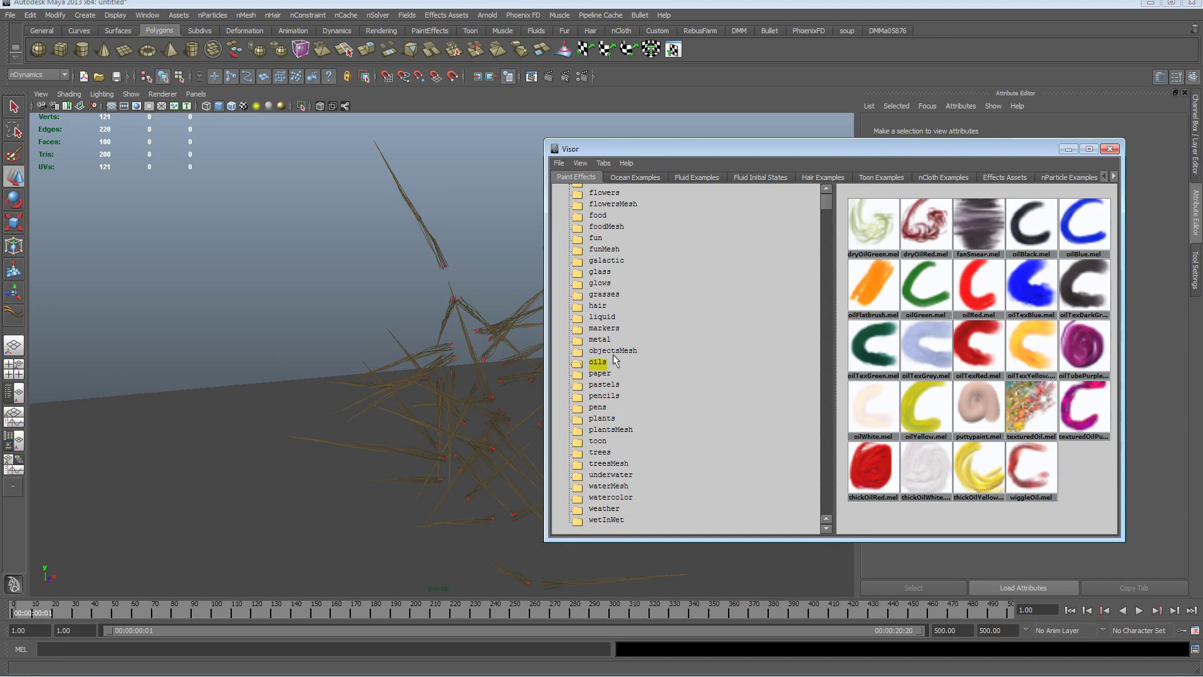
left_click(612, 352)
left_click(605, 408)
left_click(617, 420)
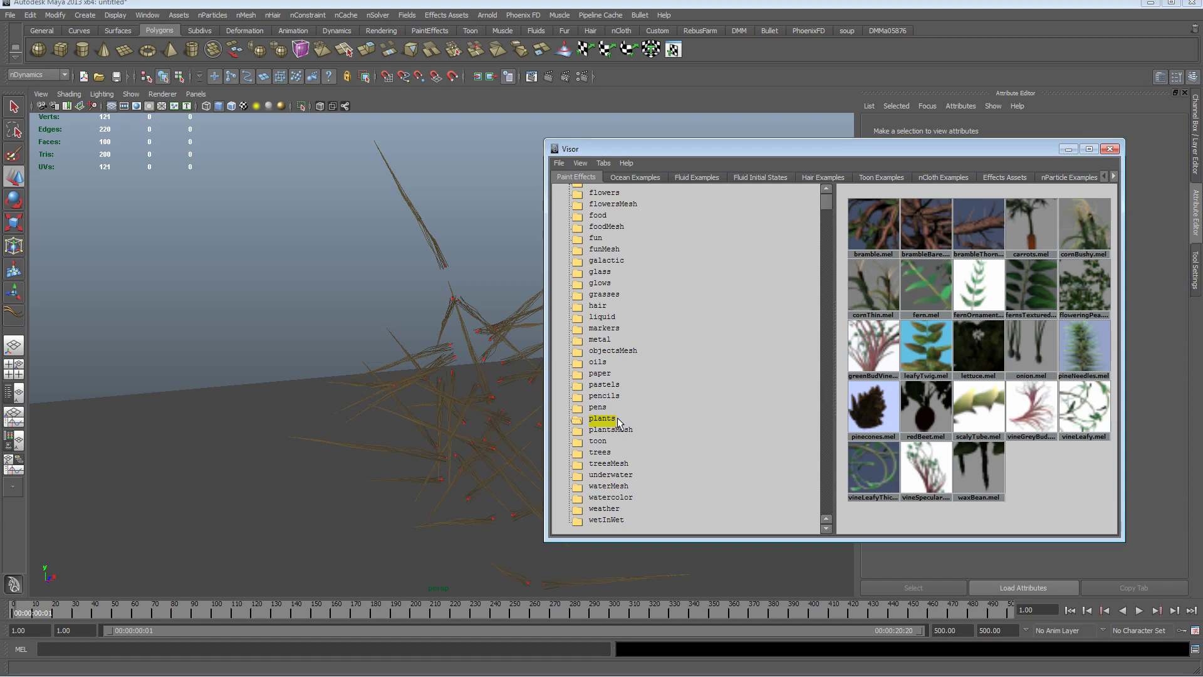
left_click(612, 431)
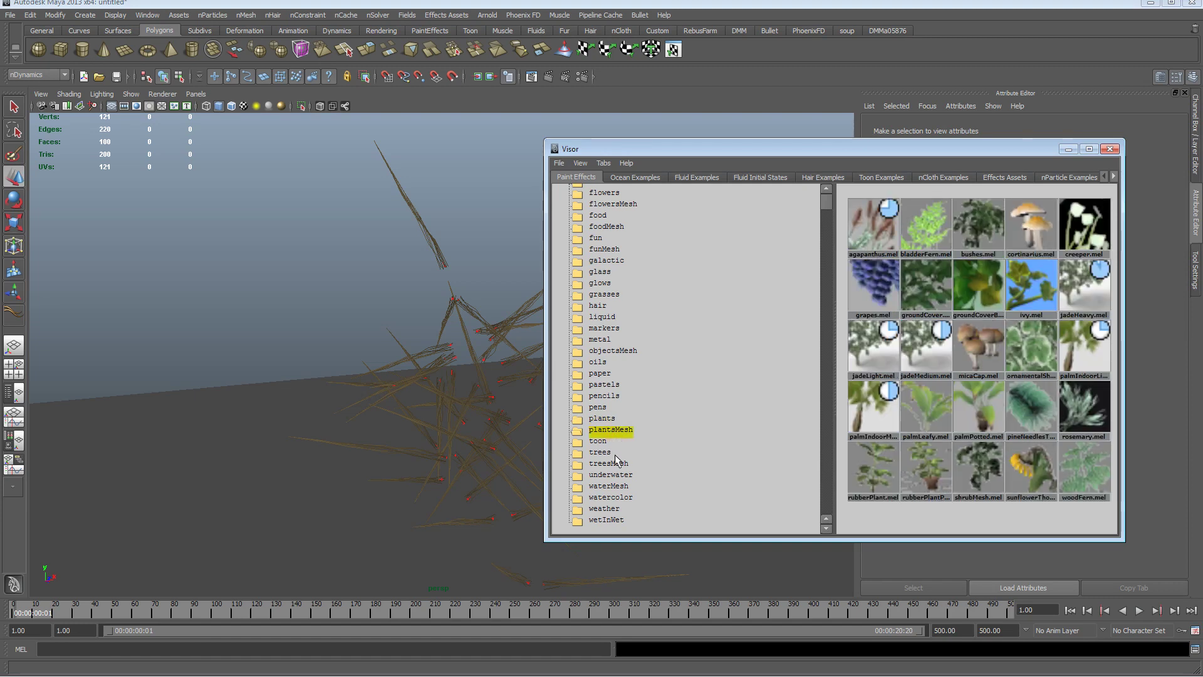
left_click(614, 453)
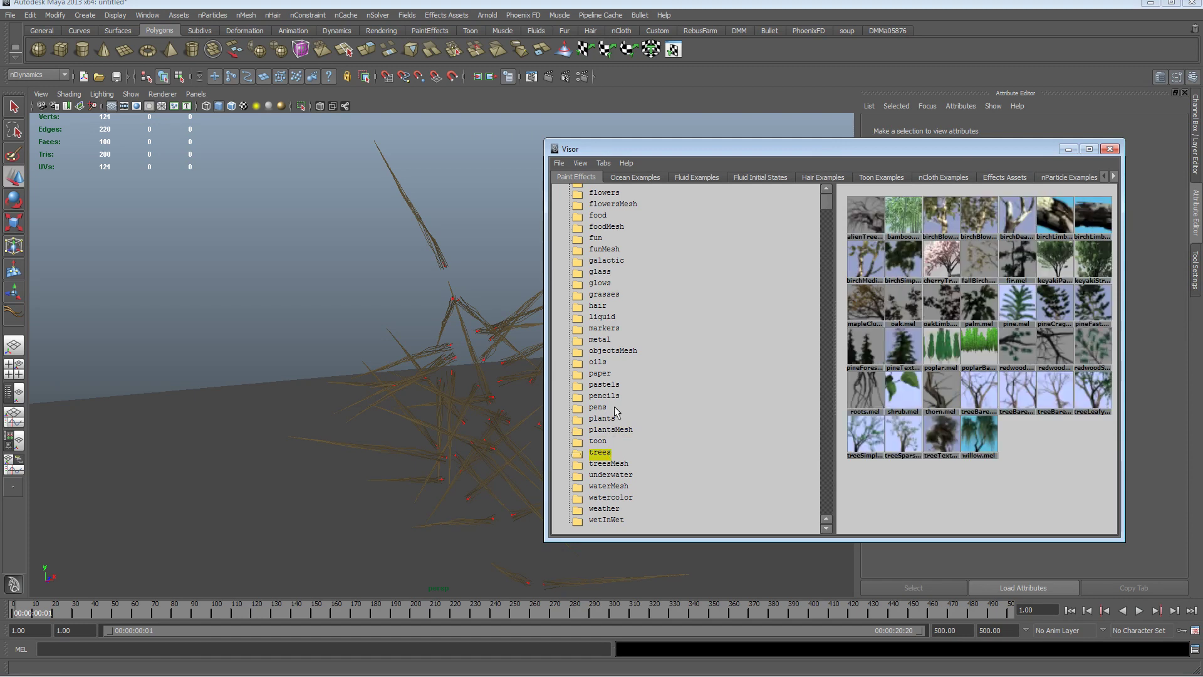
Select pfxHair1 and make grassOrnament.mel from the grasses folder the current Paint Effects brush
left_click(604, 294)
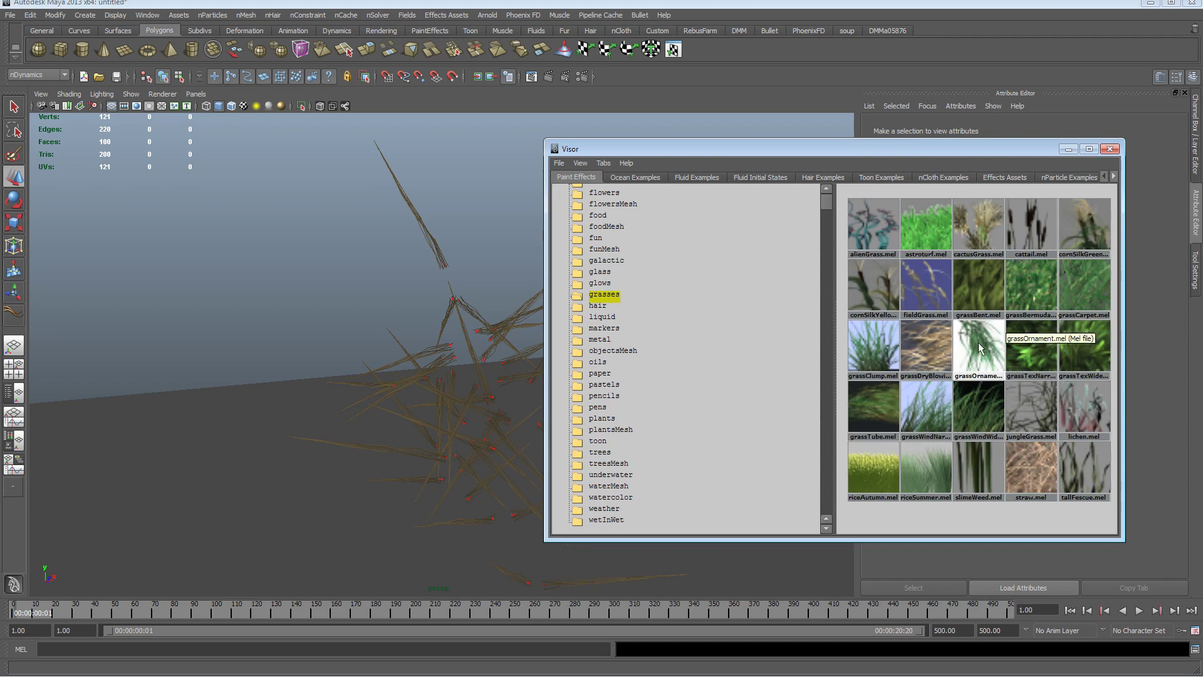
left_click(979, 351)
left_click(976, 357)
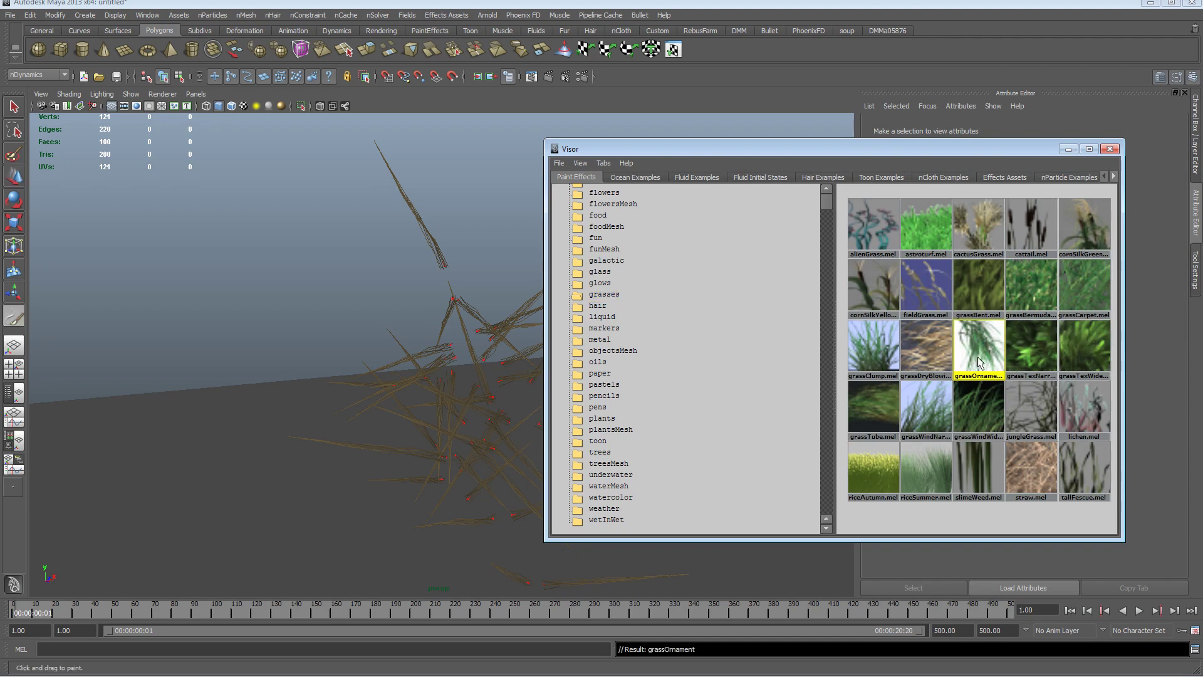
left_click(429, 227)
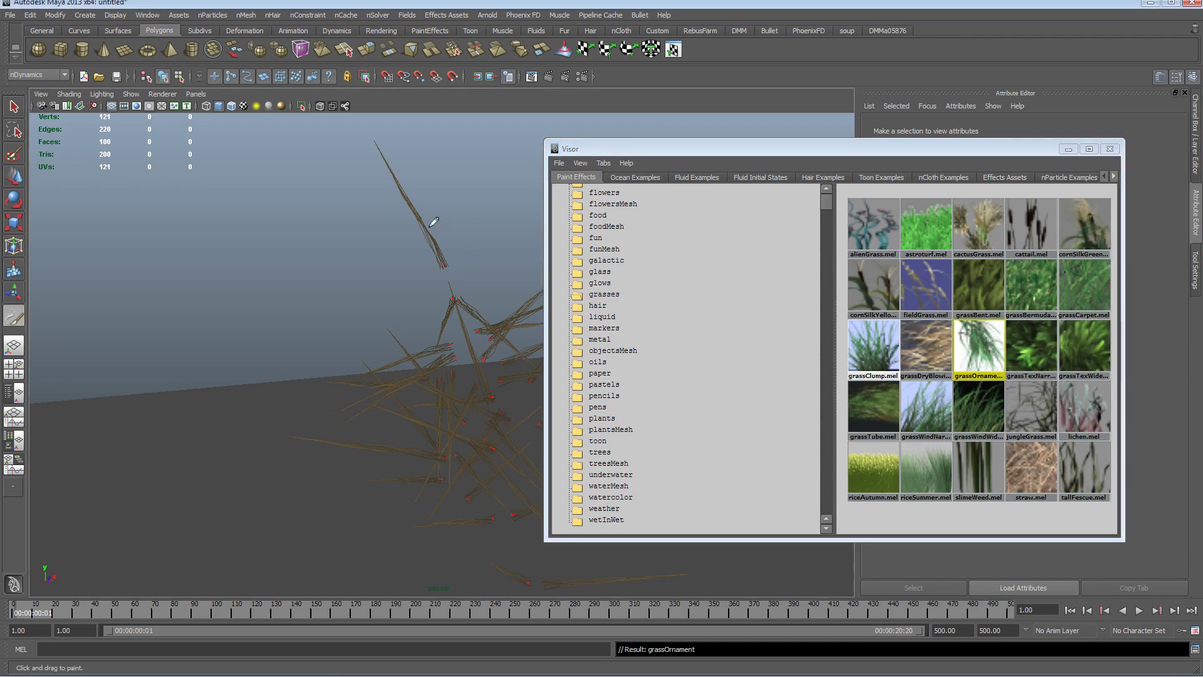
key("w")
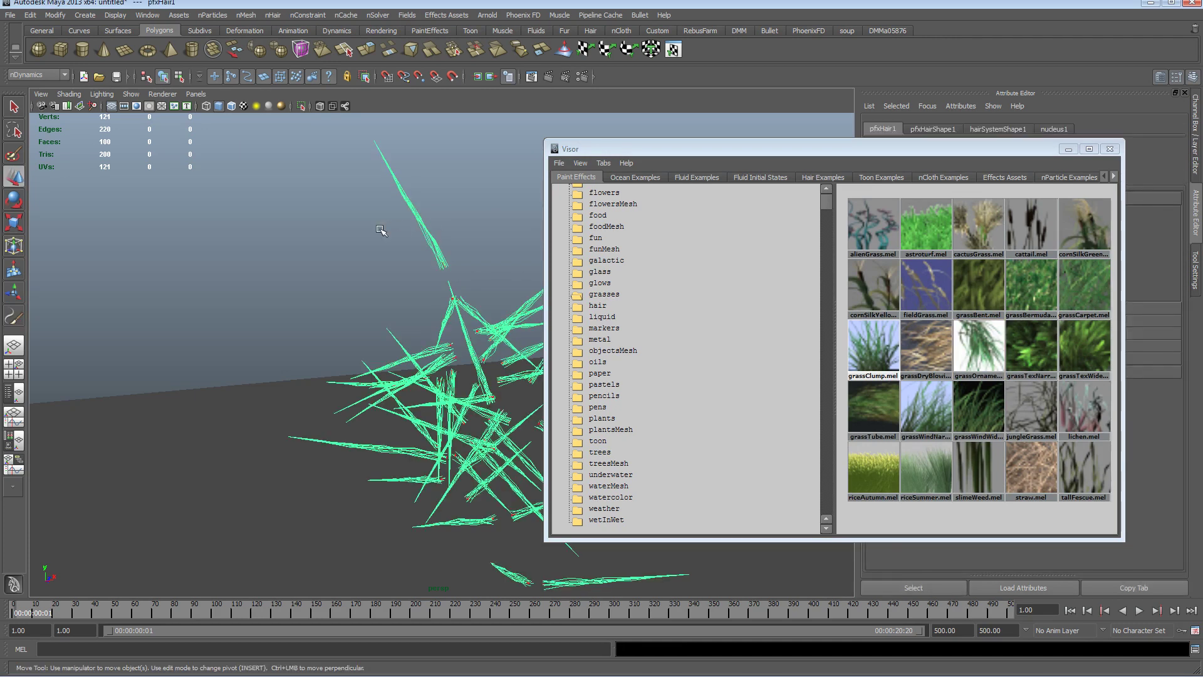
left_click(978, 348)
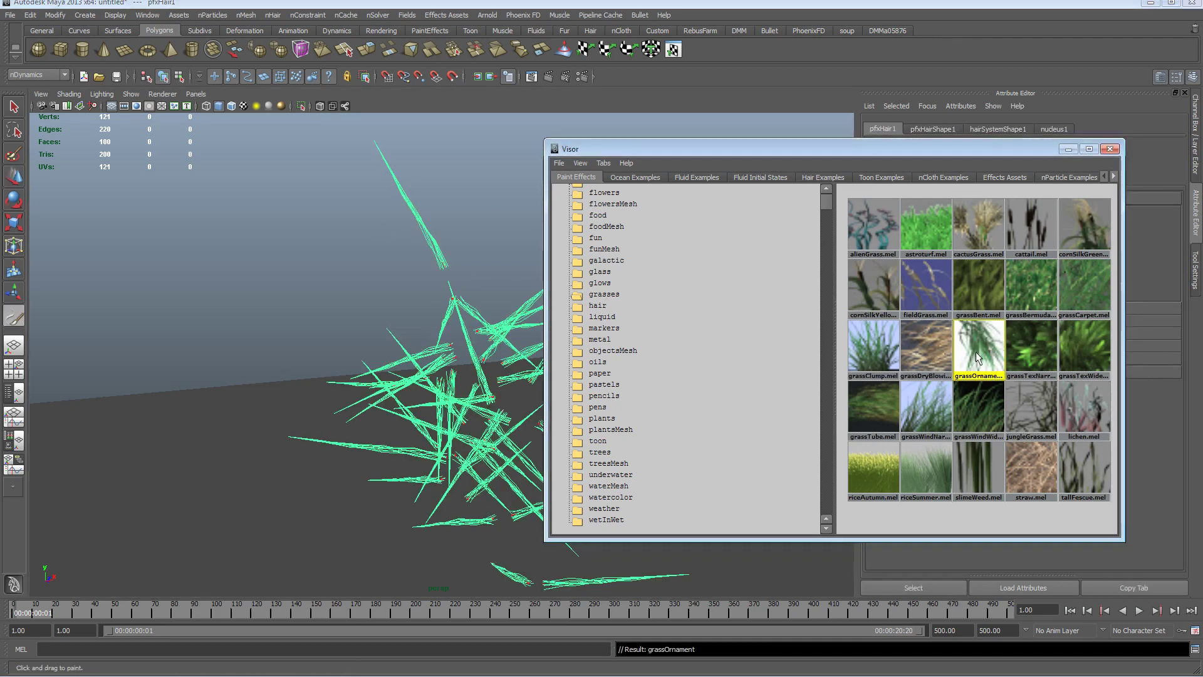
Assign the current Paint Effects grass brush to the selected hair, clear the Visor out of the way and deselect the hair
left_click(272, 15)
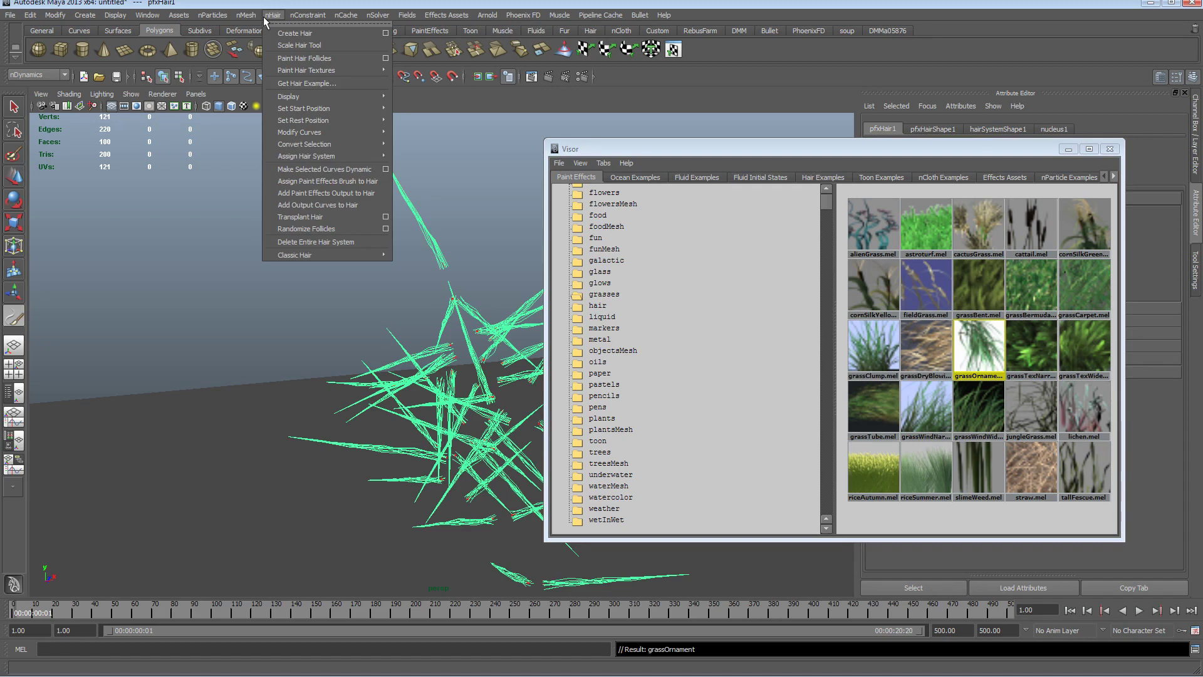
mouse_move(344, 131)
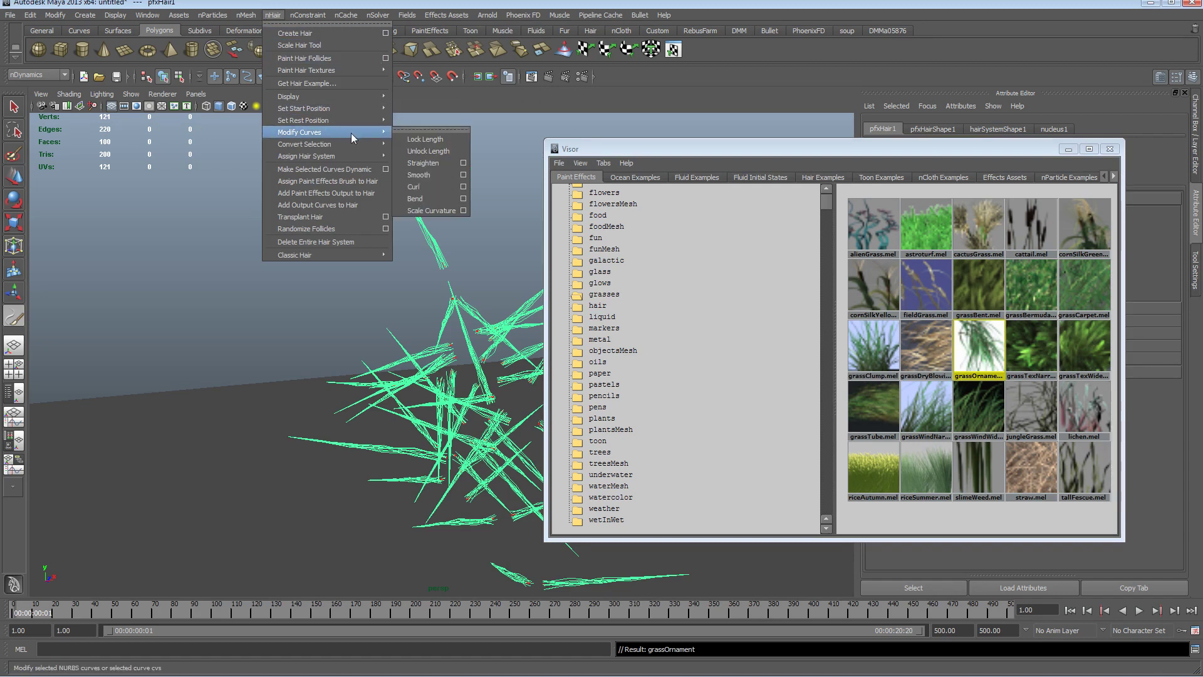
mouse_move(356, 152)
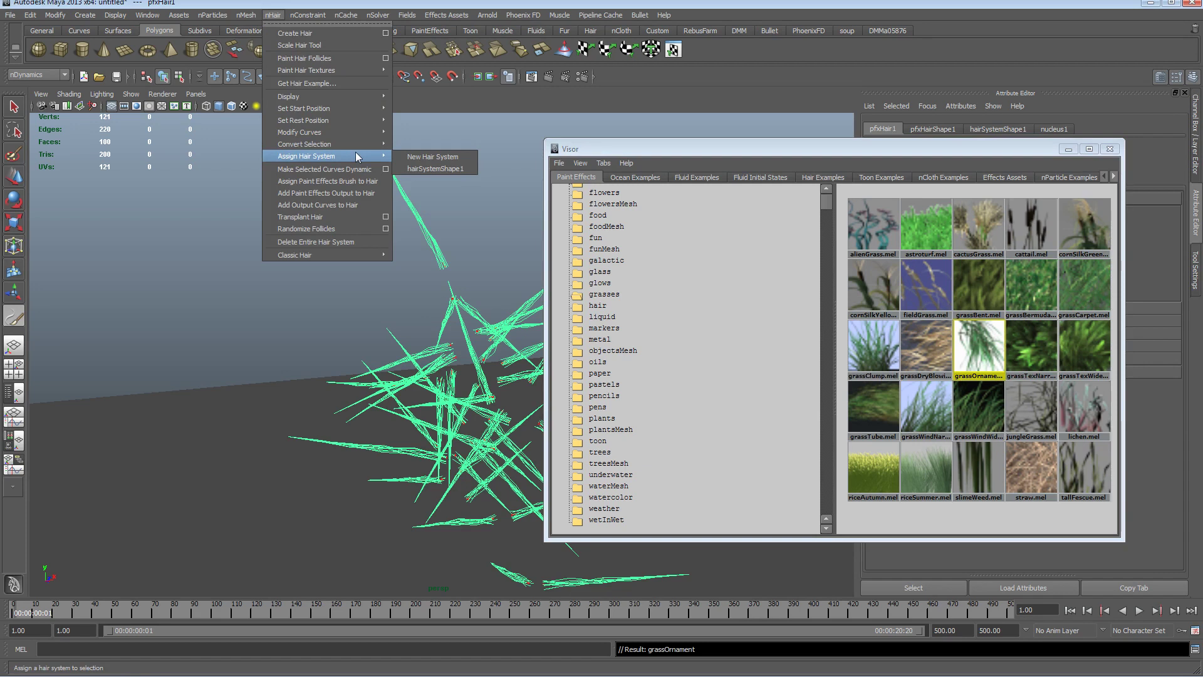
left_click(358, 188)
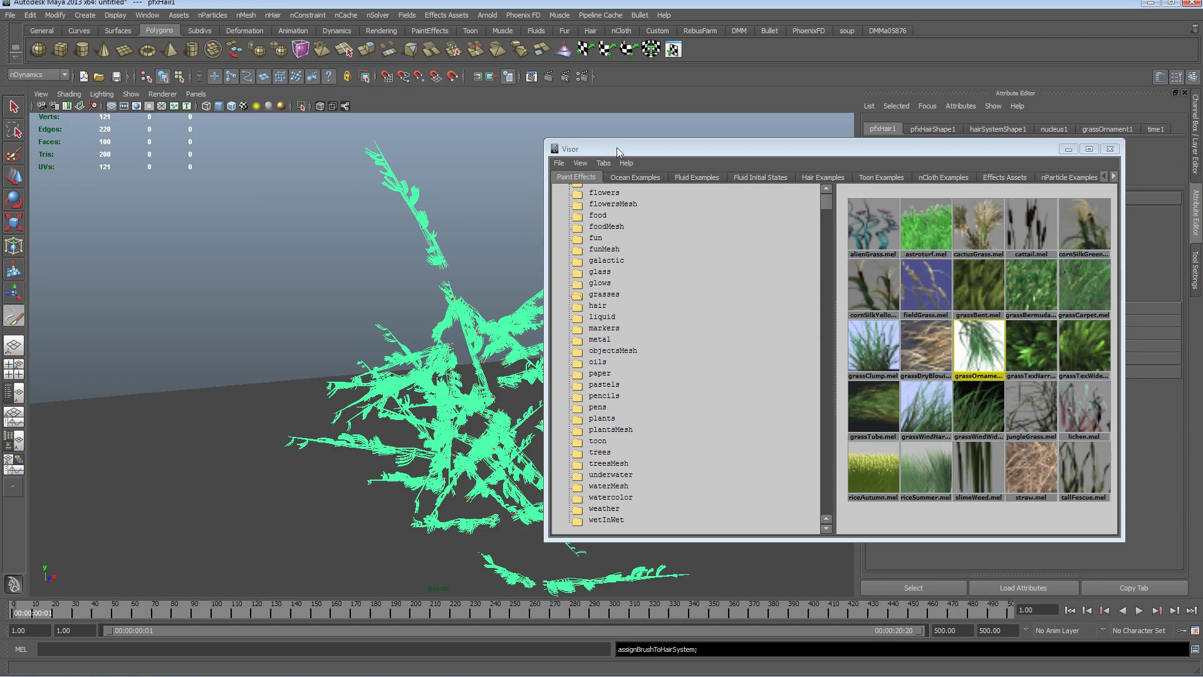
left_click_drag(620, 149, 0, 180)
left_click(54, 180)
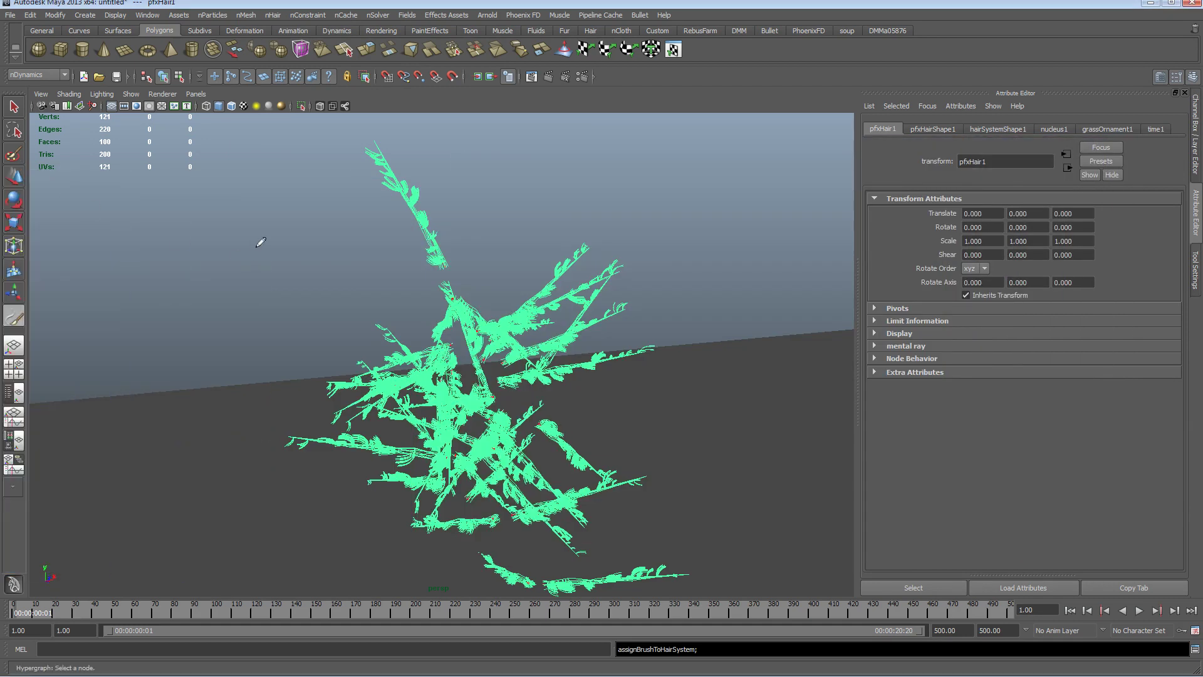
key("w")
left_click(260, 247)
mouse_move(318, 289)
left_mouse_down("alt")
mouse_move(331, 295)
mouse_move(307, 307)
mouse_move(486, 290)
mouse_move(614, 341)
mouse_move(191, 325)
mouse_move(499, 325)
mouse_move(451, 349)
mouse_move(384, 344)
left_mouse_up("alt")
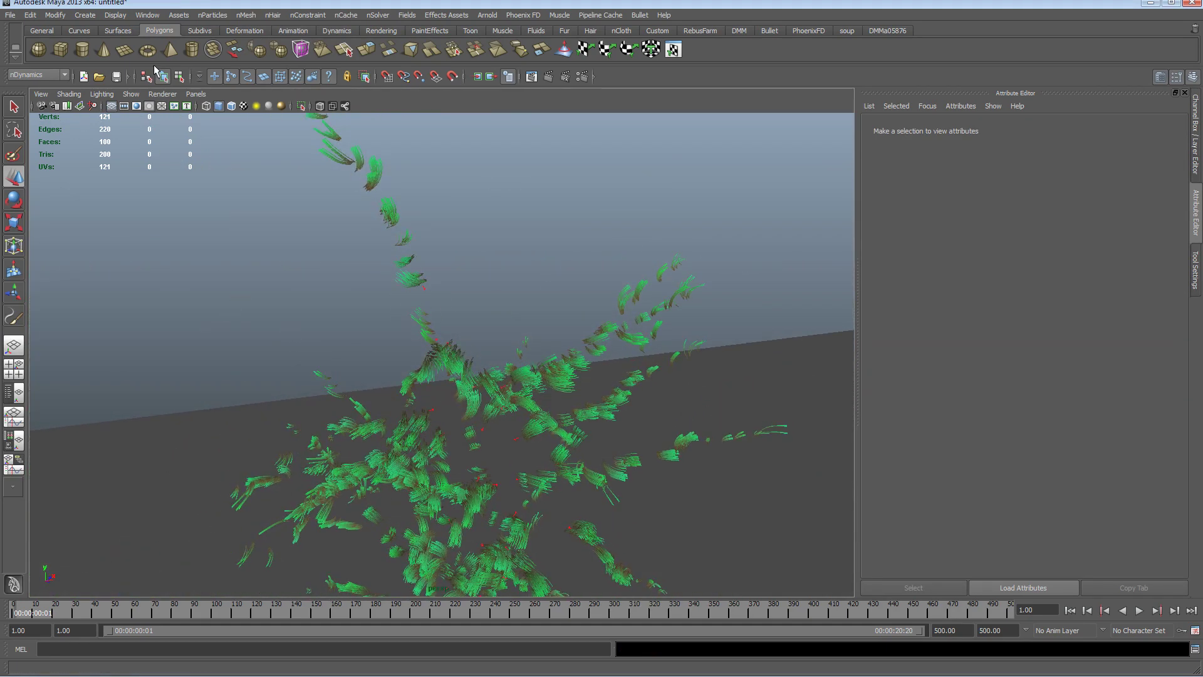
Select pfxHair1 from the Outliner and show the hairSystemShape1 attributes, keeping the Outliner window low over the viewport
left_click(148, 15)
left_click(165, 107)
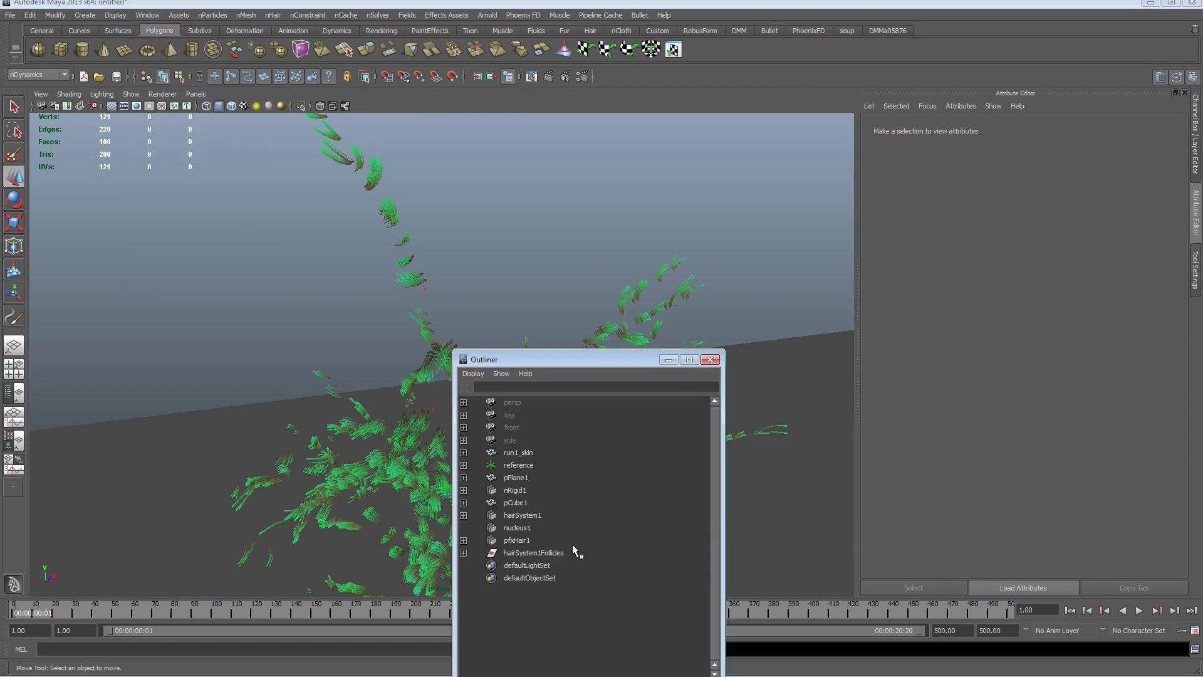
left_click(525, 539)
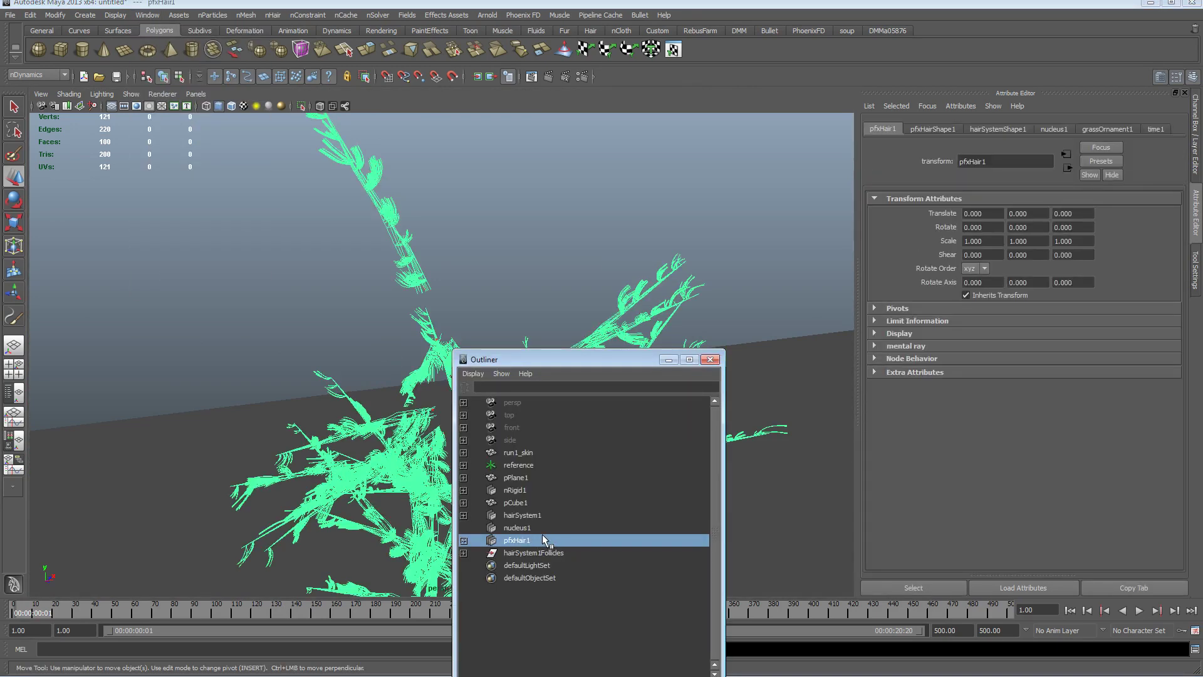
left_click(943, 131)
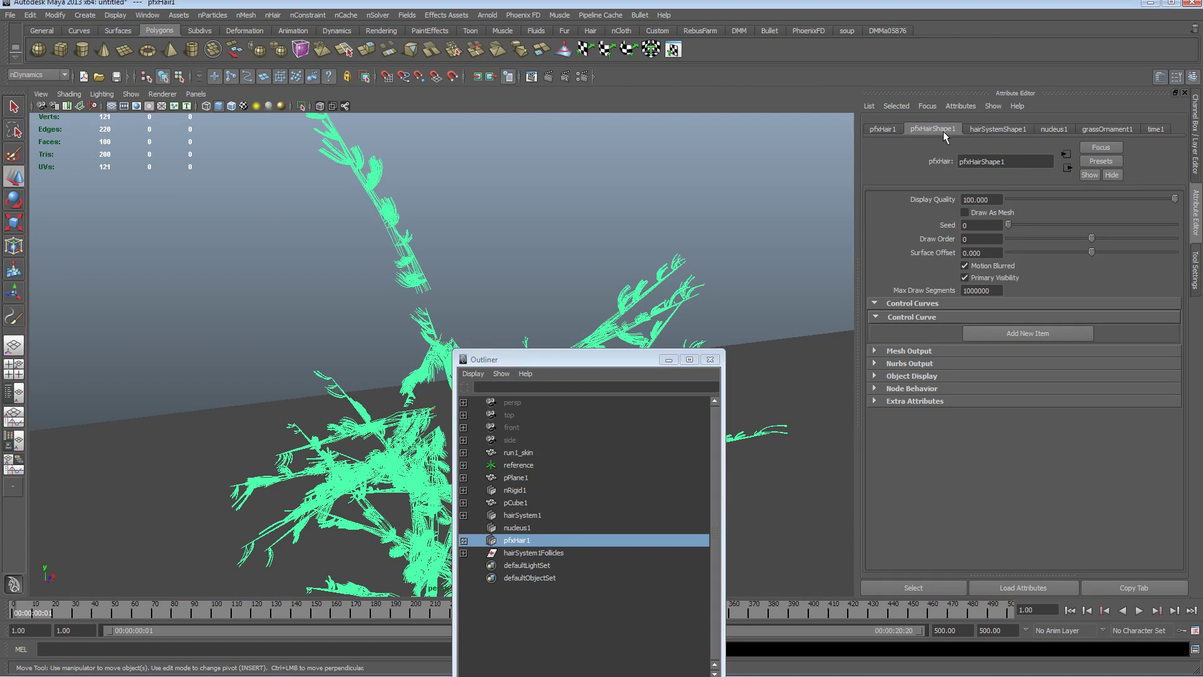
left_click(983, 131)
left_click_drag(645, 359, 642, 489)
Shorten the selected hair slightly with the Scale Hair Tool
left_click(274, 15)
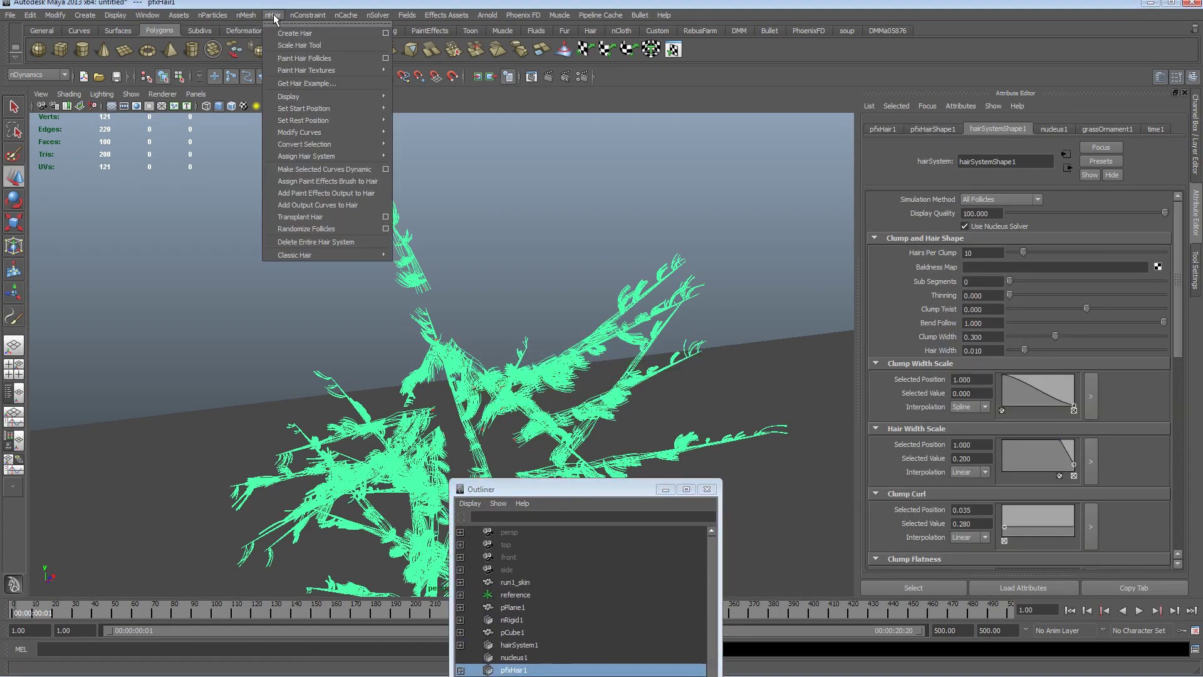
left_click(299, 45)
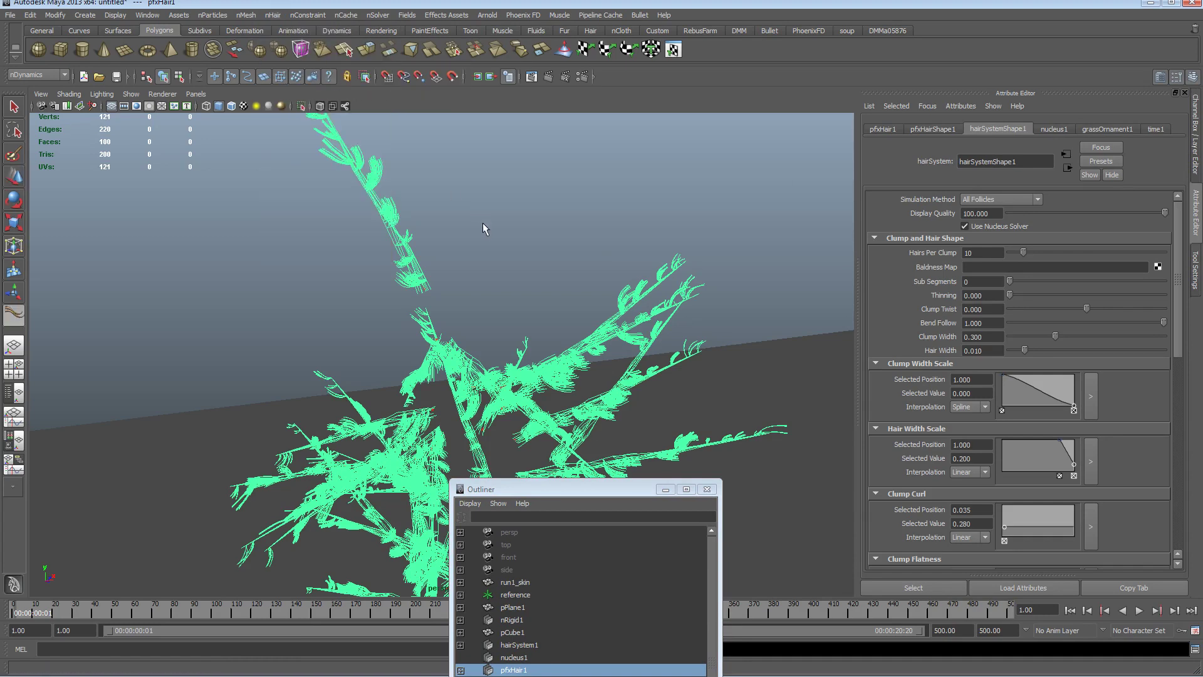
left_click_drag(523, 223, 457, 238)
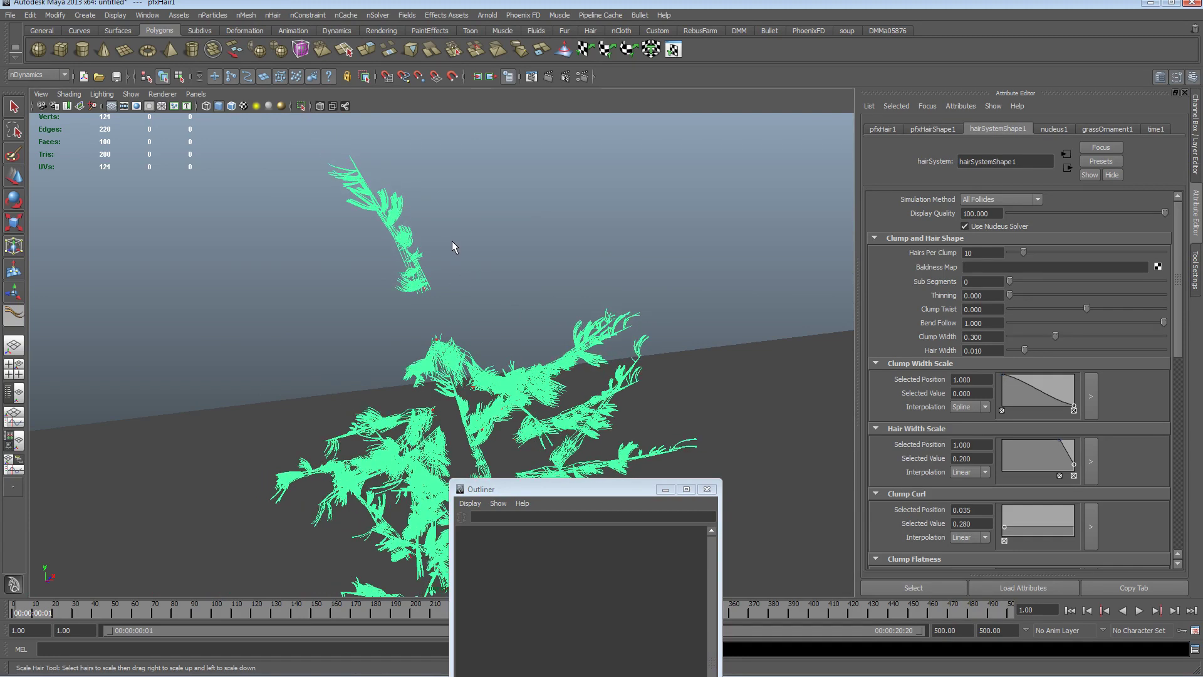
Set the grassOrnament1 brush's Global Scale to 3.947 and expand its Brush Profile settings
left_click_drag(508, 489, 486, 347)
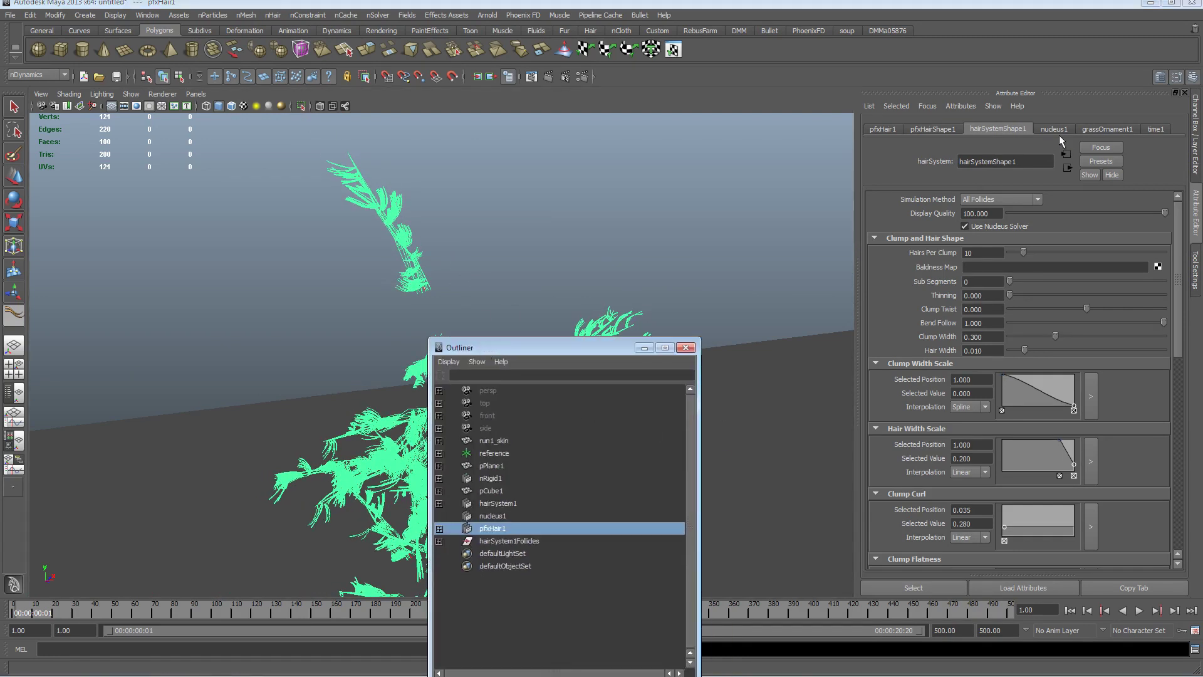
left_click(1055, 128)
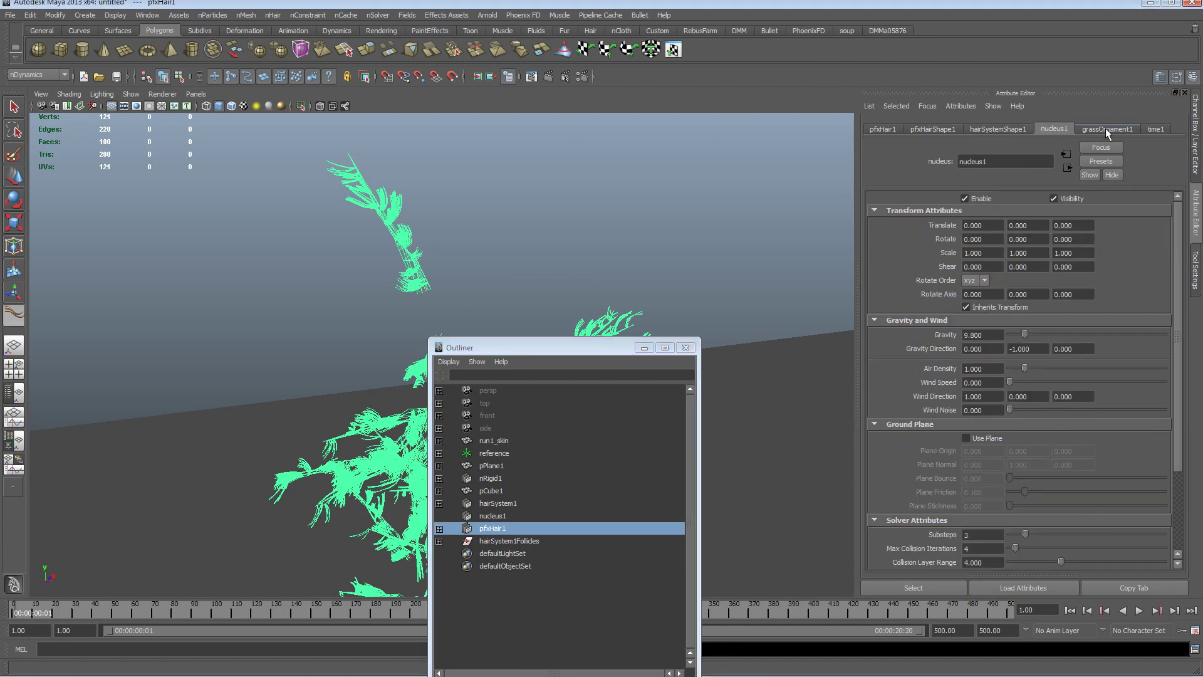
left_click(1114, 128)
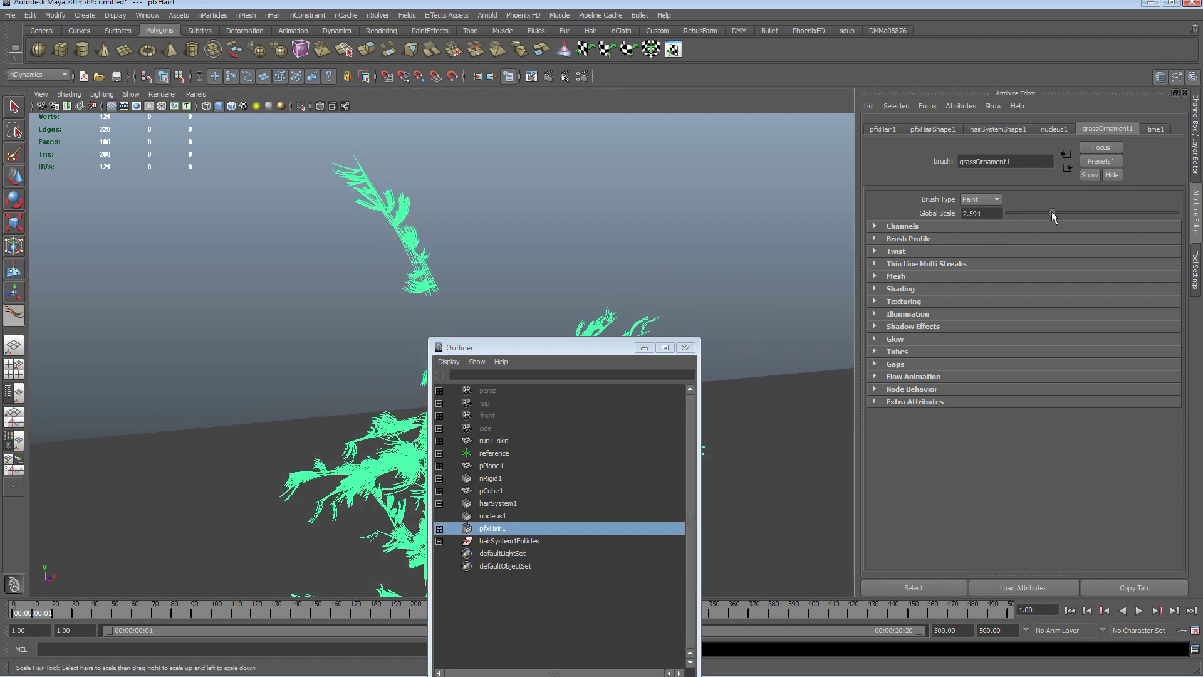
left_click_drag(1051, 212, 1073, 211)
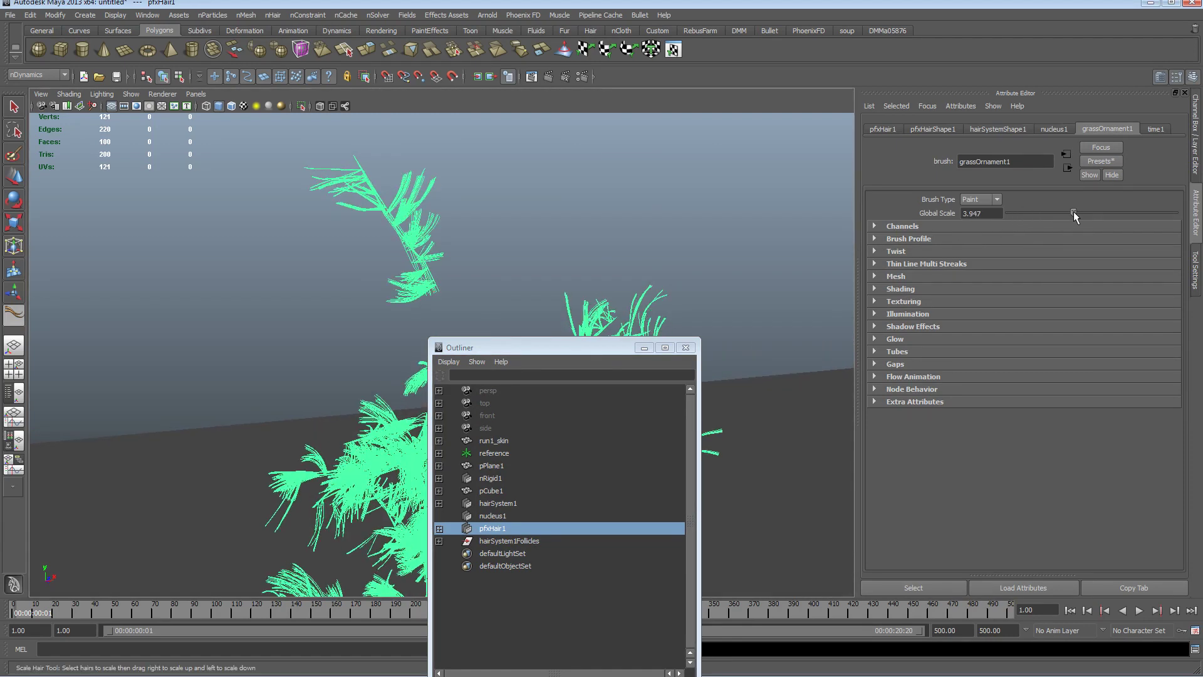
left_click(874, 240)
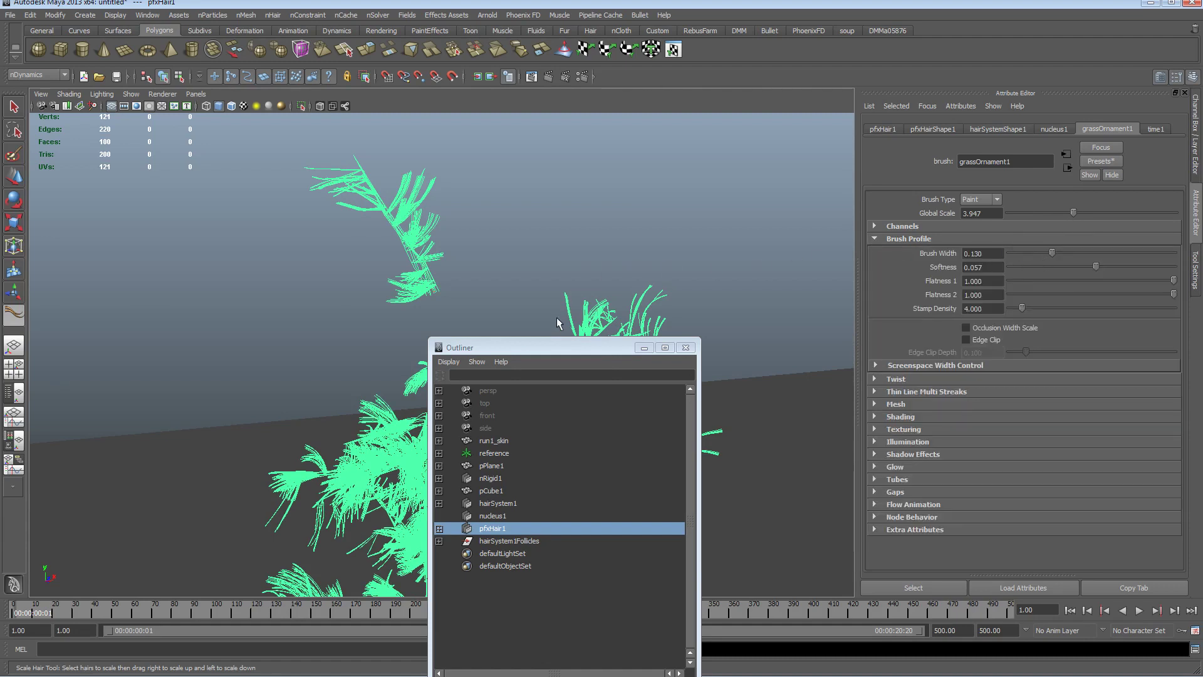
Move the Outliner clear of the character, shorten the hair further with the Scale Hair Tool, and deselect it
left_click_drag(562, 347, 636, 597)
right_click_drag(704, 355, 463, 289, "alt")
middle_click_drag(463, 289, 456, 257, "alt")
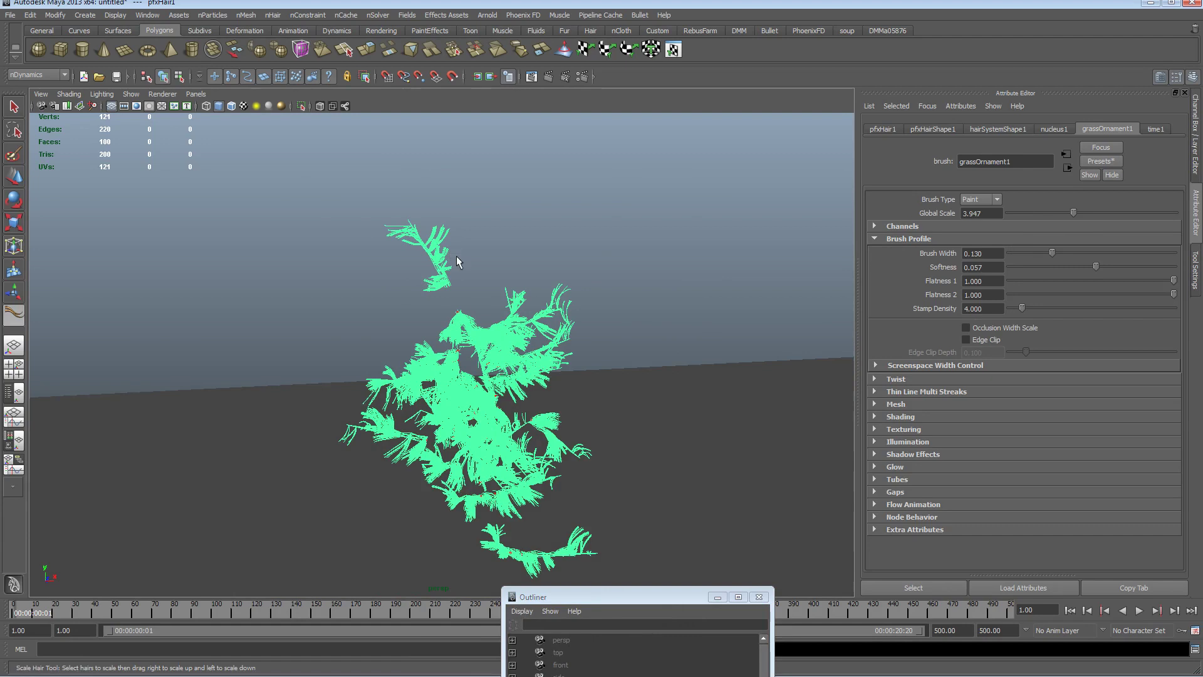
left_click_drag(562, 249, 581, 323, "alt")
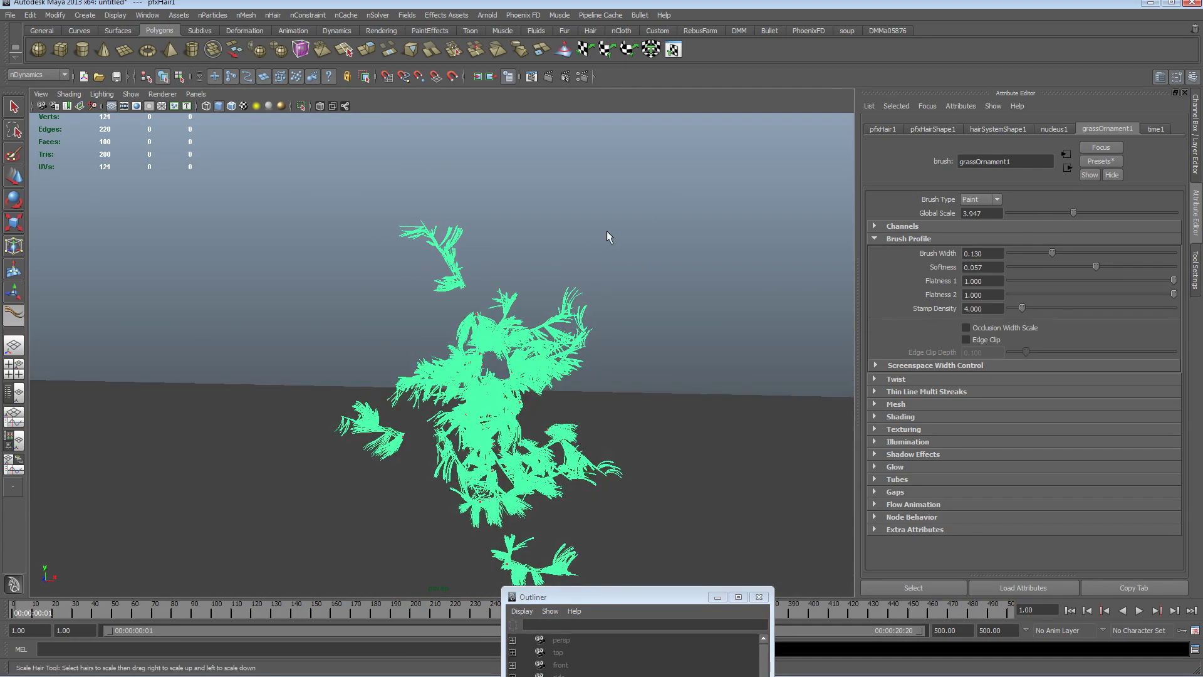
left_click_drag(606, 236, 5, 222)
left_click(13, 181)
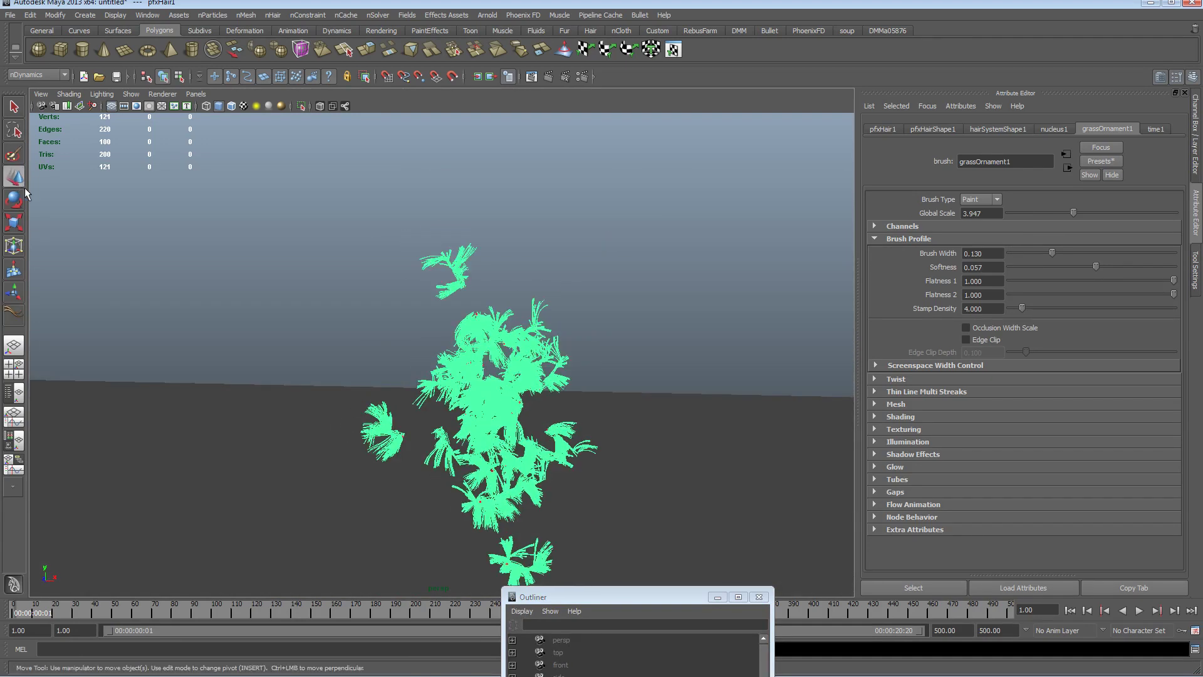
left_click(332, 268)
left_click_drag(336, 274, 290, 285, "alt")
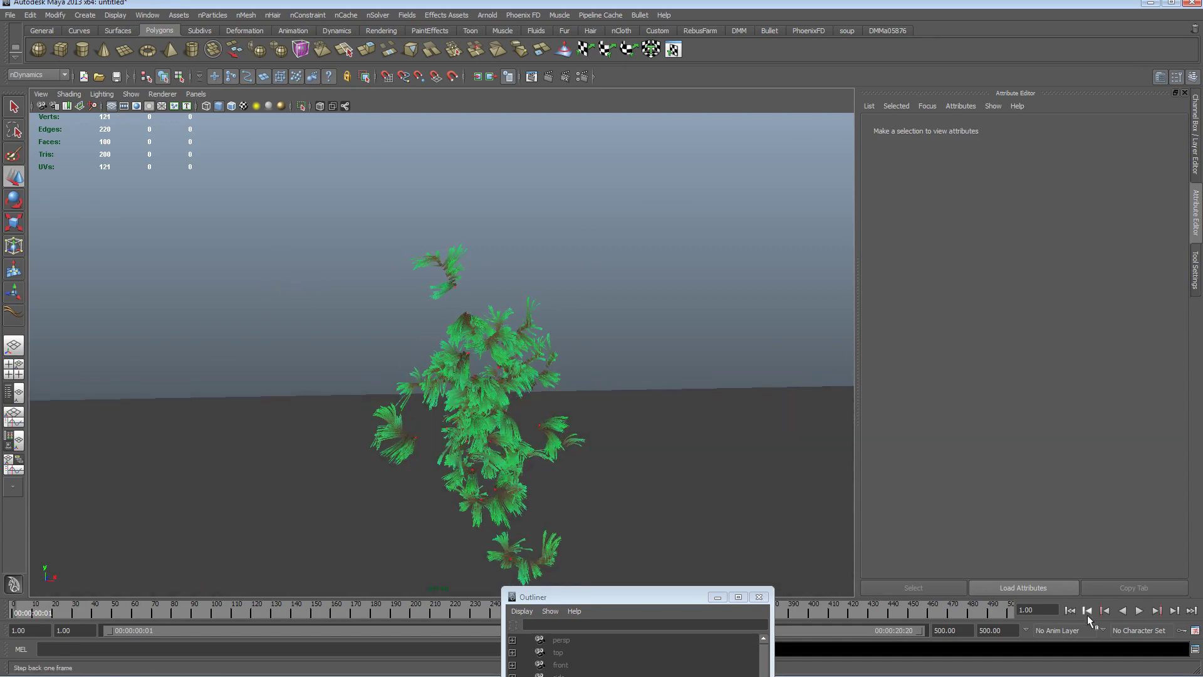
Frame the grass-covered character and its running path in the perspective view and create a playblast of the animation
left_click_drag(658, 368, 689, 366, "alt")
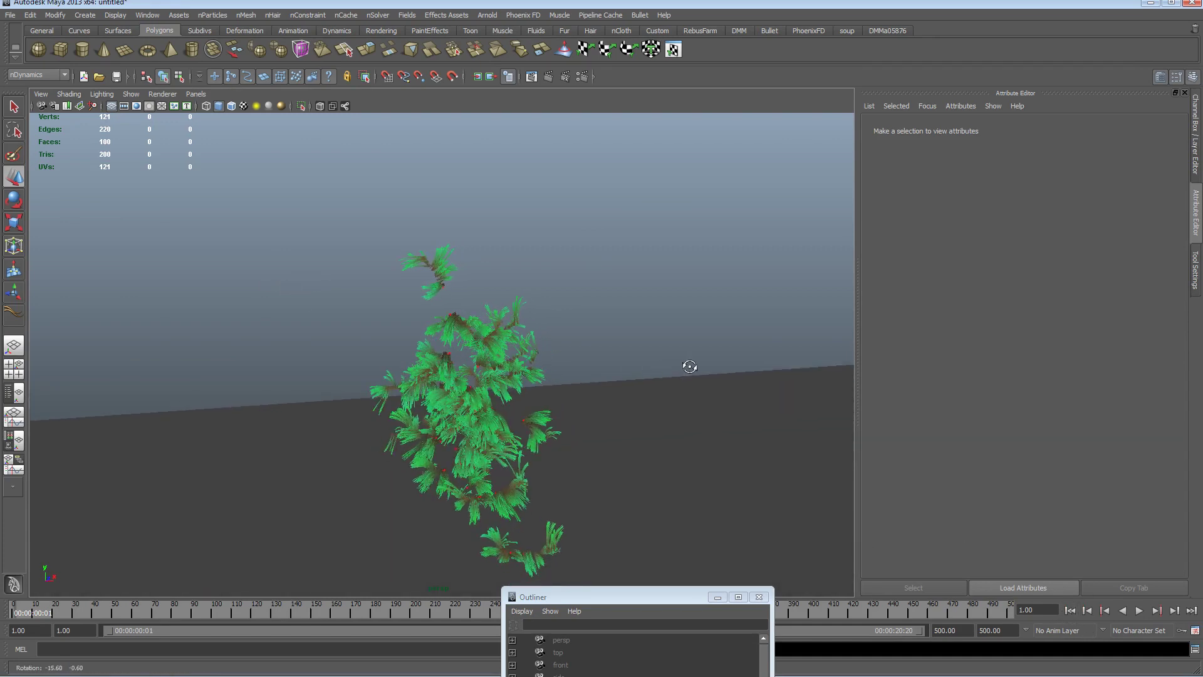
right_click_drag(689, 366, 384, 336, "alt")
middle_click_drag(384, 336, 595, 349, "alt")
left_click_drag(596, 349, 615, 348, "alt")
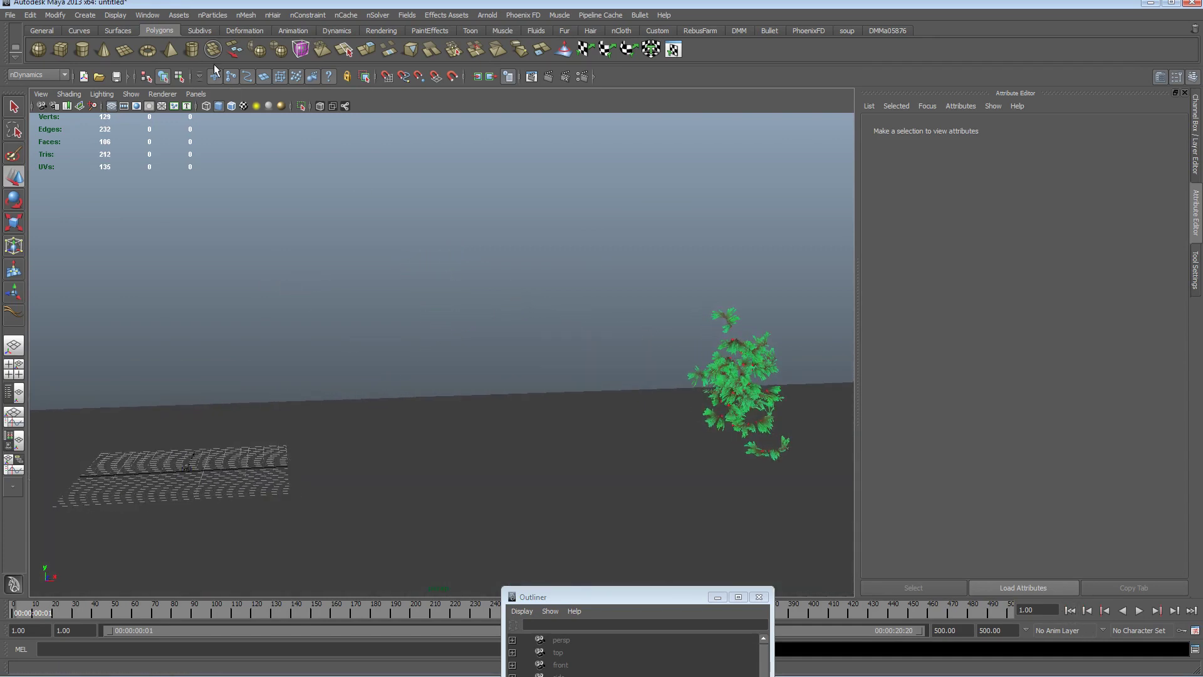
left_click(151, 16)
left_click(183, 191)
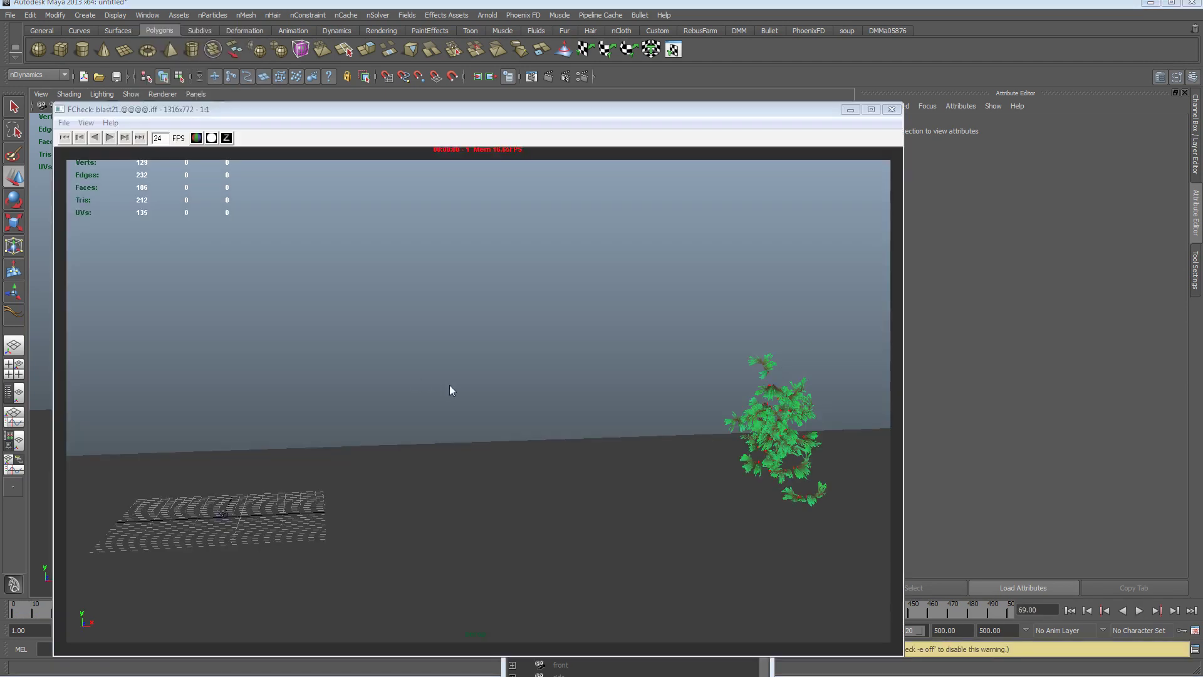
Play the finished playblast in FCheck to review the grass motion, stop it and close the player
left_click_drag(517, 111, 509, 79)
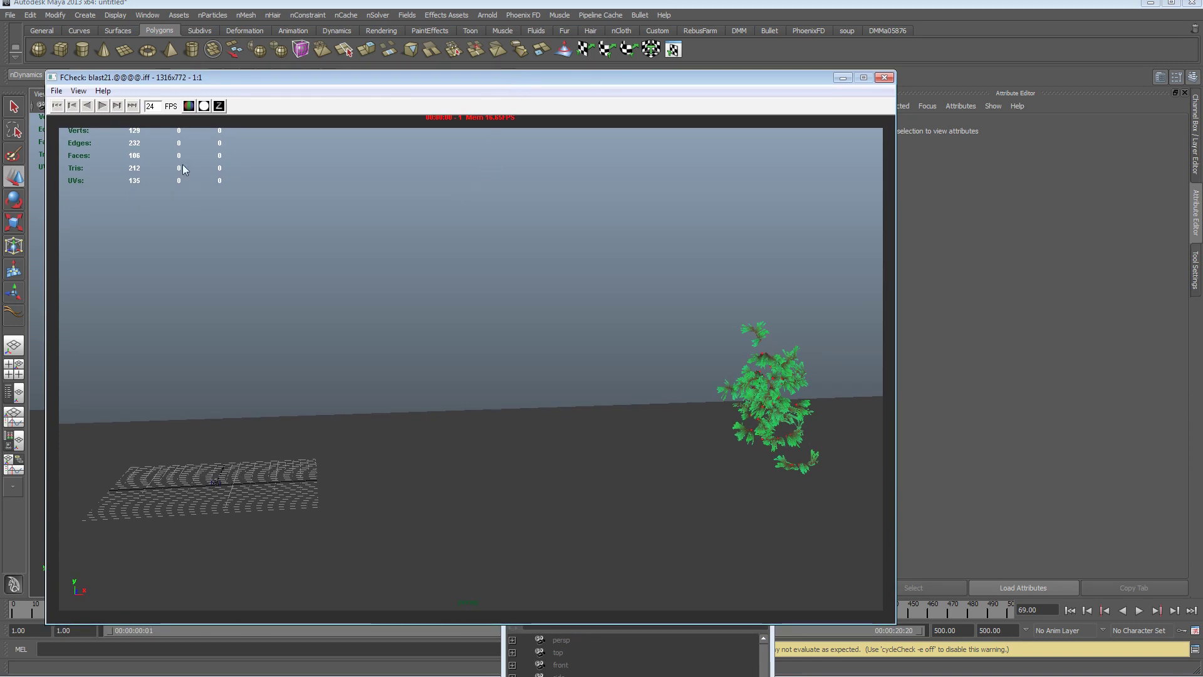
left_click(102, 106)
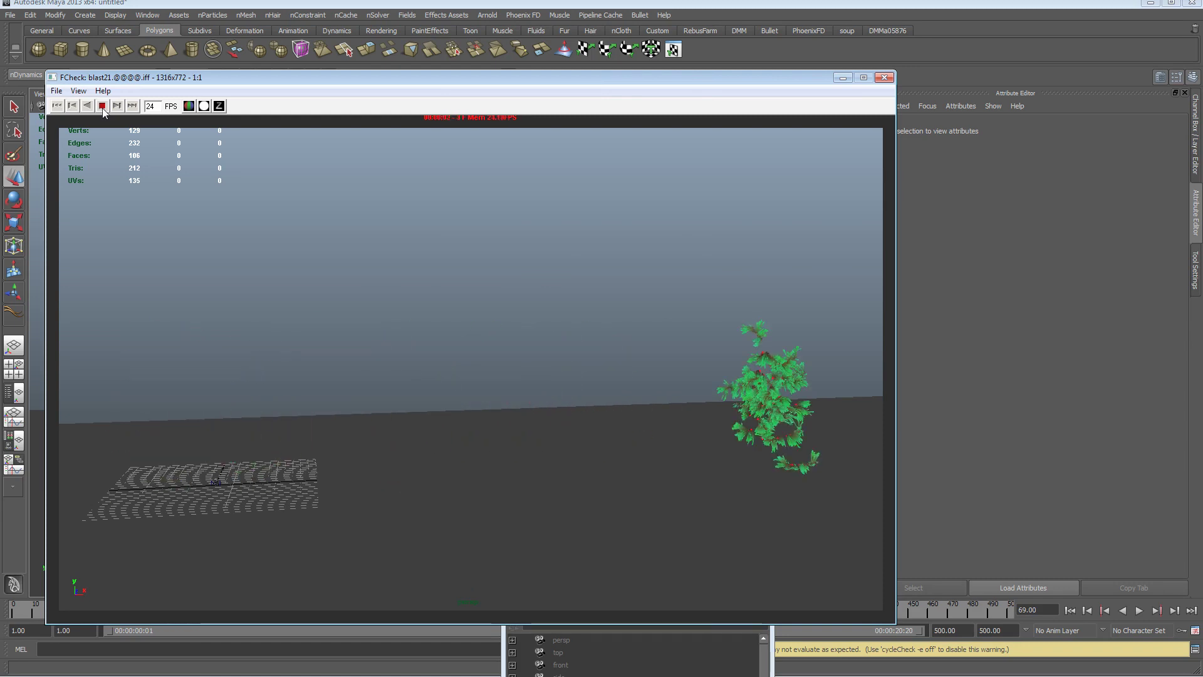
left_click(102, 106)
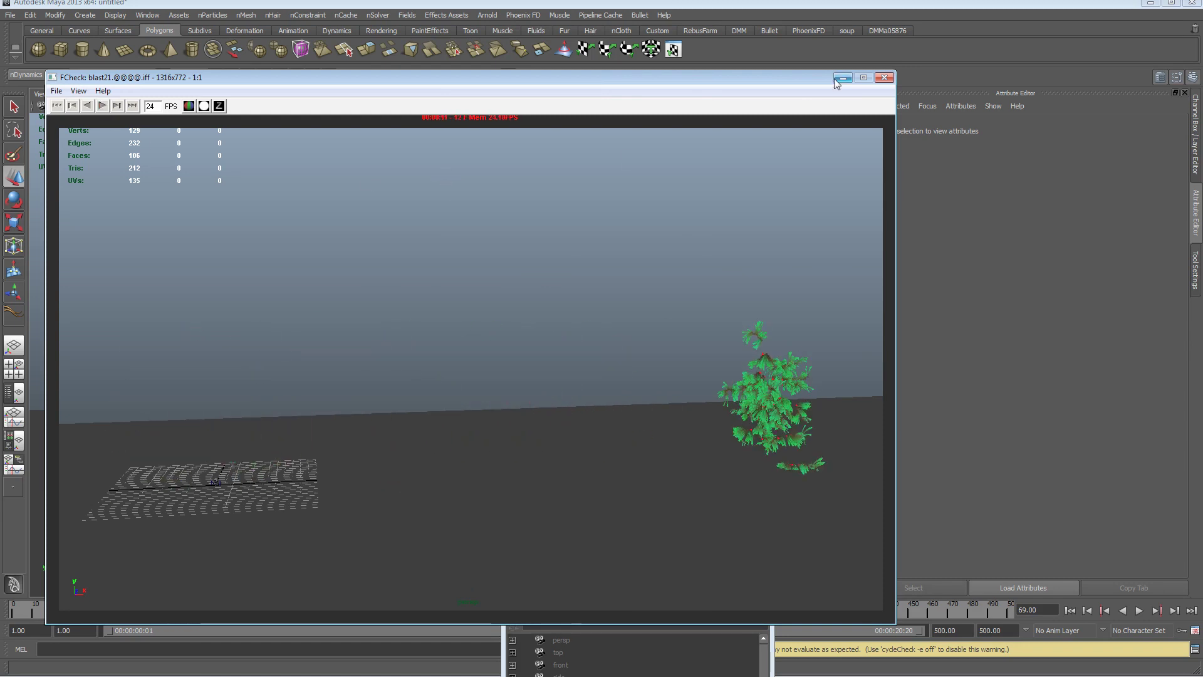
left_click(885, 77)
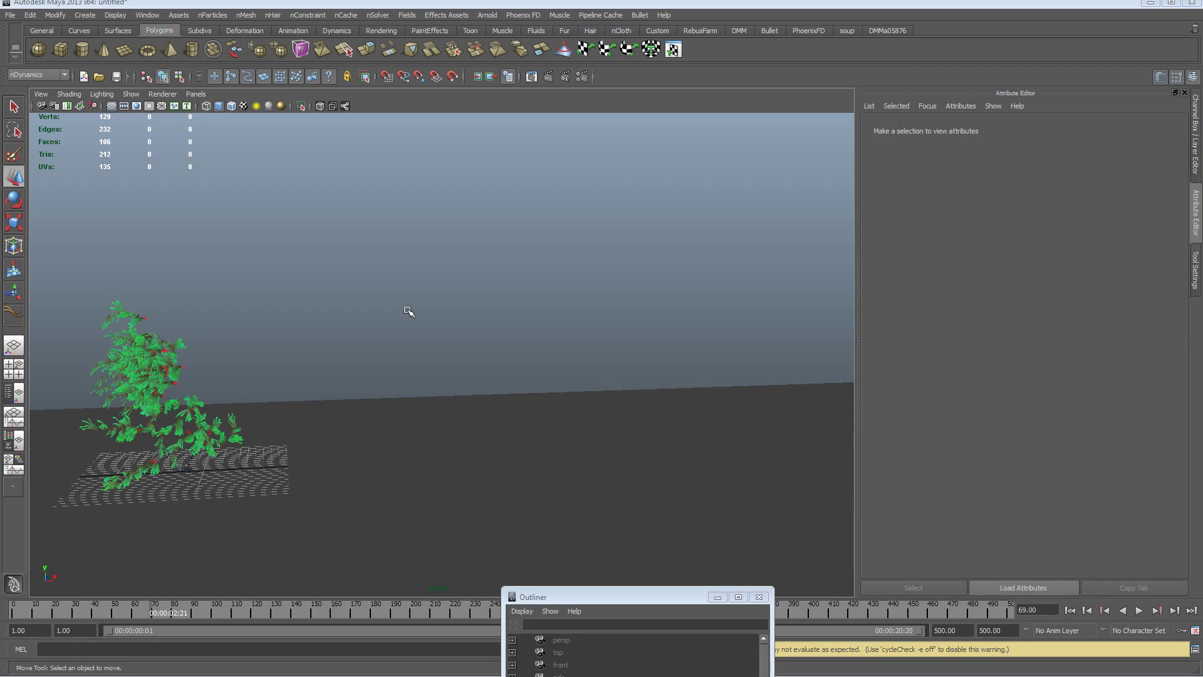
Examine the grass-covered running character from several angles and distances at frame 69
left_click_drag(408, 312, 533, 316, "alt")
right_click_drag(532, 317, 598, 298, "alt")
left_click_drag(599, 299, 519, 312, "alt")
right_click_drag(519, 312, 500, 317, "alt")
left_click_drag(500, 317, 463, 327, "alt")
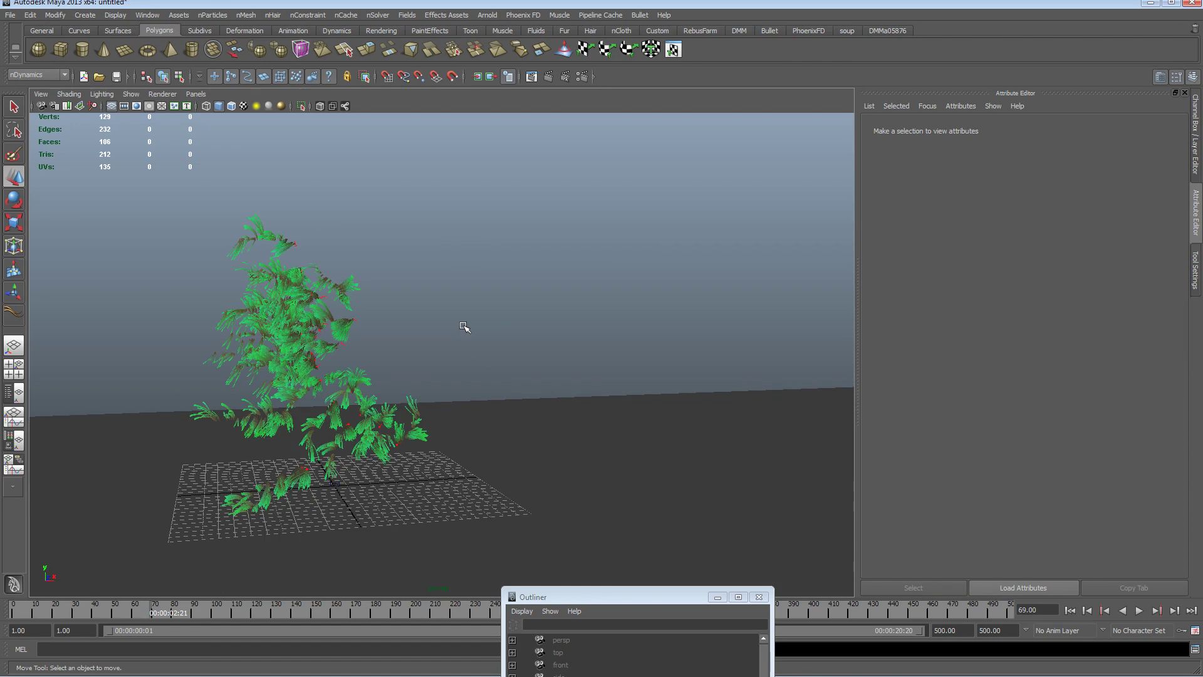
left_click_drag(464, 327, 426, 328, "alt")
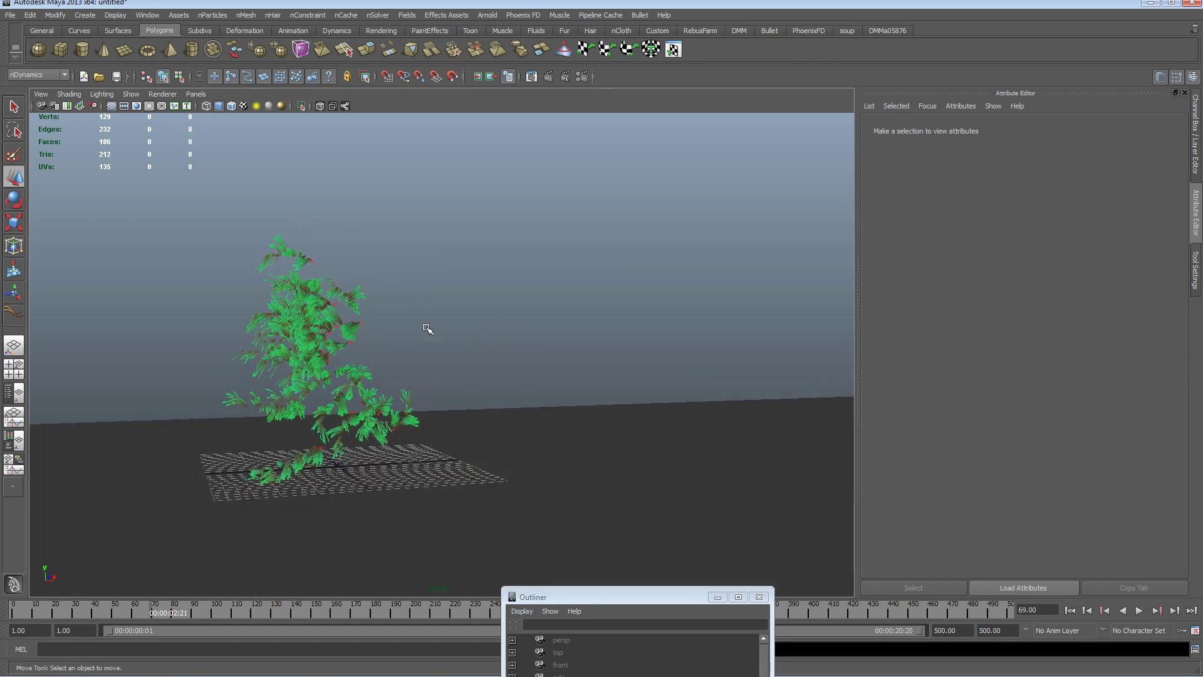
left_click_drag(491, 335, 514, 339, "alt")
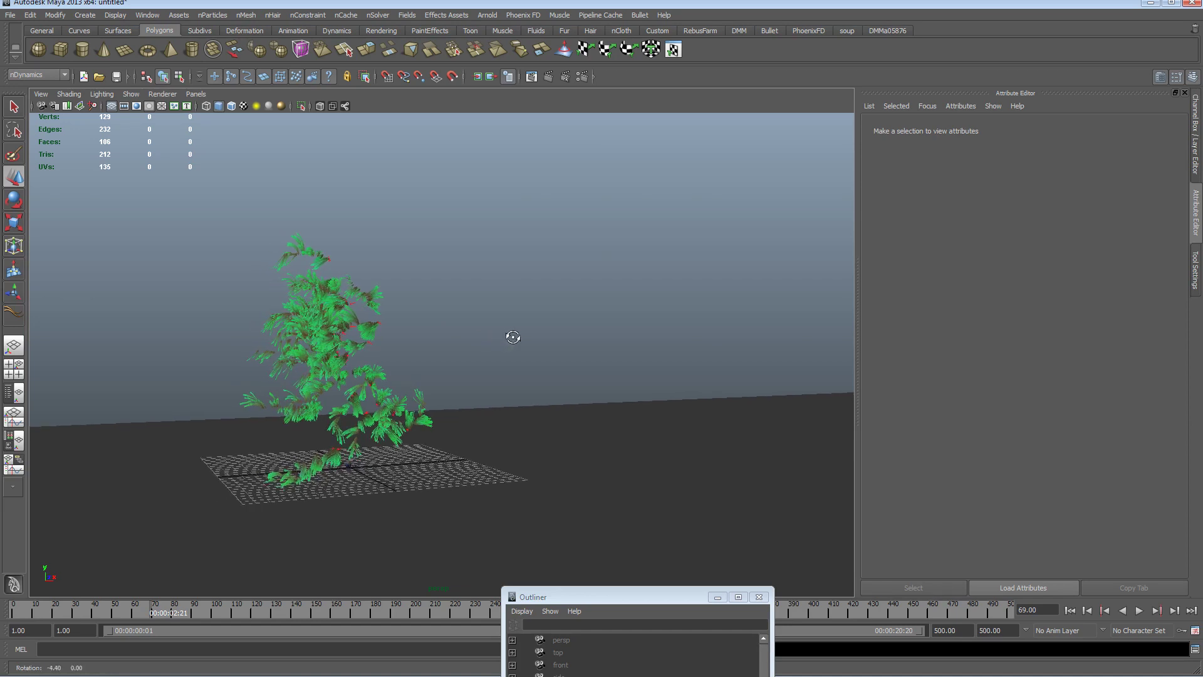